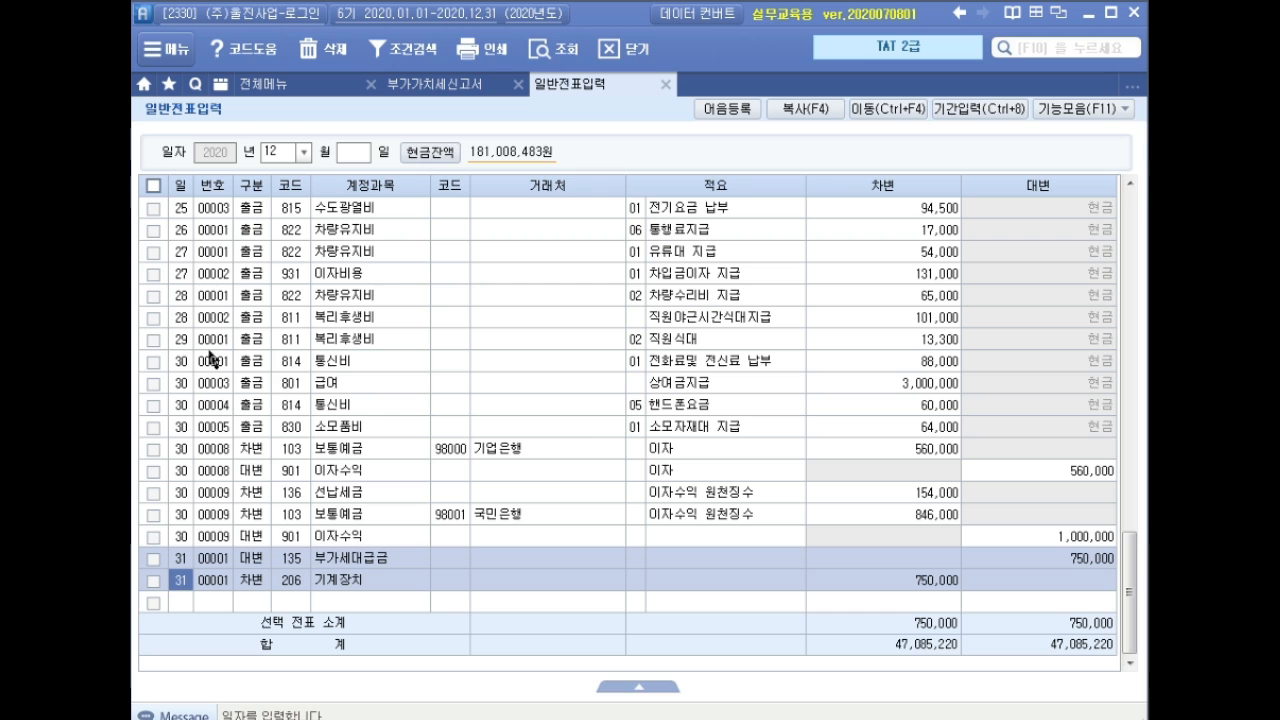
# Select the day (일) field on the December 2020 general voucher entry screen.
pyautogui.click(350, 146)
# Load the day's vouchers and select the 500,000 advance voucher line.
pyautogui.write('31')
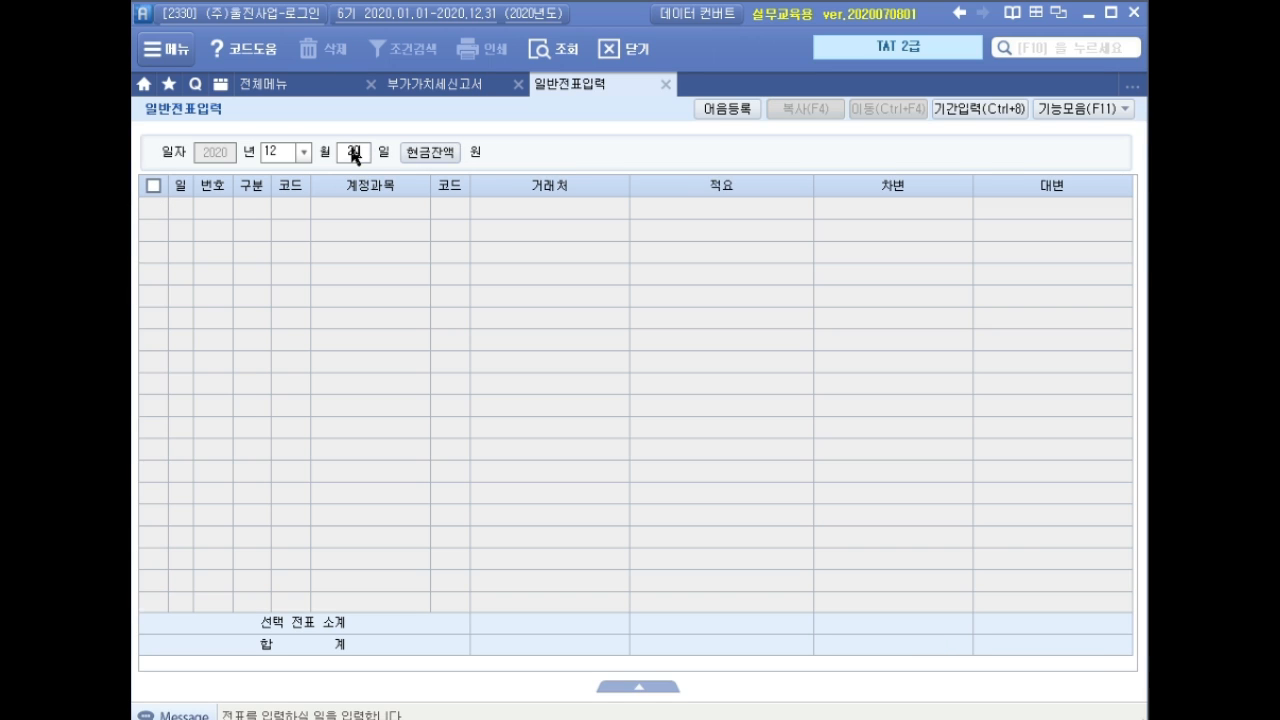
pyautogui.press('Return')
pyautogui.click(349, 210)
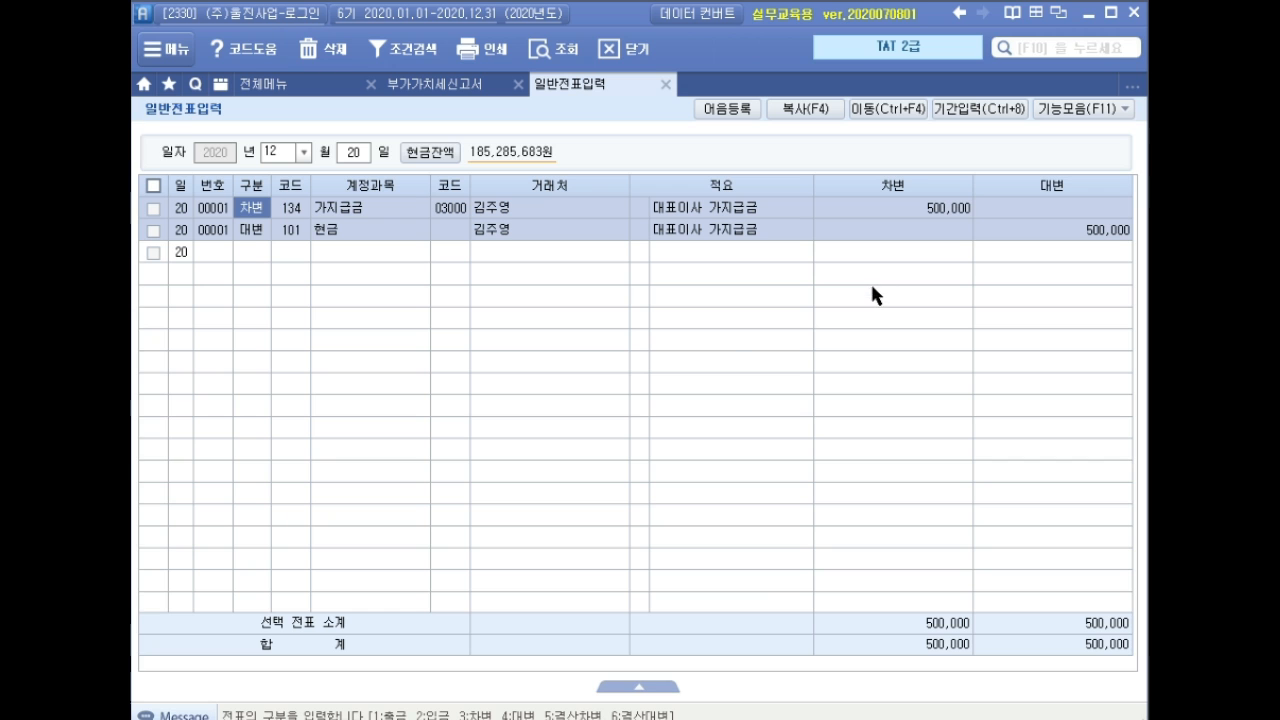
# Clear the day to list all December vouchers and start a new line.
pyautogui.click(352, 154)
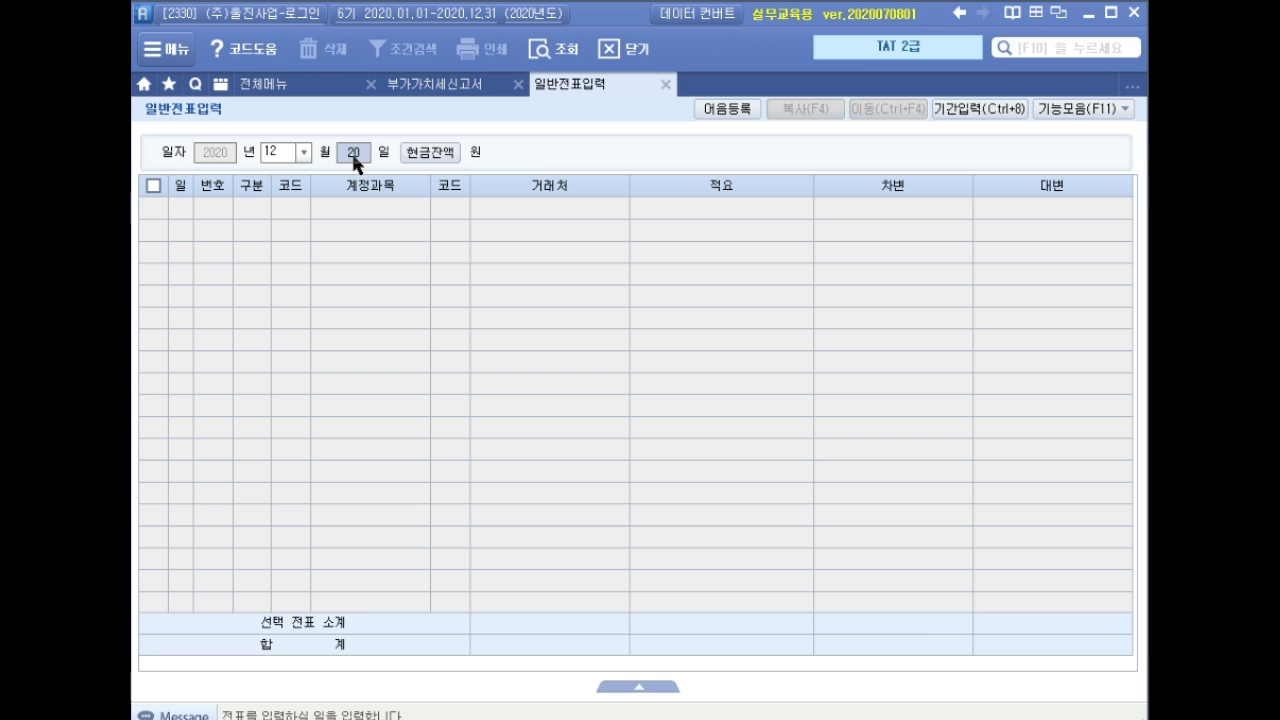
pyautogui.press('BackSpace')
pyautogui.press('Return')
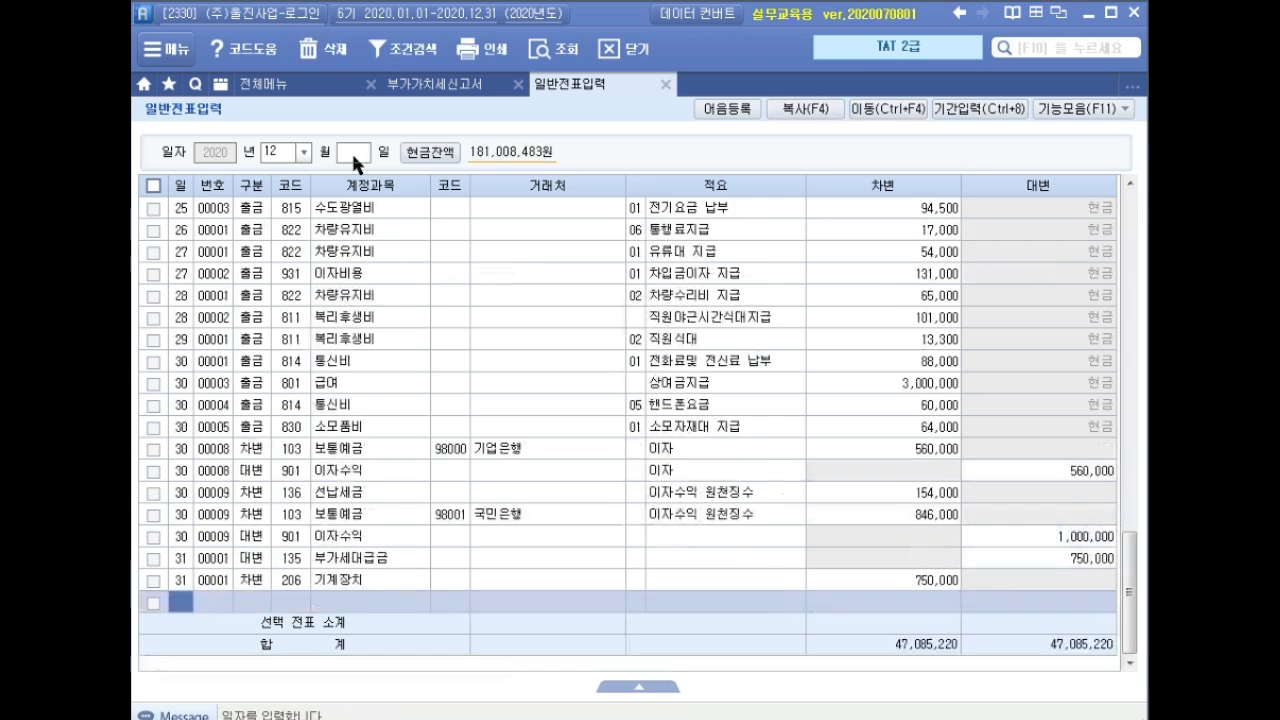
pyautogui.press('Return')
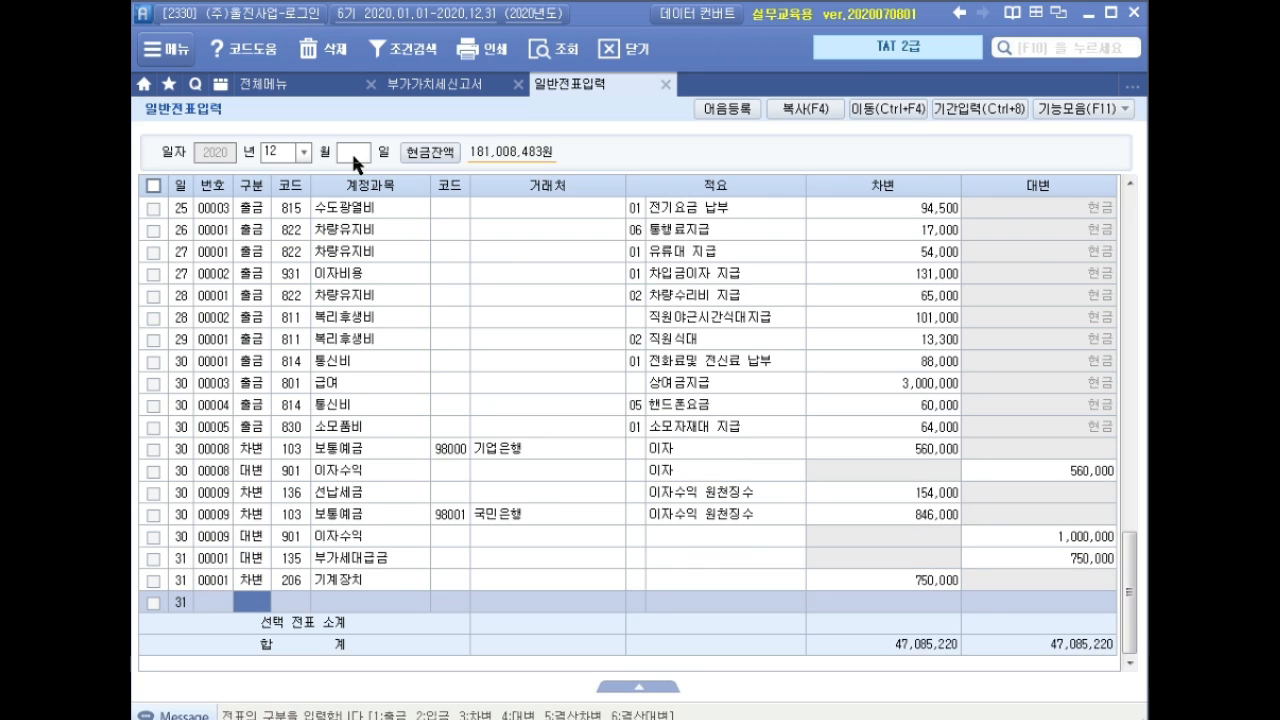
# Enter a day-31 credit line: 134 가지급금, partner 03000, 500,000.
pyautogui.write('4')
pyautogui.press('Return')
pyautogui.write('134')
pyautogui.press('Return')
pyautogui.write('3000')
pyautogui.press('Return')
pyautogui.press('Return')
pyautogui.press('Return')
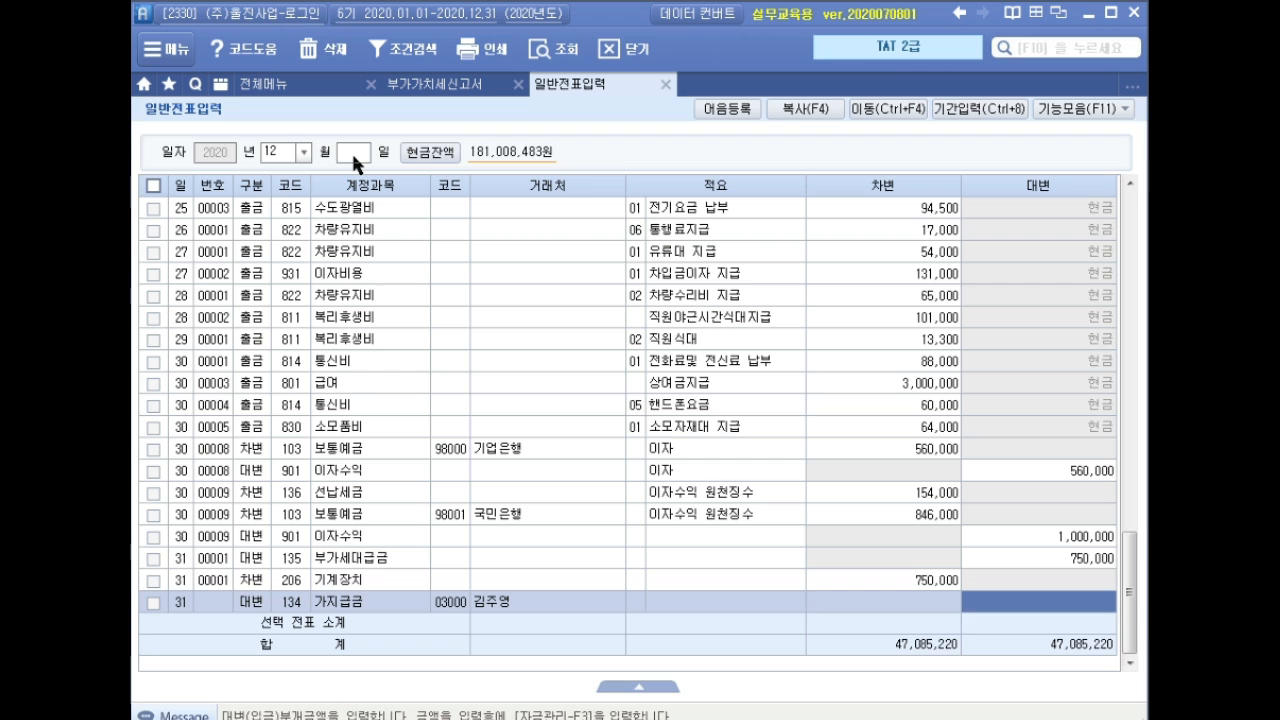
pyautogui.write('5000000')
pyautogui.press('Return')
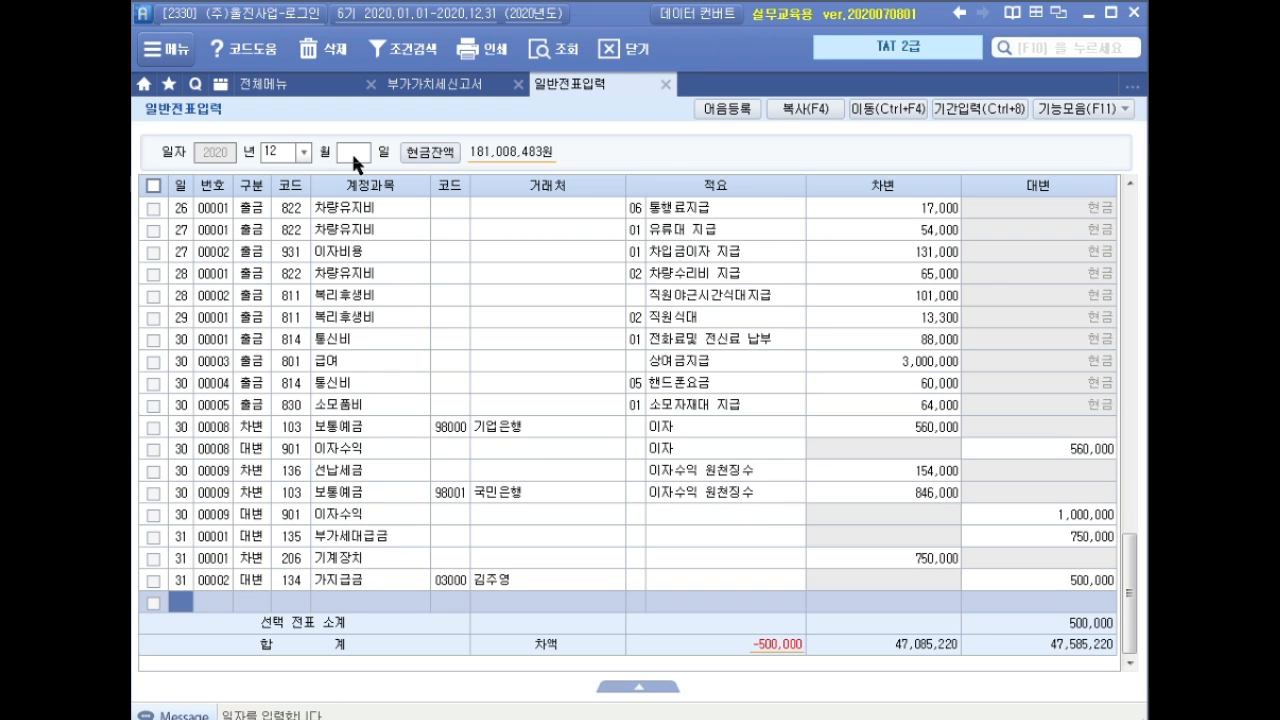
# Add a debit line to 813 접대비 for 165,000.
pyautogui.press('Return')
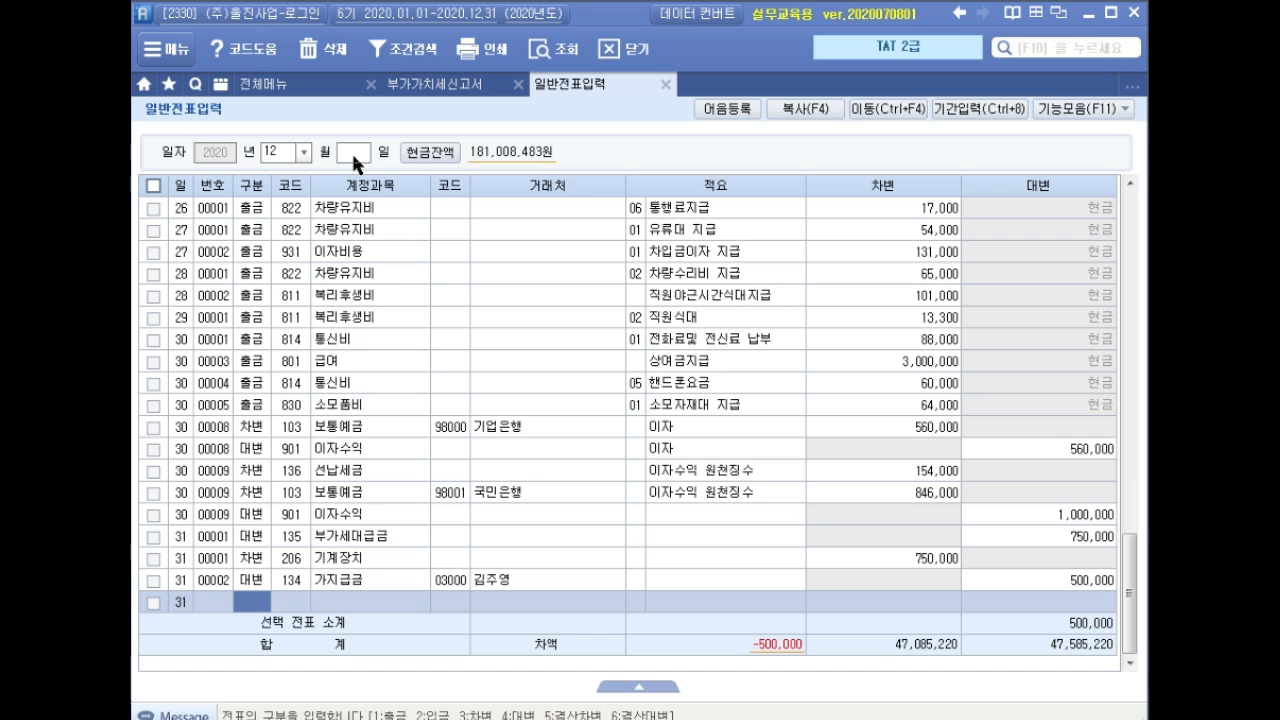
pyautogui.write('3')
pyautogui.press('Return')
pyautogui.write('접대')
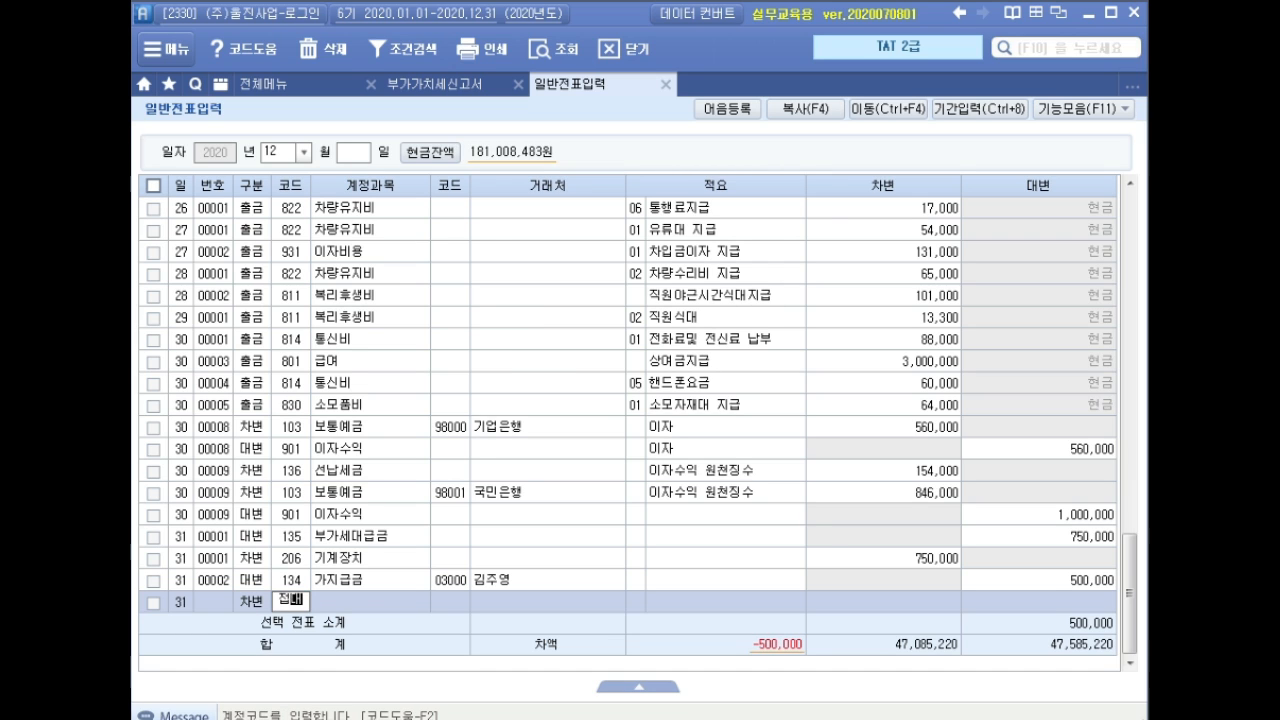
pyautogui.press('Return')
pyautogui.press('Down')
pyautogui.press('Down')
pyautogui.press('Down')
pyautogui.press('Return')
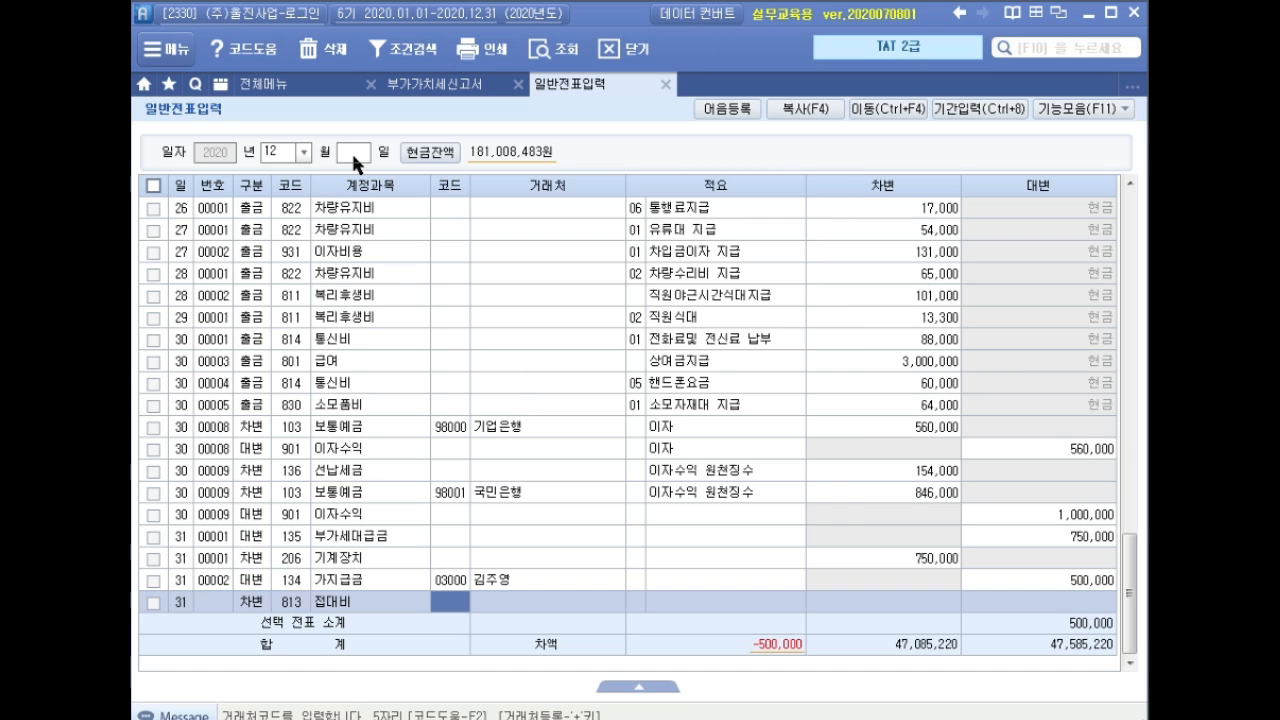
pyautogui.press('Return')
pyautogui.press('Return')
pyautogui.write('165,')
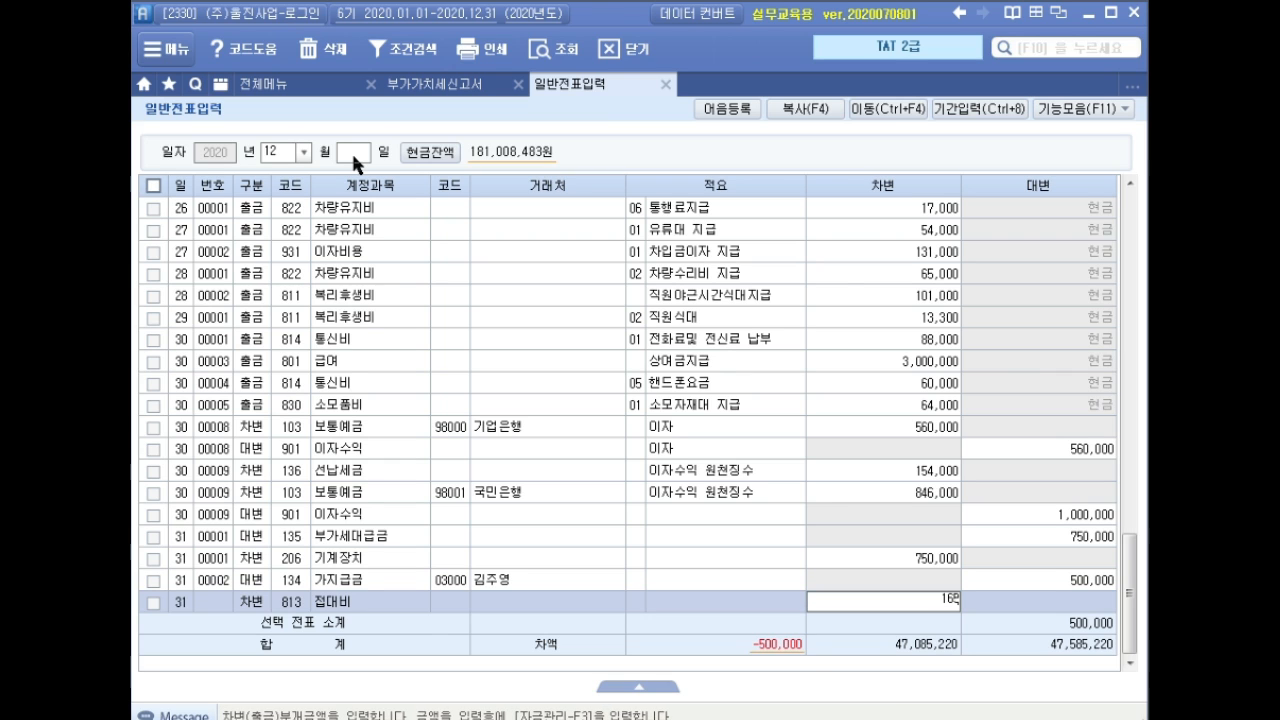
pyautogui.write('000')
pyautogui.press('Return')
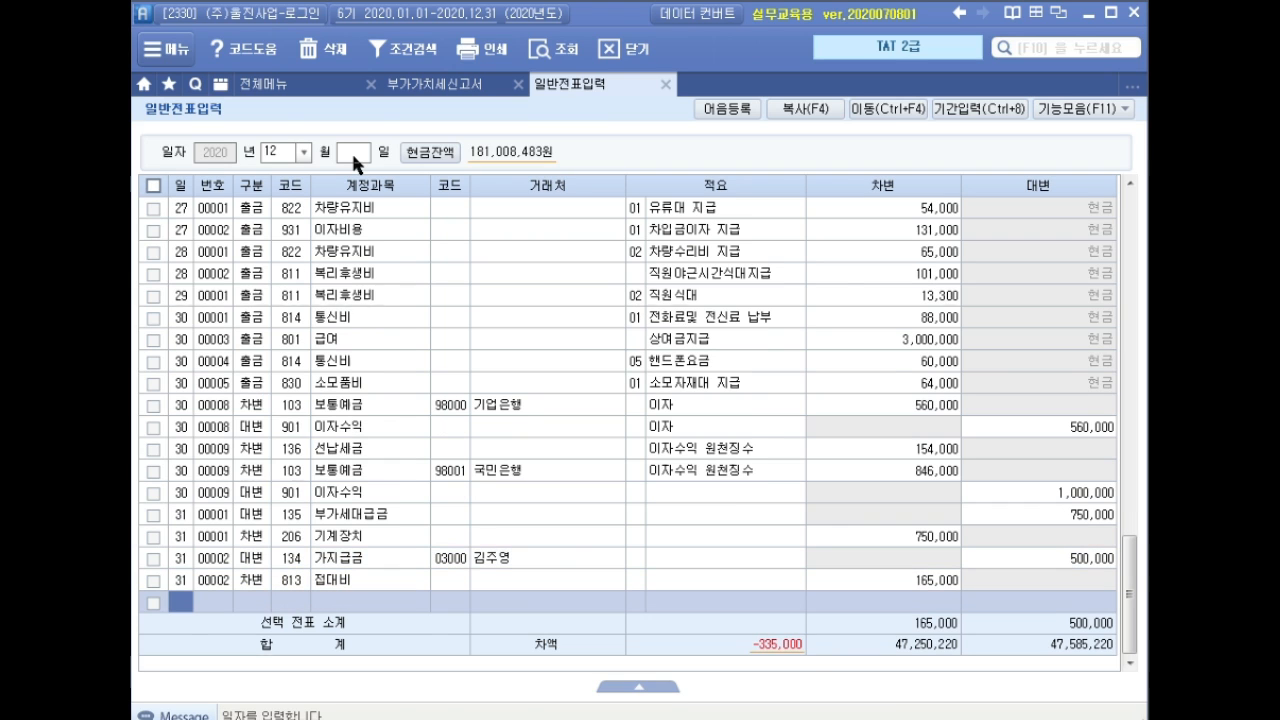
pyautogui.press('Return')
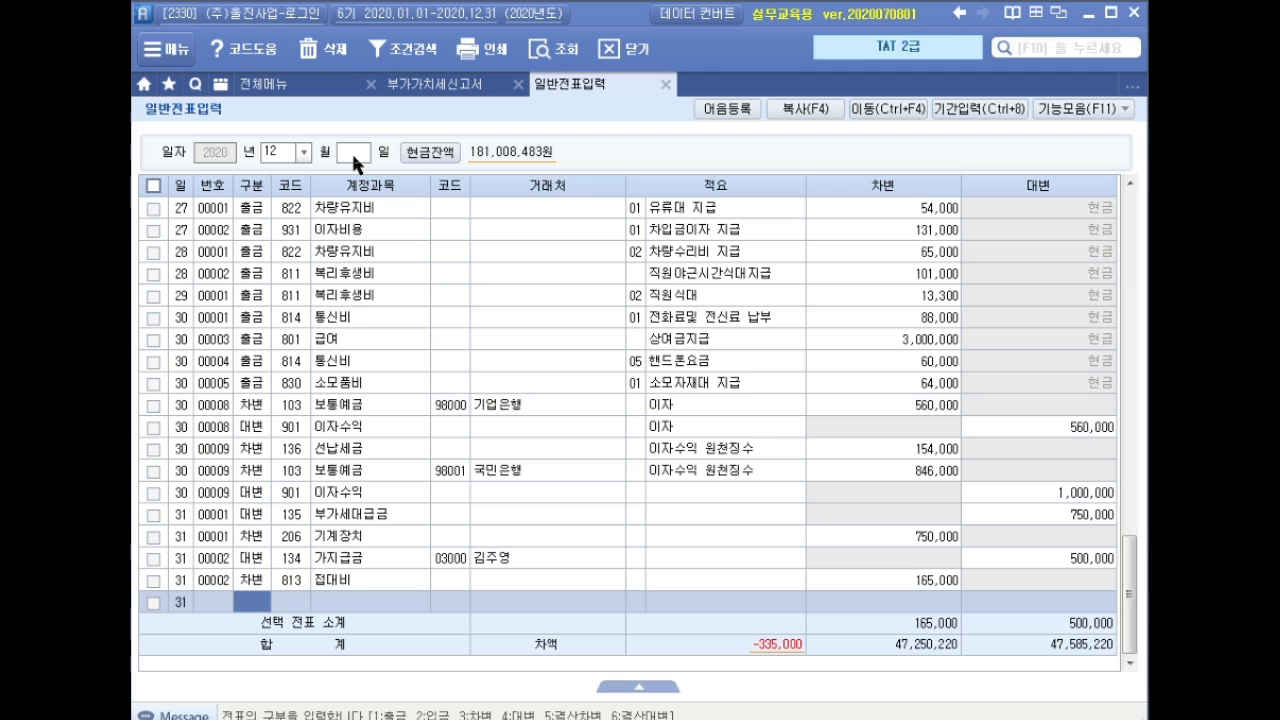
# Add a debit line to 103 보통예금, partner 국민은행, 335,000, balancing the voucher.
pyautogui.write('3103')
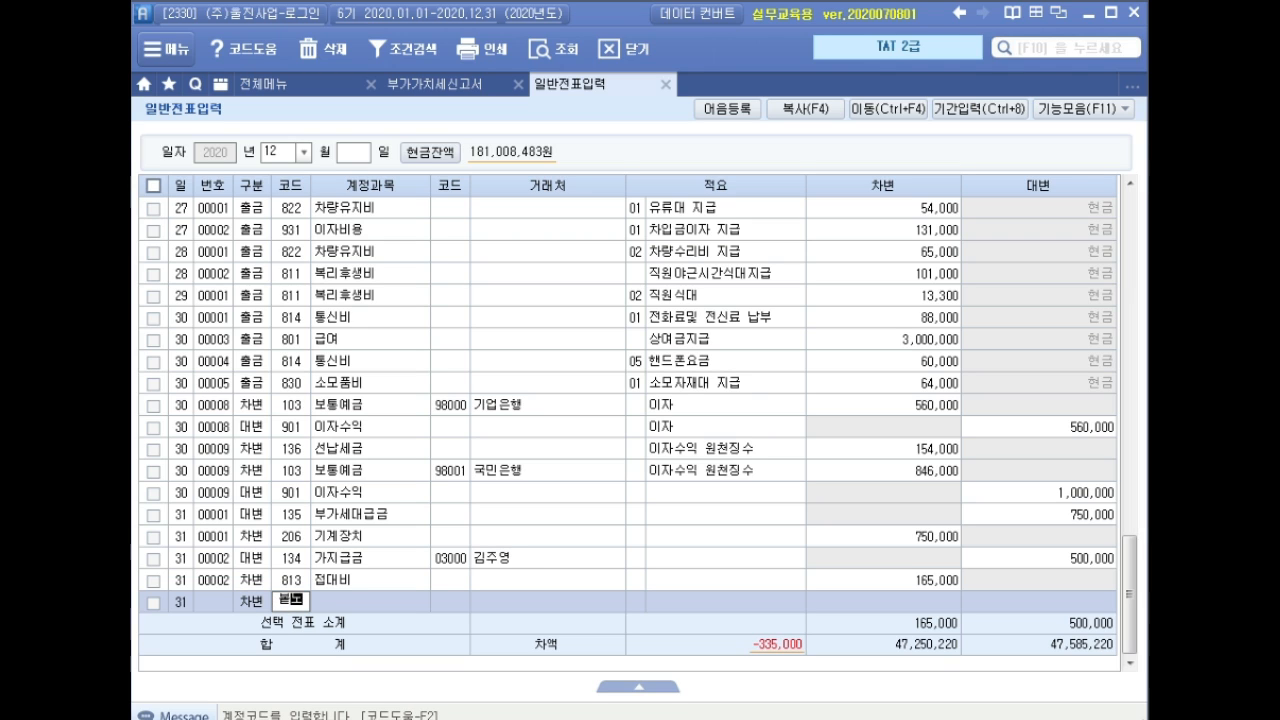
pyautogui.press('Return')
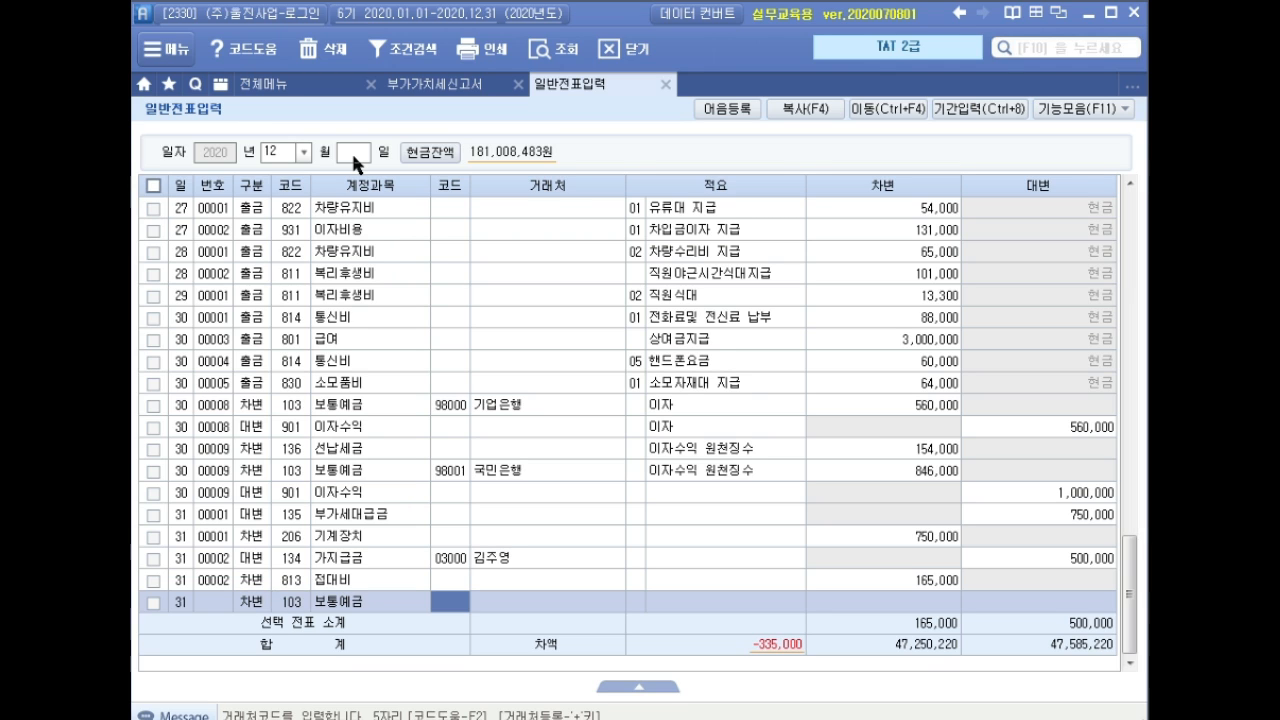
pyautogui.write('국민')
pyautogui.press('Return')
pyautogui.press('Return')
pyautogui.press('Return')
pyautogui.press('Return')
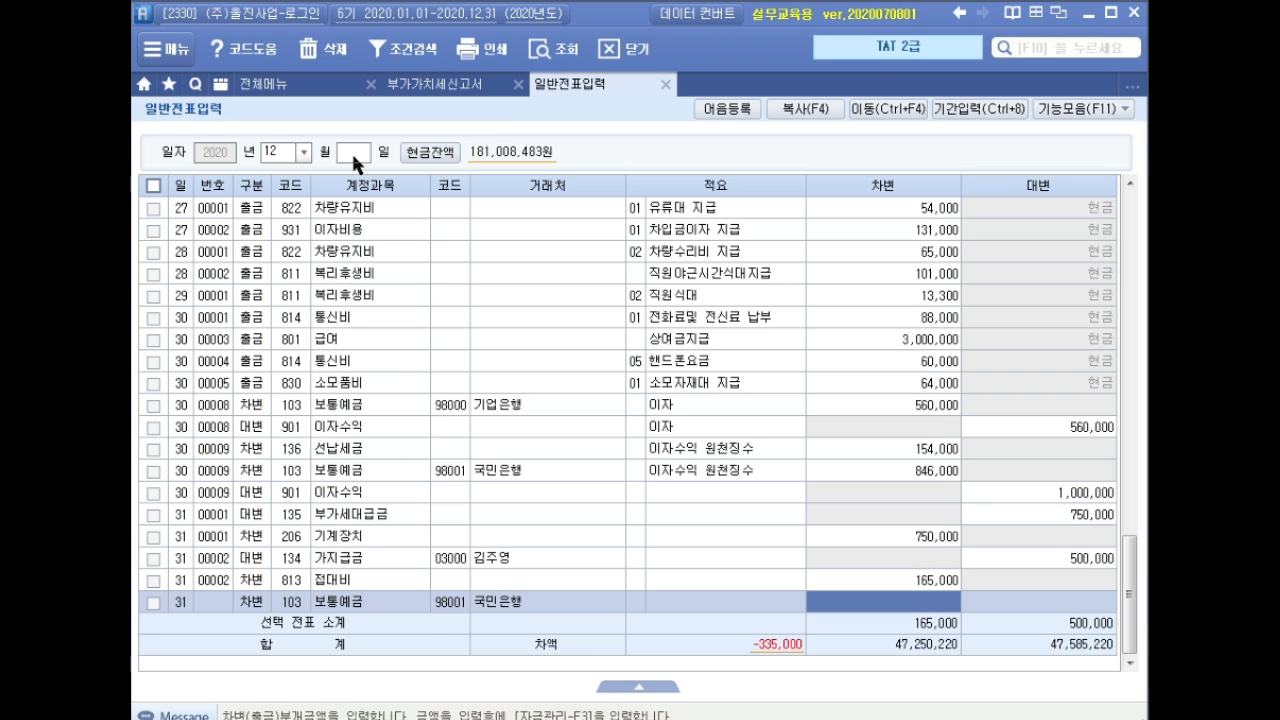
pyautogui.write('3350000')
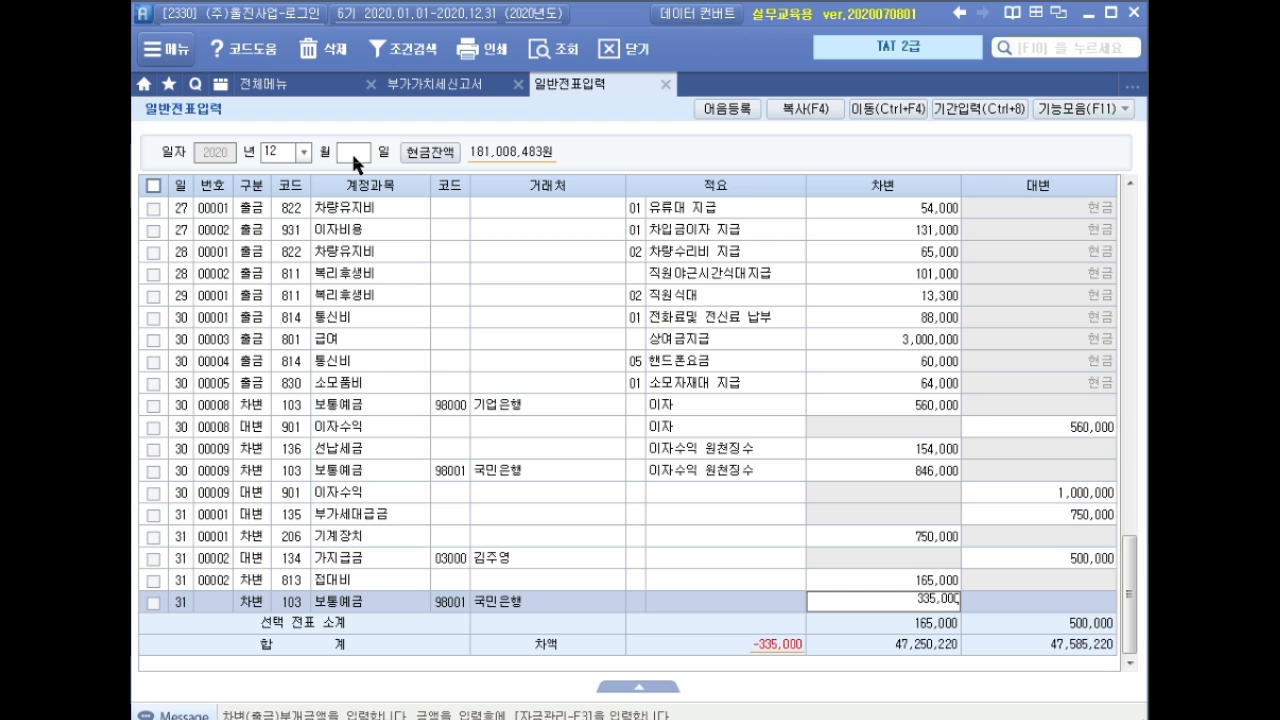
pyautogui.press('Return')
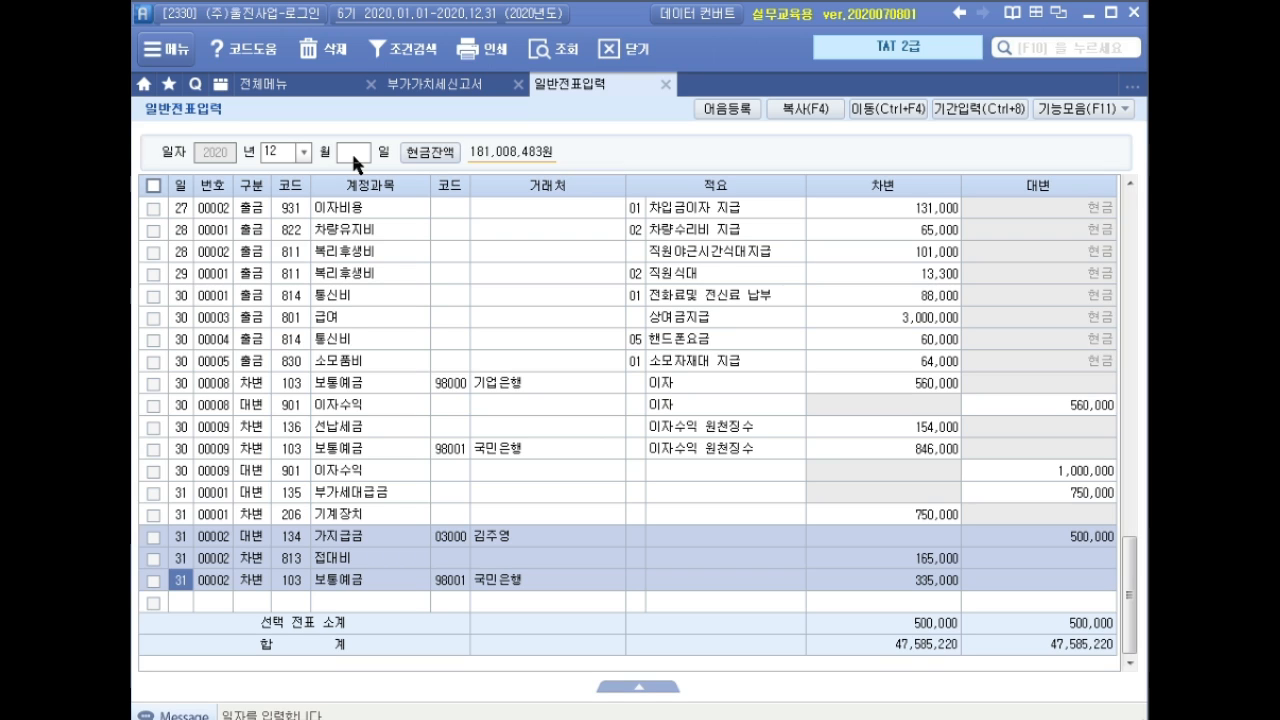
# Close voucher entry and the VAT return (saving its data), then open 고정자산등록.
pyautogui.click(665, 84)
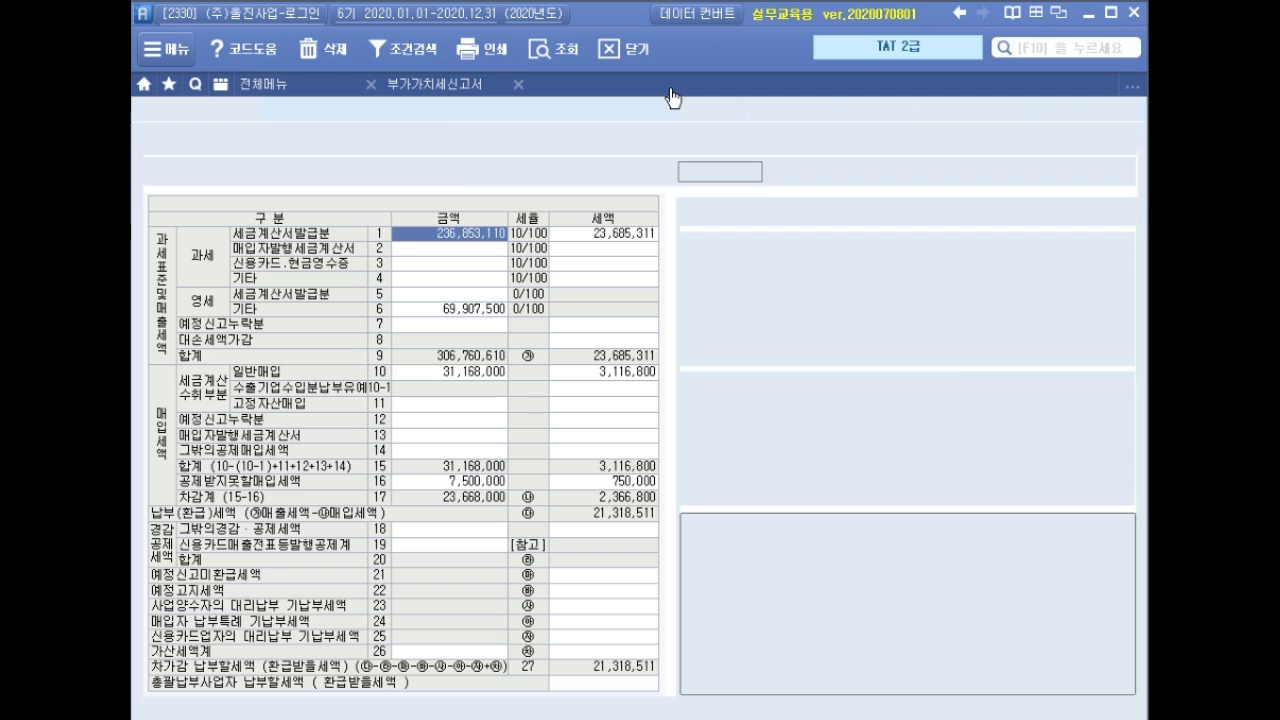
pyautogui.click(520, 87)
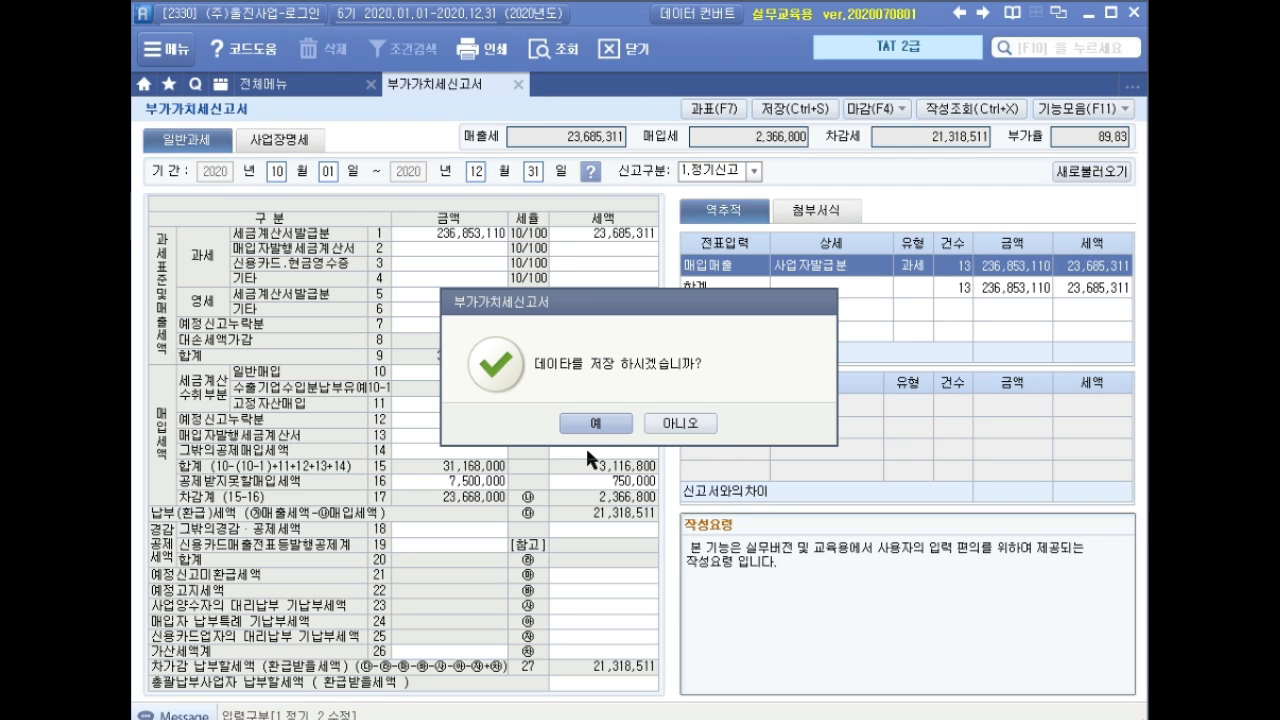
pyautogui.click(602, 422)
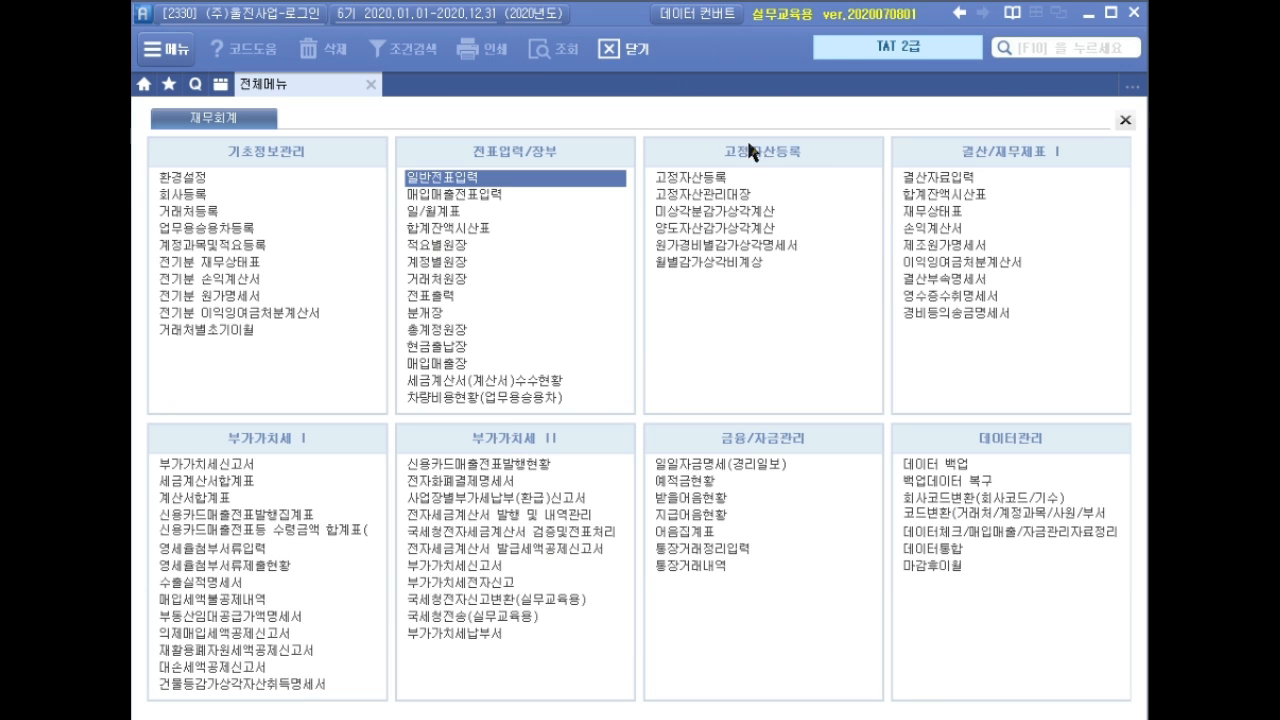
pyautogui.click(711, 180)
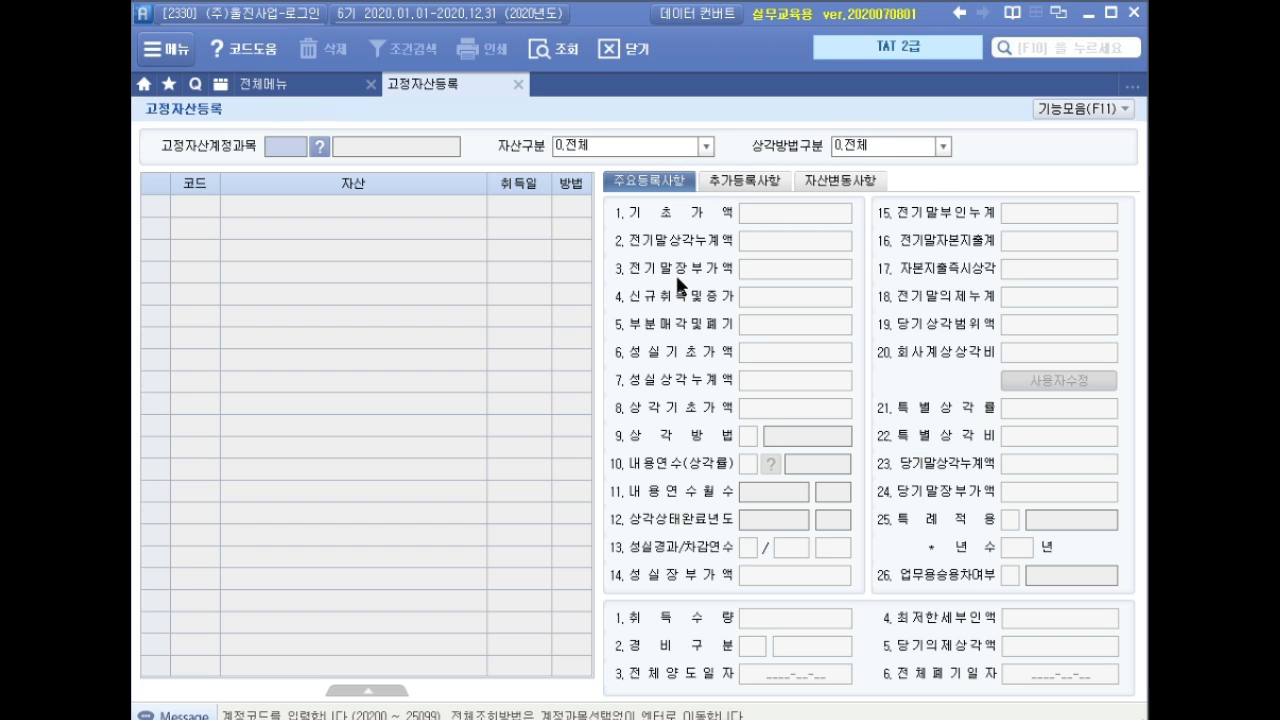
# Under account 208 차량운반구, add asset 001000 화물차 acquired 2019-01-01.
pyautogui.press('F2')
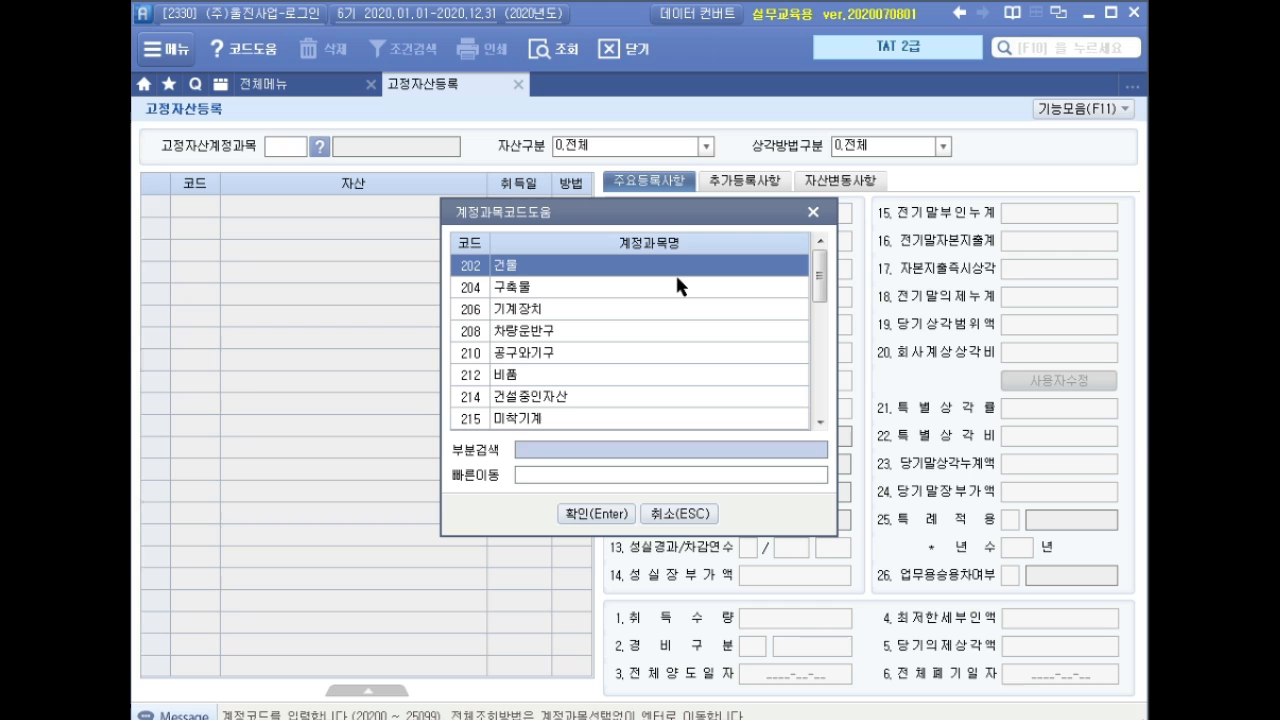
pyautogui.write('차량')
pyautogui.press('Return')
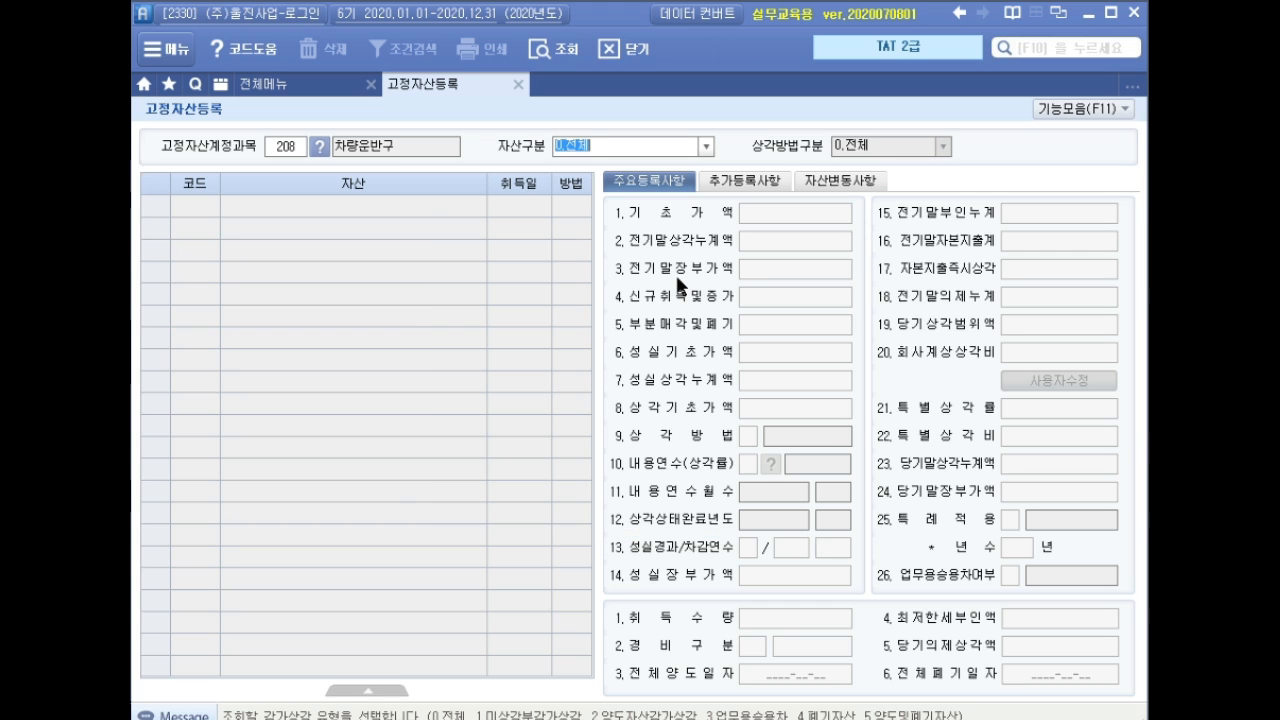
pyautogui.press('Return')
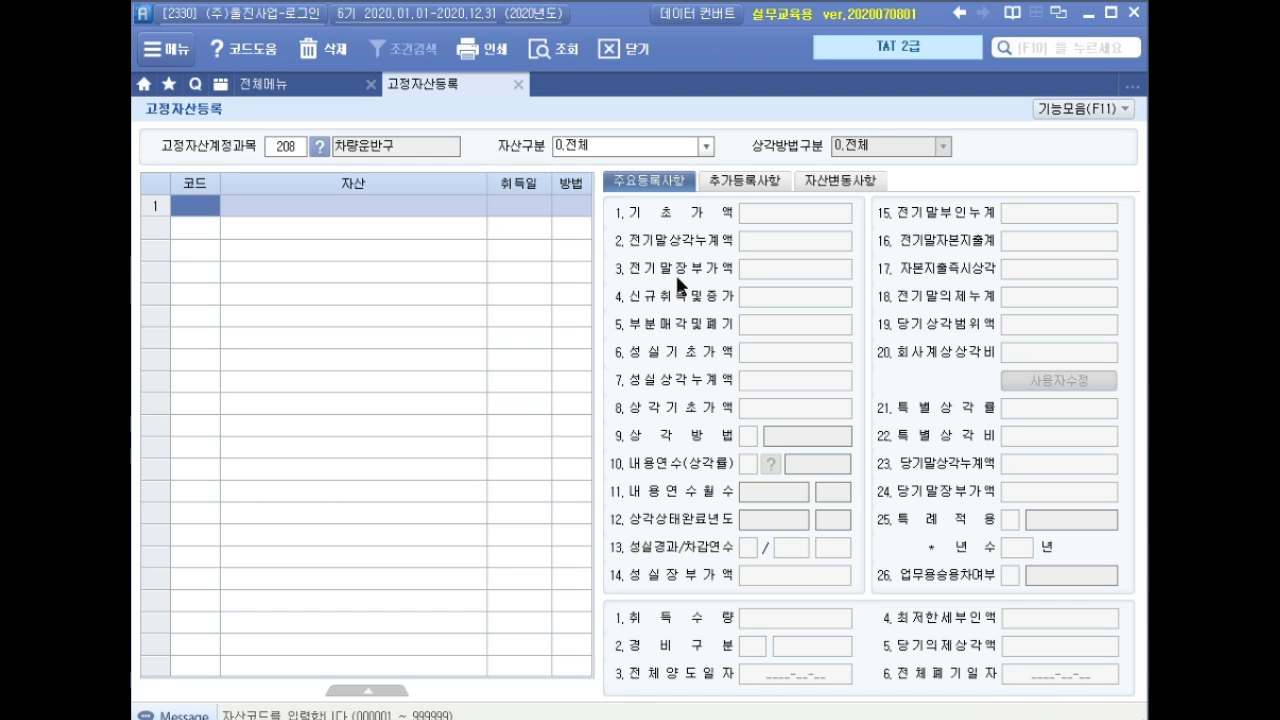
pyautogui.write('1000')
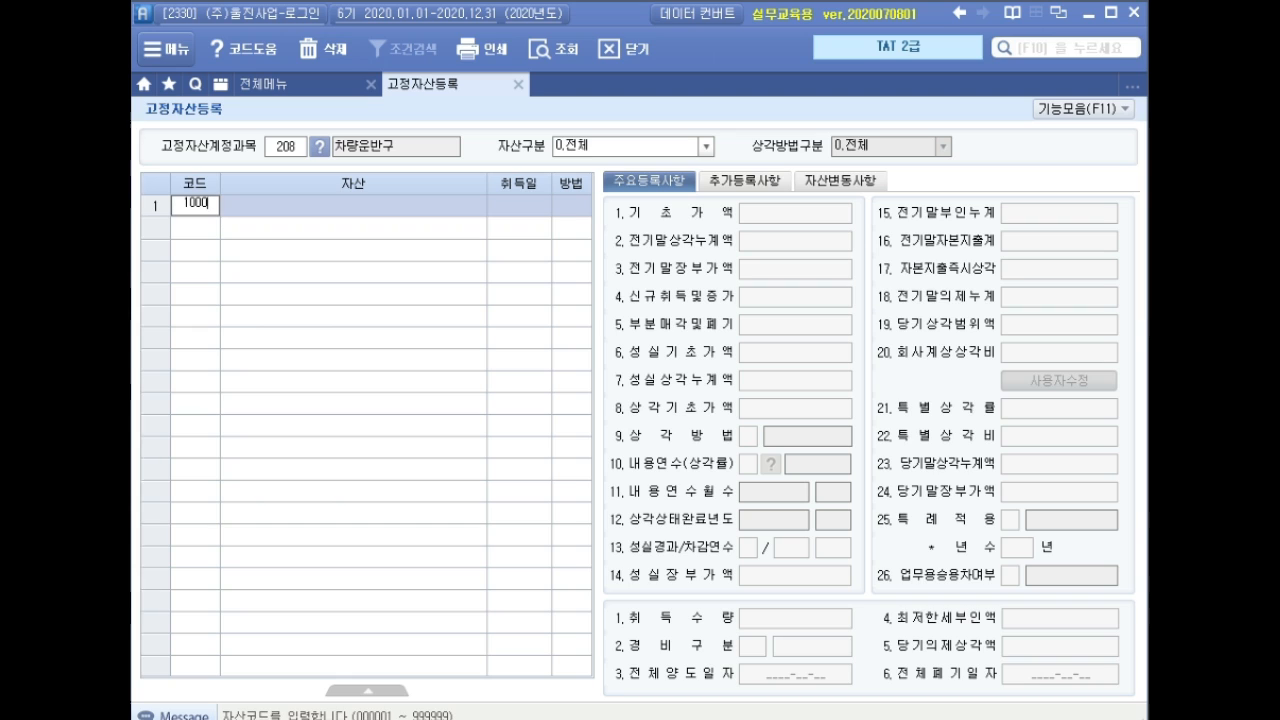
pyautogui.press('Return')
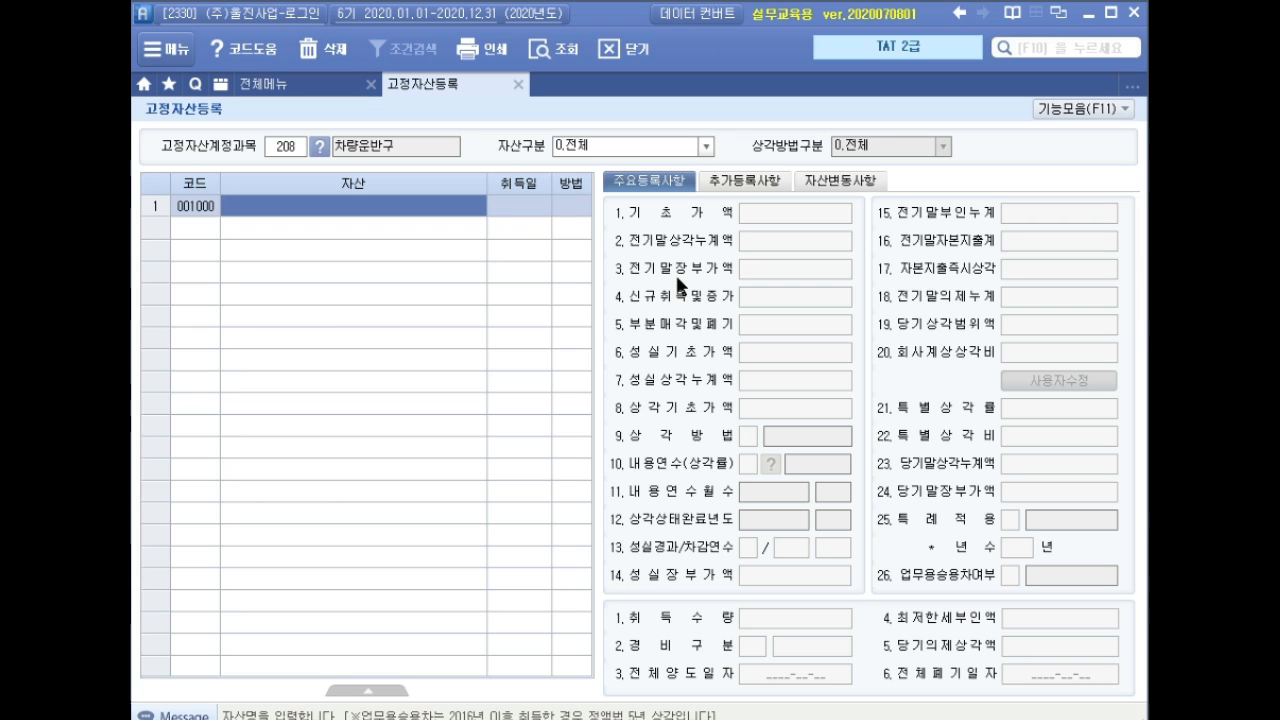
pyautogui.write('화물차')
pyautogui.press('Return')
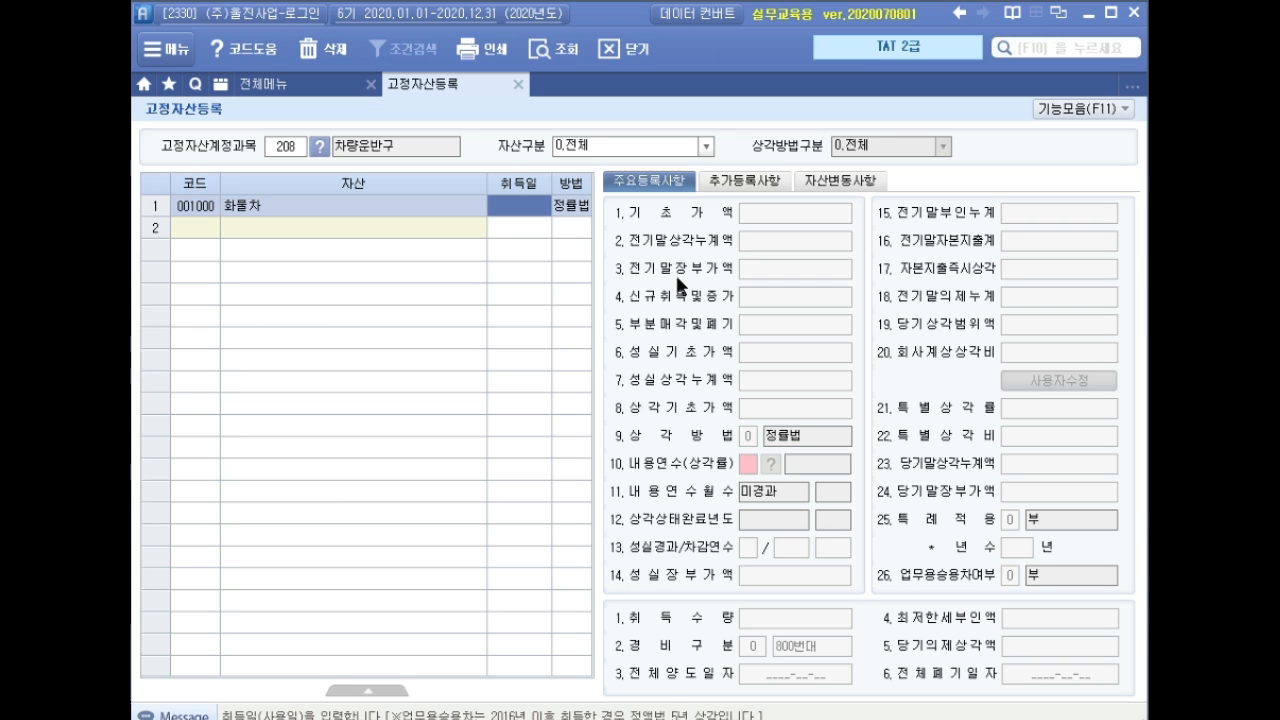
pyautogui.write('2019-')
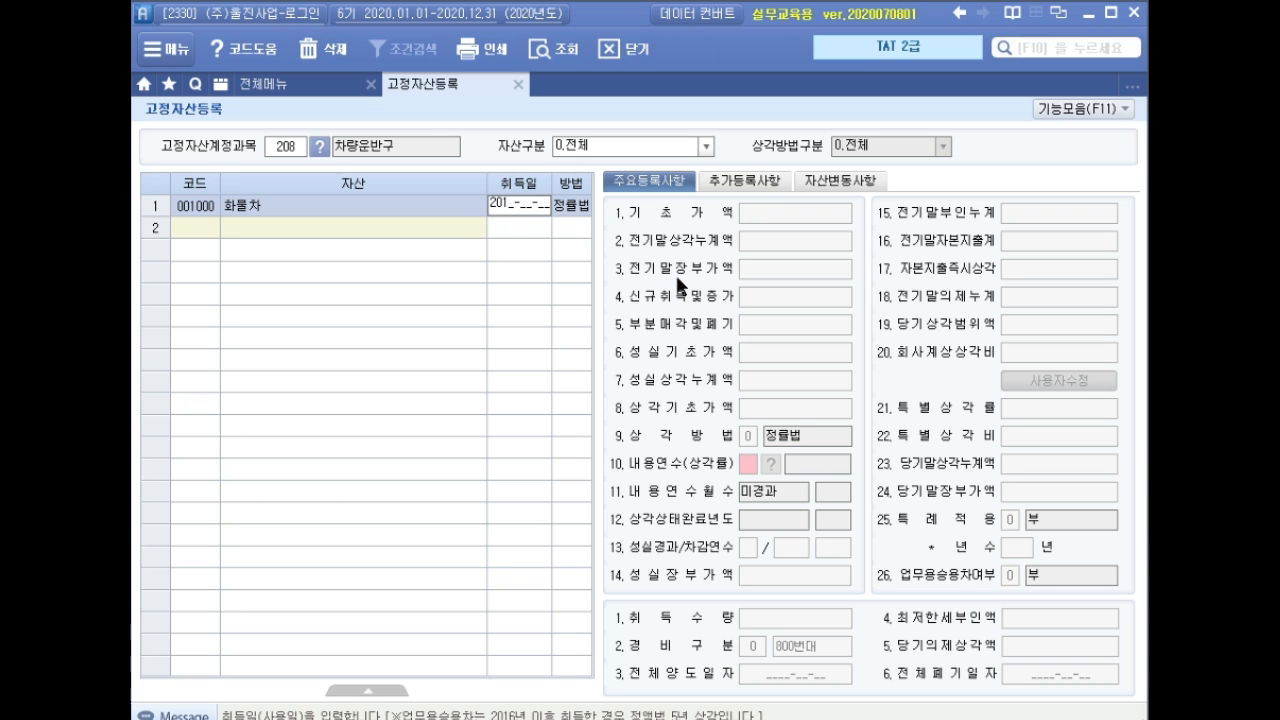
pyautogui.write('01-01')
pyautogui.press('Return')
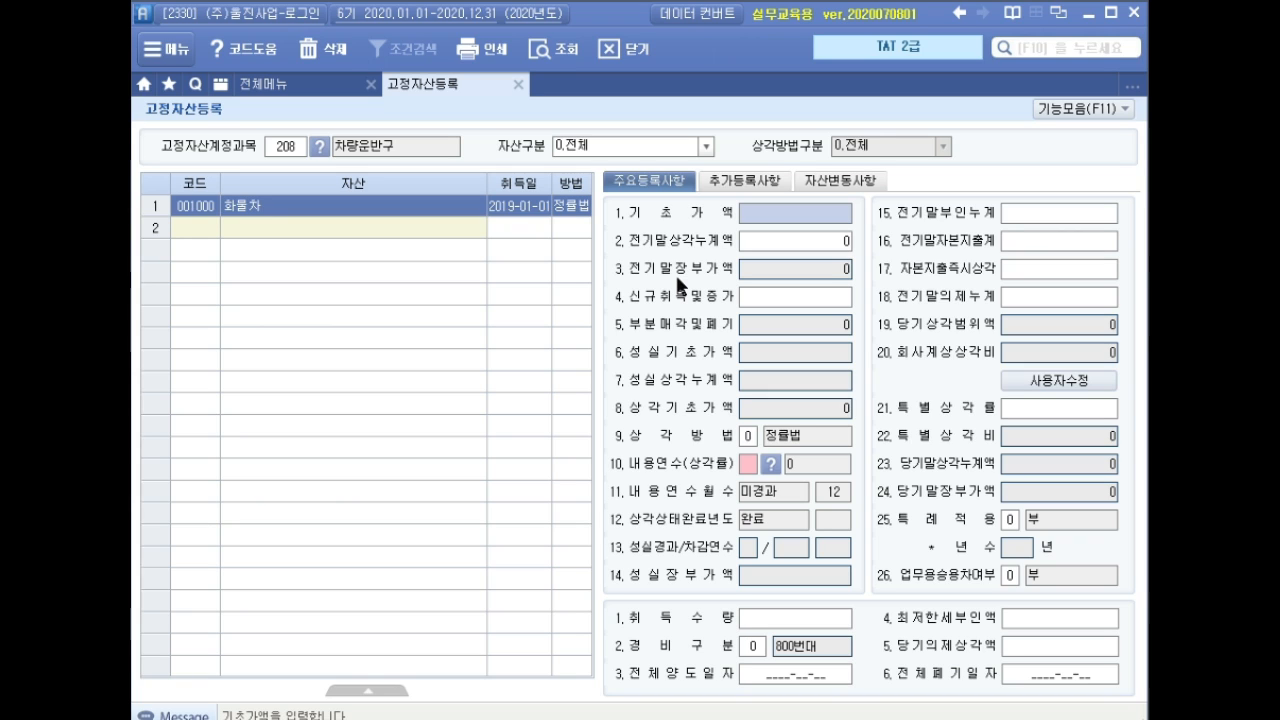
# Enter base cost 40,000,000, prior depreciation 18,040,000, 5-year life, expense class 500번대.
pyautogui.write('40000000')
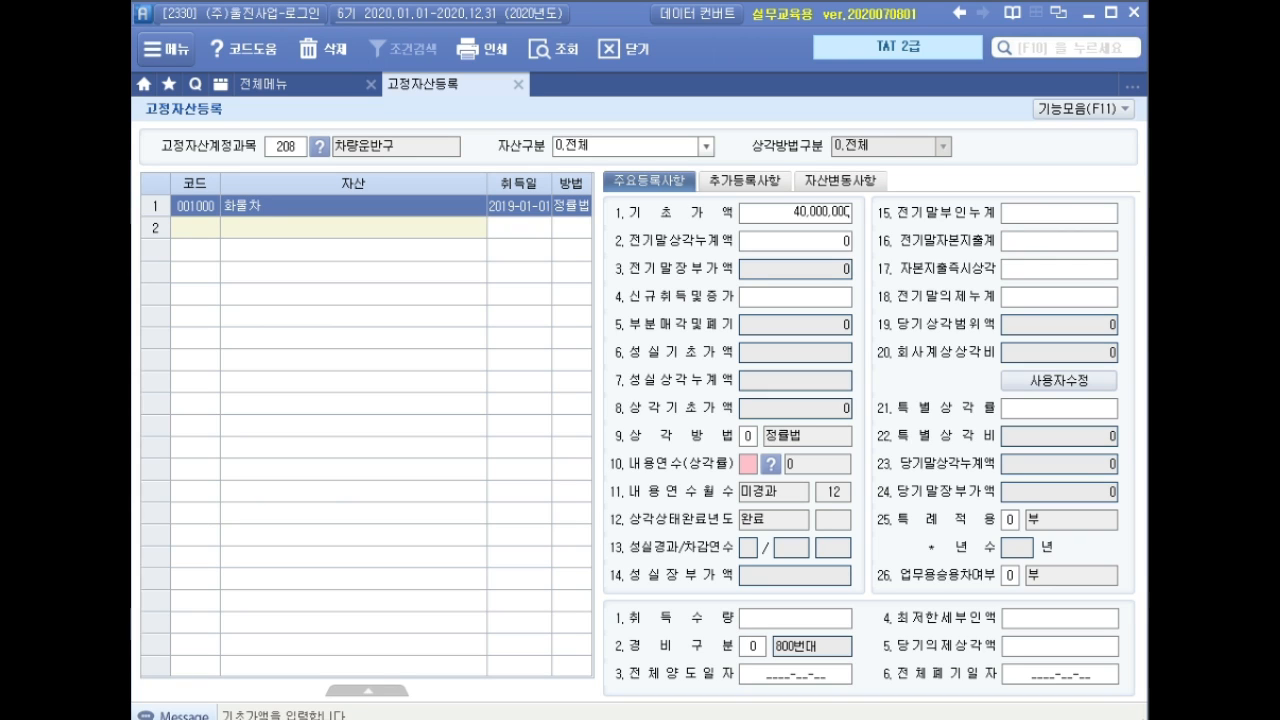
pyautogui.press('Return')
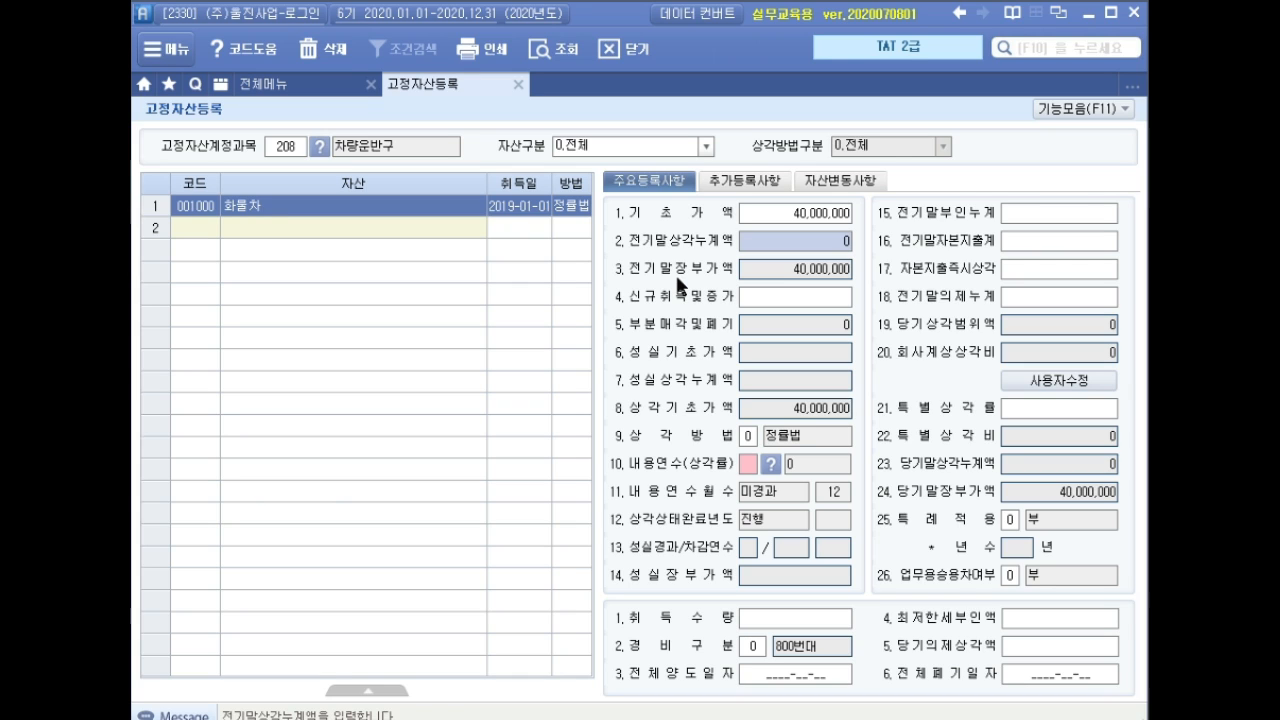
pyautogui.write('18040000')
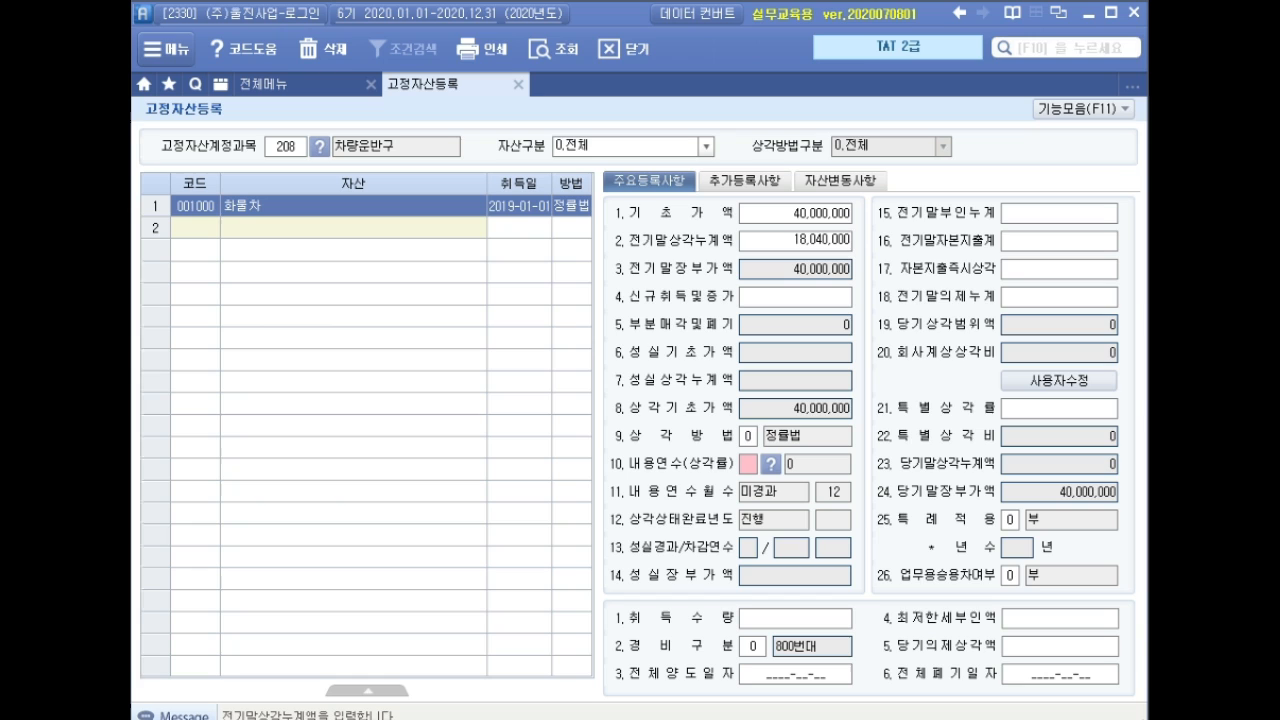
pyautogui.press('Return')
pyautogui.press('Return')
pyautogui.press('Return')
pyautogui.press('Return')
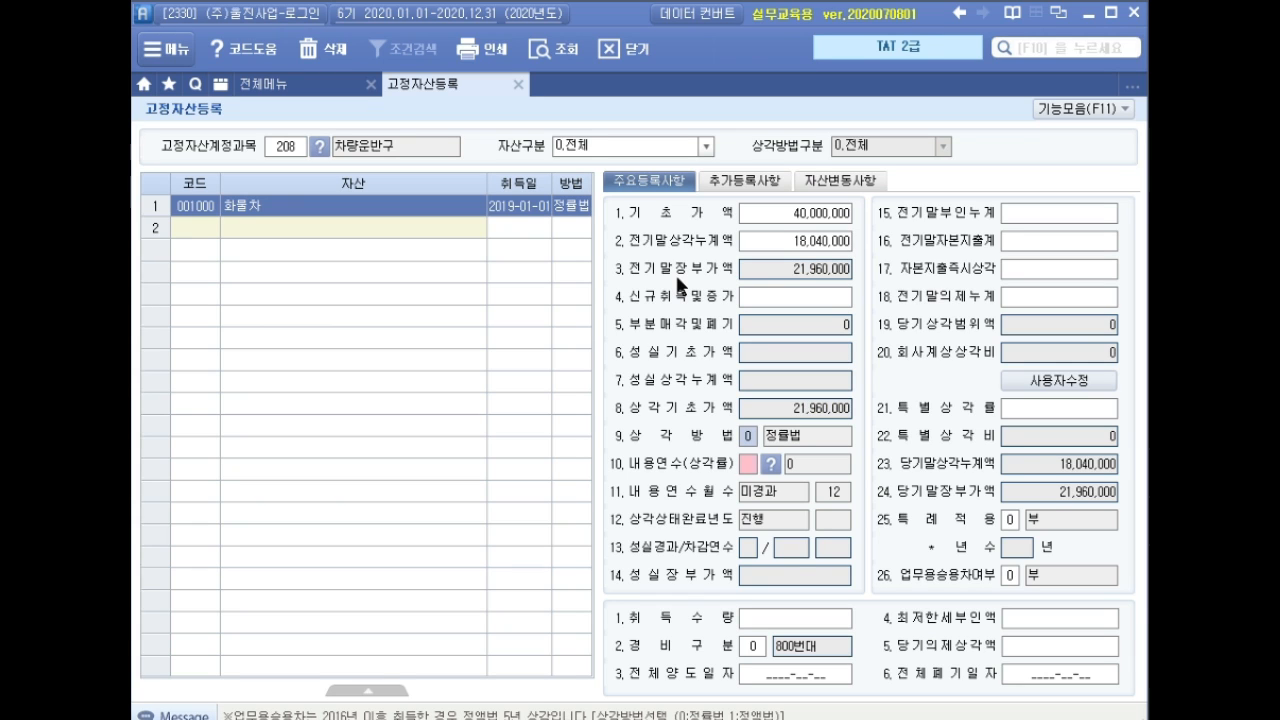
pyautogui.press('Return')
pyautogui.write('5')
pyautogui.press('Return')
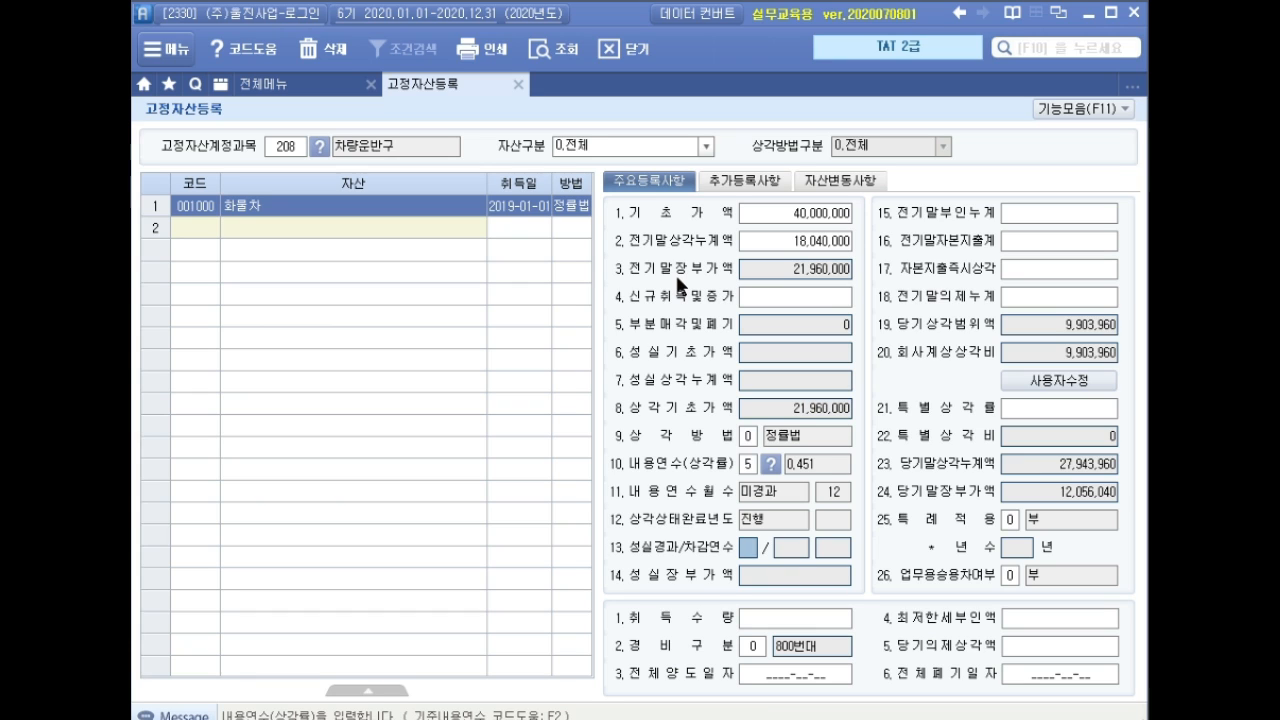
pyautogui.press('Return')
pyautogui.press('Return')
pyautogui.press('Return')
pyautogui.press('Return')
pyautogui.press('Return')
pyautogui.press('Return')
pyautogui.press('Return')
pyautogui.press('Return')
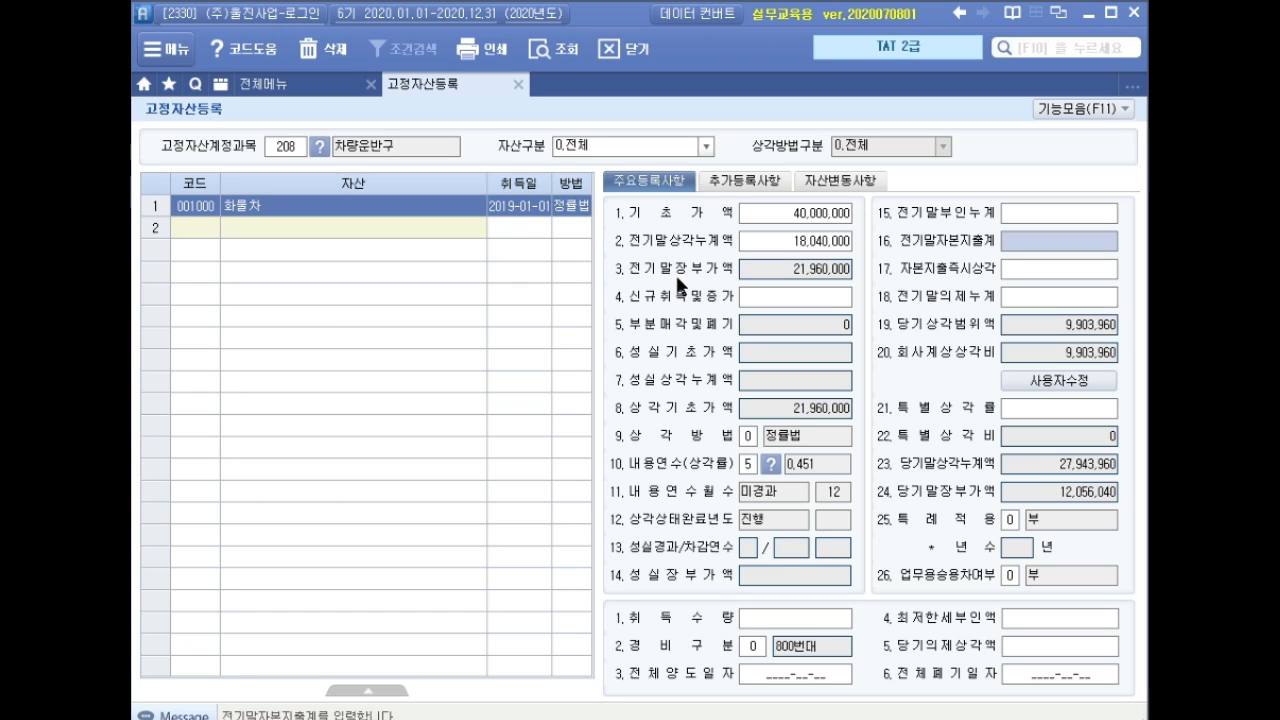
pyautogui.press('Return')
pyautogui.press('Return')
pyautogui.press('Return')
pyautogui.press('Return')
pyautogui.press('Return')
pyautogui.press('Return')
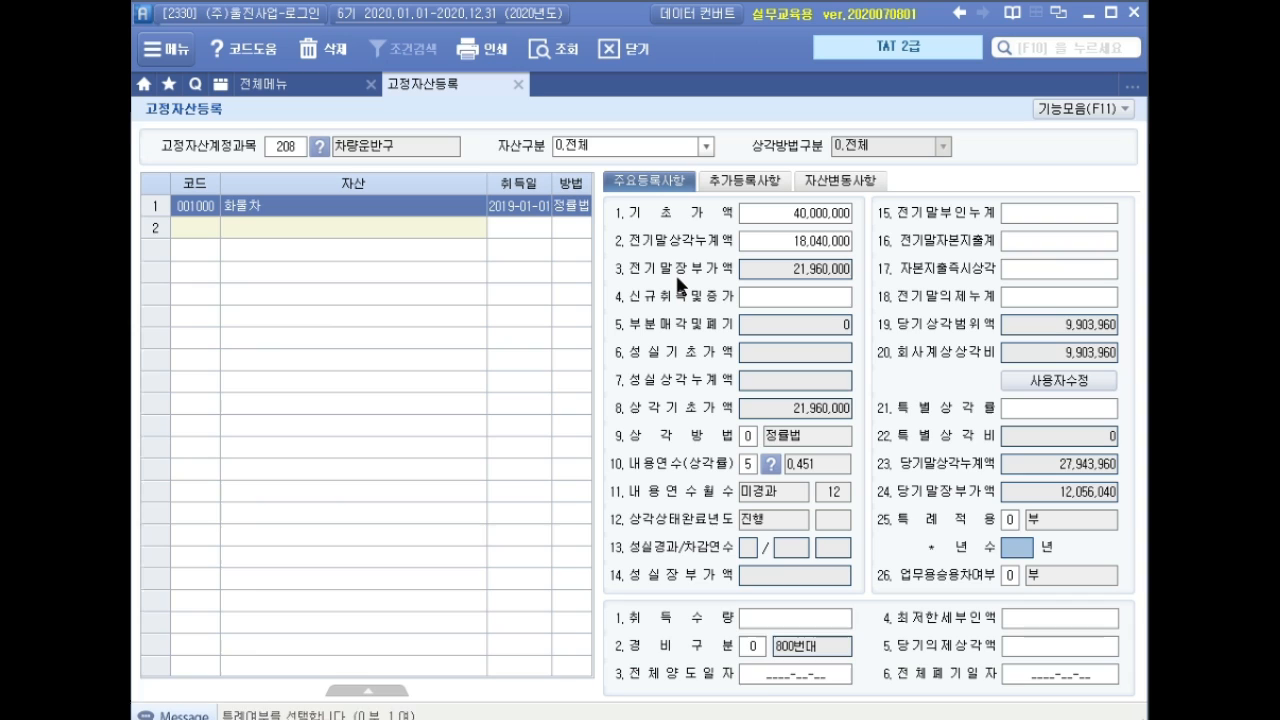
pyautogui.write('1')
pyautogui.press('Return')
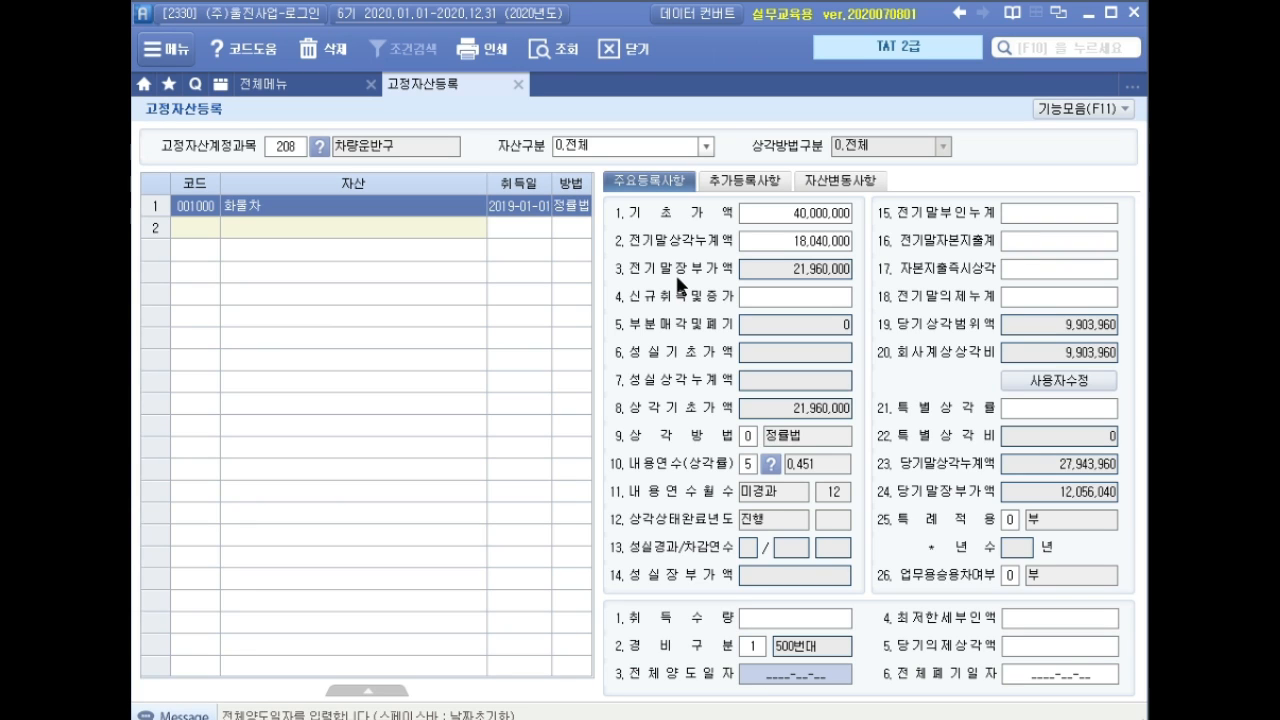
pyautogui.press('Return')
pyautogui.press('Return')
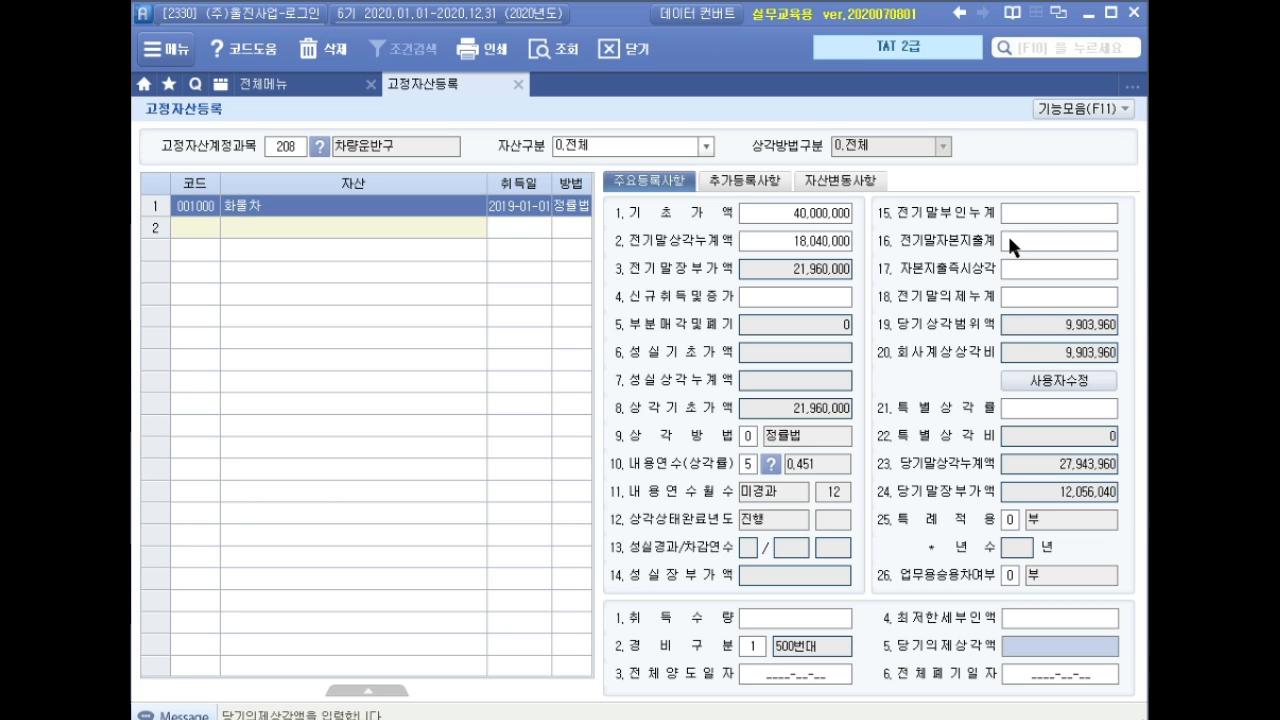
pyautogui.press('Return')
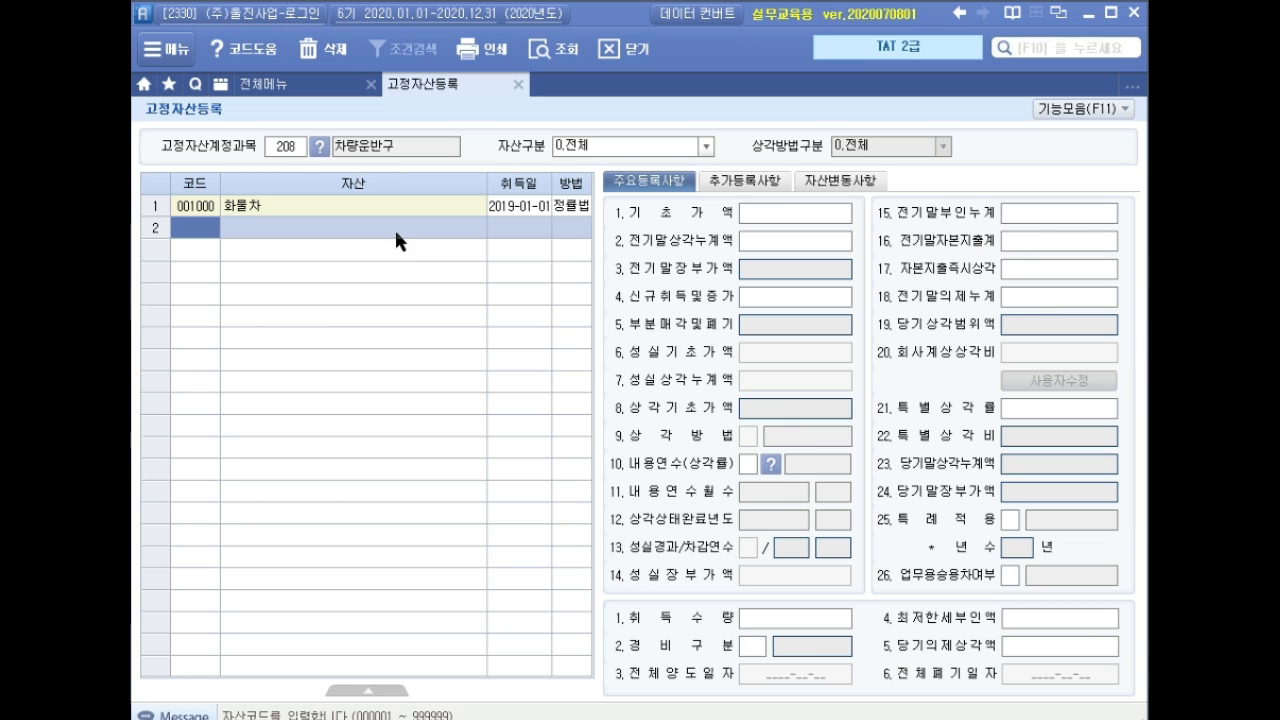
pyautogui.click(286, 150)
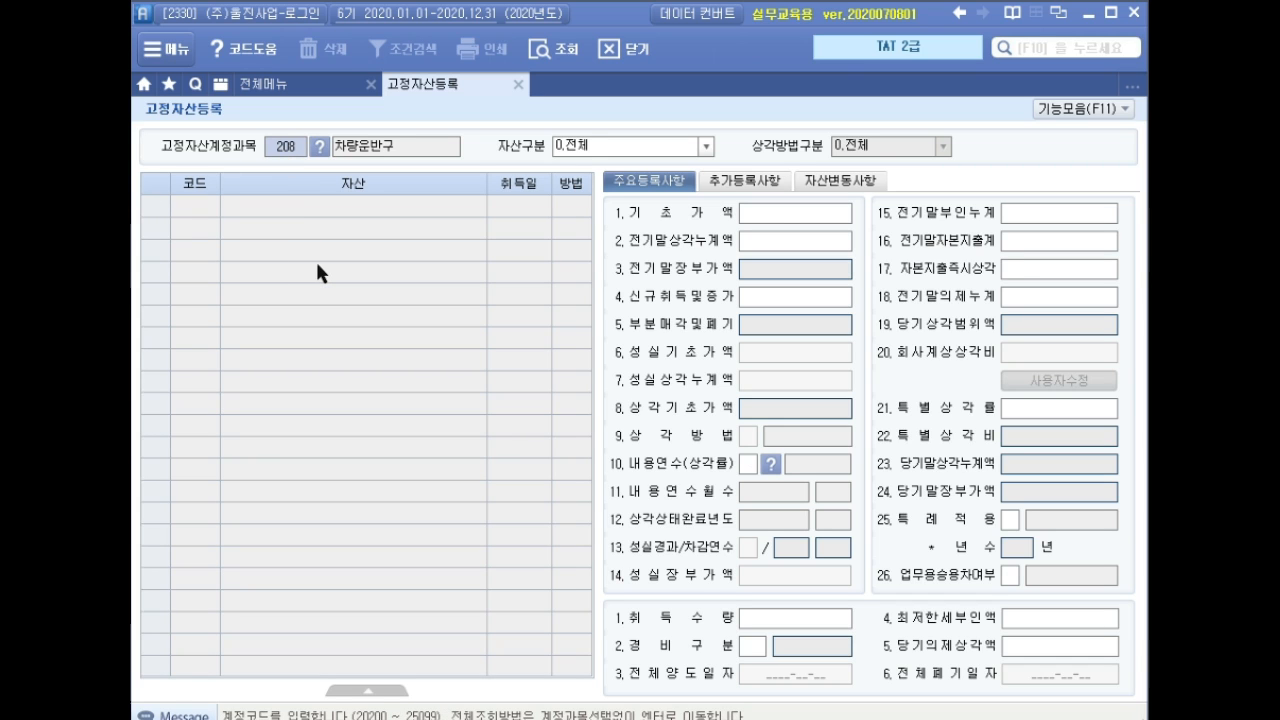
# Add asset 002000 ERP프로그램 under account 240 소프트웨어.
pyautogui.press('F2')
pyautogui.write('소프트')
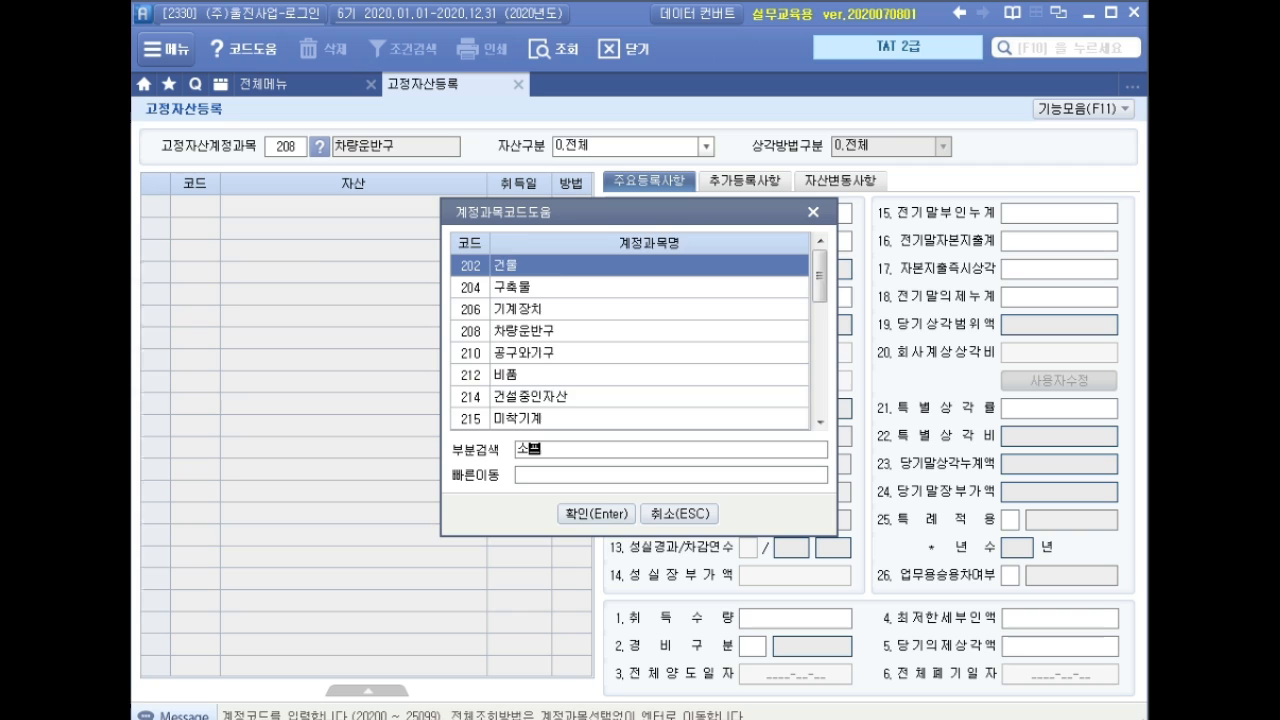
pyautogui.press('Return')
pyautogui.press('Return')
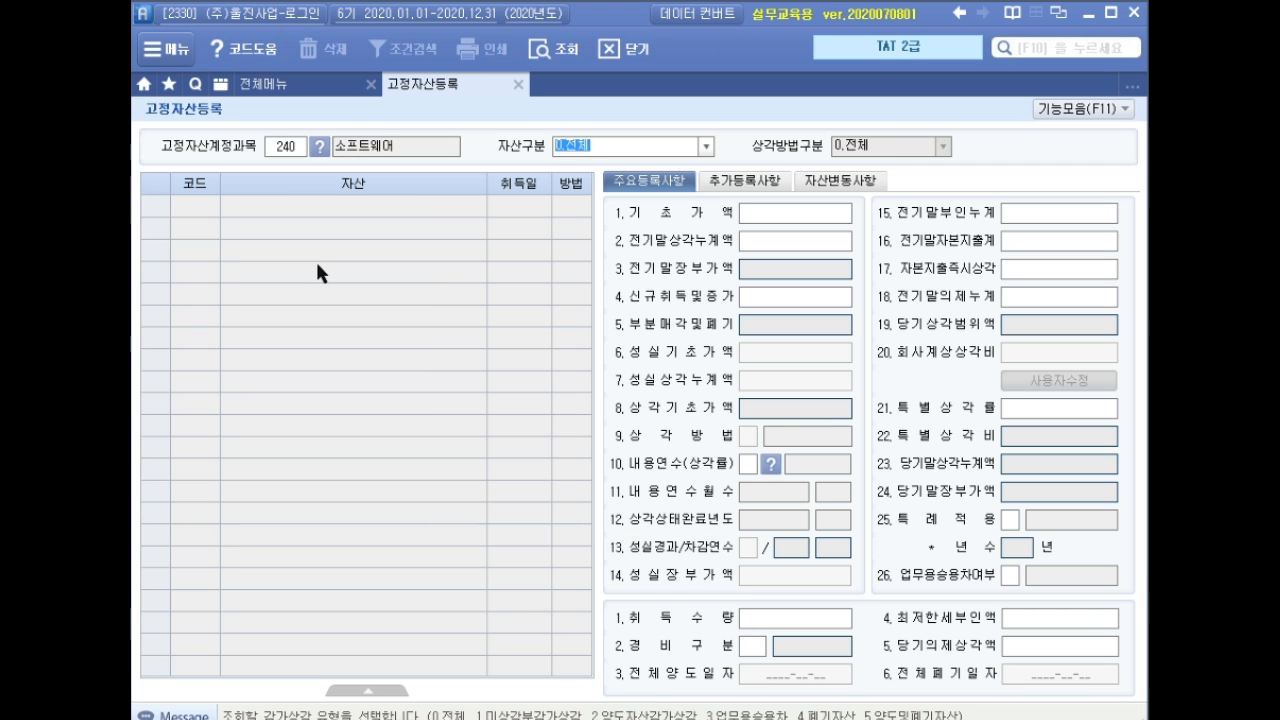
pyautogui.press('Return')
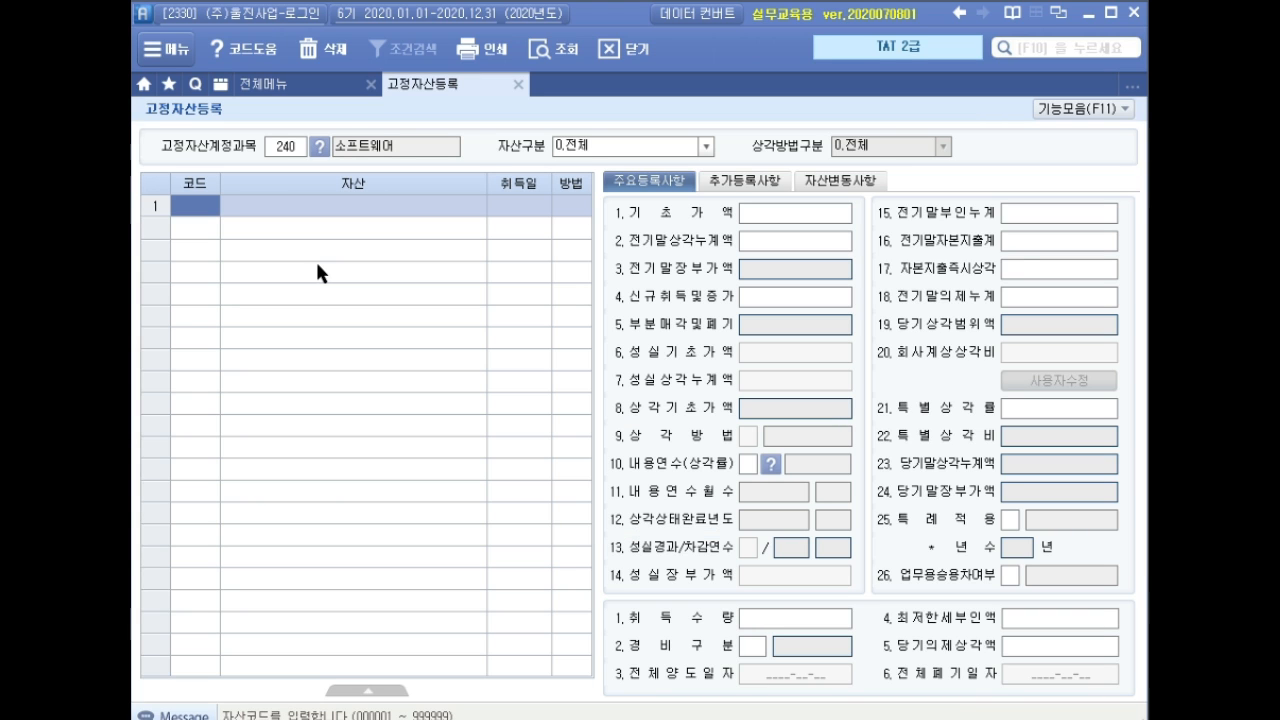
pyautogui.write('2000')
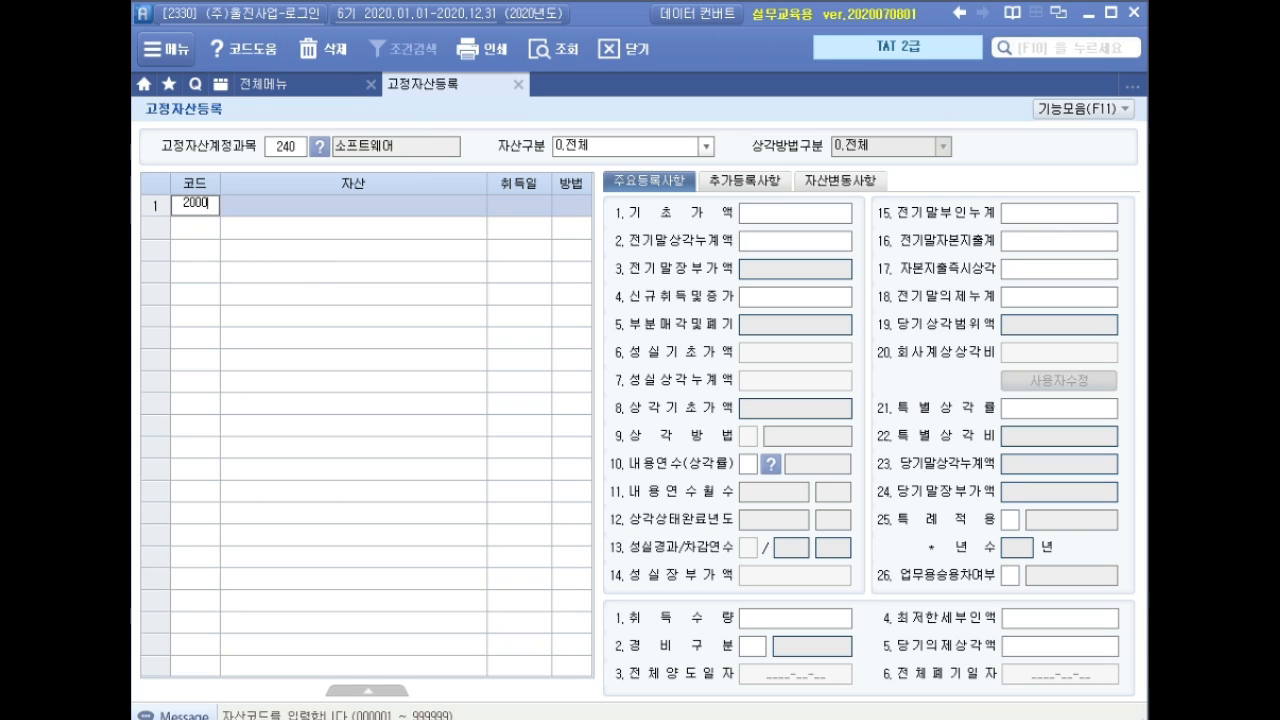
pyautogui.press('Return')
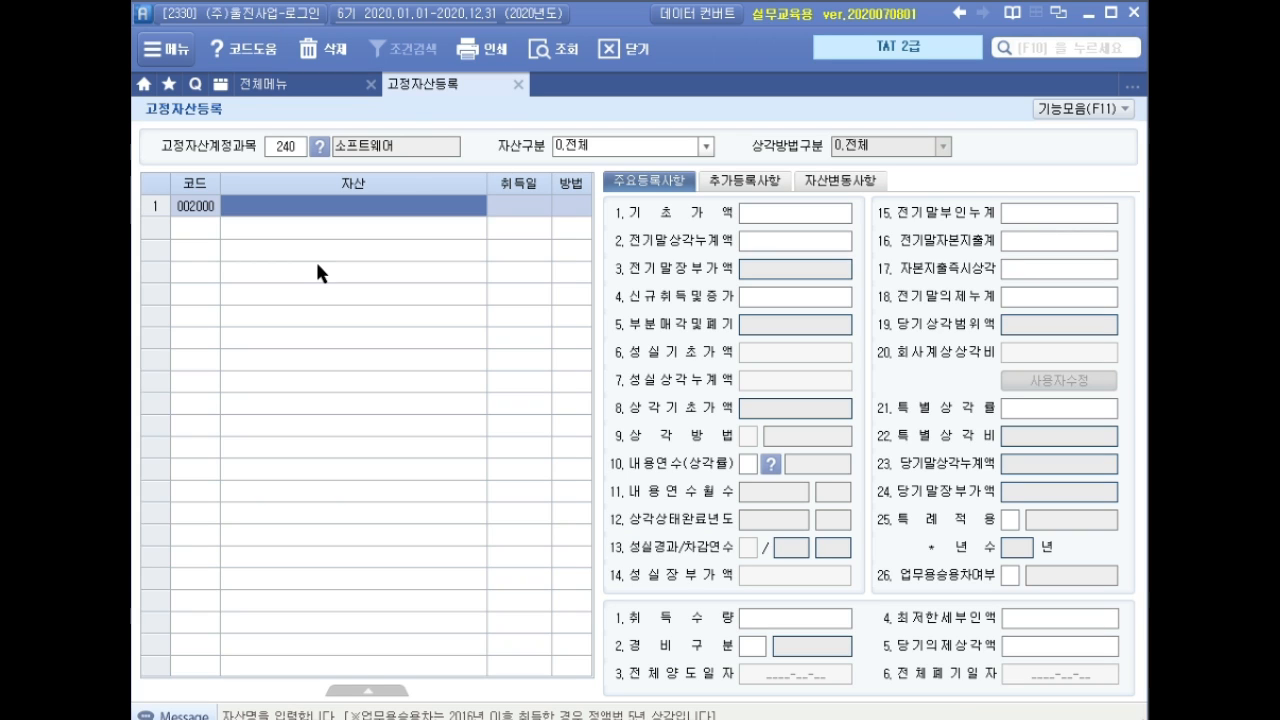
pyautogui.write('ERP프로그램')
pyautogui.press('Return')
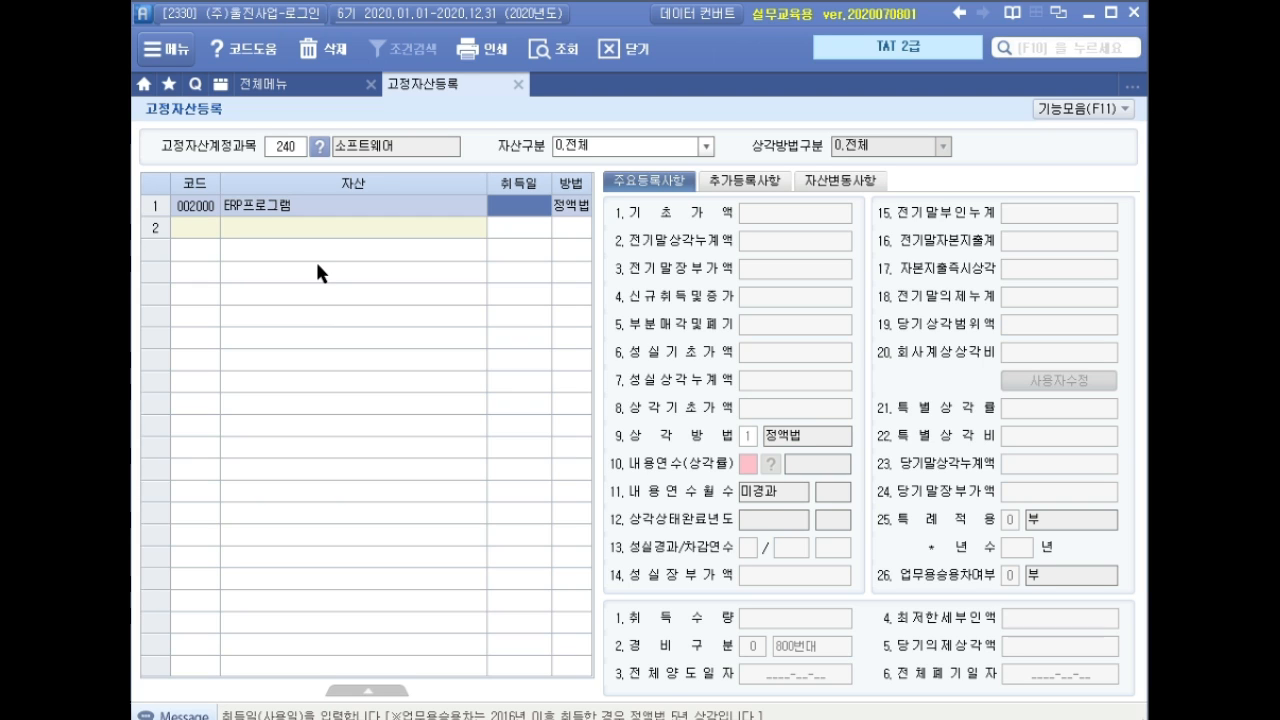
# Set the acquisition date to 2020-10-01, correcting the initial 2020-01-01 entry.
pyautogui.write('2020-')
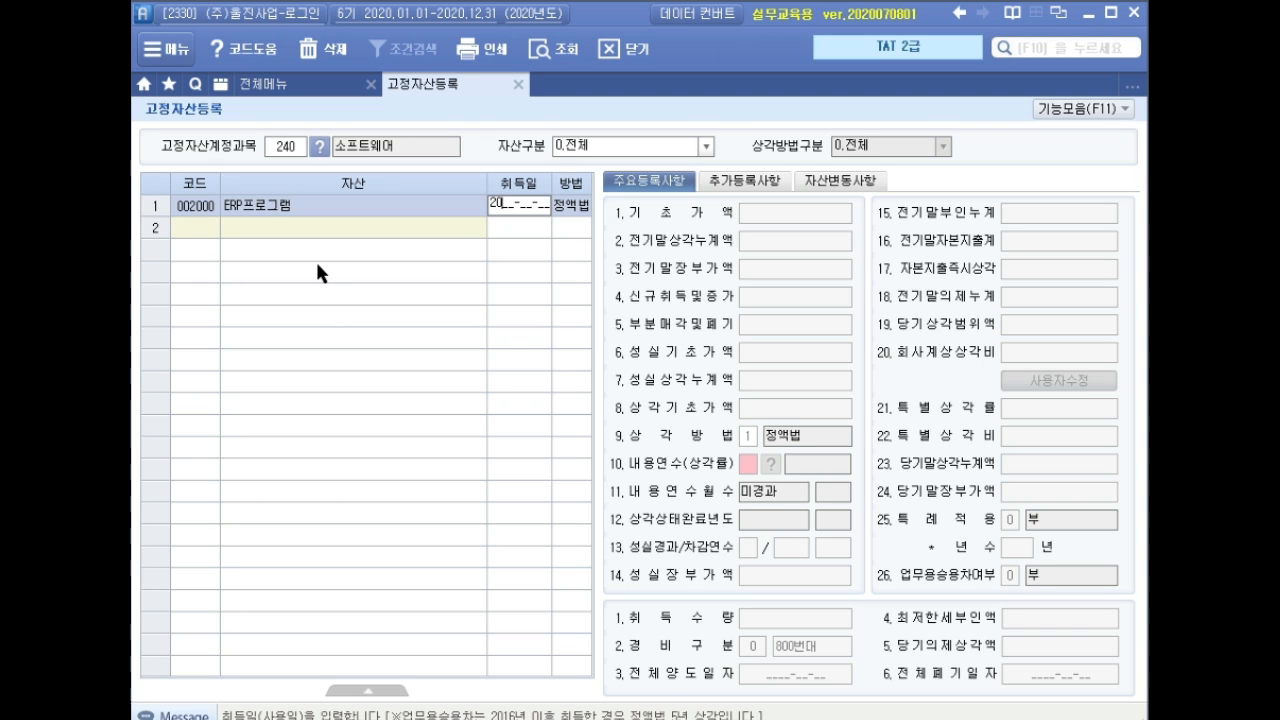
pyautogui.write('01-0')
pyautogui.press('Left')
pyautogui.press('Left')
pyautogui.press('Left')
pyautogui.press('Left')
pyautogui.write('1')
pyautogui.press('Return')
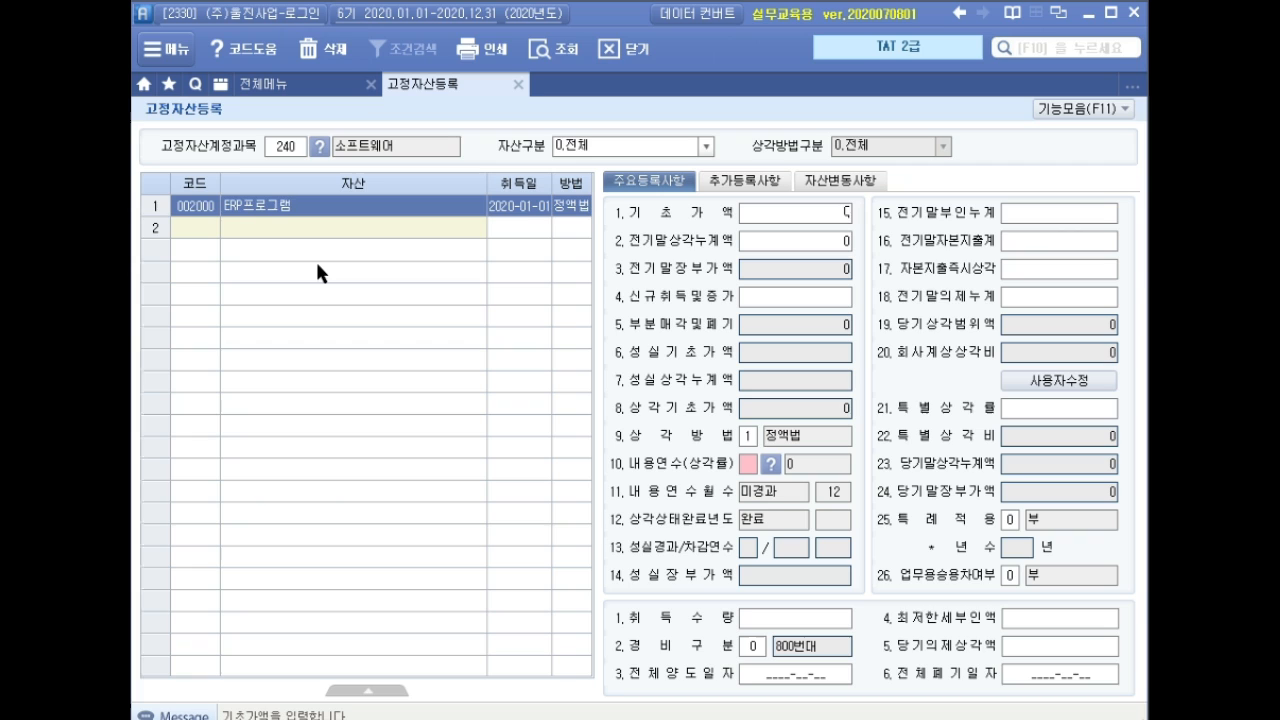
pyautogui.click(519, 209)
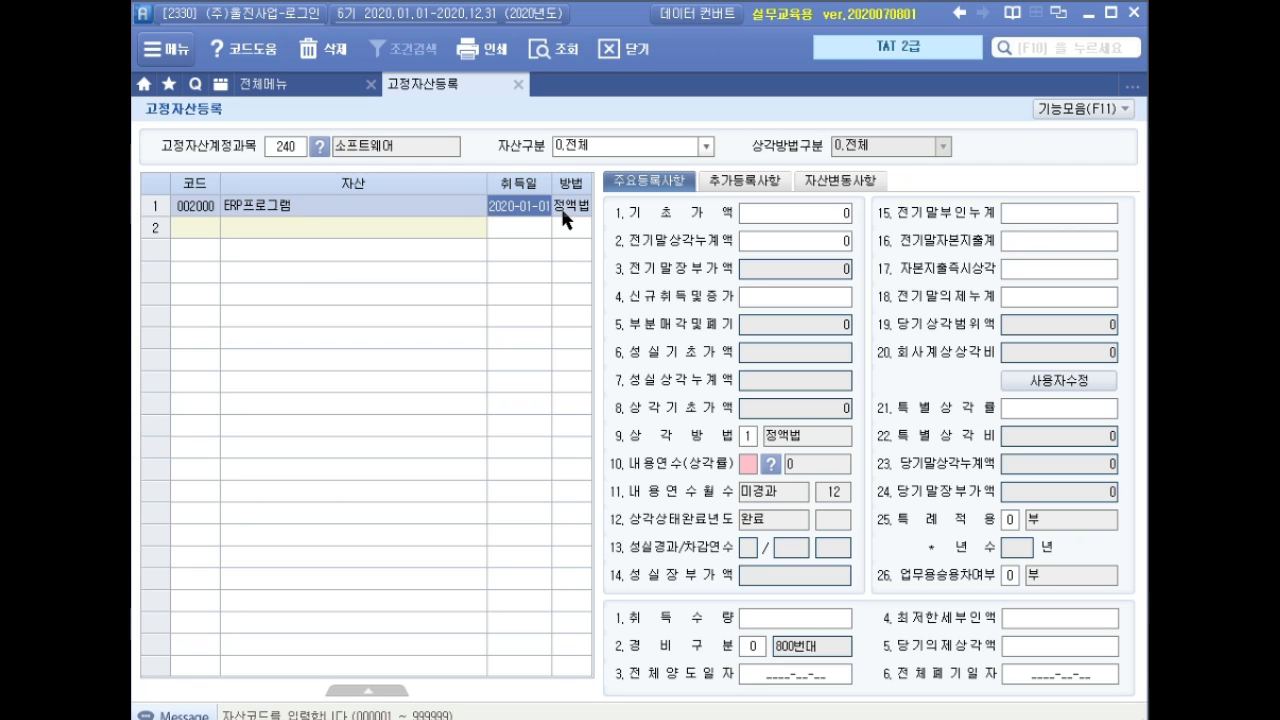
pyautogui.write('2020-10-1')
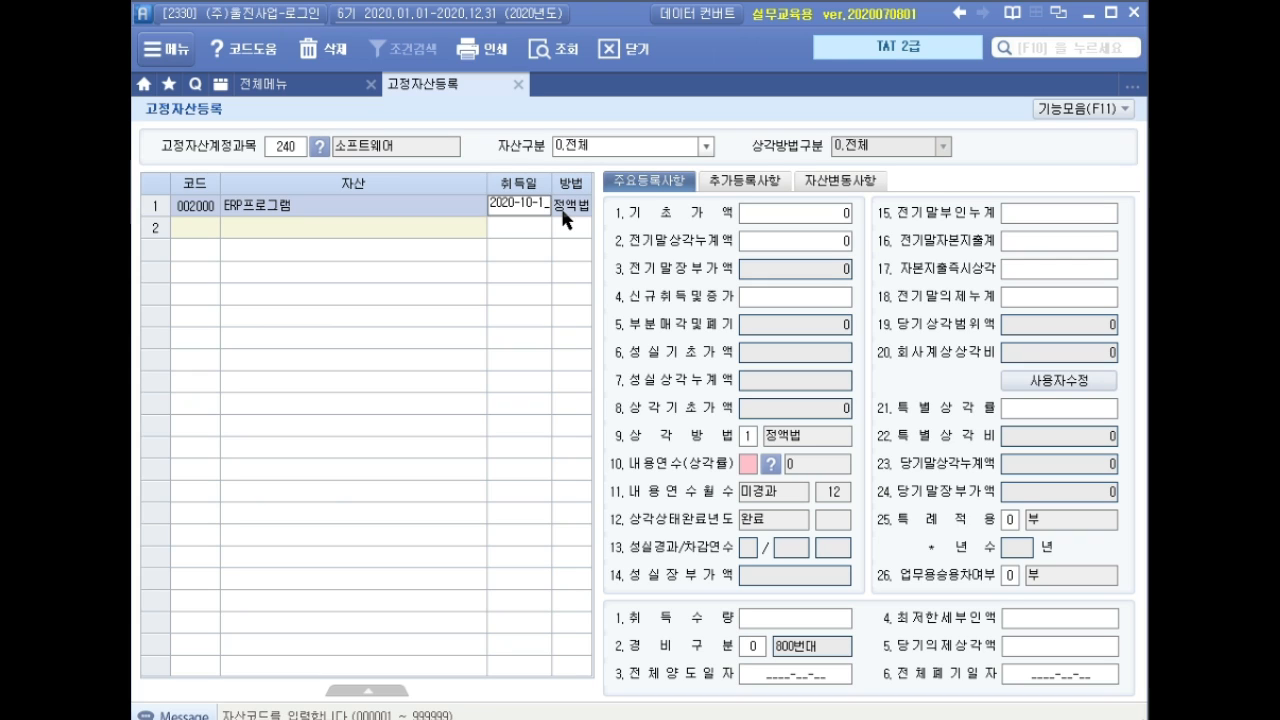
pyautogui.press('BackSpace')
pyautogui.write('01')
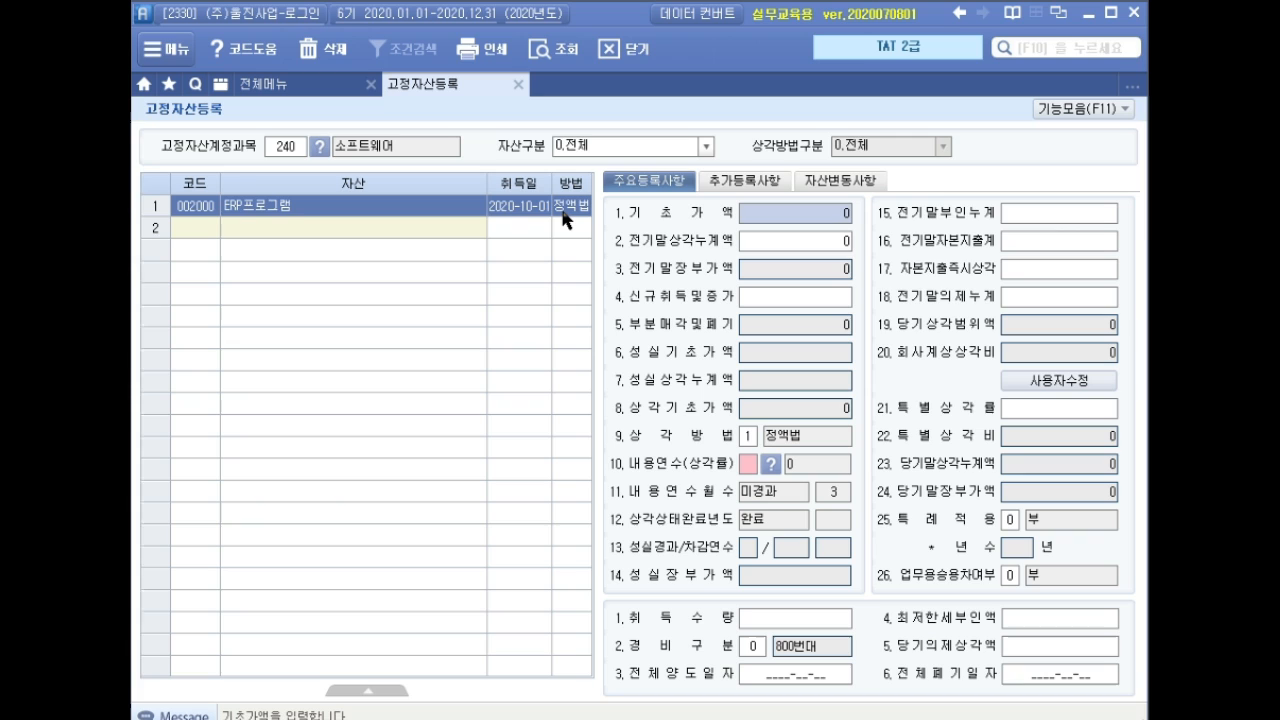
# Enter a 50,000,000 new acquisition amount with a 5-year useful life.
pyautogui.press('Return')
pyautogui.press('Up')
pyautogui.press('Return')
pyautogui.press('Return')
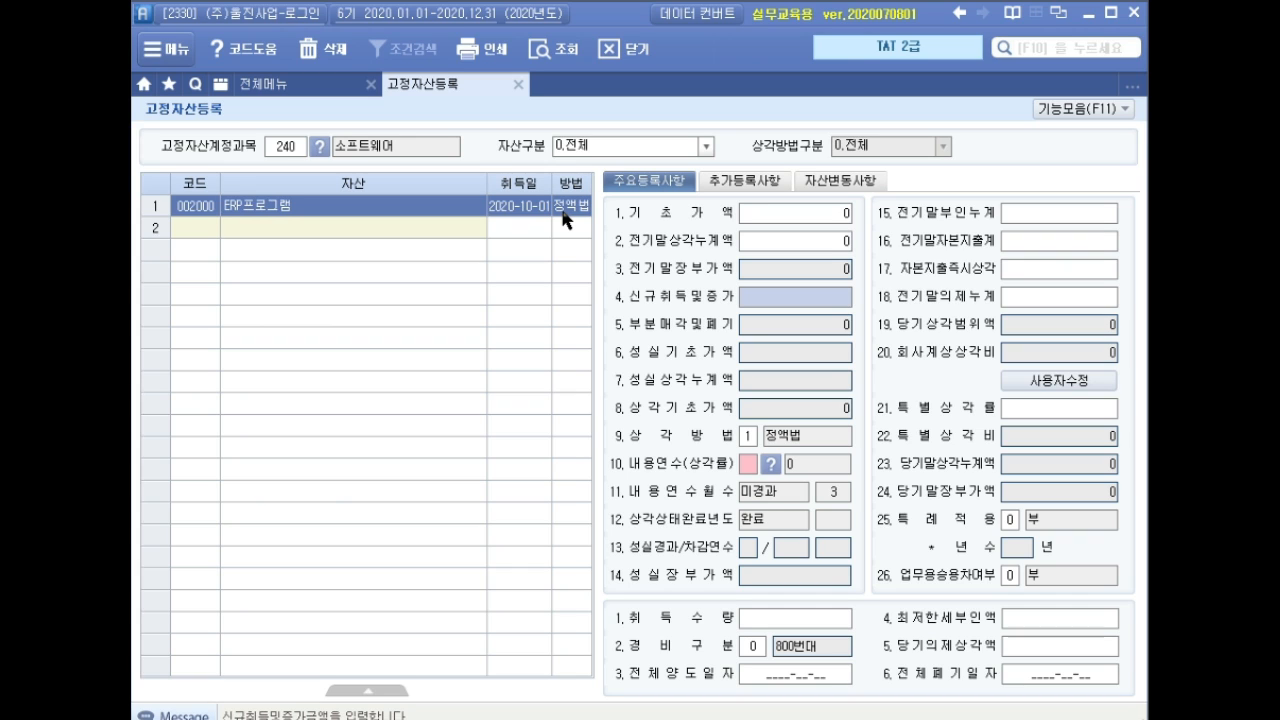
pyautogui.write('50000000')
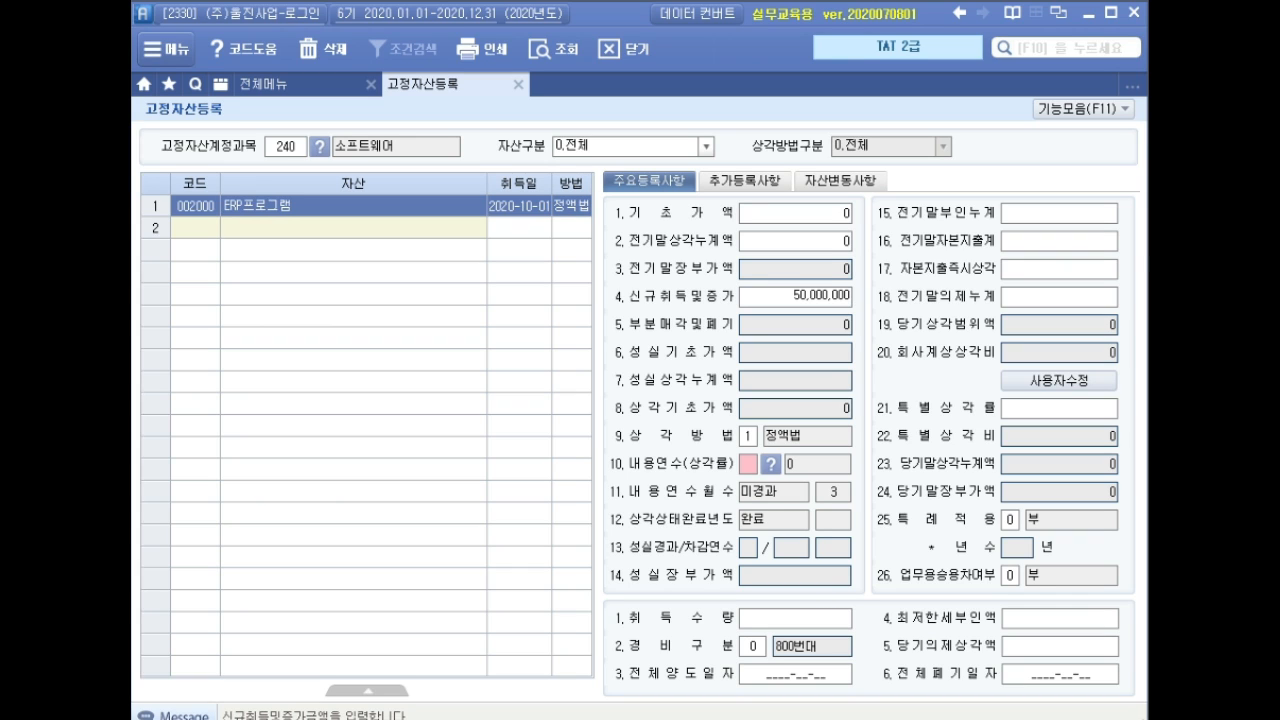
pyautogui.press('Return')
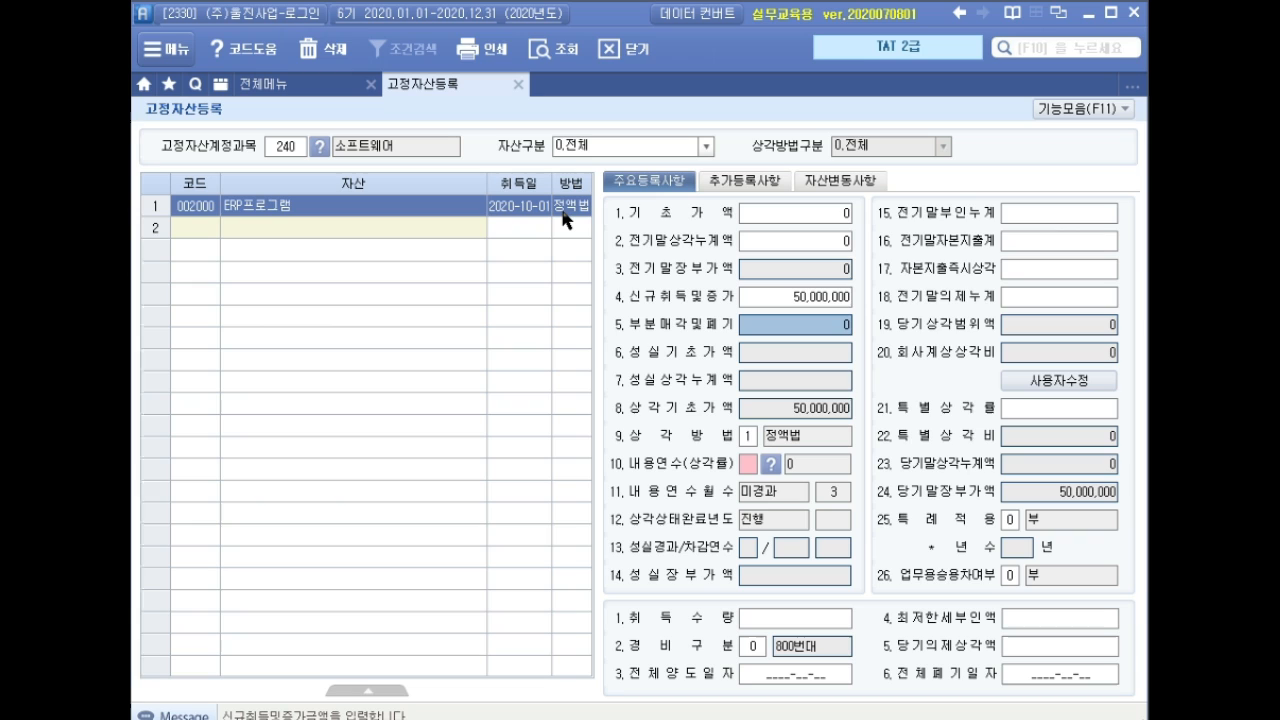
pyautogui.press('Return')
pyautogui.press('Return')
pyautogui.press('Return')
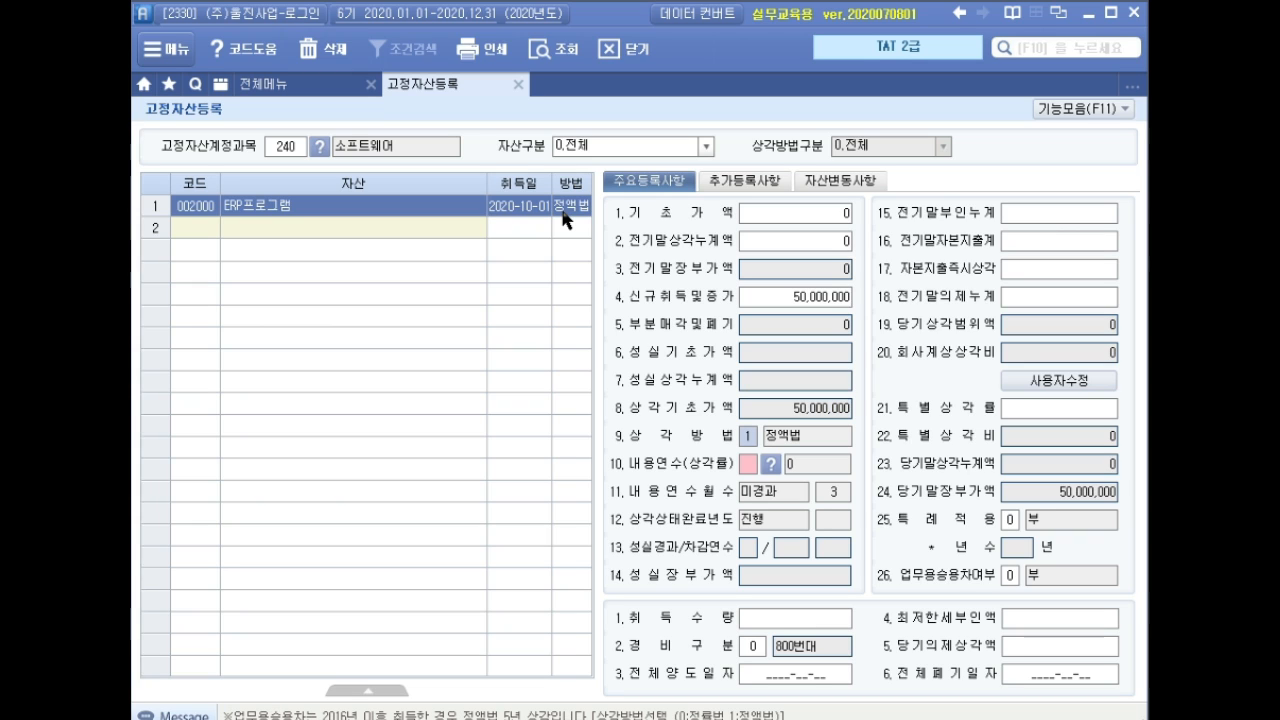
pyautogui.press('Return')
pyautogui.write('5')
pyautogui.press('Return')
pyautogui.press('Return')
pyautogui.press('Return')
pyautogui.press('Return')
pyautogui.press('Return')
pyautogui.press('Return')
pyautogui.press('Return')
pyautogui.press('Return')
pyautogui.press('Return')
pyautogui.press('Return')
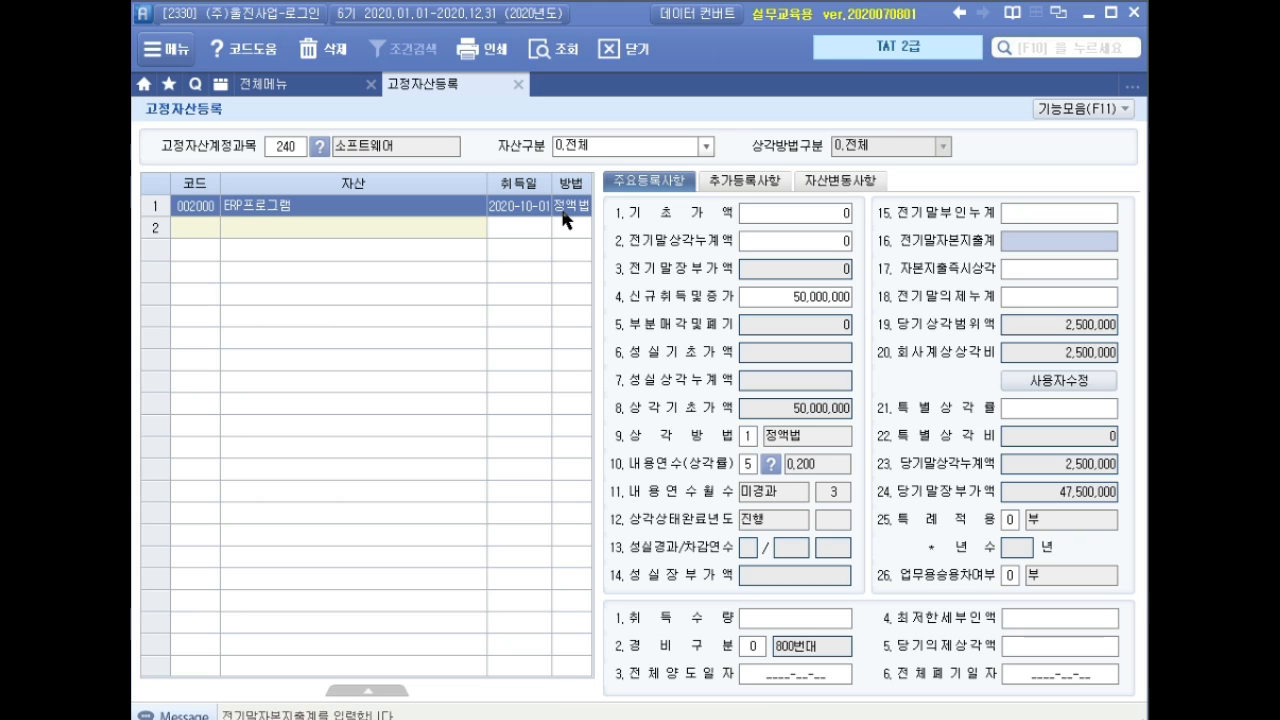
pyautogui.press('Return')
pyautogui.press('Return')
pyautogui.press('Return')
pyautogui.press('Return')
pyautogui.press('Return')
pyautogui.press('Return')
pyautogui.press('Return')
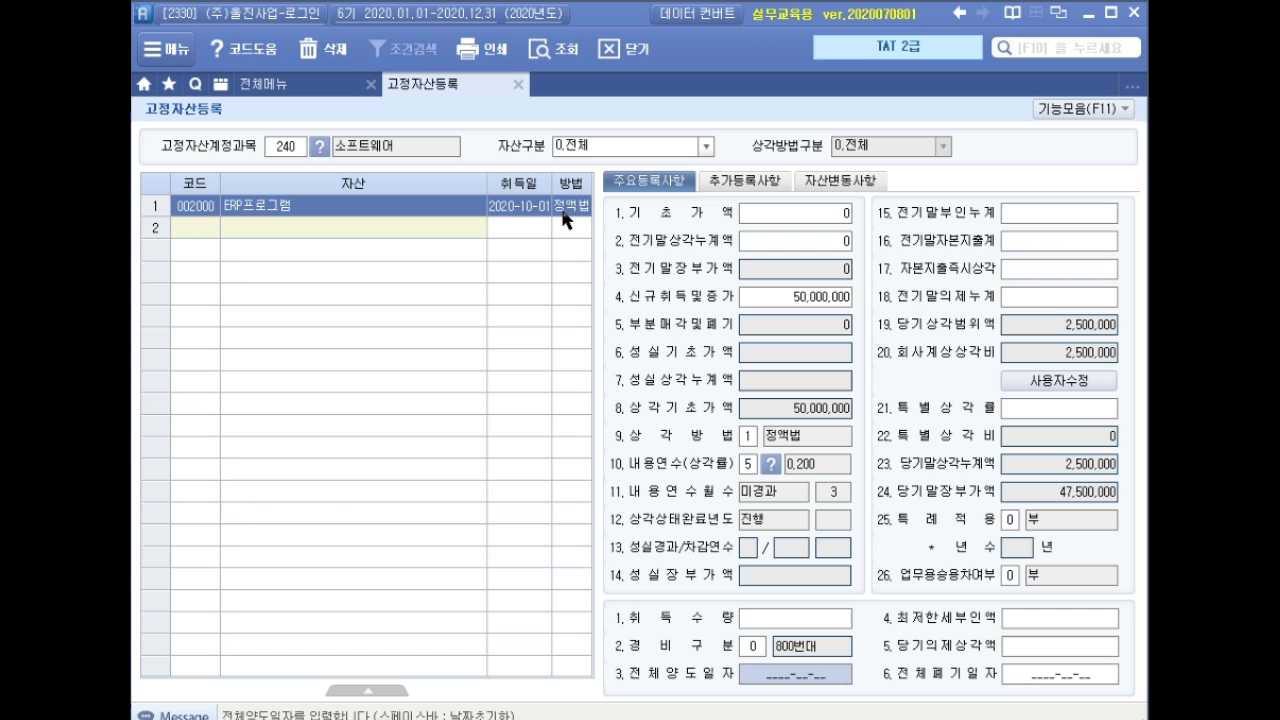
pyautogui.press('Return')
pyautogui.press('Return')
pyautogui.press('Return')
pyautogui.press('Return')
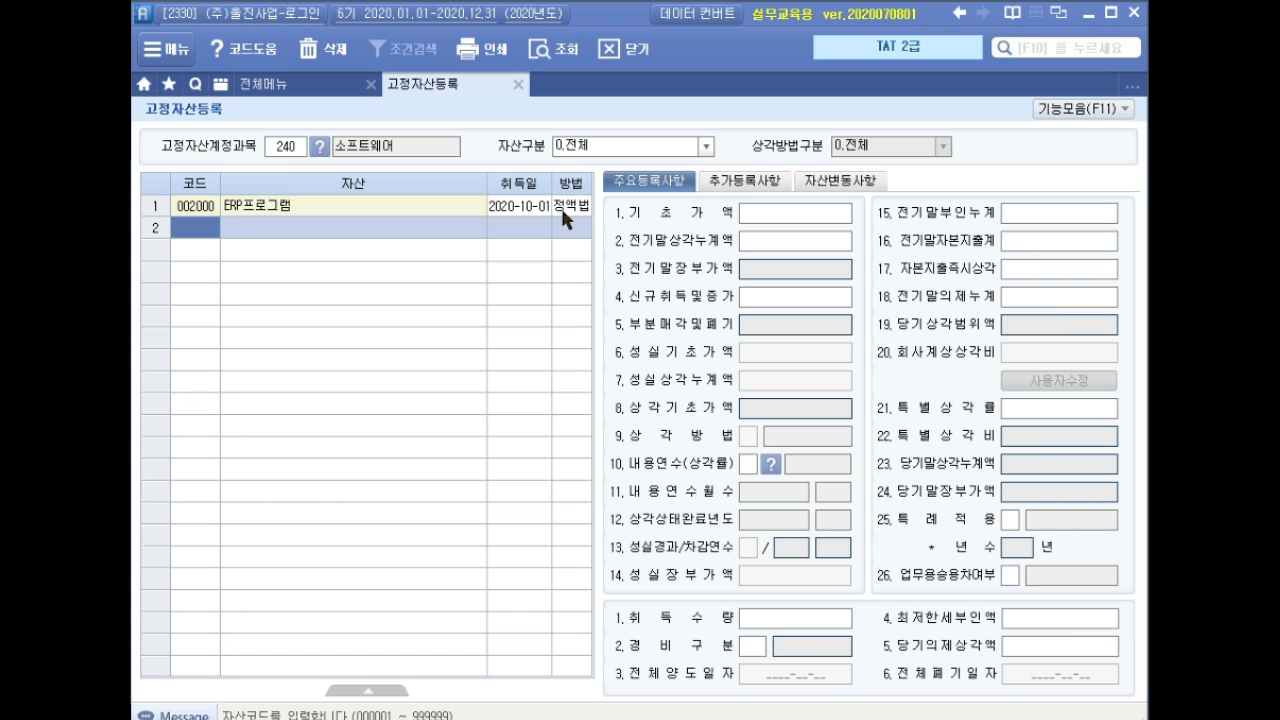
pyautogui.press('Up')
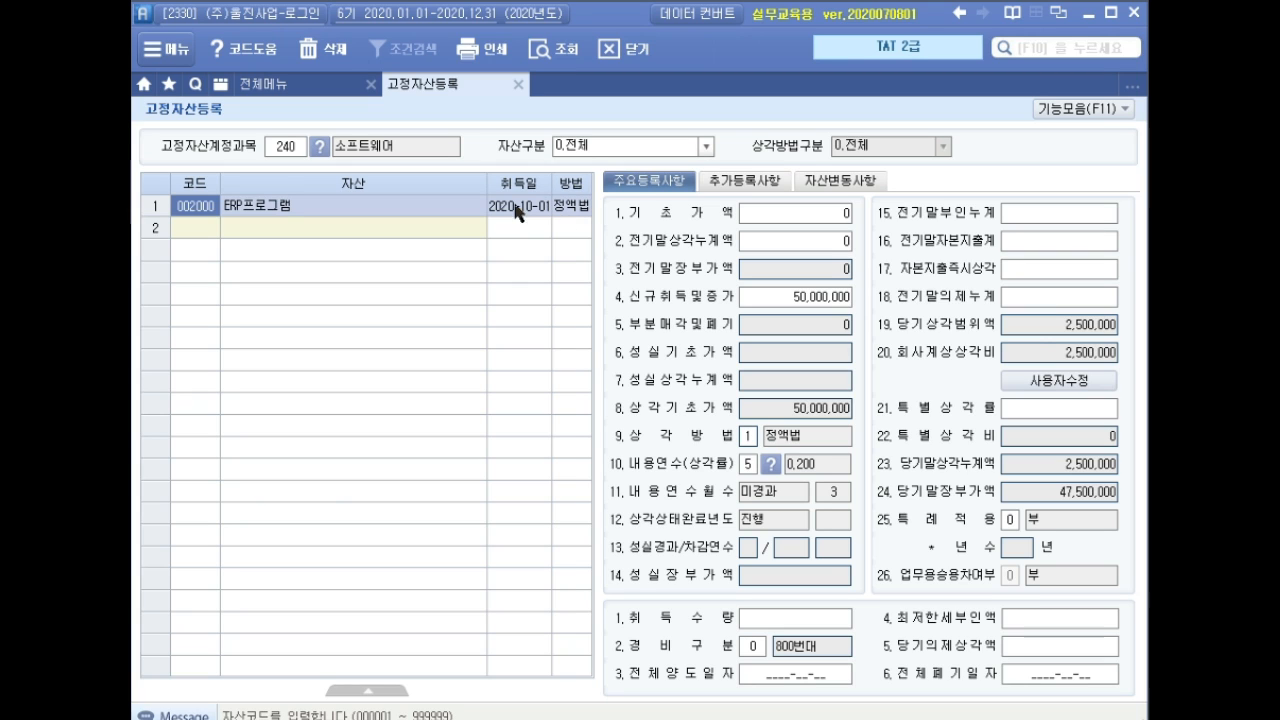
pyautogui.click(519, 88)
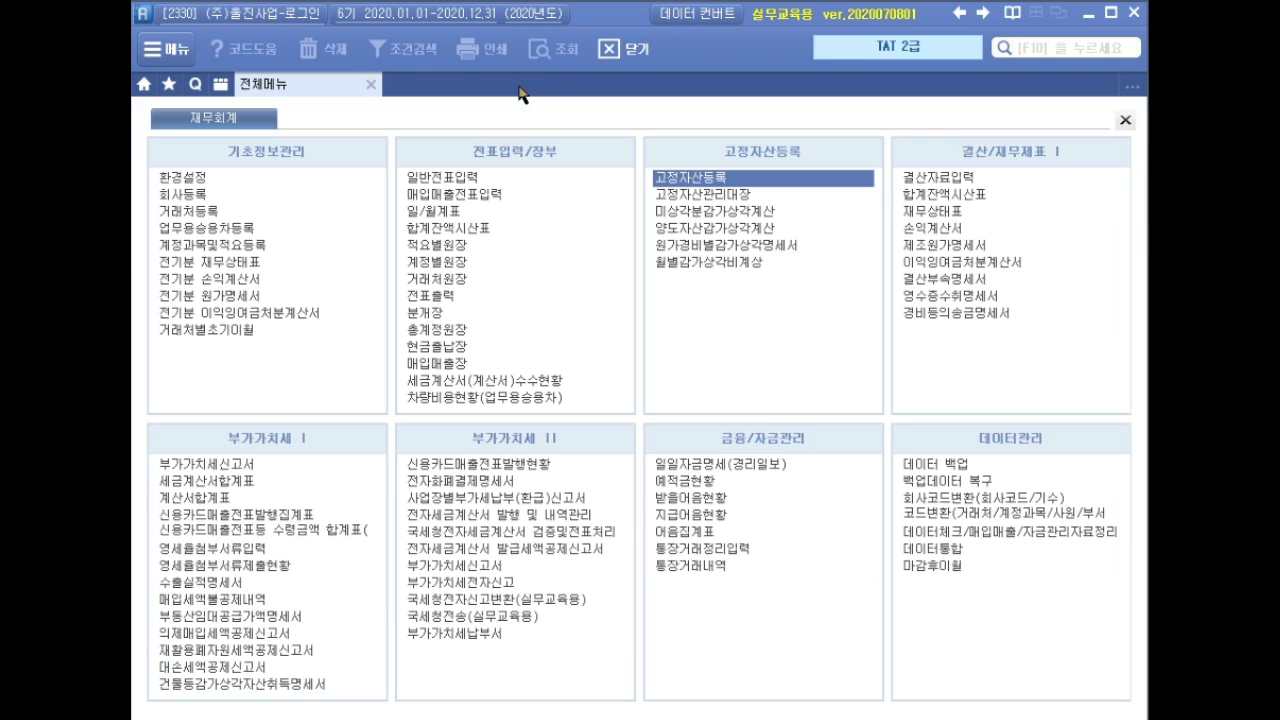
pyautogui.click(955, 178)
pyautogui.write('1')
pyautogui.press('Return')
pyautogui.write('12')
pyautogui.press('Return')
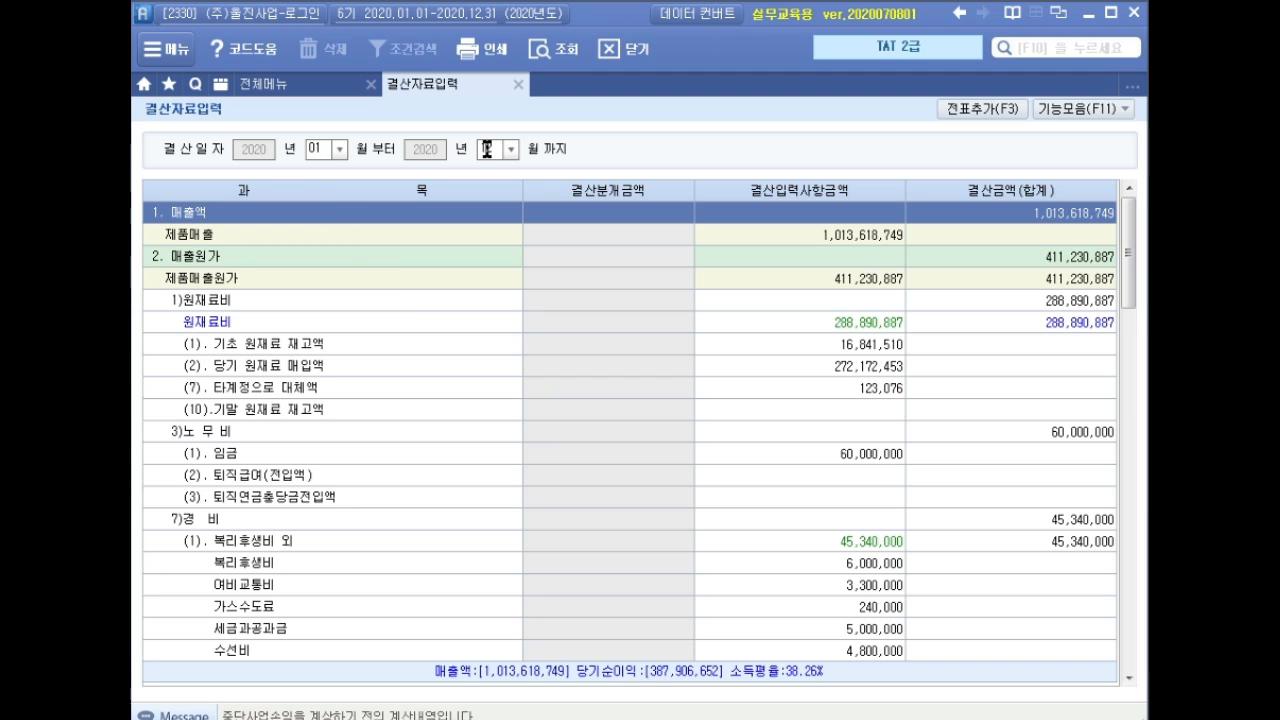
pyautogui.click(1092, 110)
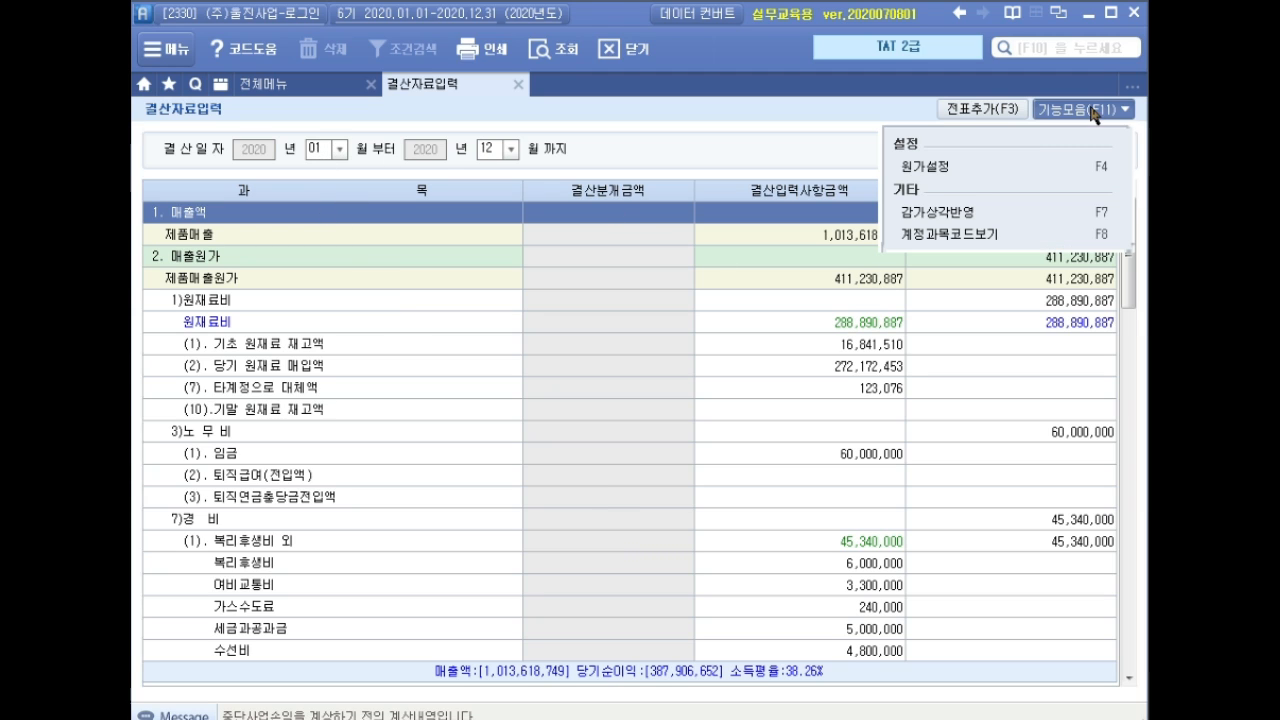
pyautogui.click(978, 218)
pyautogui.click(487, 166)
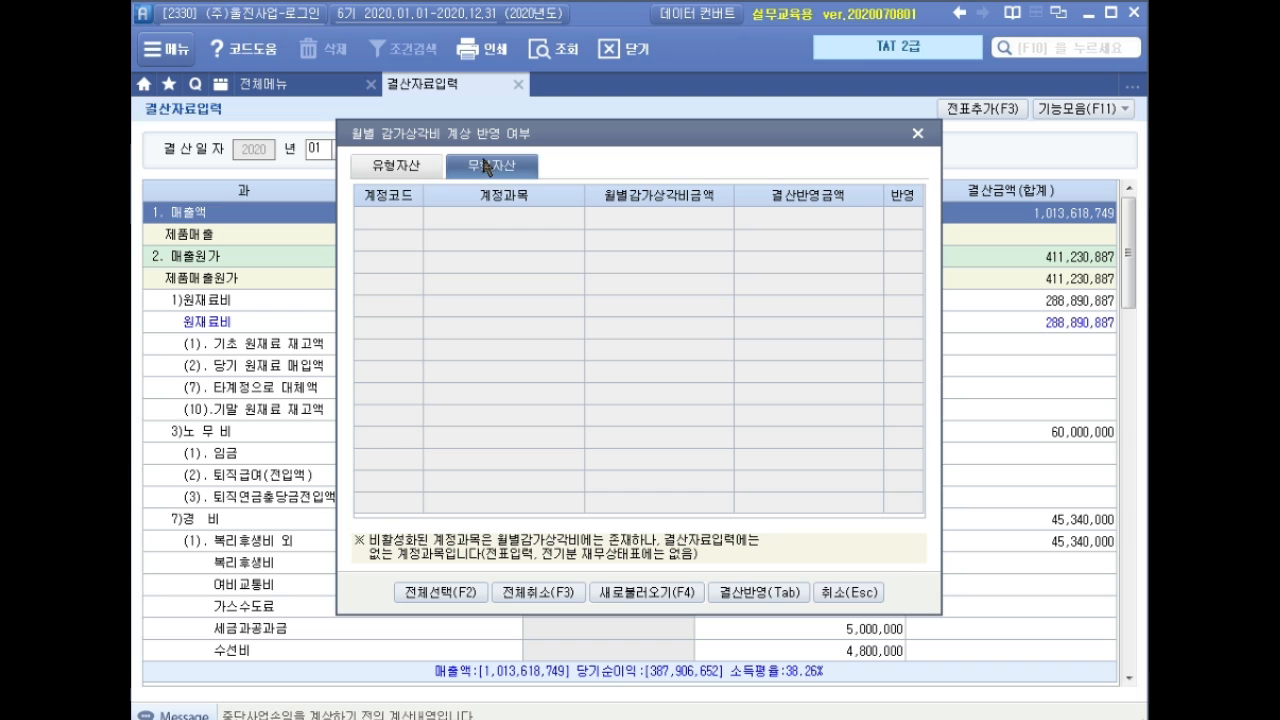
pyautogui.click(430, 170)
pyautogui.click(481, 168)
pyautogui.click(428, 170)
pyautogui.click(482, 170)
pyautogui.click(432, 170)
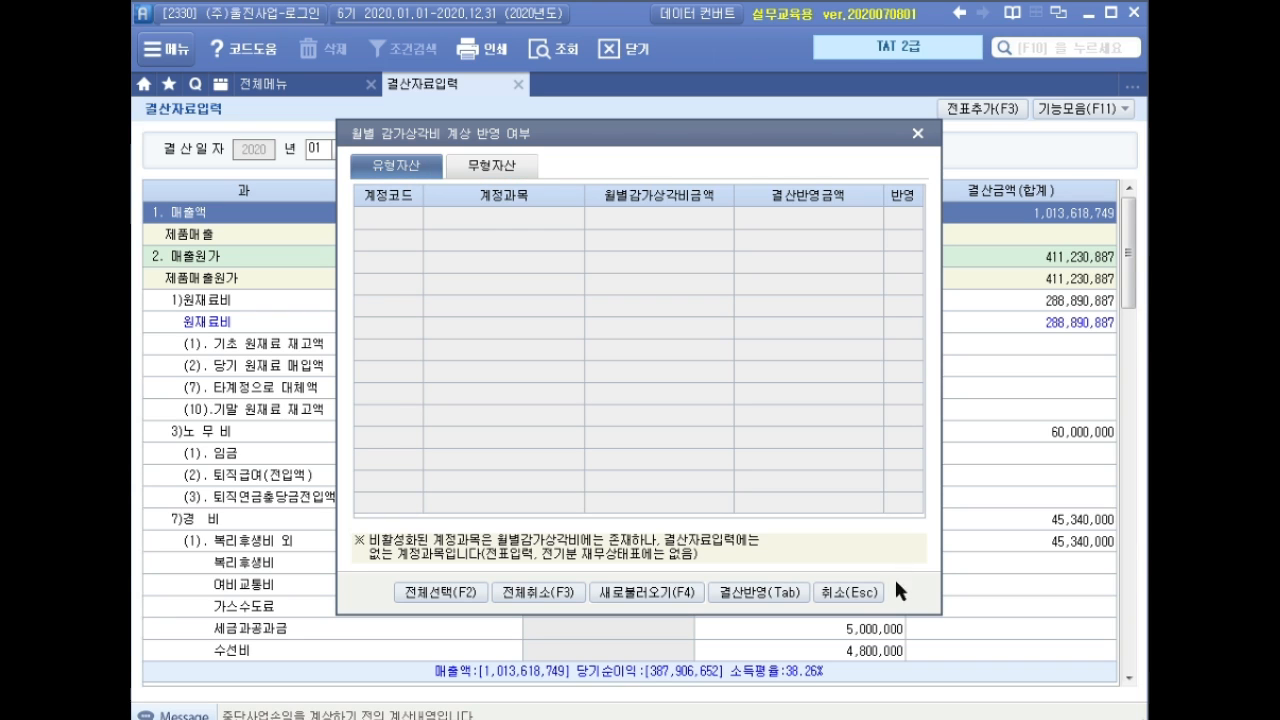
pyautogui.click(848, 592)
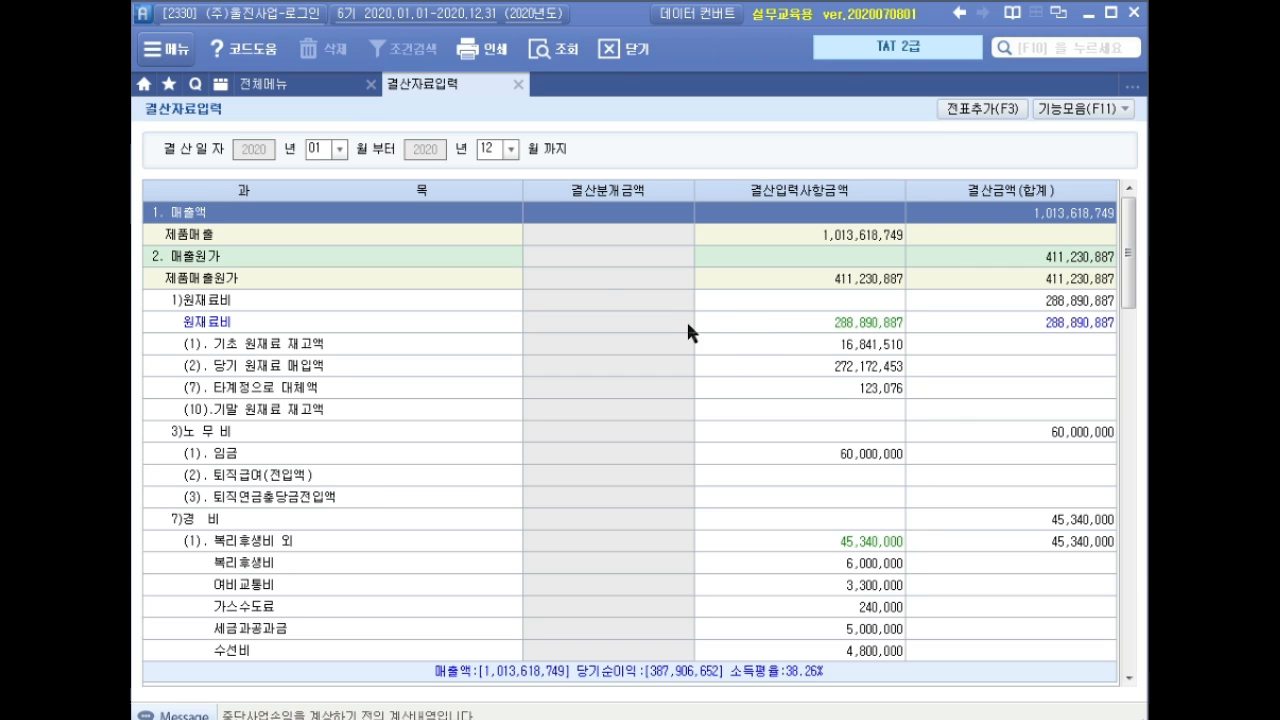
pyautogui.click(518, 84)
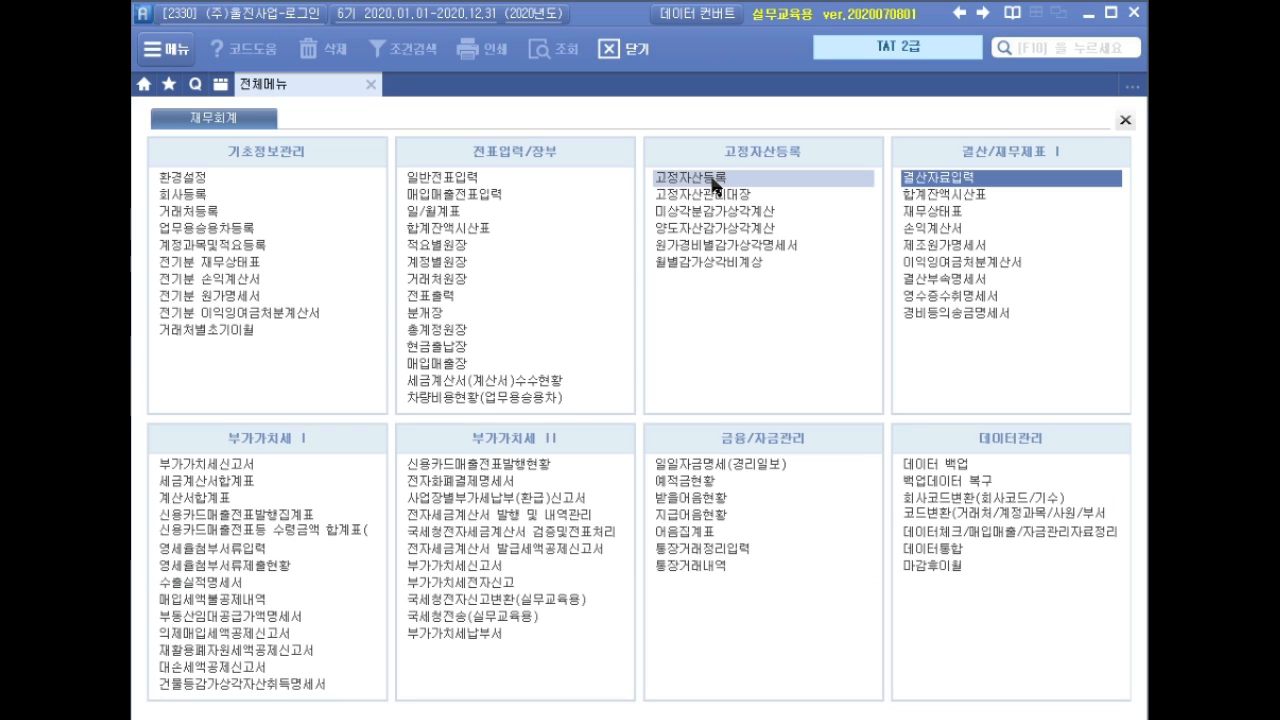
# Calculate December depreciation for both assets (2,500,000 and 9,903,960) and save it.
pyautogui.click(716, 266)
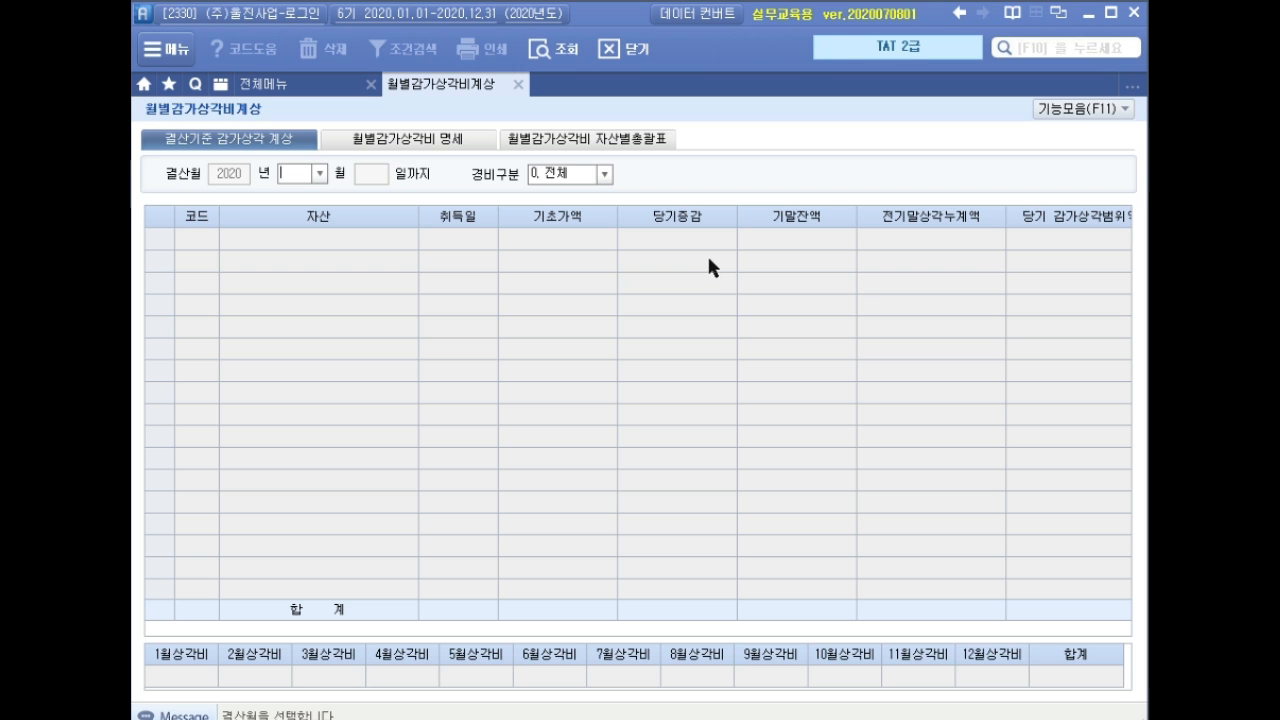
pyautogui.write('12')
pyautogui.press('Return')
pyautogui.press('Return')
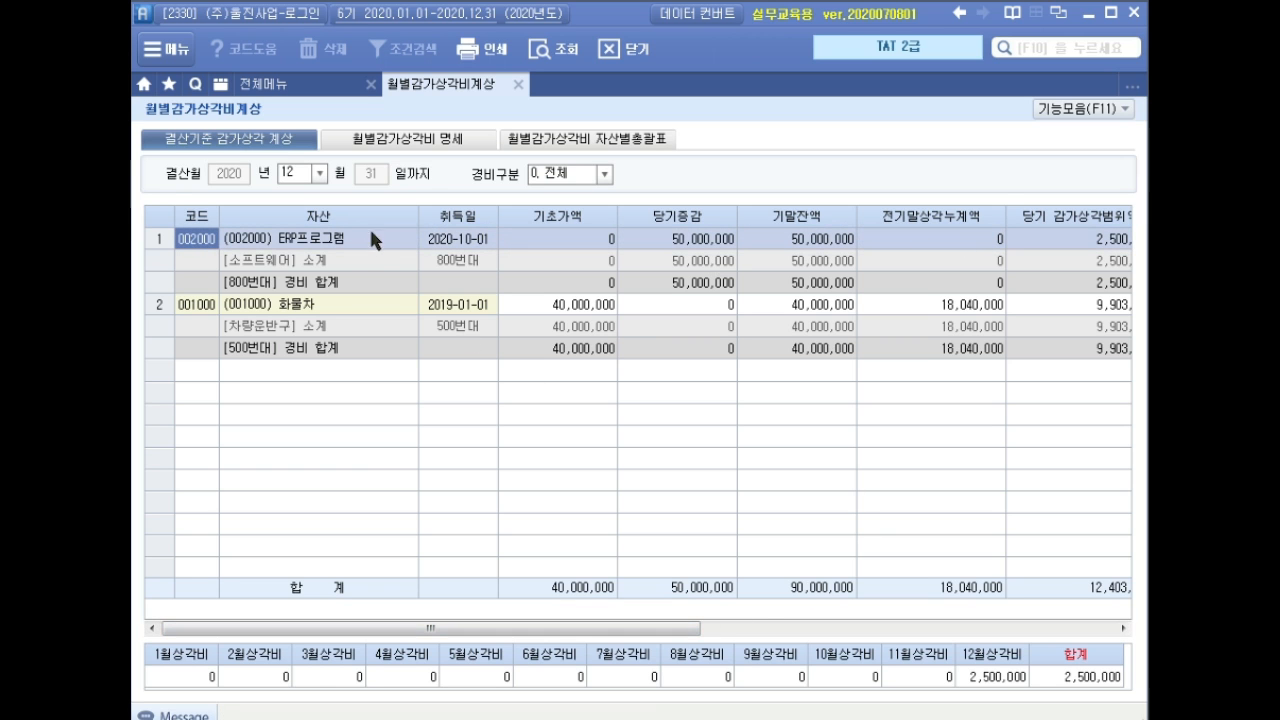
pyautogui.click(351, 304)
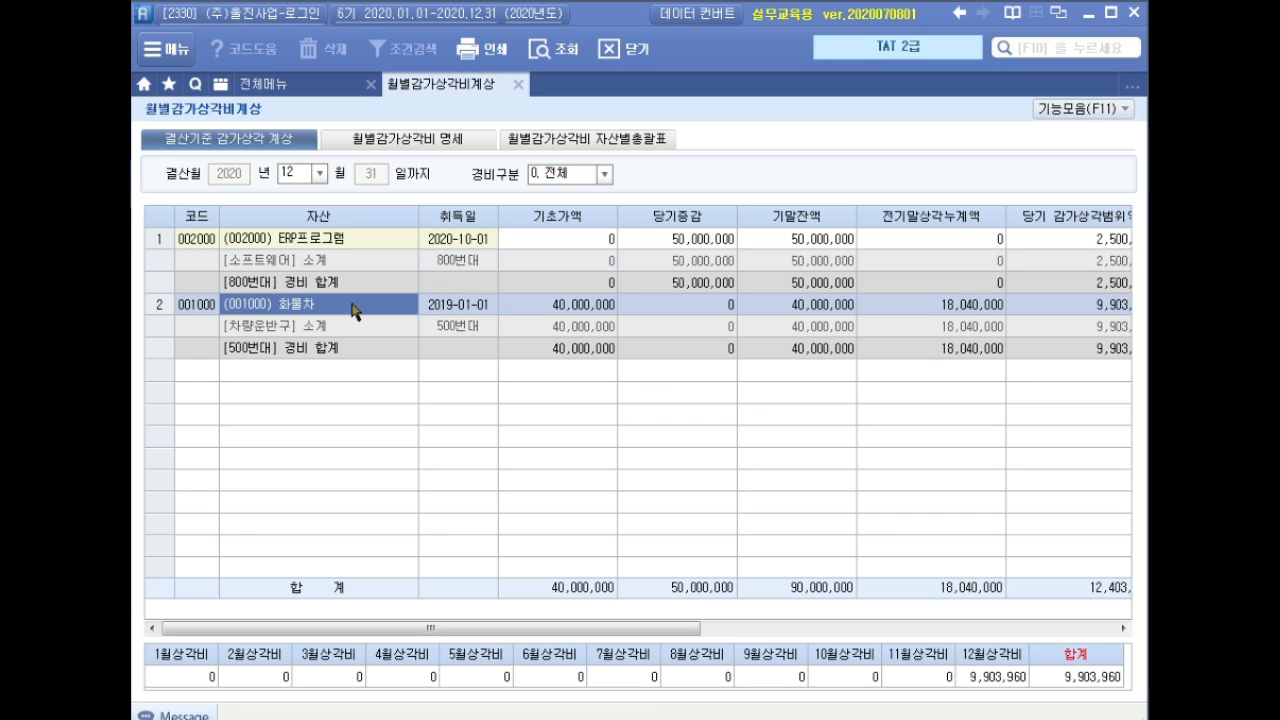
pyautogui.moveTo(673, 628)
pyautogui.mouseDown()
pyautogui.moveTo(916, 645)
pyautogui.moveTo(1092, 629)
pyautogui.moveTo(1140, 642)
pyautogui.moveTo(680, 632)
pyautogui.mouseUp()
pyautogui.click(518, 85)
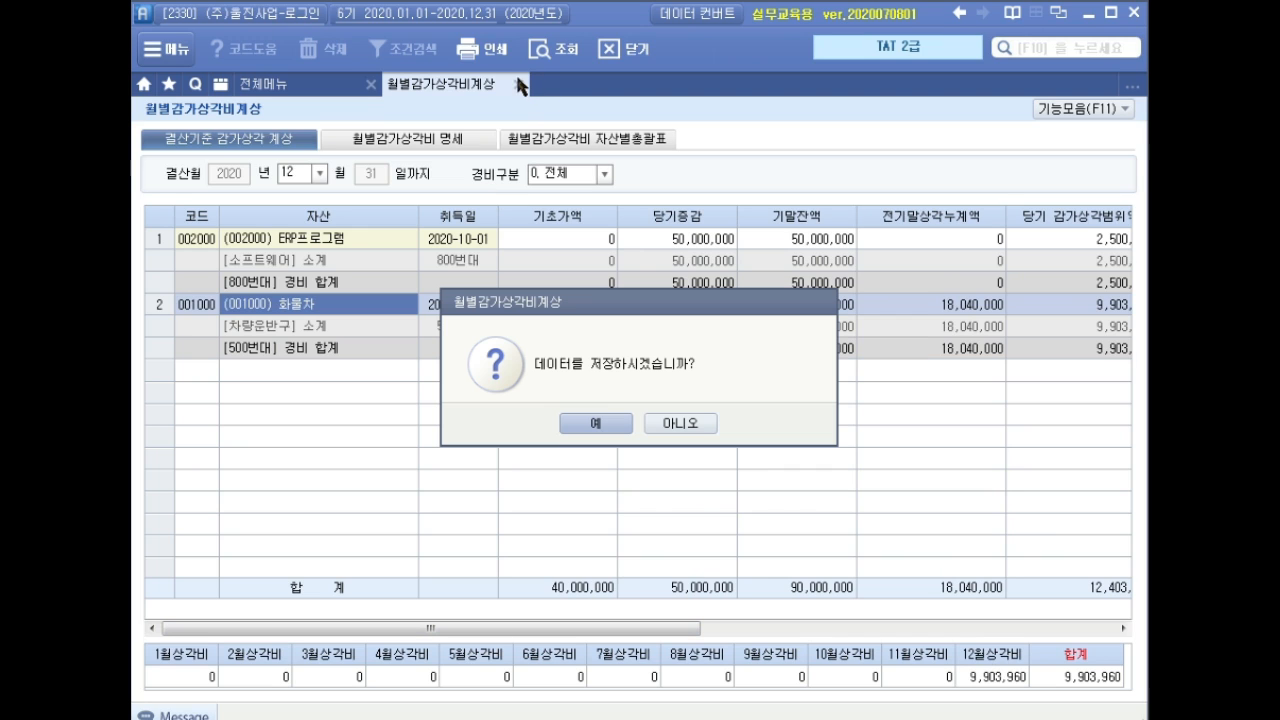
pyautogui.click(612, 428)
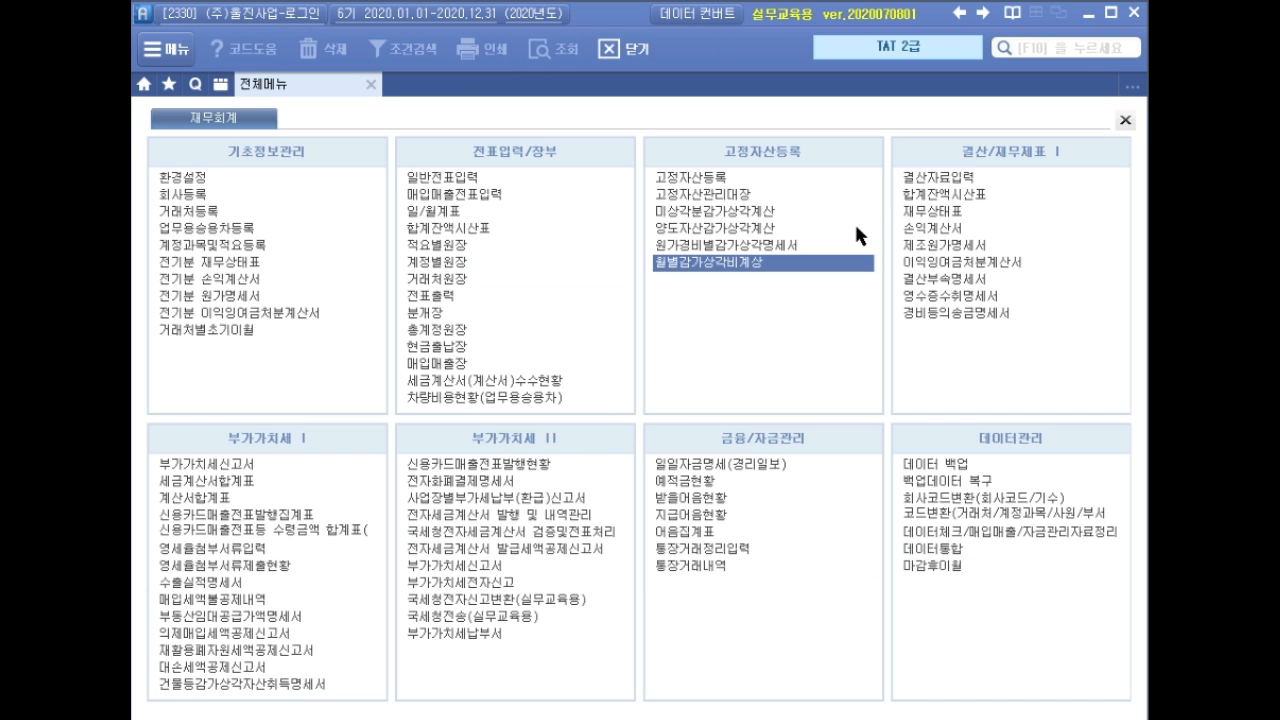
# Load settlement data for months 01–12 and apply vehicle and software depreciation via 감가상각반영.
pyautogui.click(935, 177)
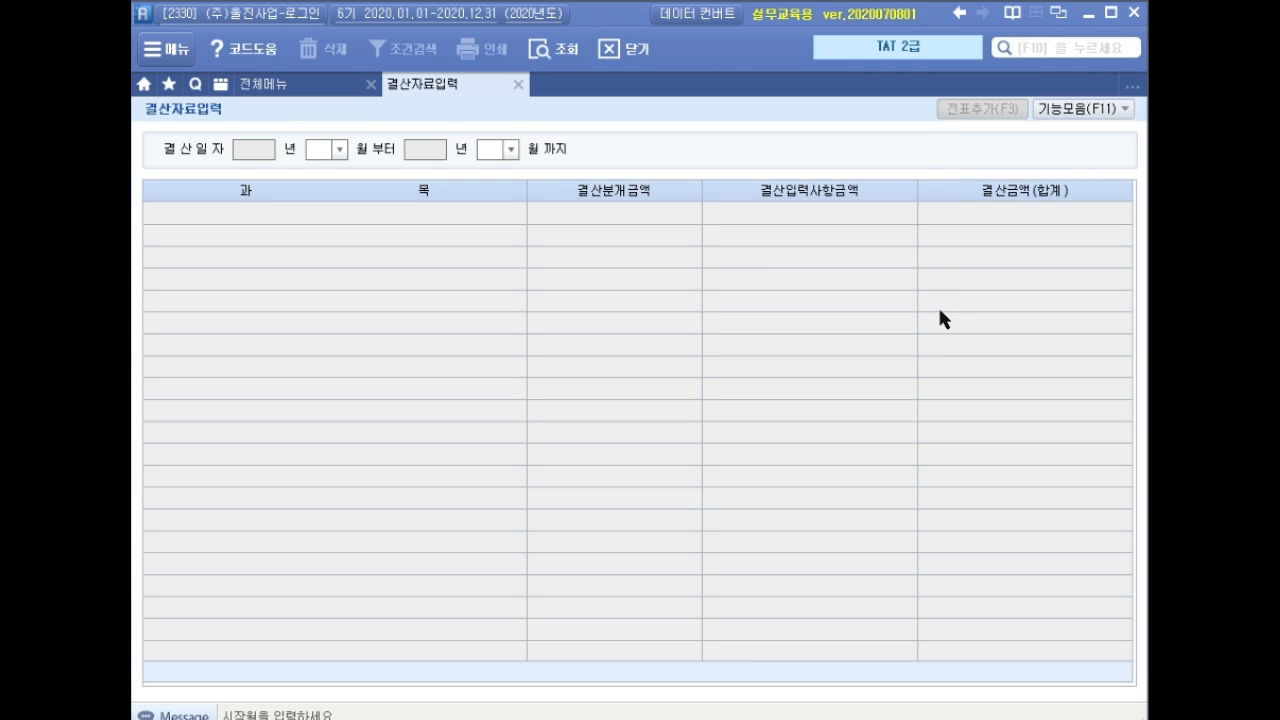
pyautogui.write('1')
pyautogui.press('Return')
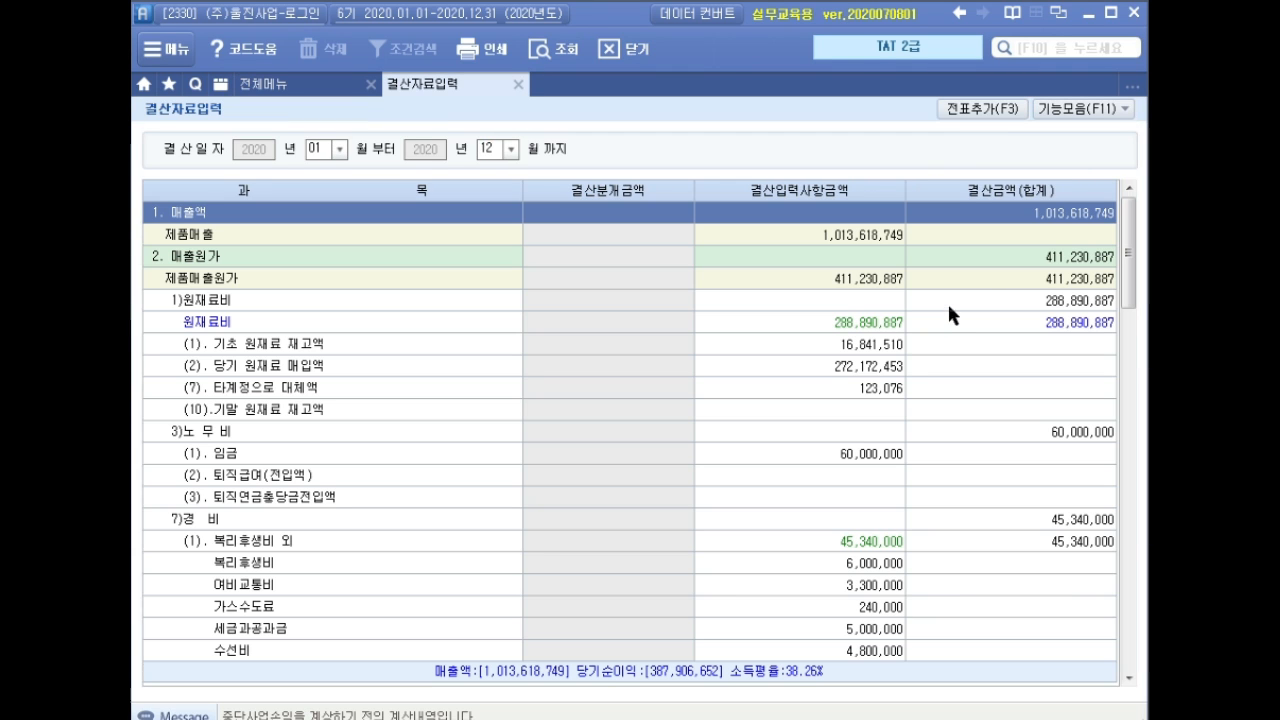
pyautogui.click(1072, 110)
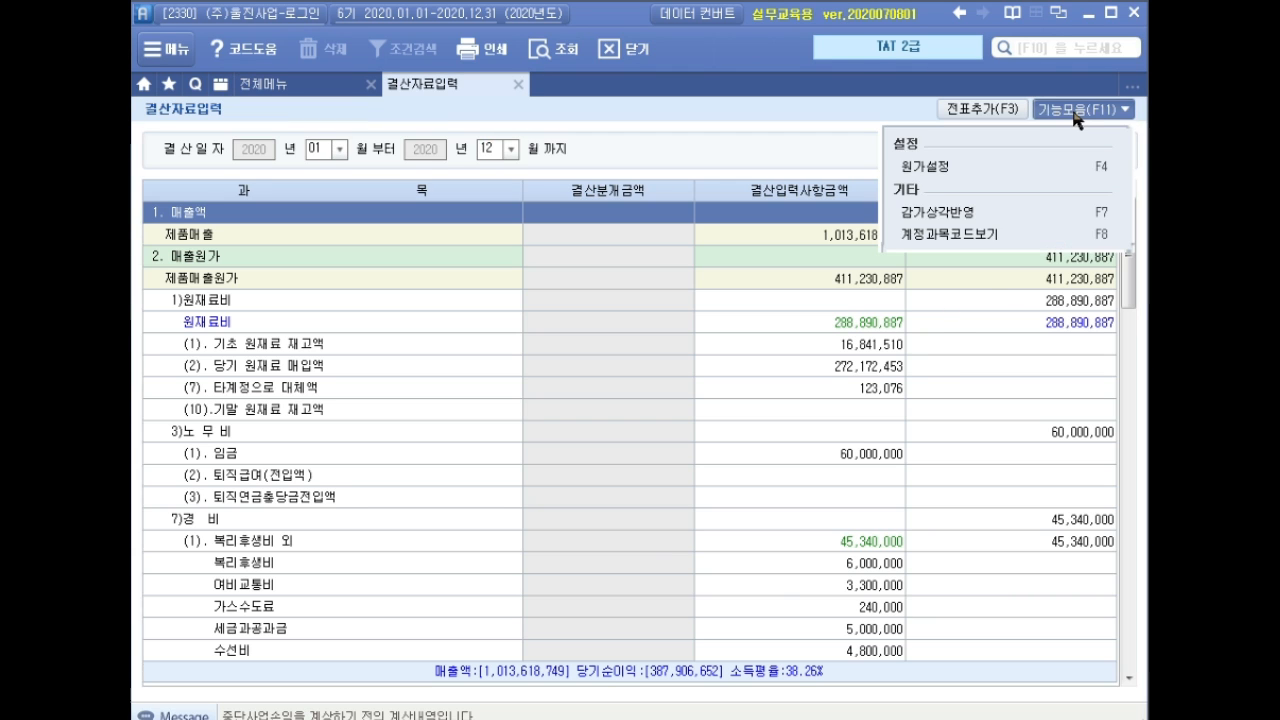
pyautogui.click(988, 212)
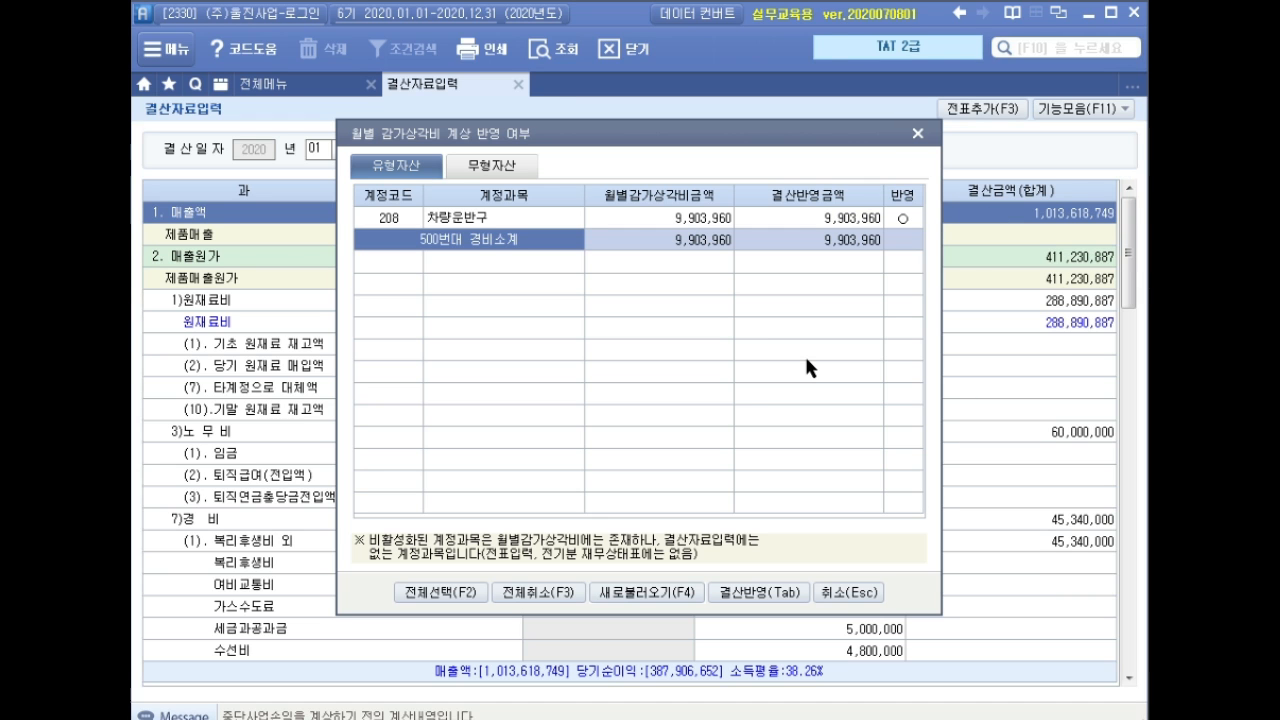
pyautogui.click(530, 218)
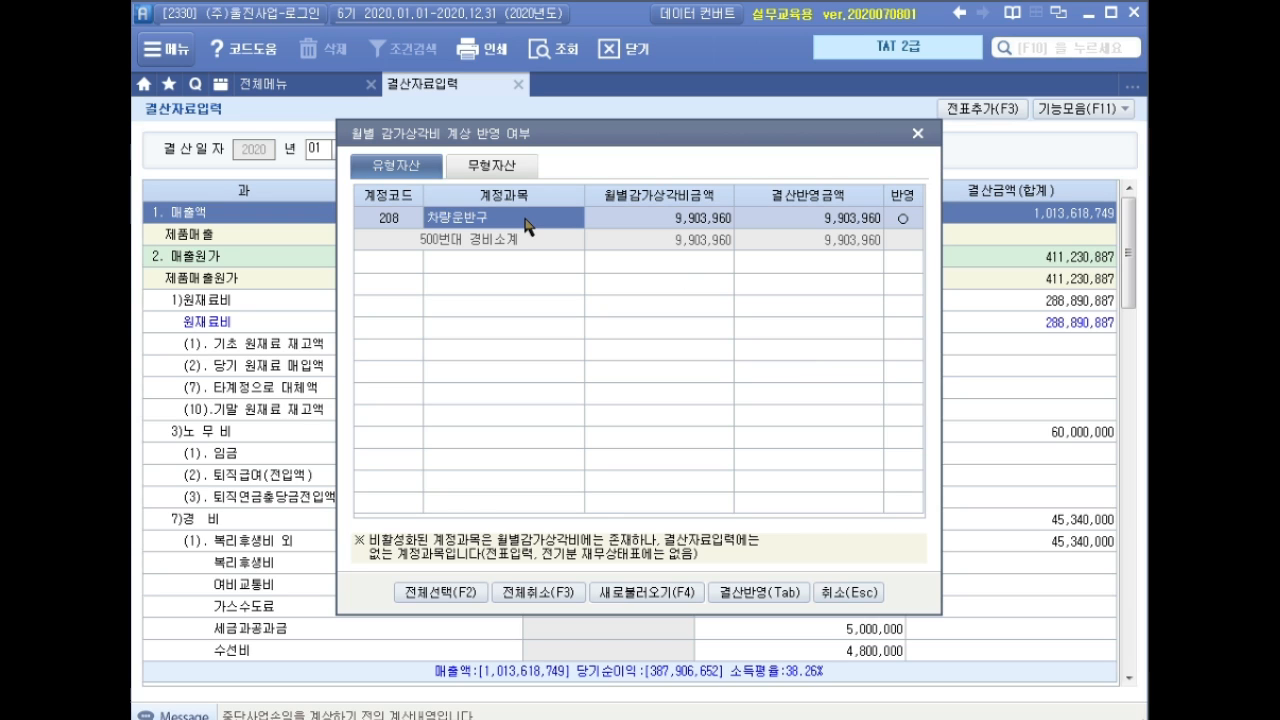
pyautogui.click(503, 168)
pyautogui.click(521, 222)
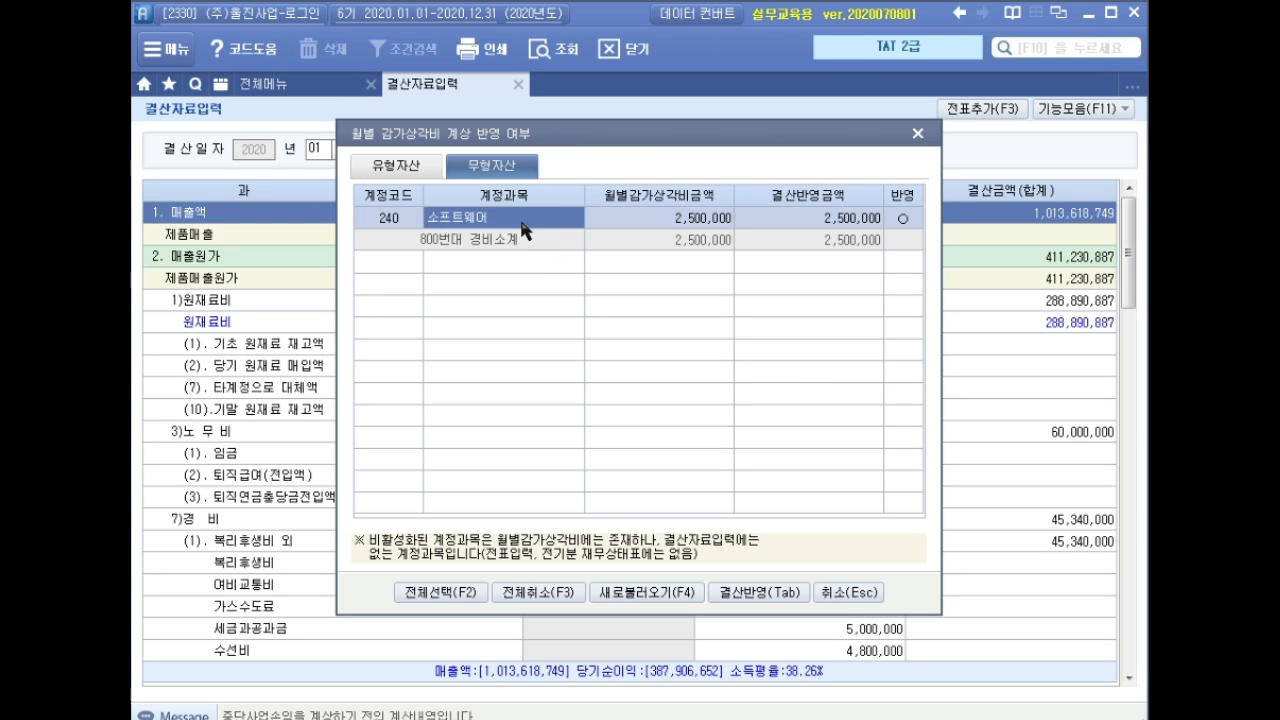
pyautogui.click(417, 167)
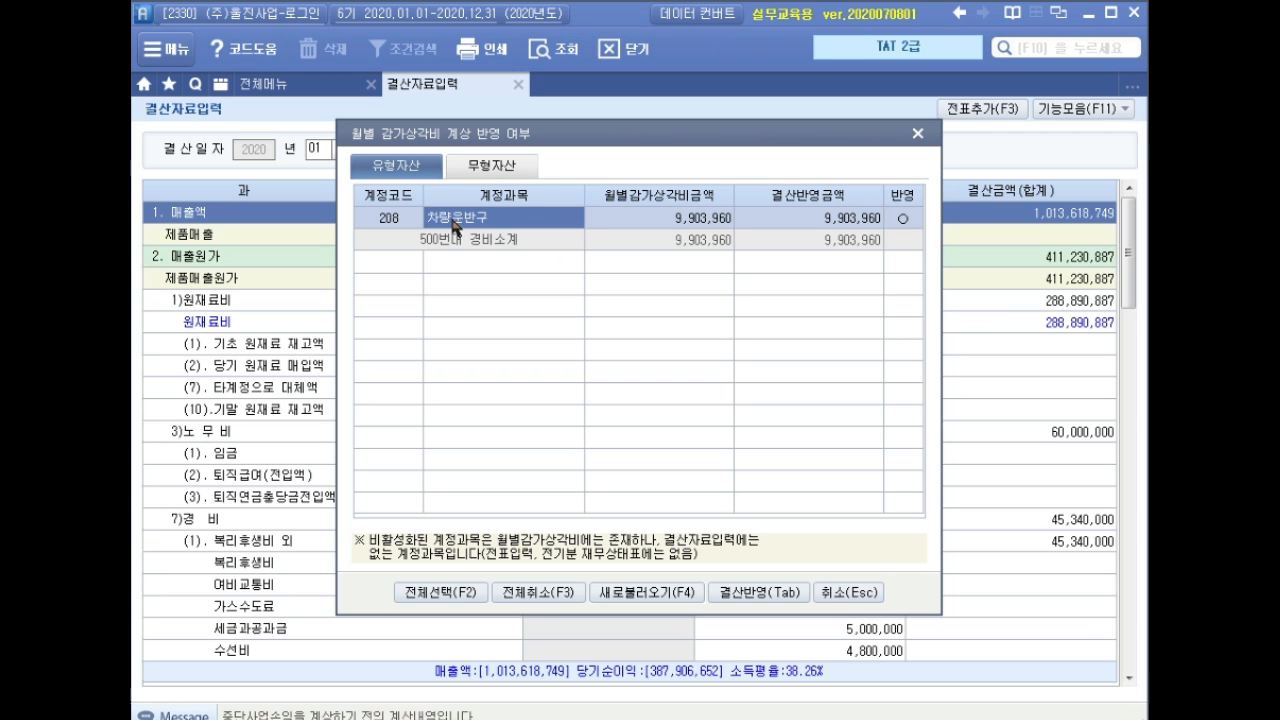
pyautogui.click(742, 594)
pyautogui.click(630, 425)
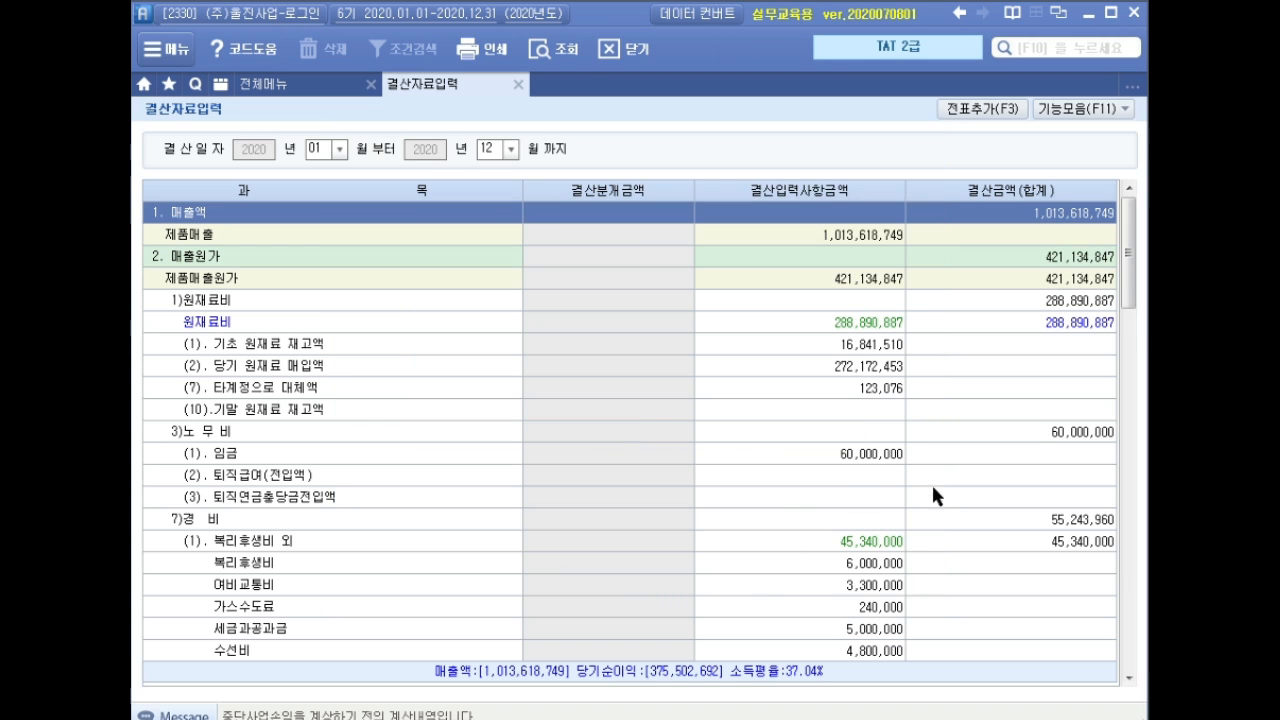
# Verify vehicle depreciation 9,903,960 and software amortisation 2,500,000 in the settlement figures.
pyautogui.moveTo(1123, 262); pyautogui.dragTo(1126, 355)
pyautogui.click(890, 500)
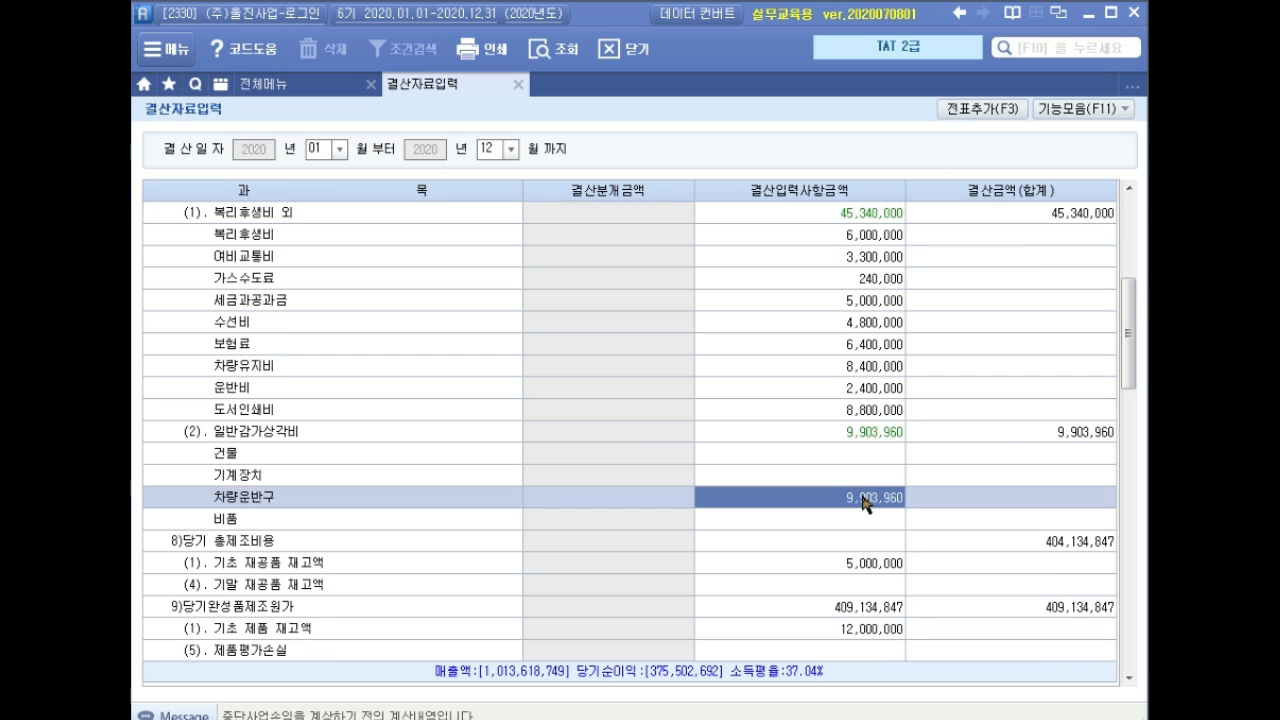
pyautogui.moveTo(1126, 355); pyautogui.dragTo(1145, 555)
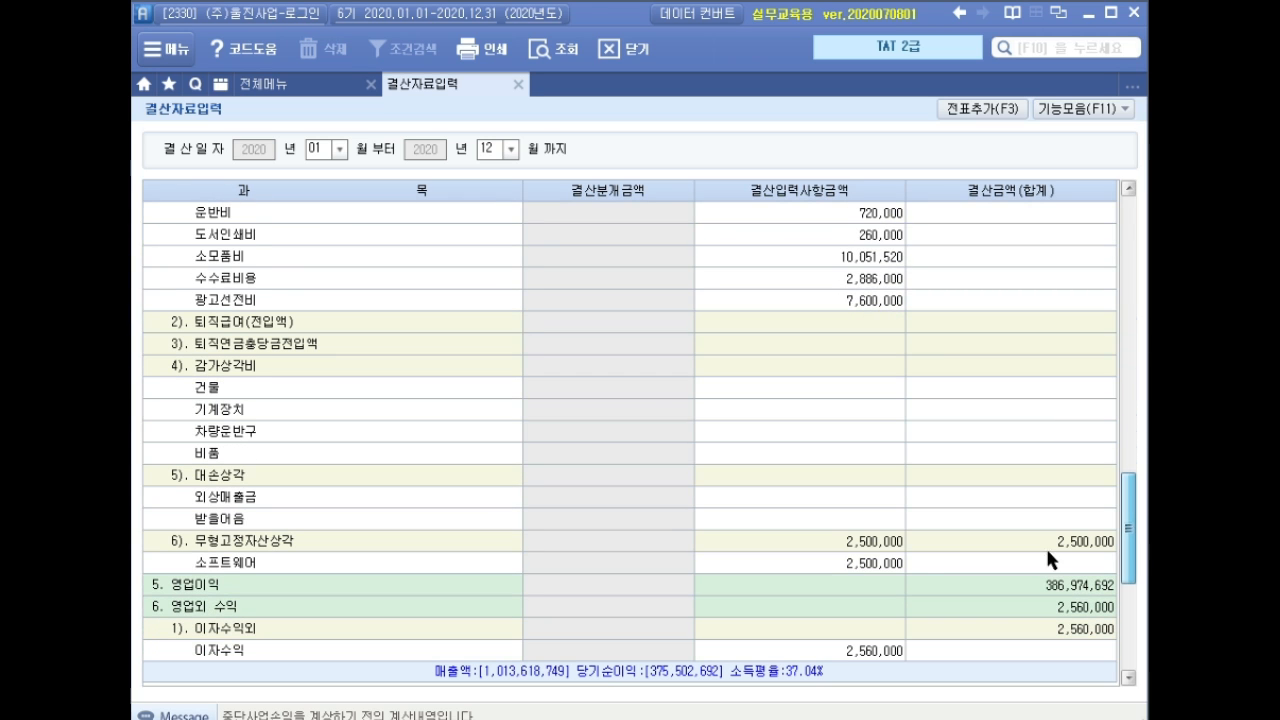
pyautogui.click(873, 563)
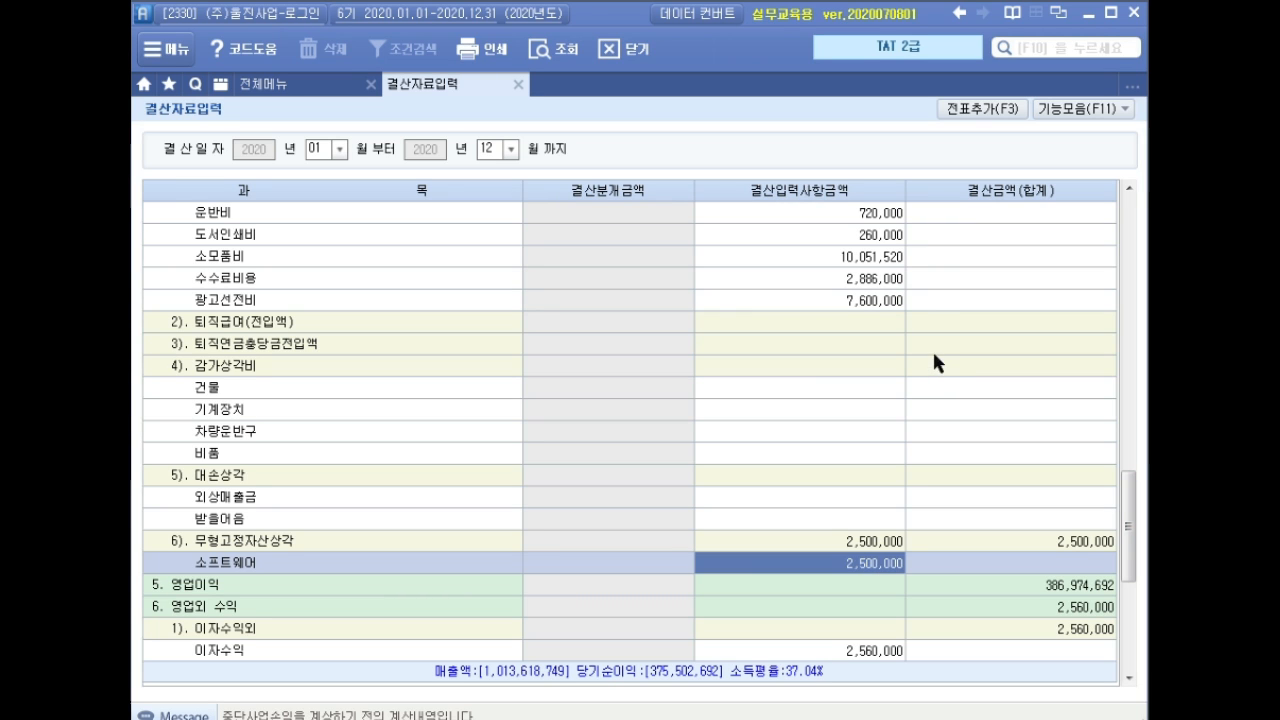
# Add the settlement entries to the journal with 전표추가 and close 결산자료입력.
pyautogui.click(962, 112)
pyautogui.click(612, 424)
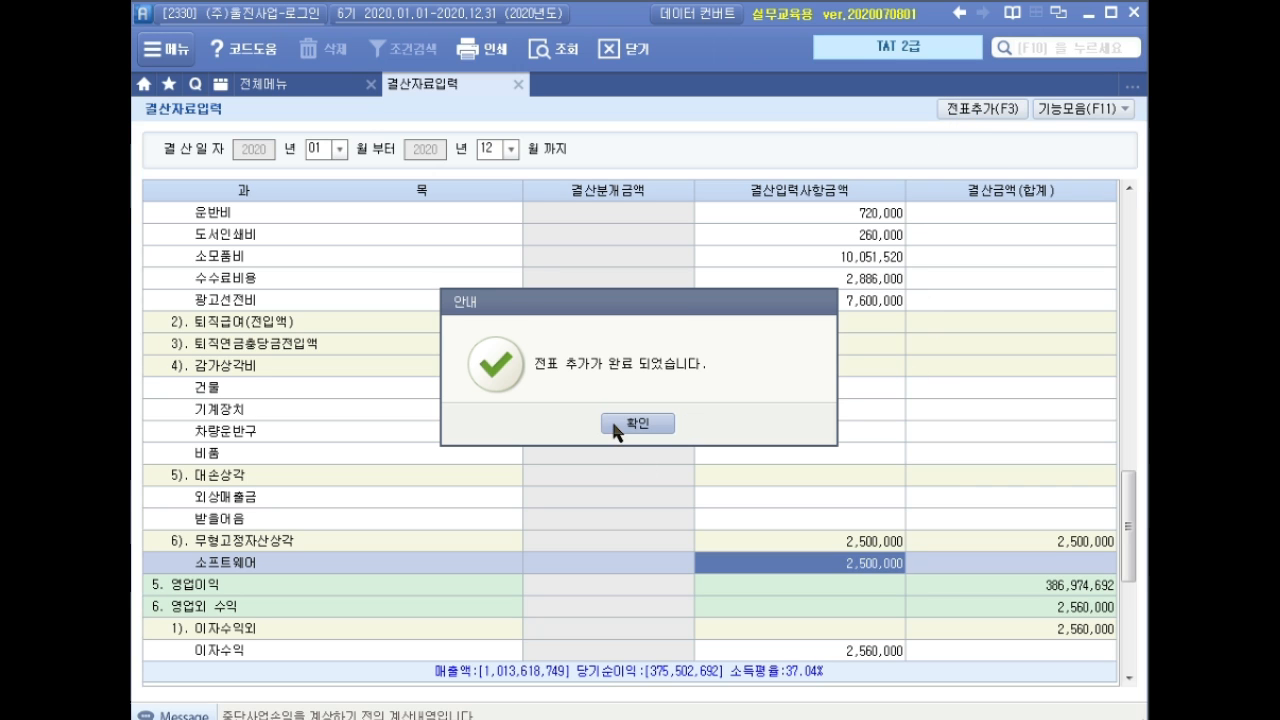
pyautogui.click(628, 426)
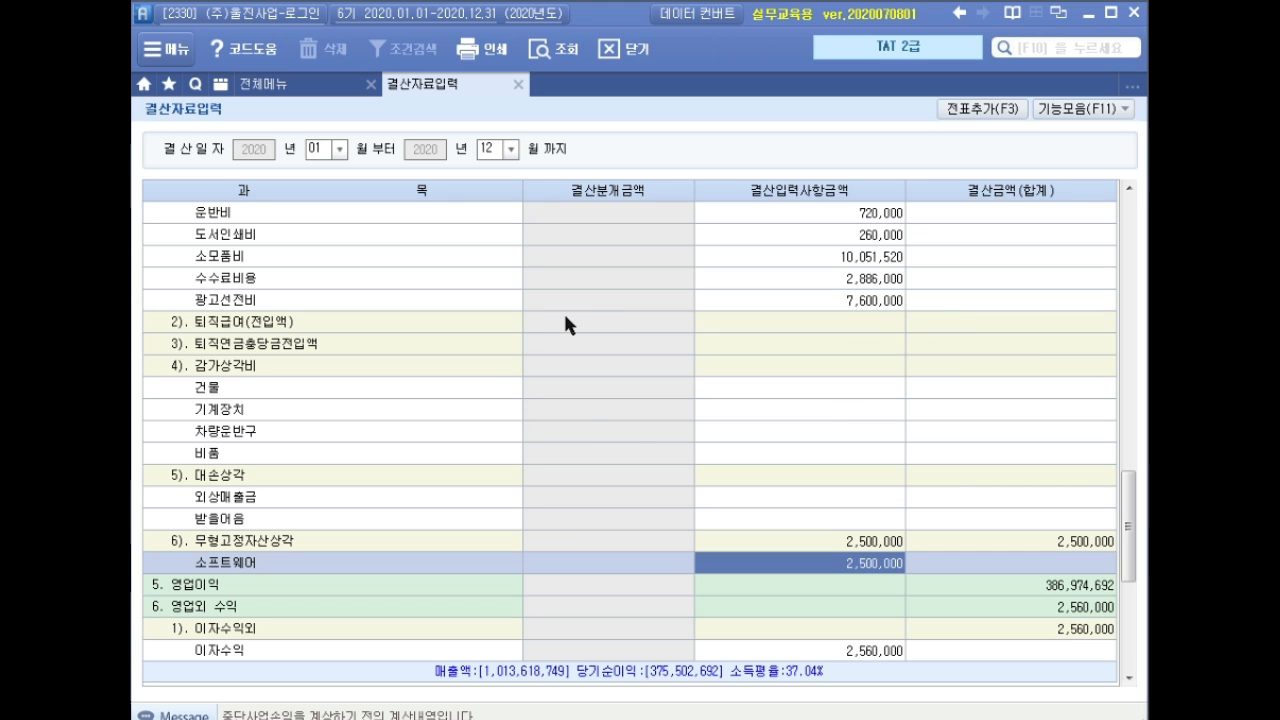
pyautogui.click(518, 84)
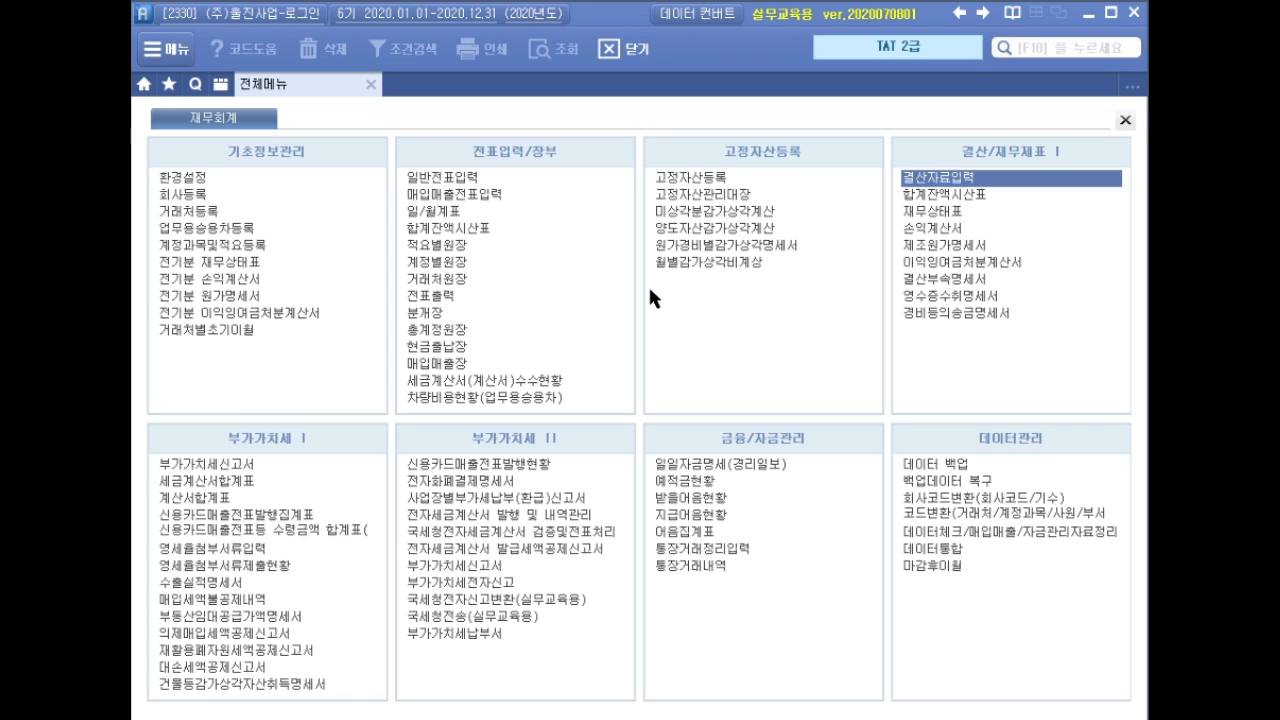
# Switch to the HR/payroll module and open employee 1010's registration details.
pyautogui.click(155, 52)
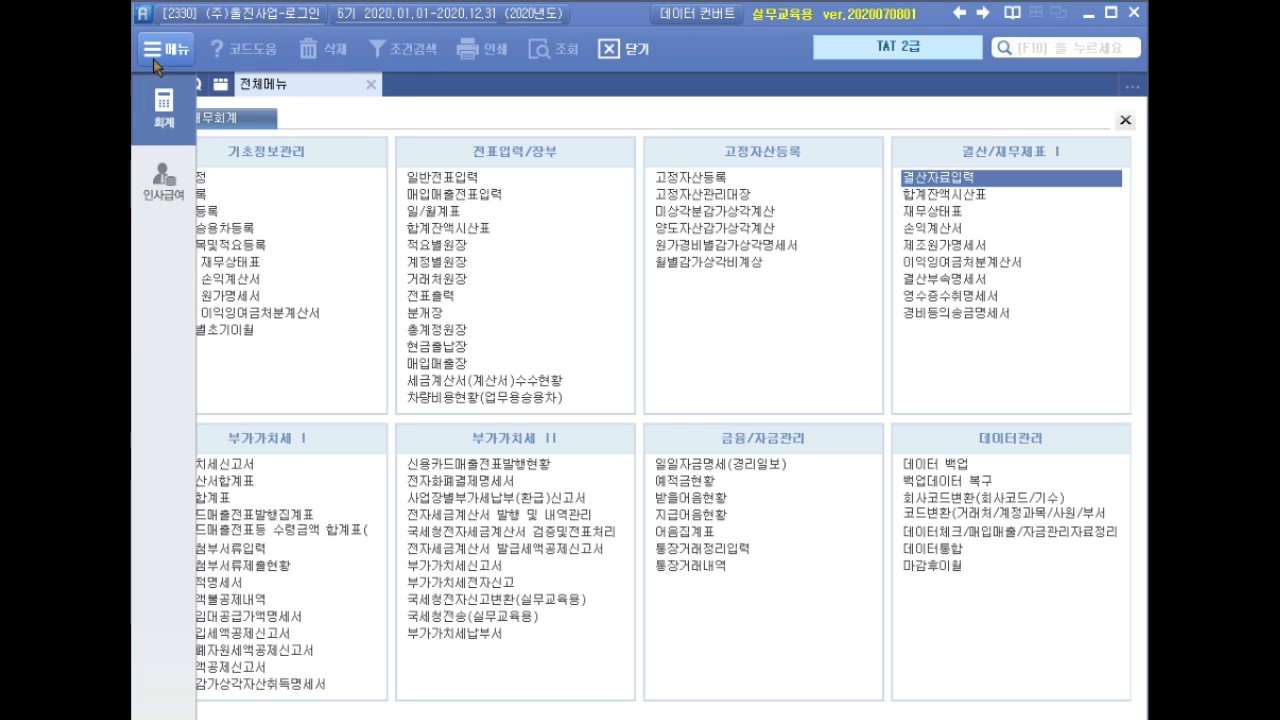
pyautogui.click(253, 110)
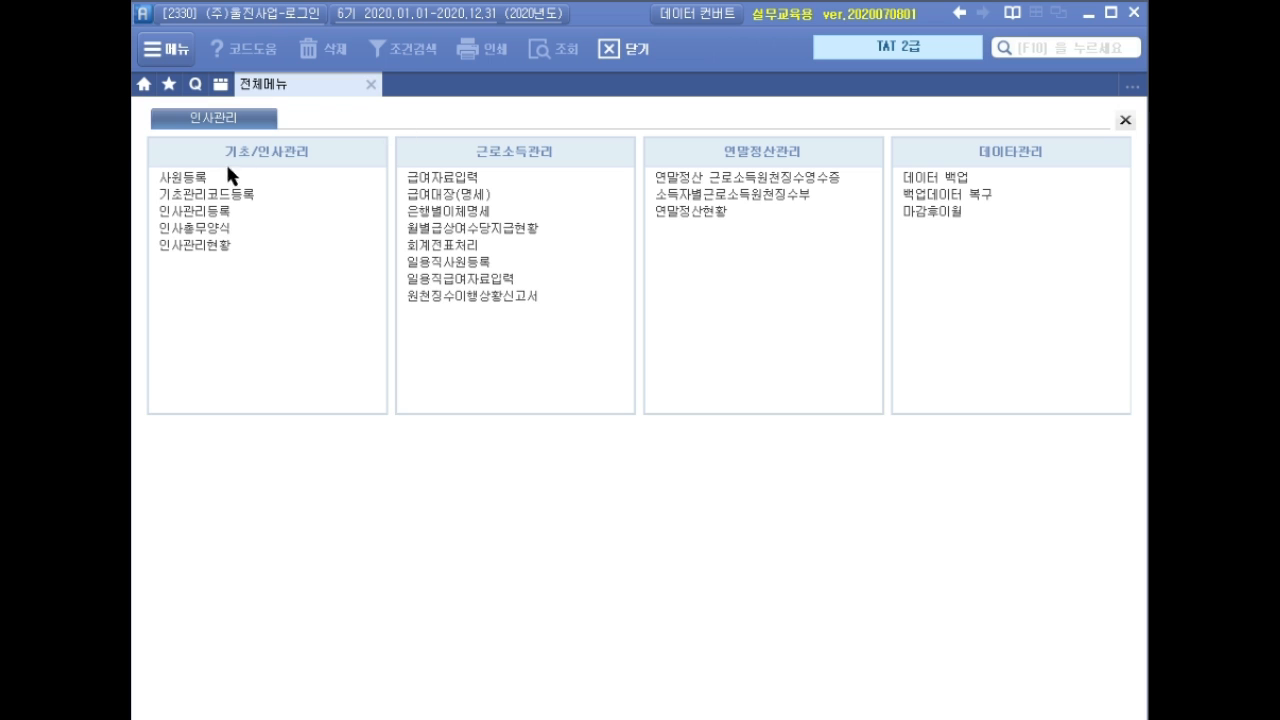
pyautogui.click(200, 178)
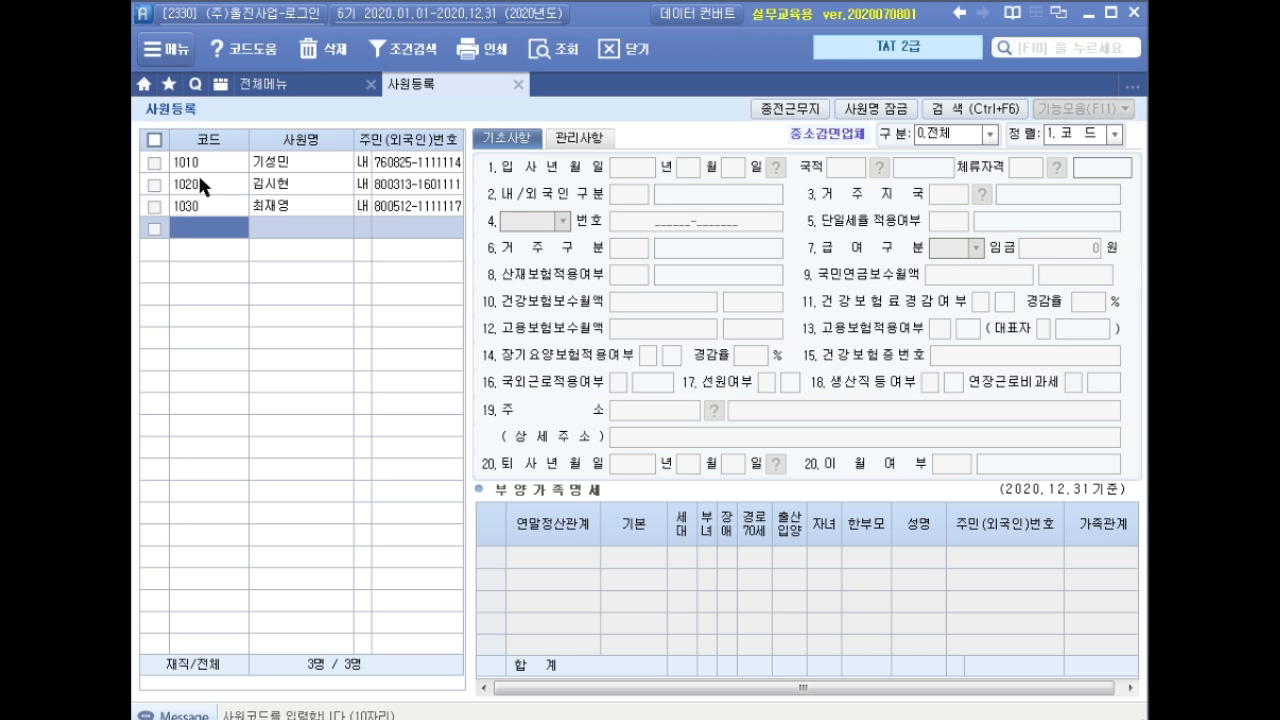
pyautogui.click(291, 164)
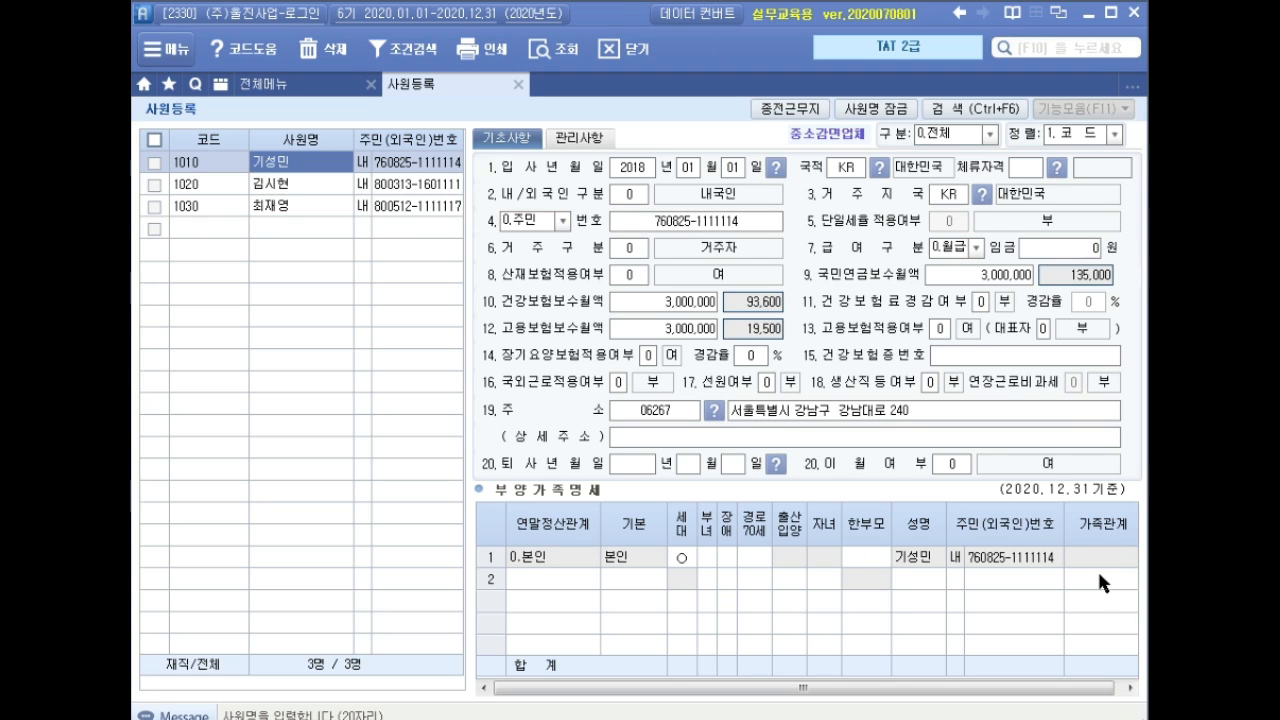
# Add the wife as dependant code 3 (배우자), entering her name and resident registration number.
pyautogui.click(545, 580)
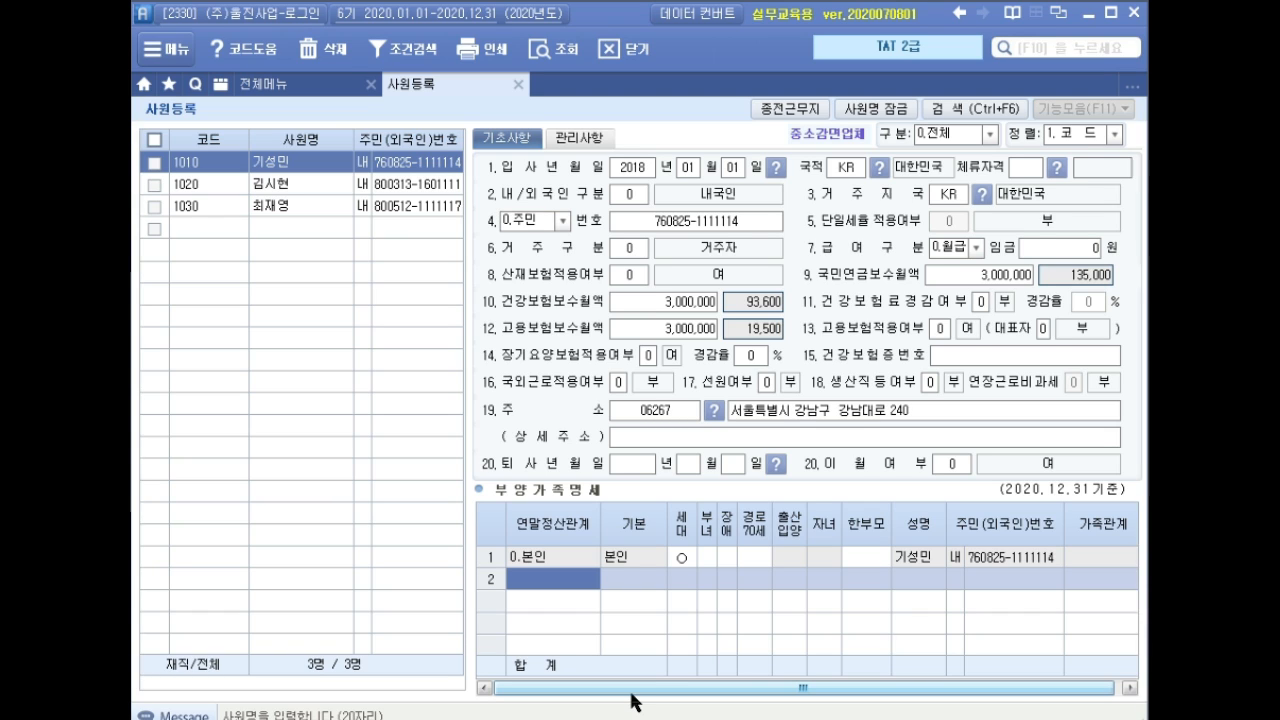
pyautogui.write('3')
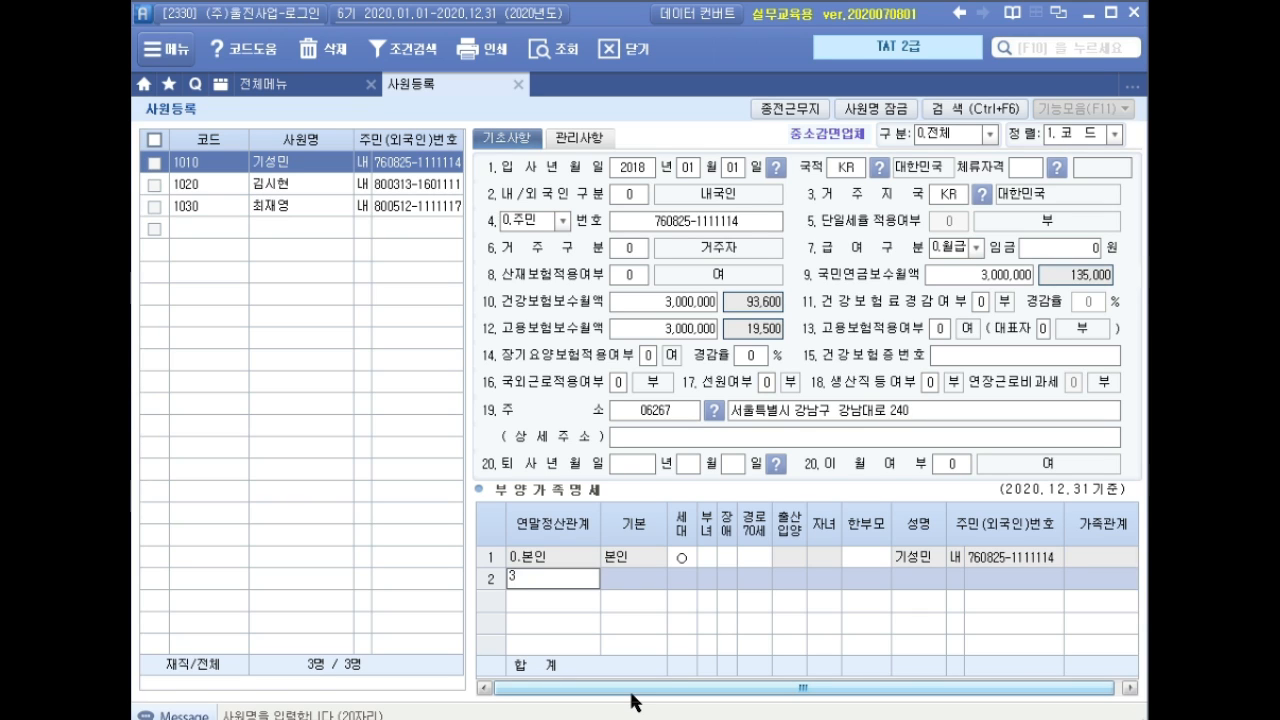
pyautogui.press('Return')
pyautogui.press('Return')
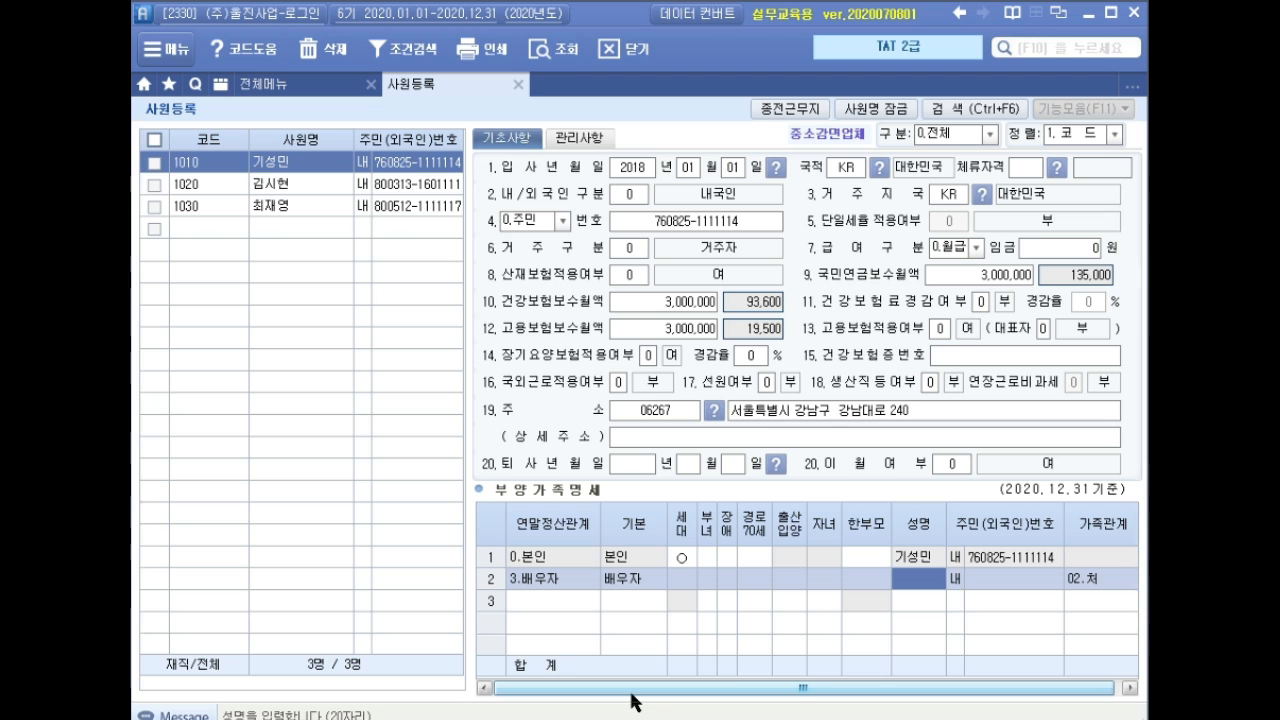
pyautogui.press('Return')
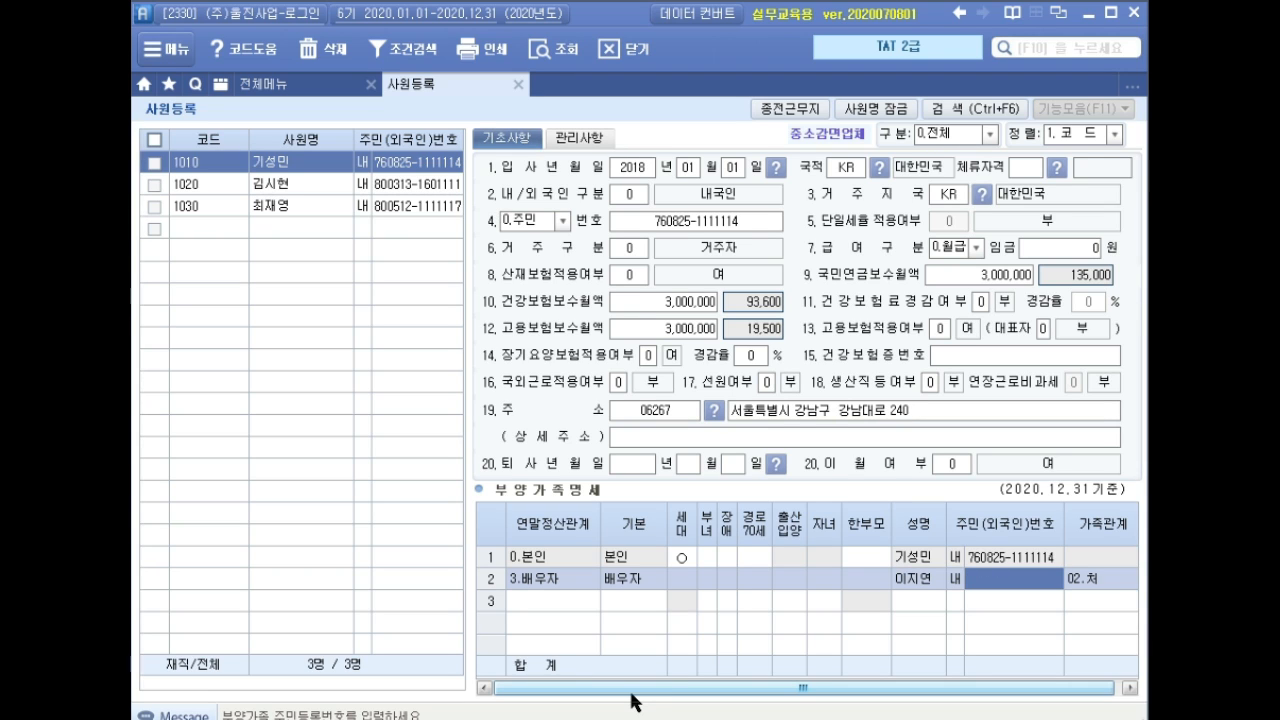
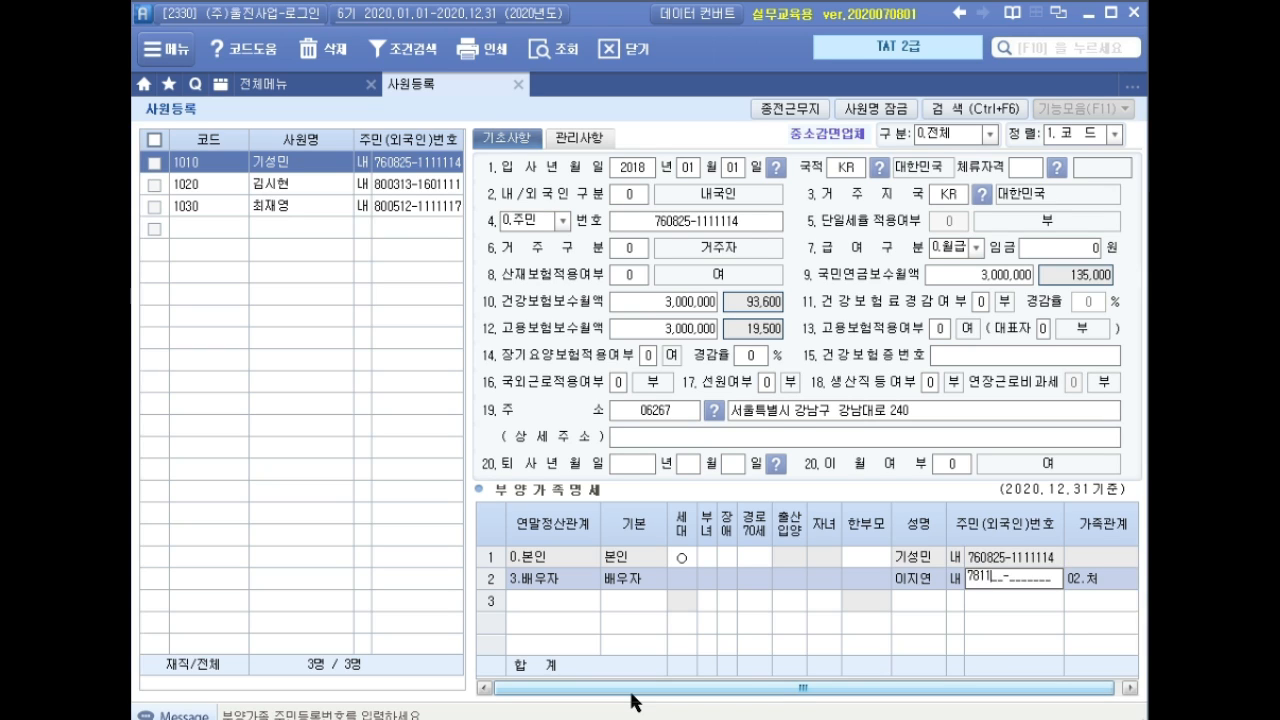
pyautogui.press('Return')
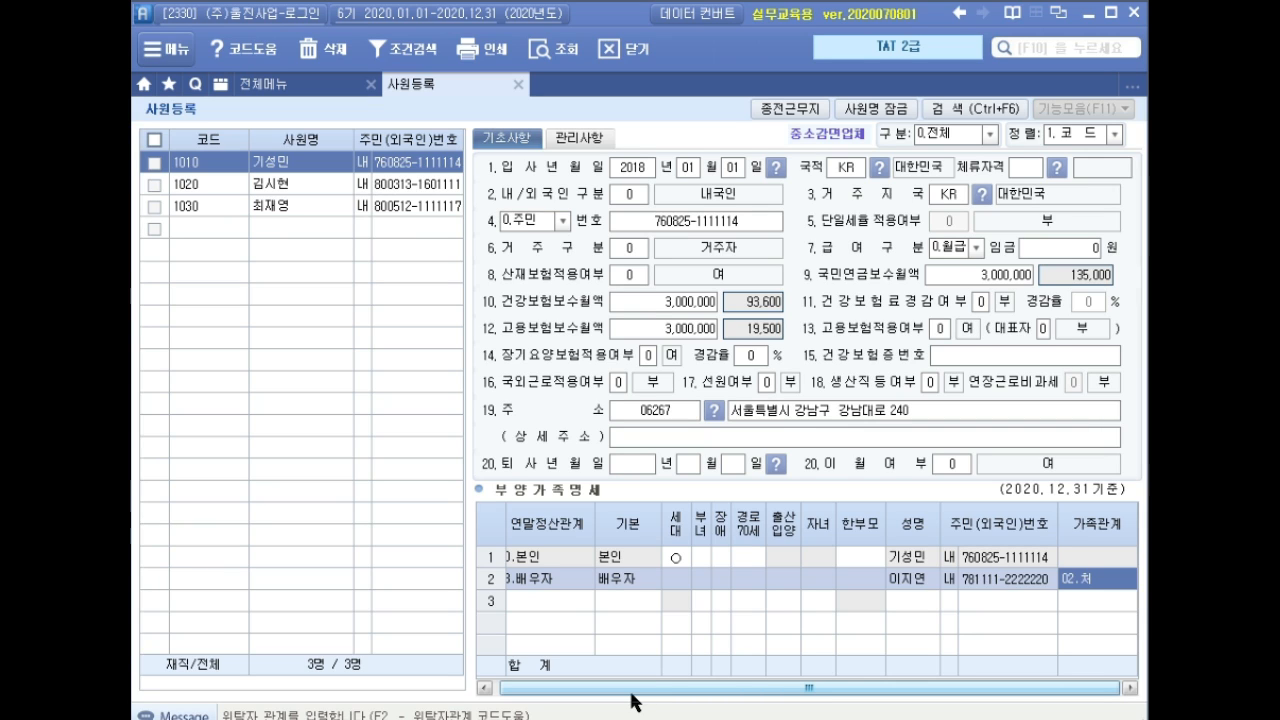
pyautogui.press('Return')
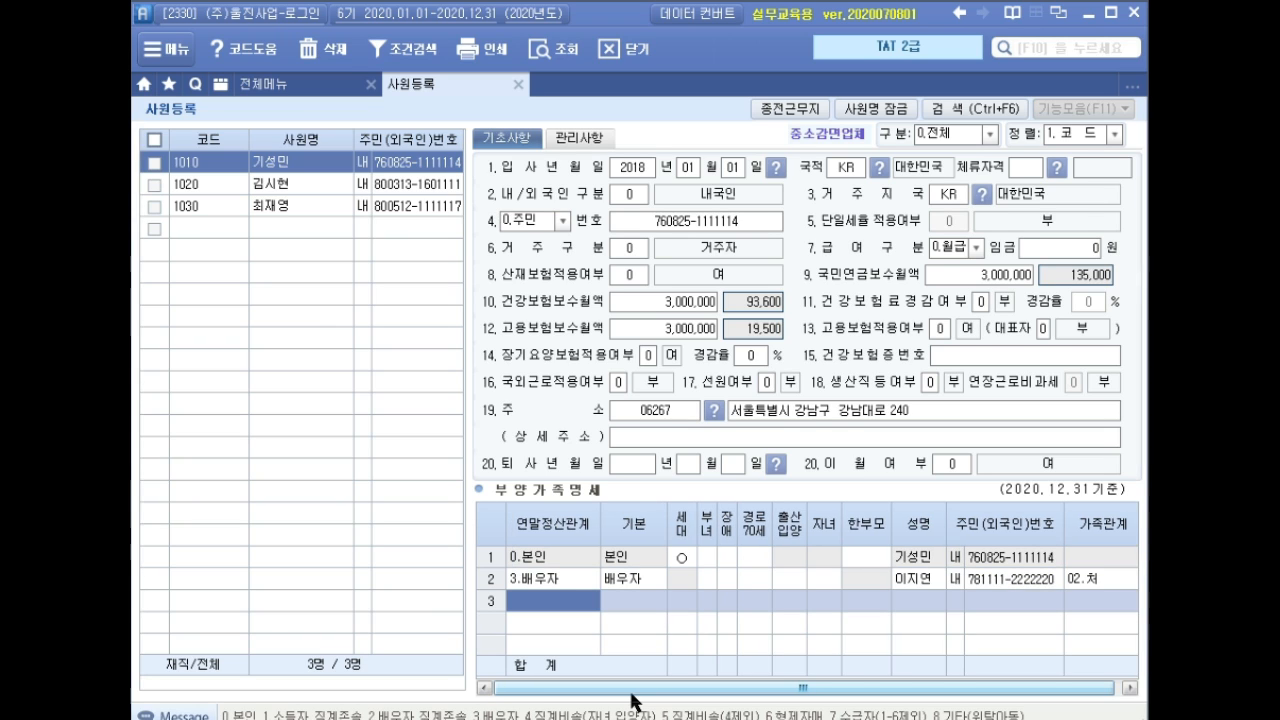
# Add the mother in row 3 as 1.직계존속 (04.모) with her name, resident number and 경로70세 checked.
pyautogui.write('1')
pyautogui.press('Return')
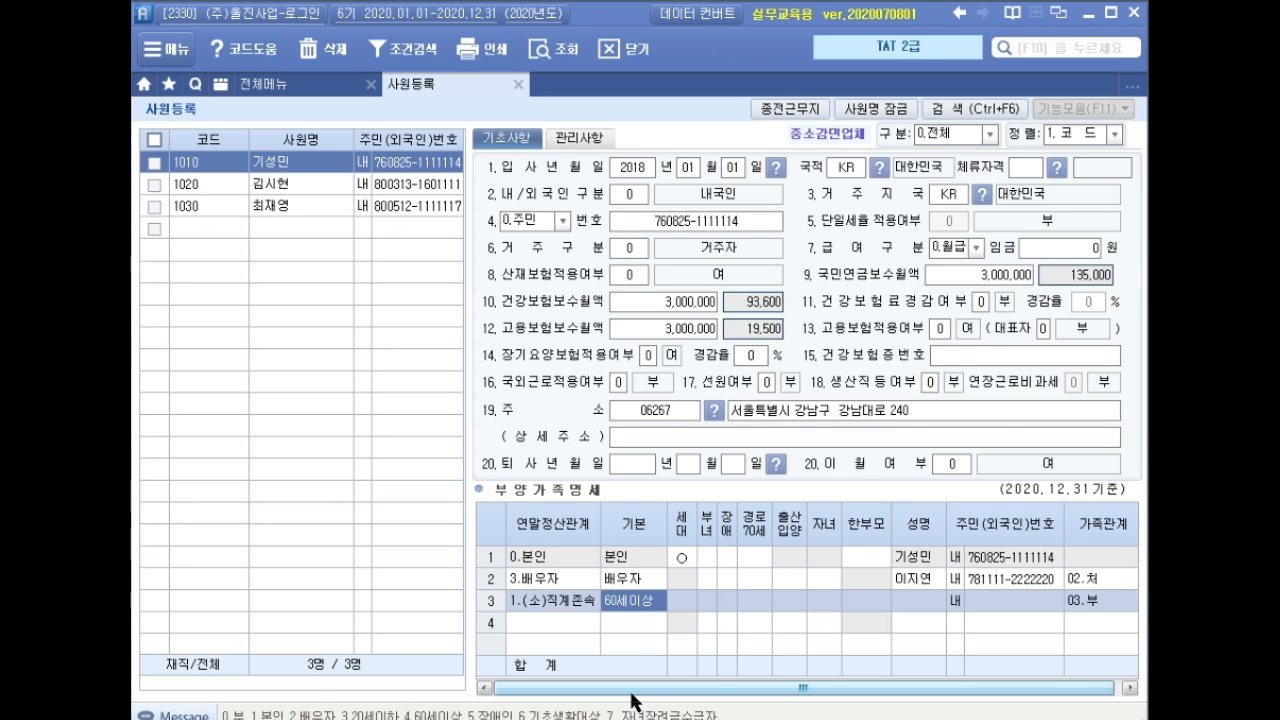
pyautogui.press('Return')
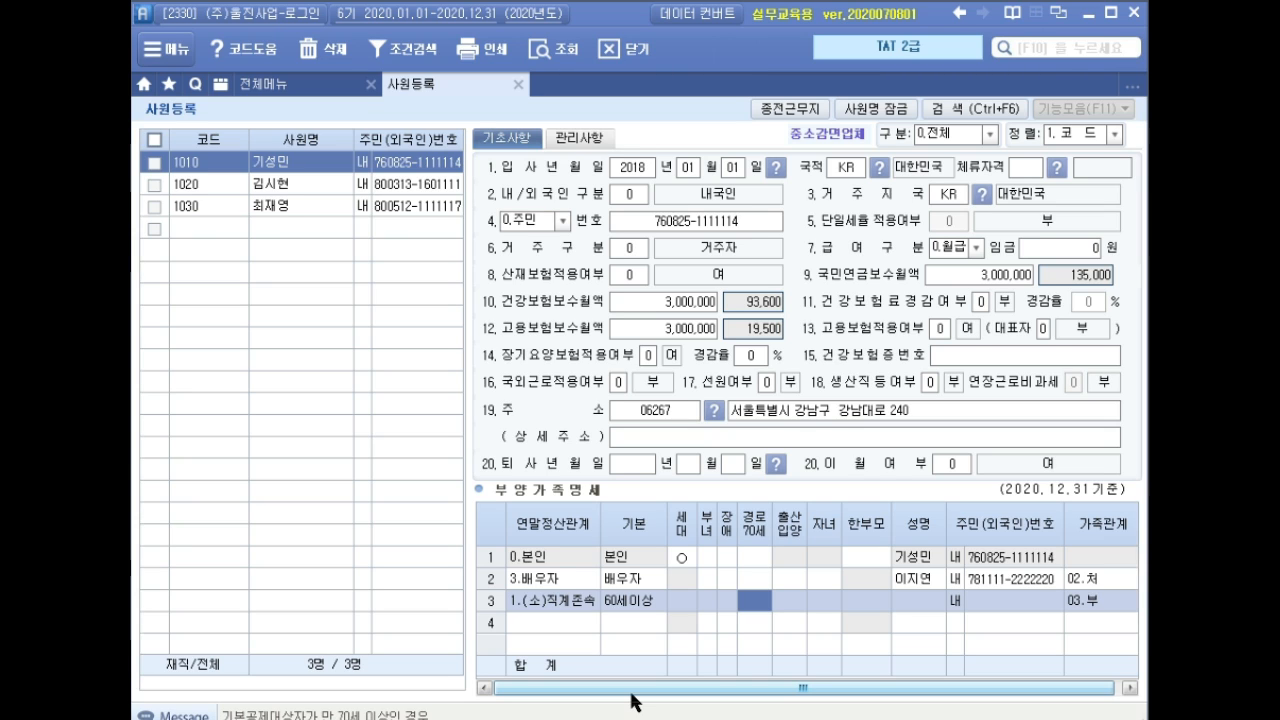
pyautogui.press('Return')
pyautogui.press('Return')
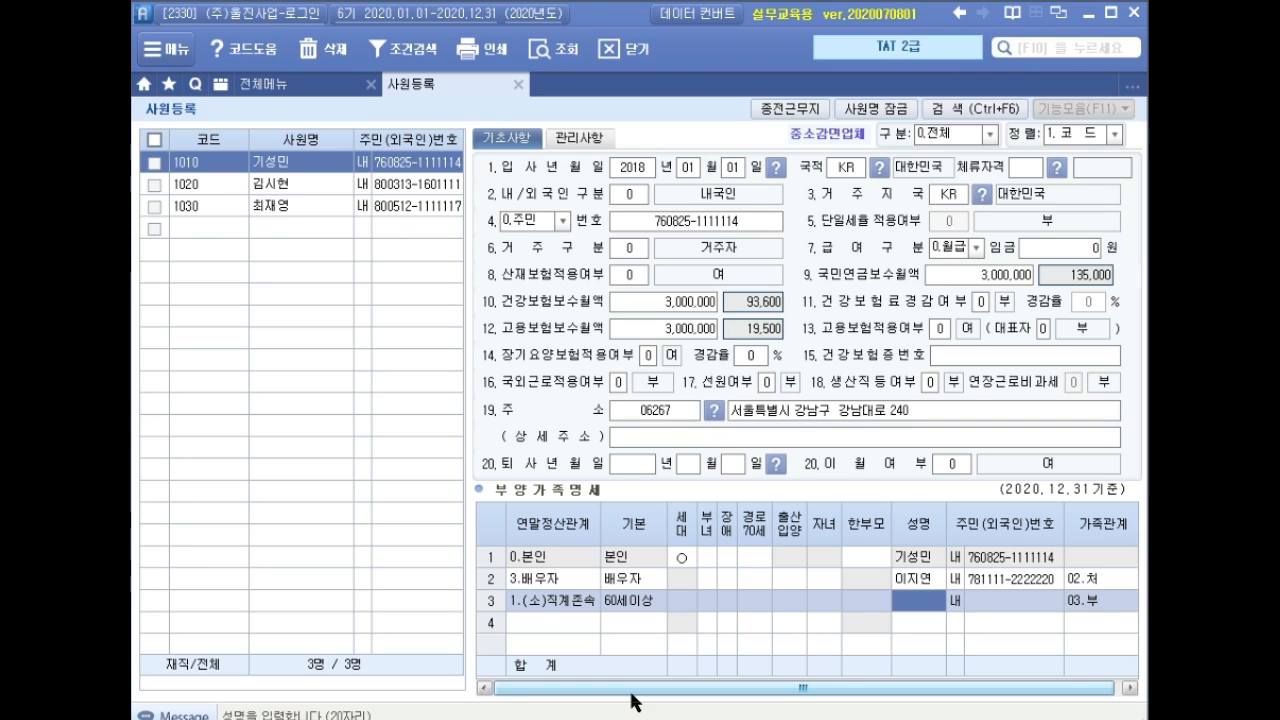
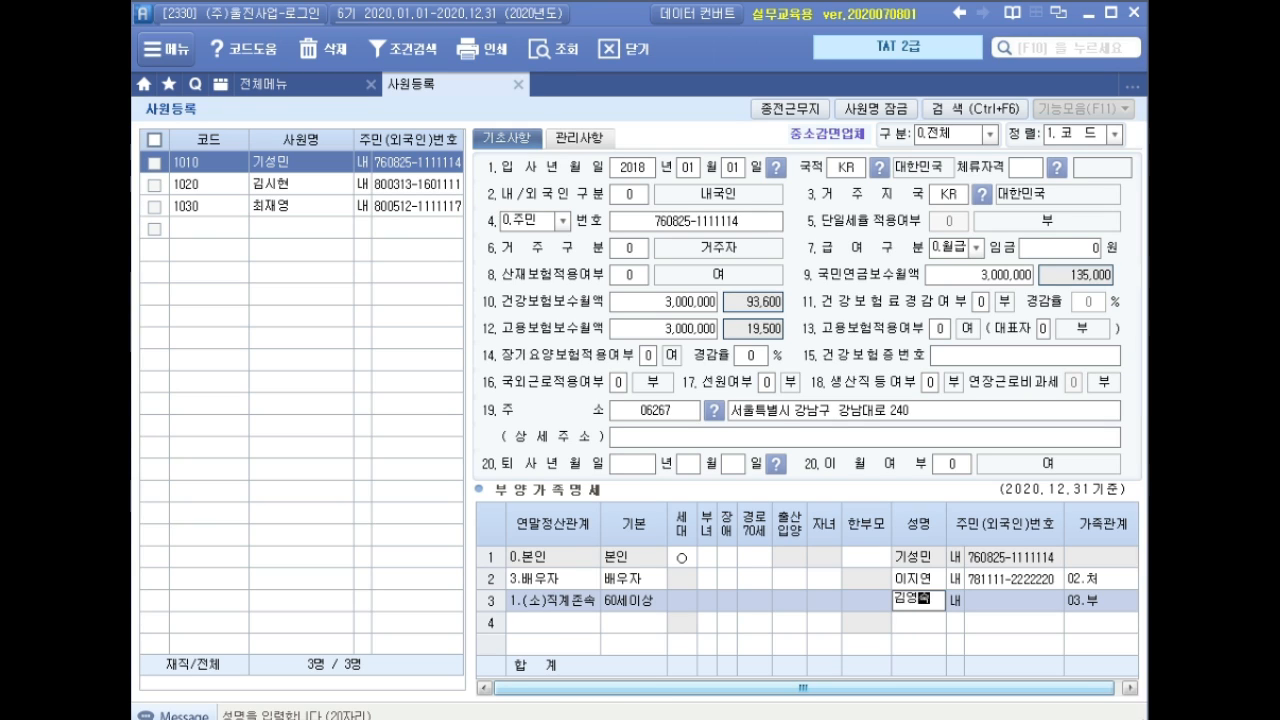
pyautogui.press('Return')
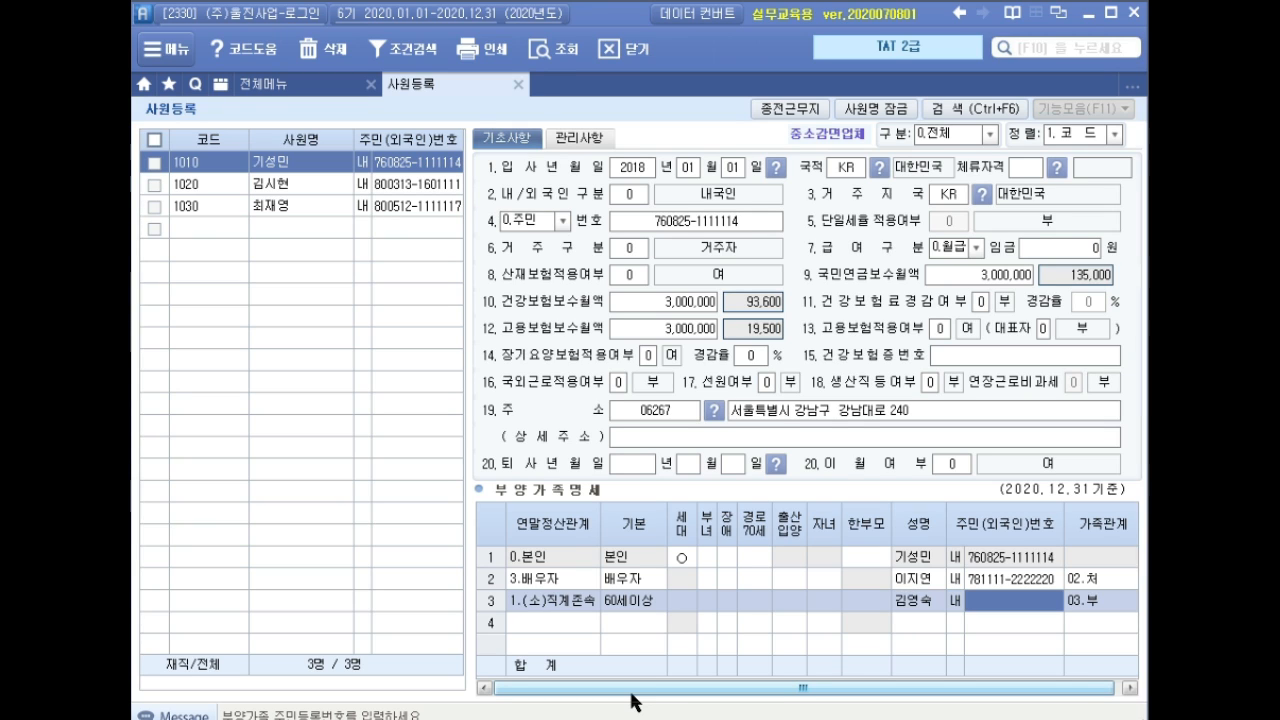
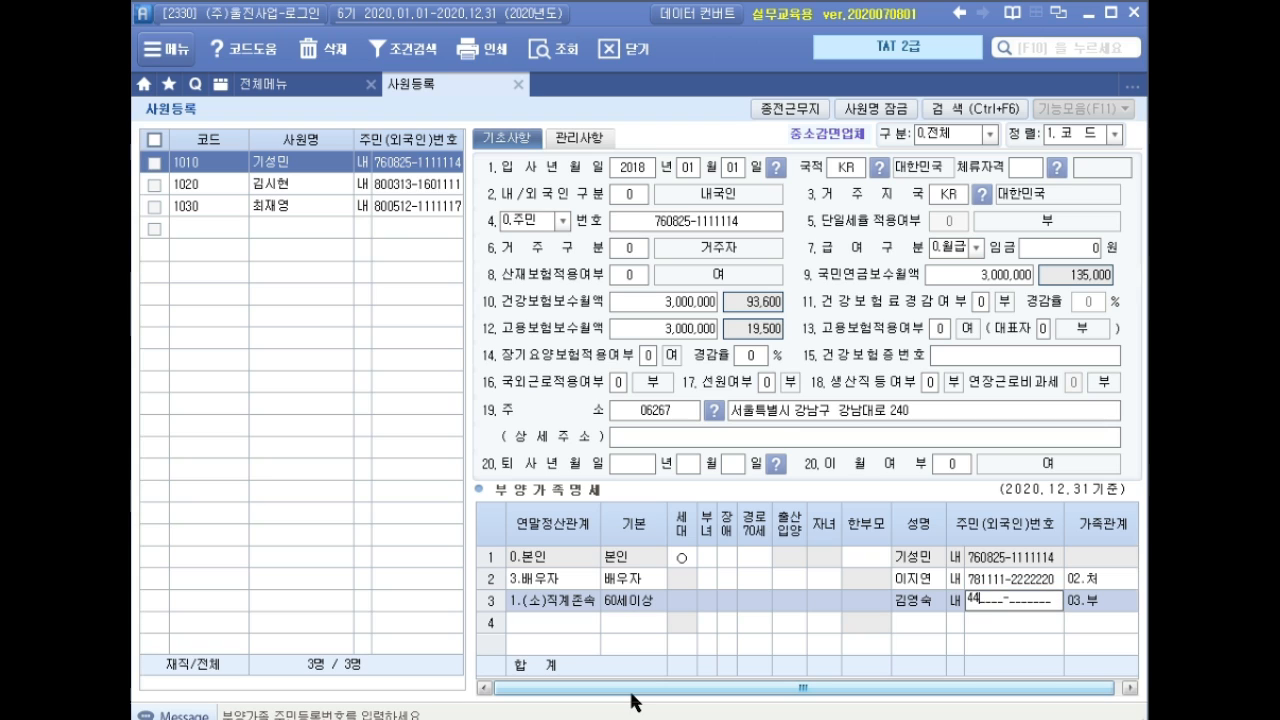
pyautogui.press('Return')
pyautogui.press('Return')
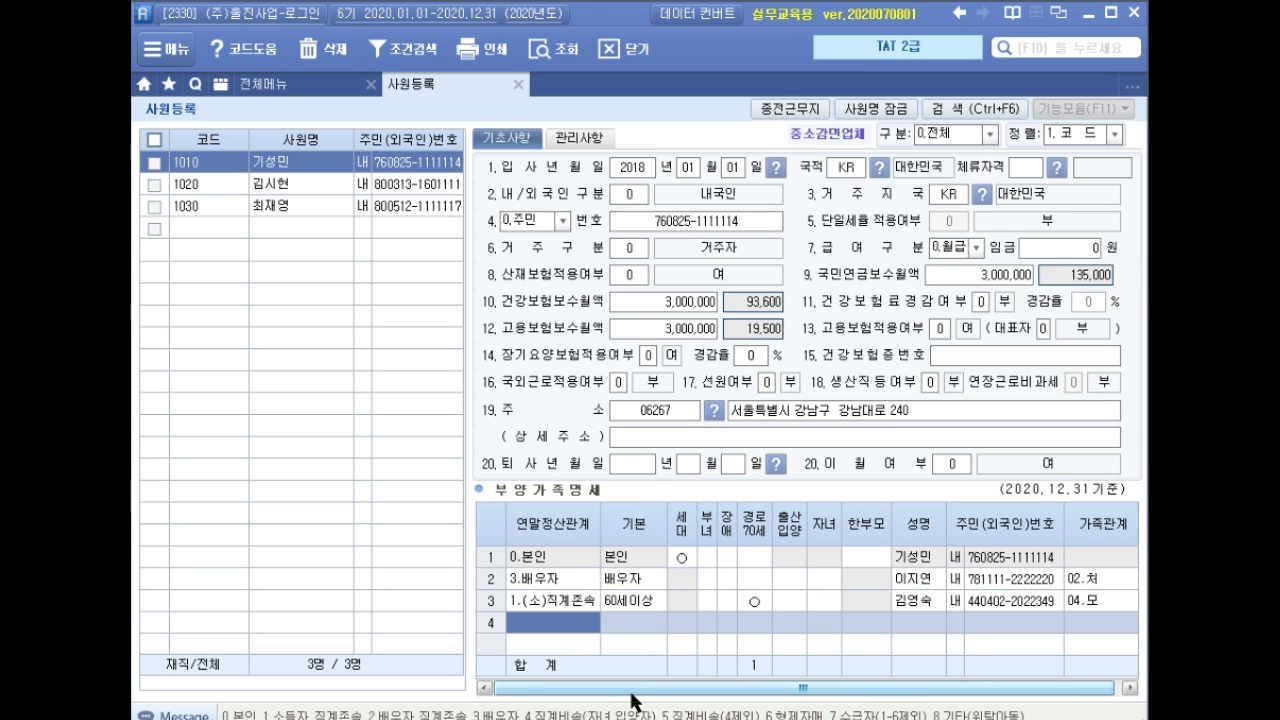
pyautogui.press('Up')
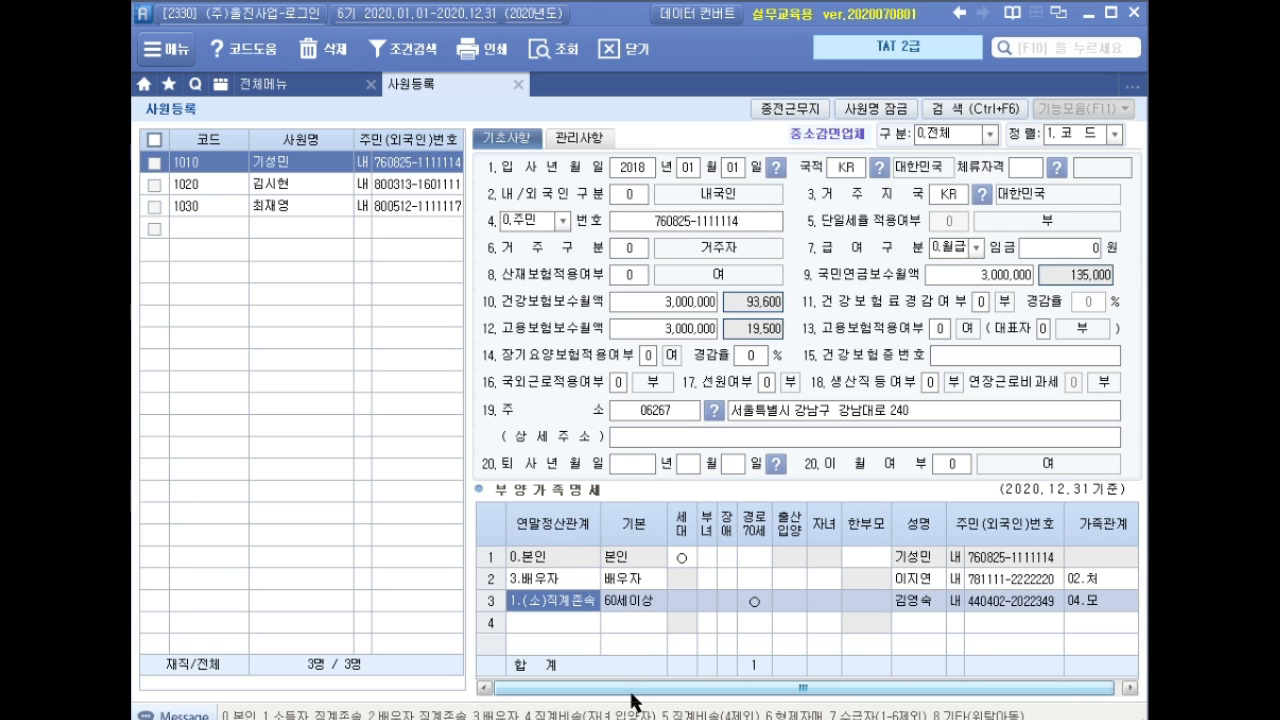
pyautogui.press('Right')
pyautogui.press('Right')
pyautogui.press('Right')
pyautogui.press('Right')
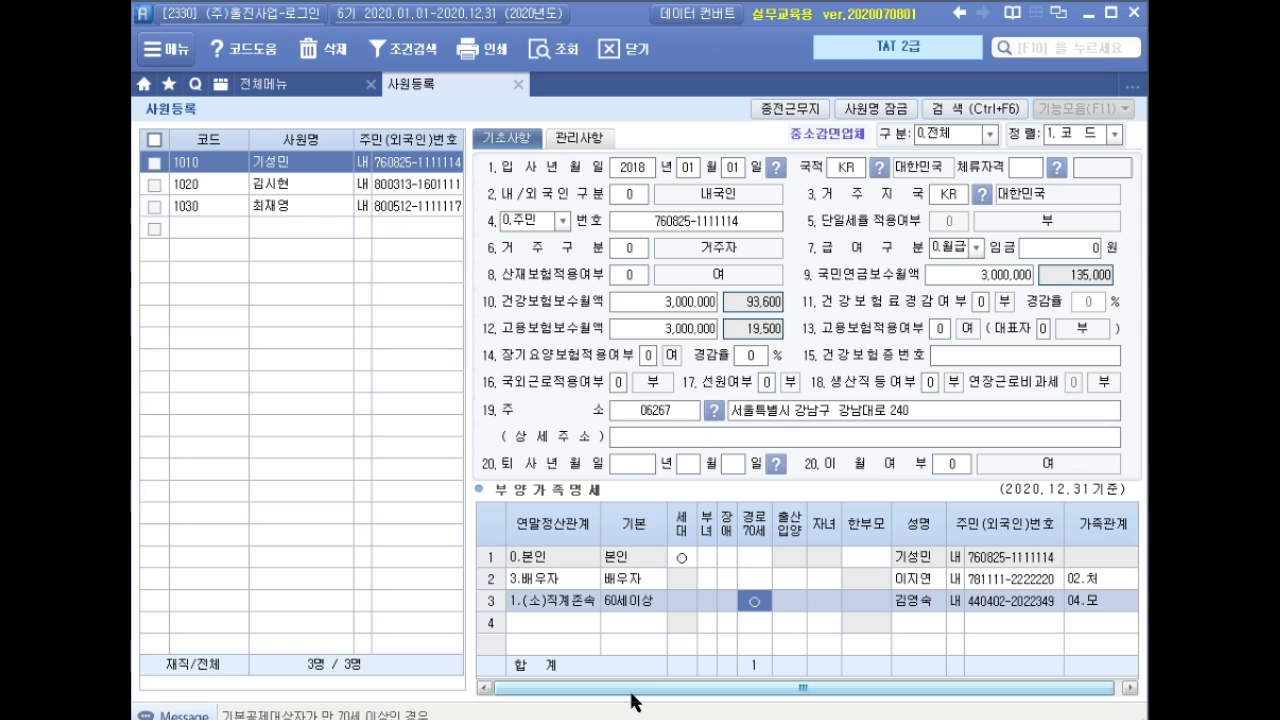
pyautogui.press('Down')
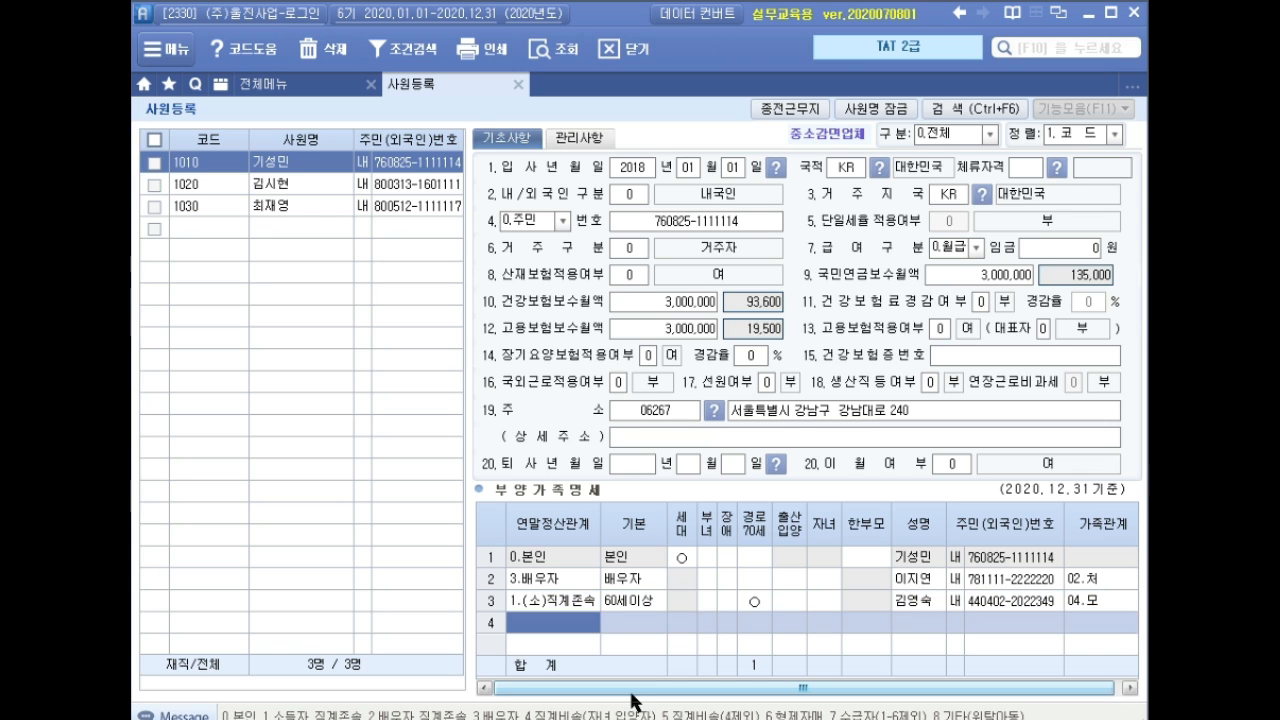
# Add a first child in row 4 (code 4, 20세이하) with name, resident number and 자녀 credit.
pyautogui.write('4')
pyautogui.press('Return')
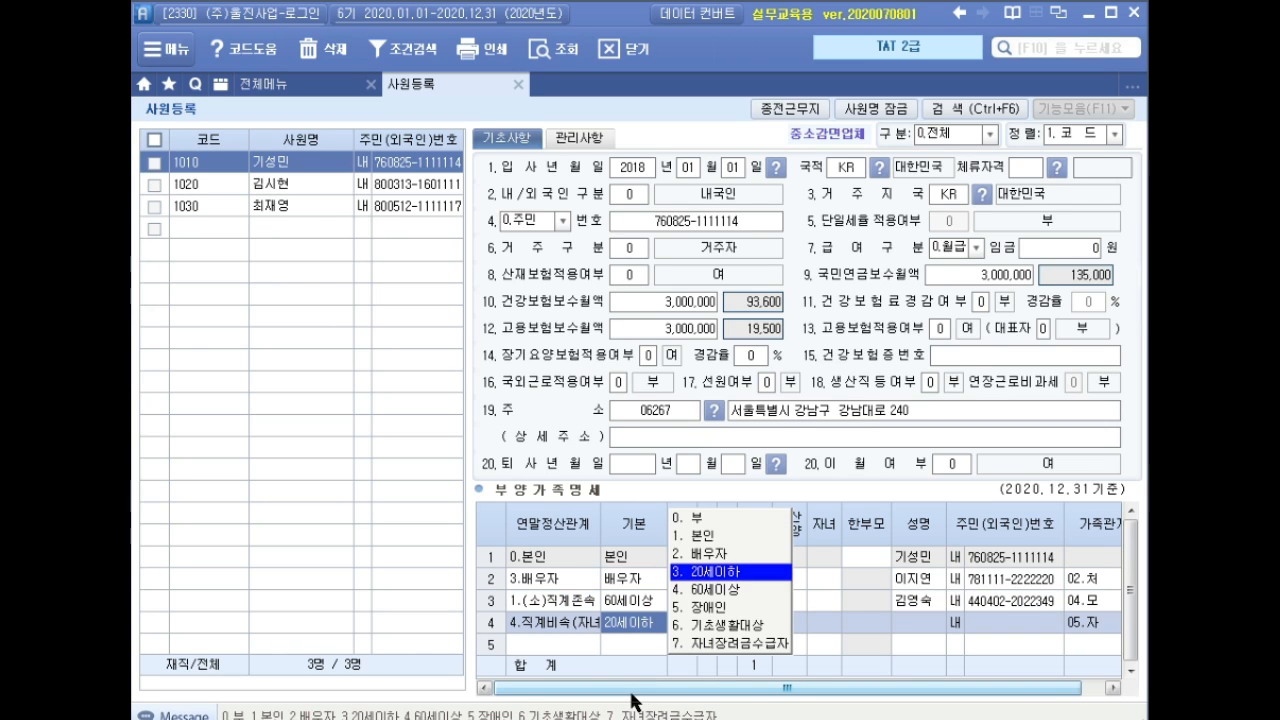
pyautogui.press('Return')
pyautogui.press('Return')
pyautogui.press('Return')
pyautogui.press('Return')
pyautogui.press('Return')
pyautogui.press('Return')
pyautogui.press('Return')
pyautogui.press('Return')
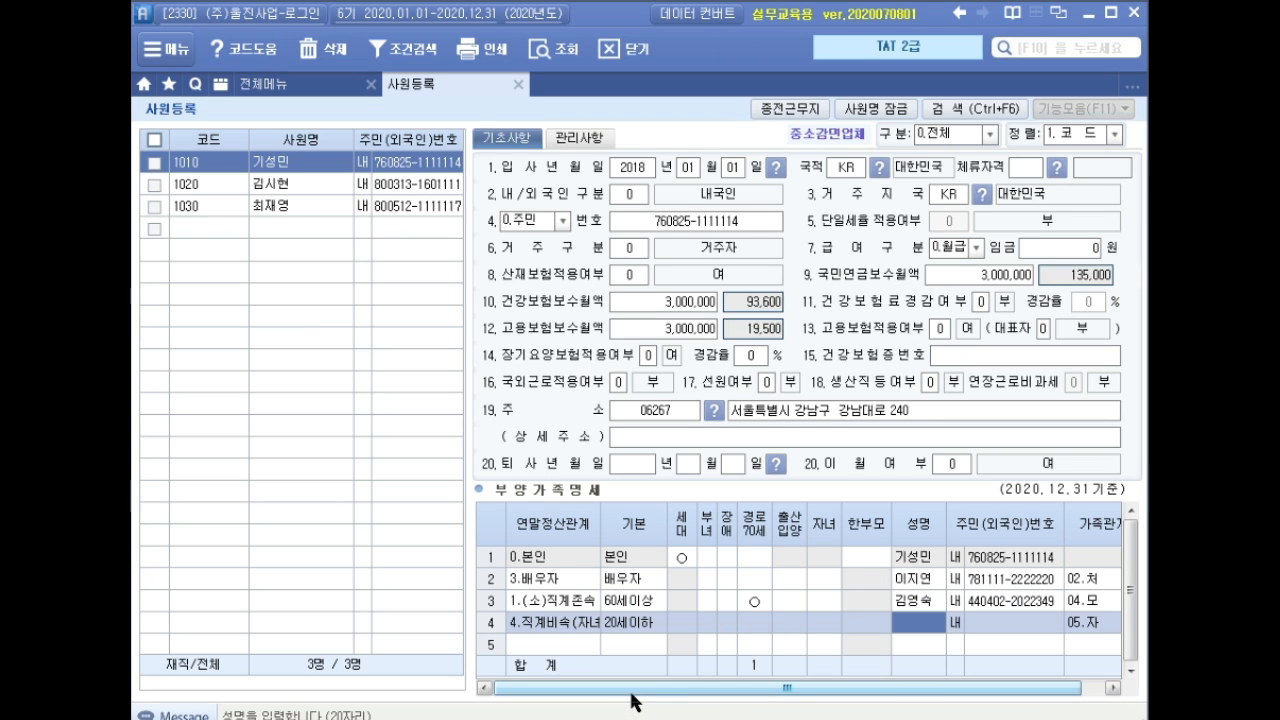
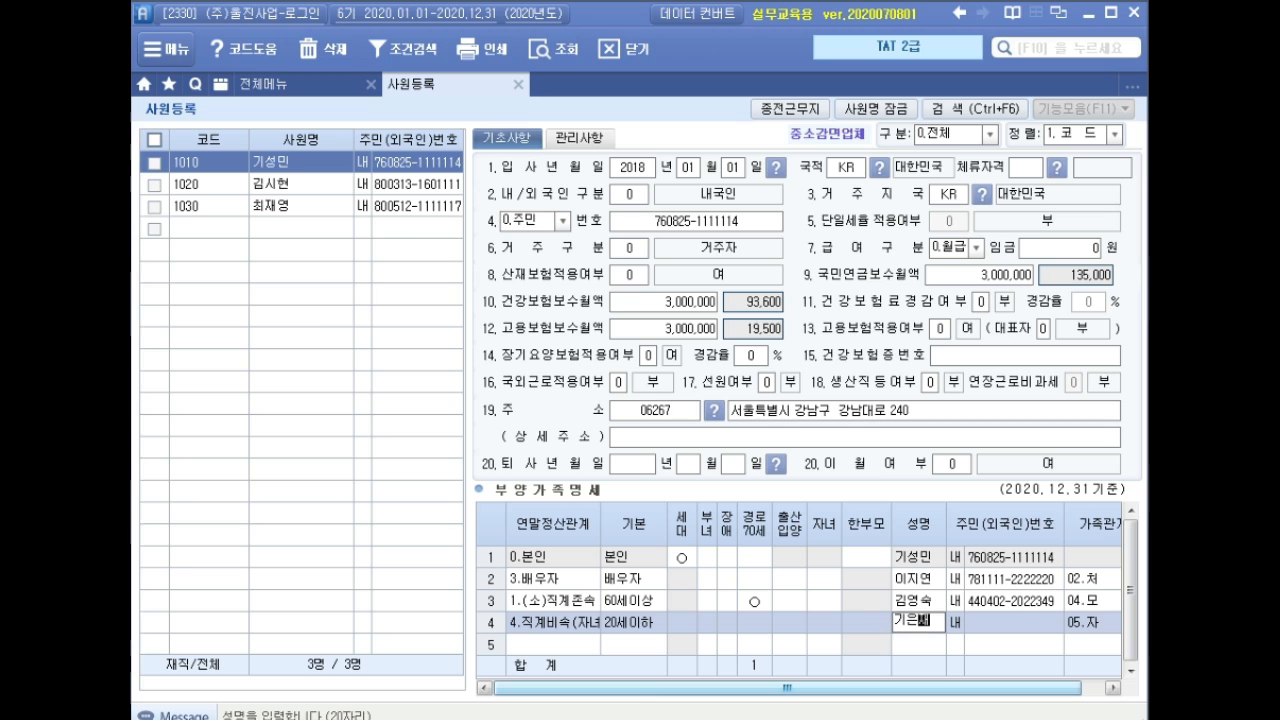
pyautogui.press('Return')
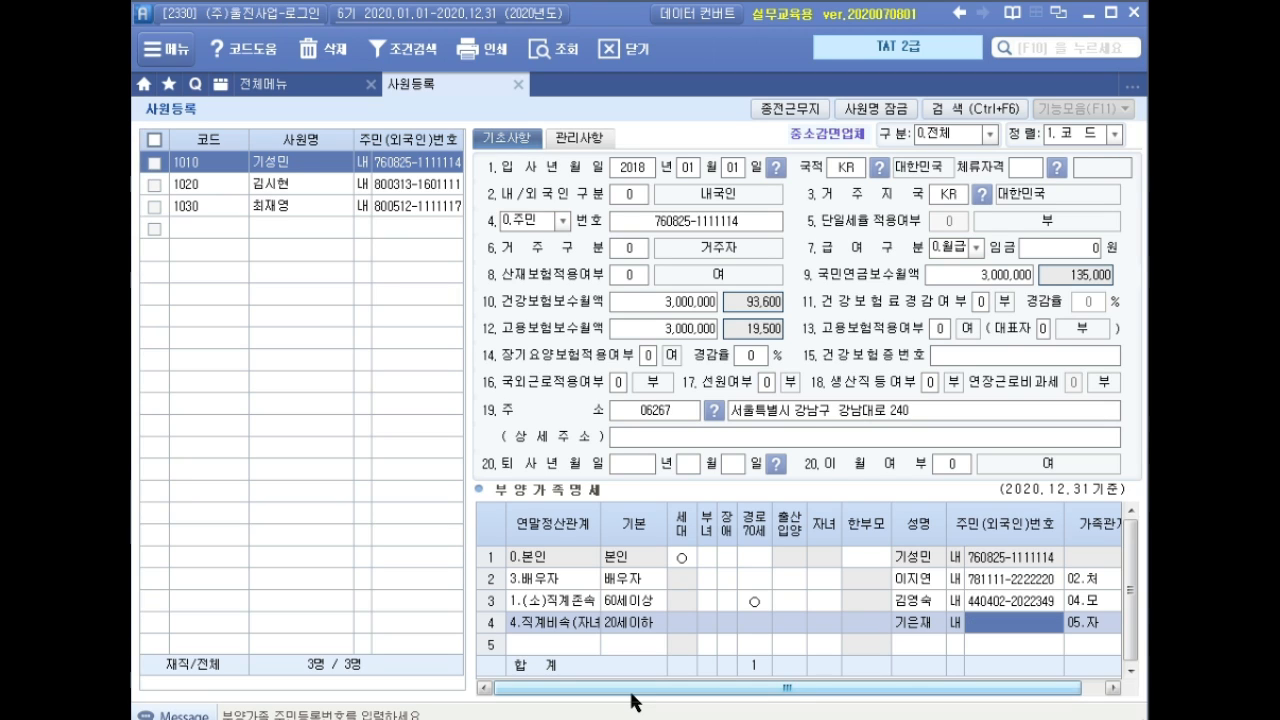
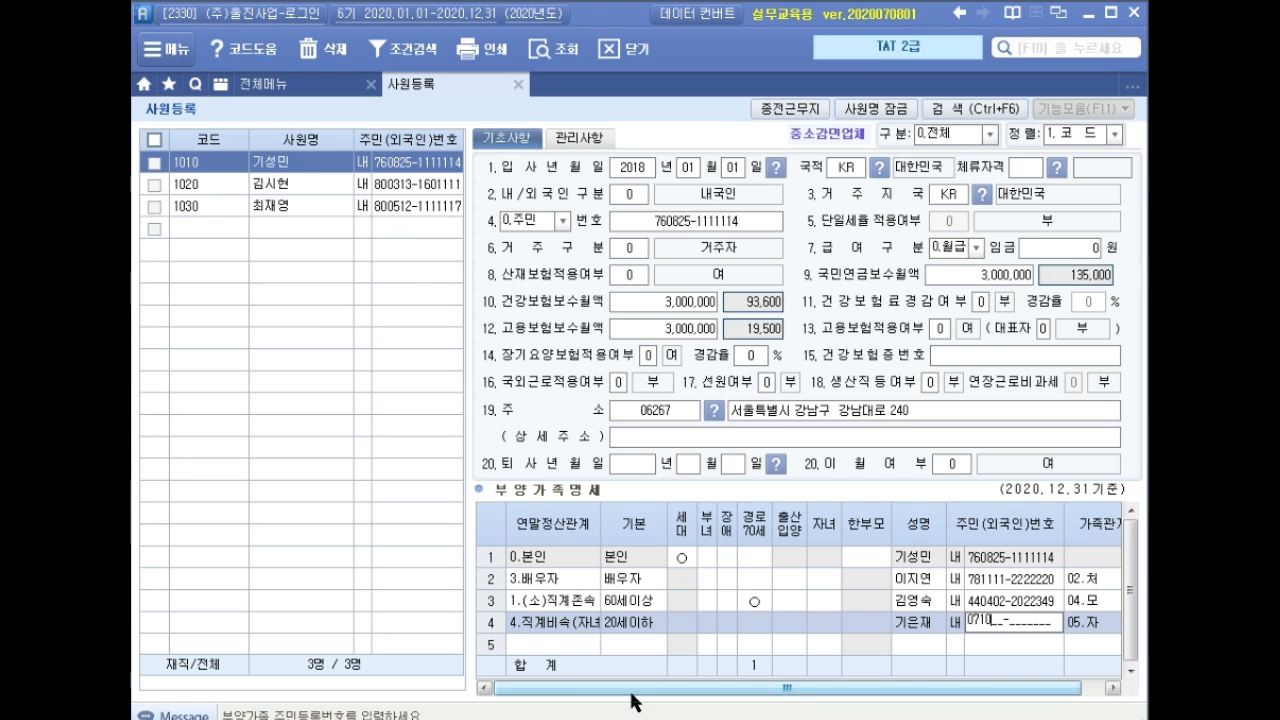
pyautogui.press('Return')
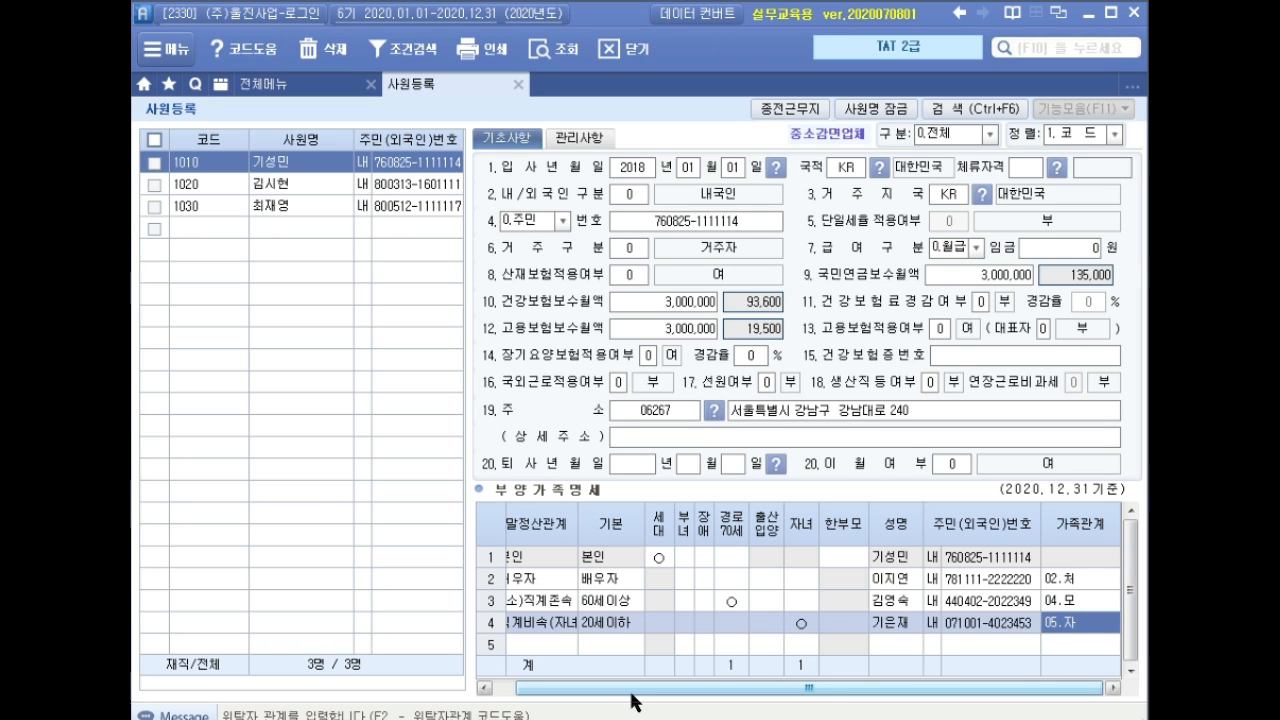
pyautogui.press('Return')
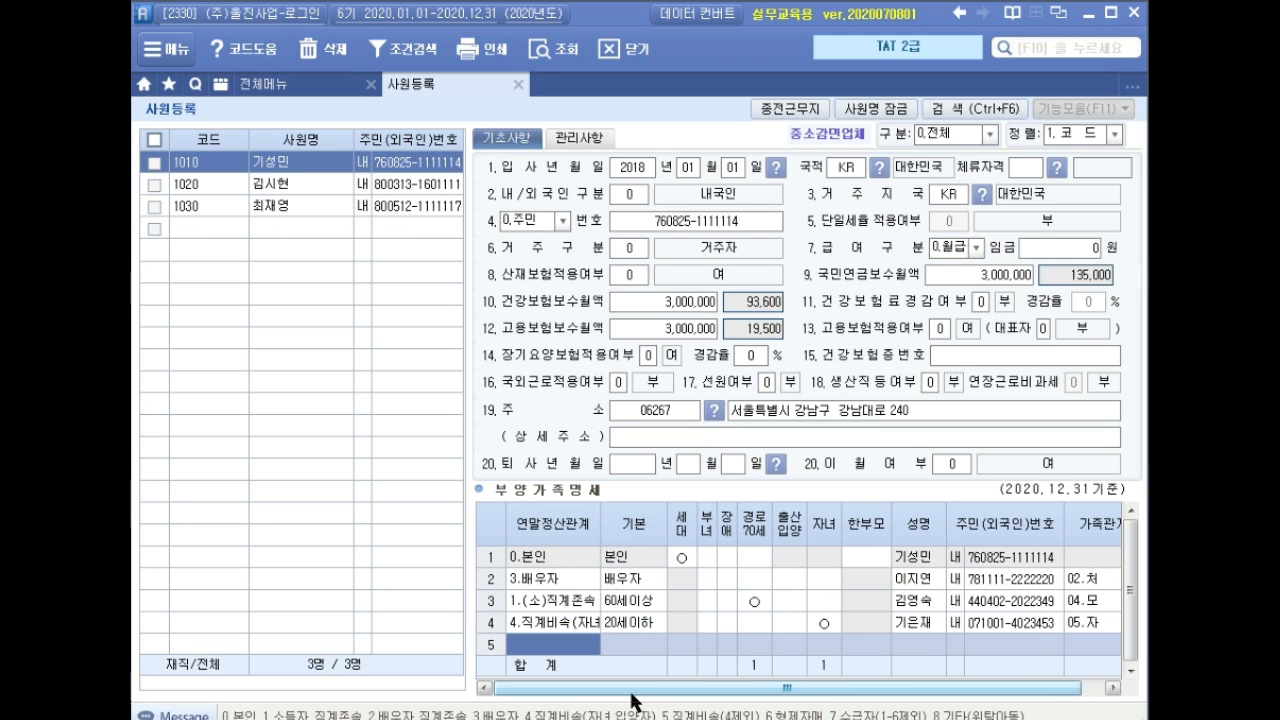
pyautogui.press('Up')
pyautogui.press('Right')
pyautogui.press('Right')
pyautogui.press('Right')
pyautogui.press('Right')
pyautogui.press('Right')
pyautogui.press('Right')
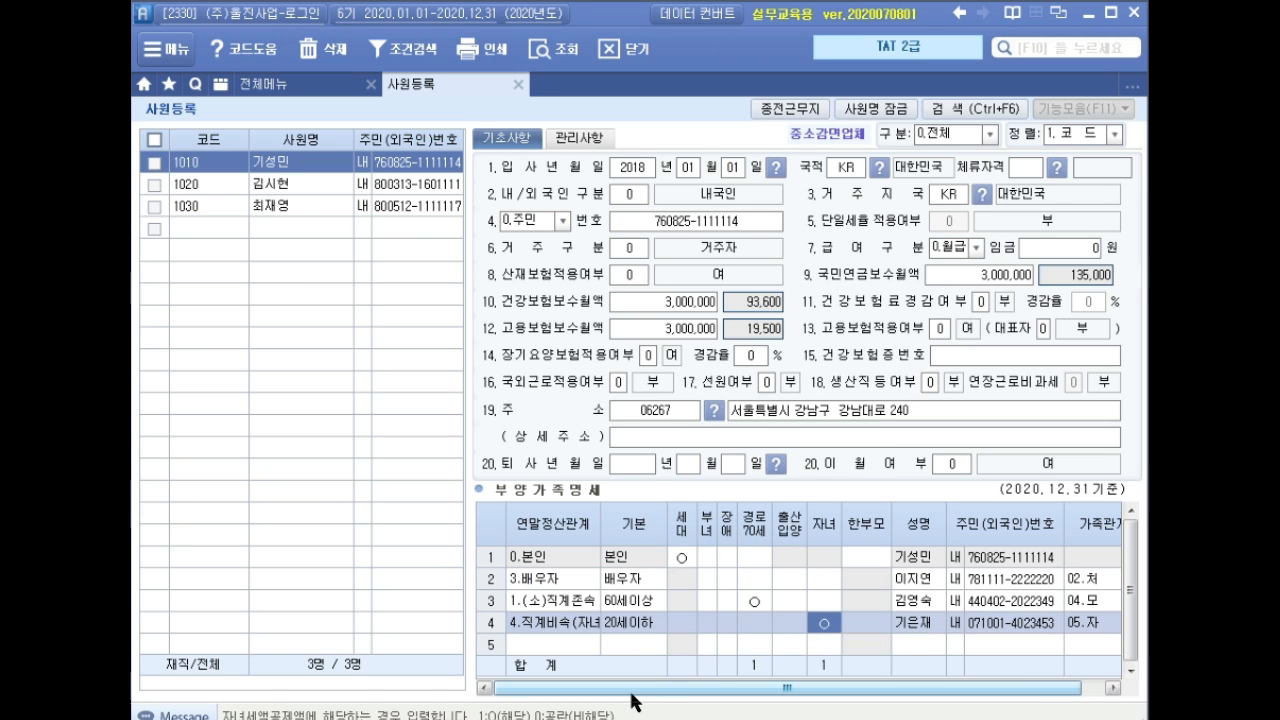
pyautogui.press('Down')
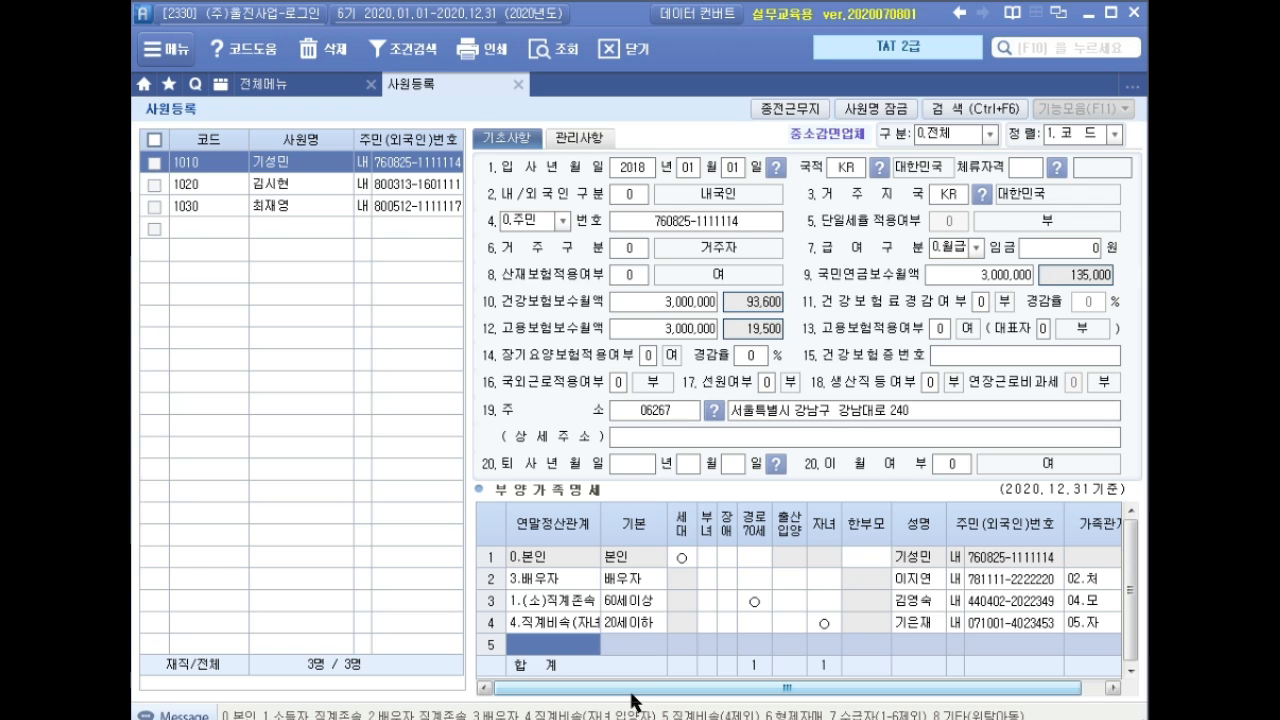
# Add a second child in row 5 with name, resident number and 출산입양 set to 2.
pyautogui.write('4')
pyautogui.press('Return')
pyautogui.press('Left')
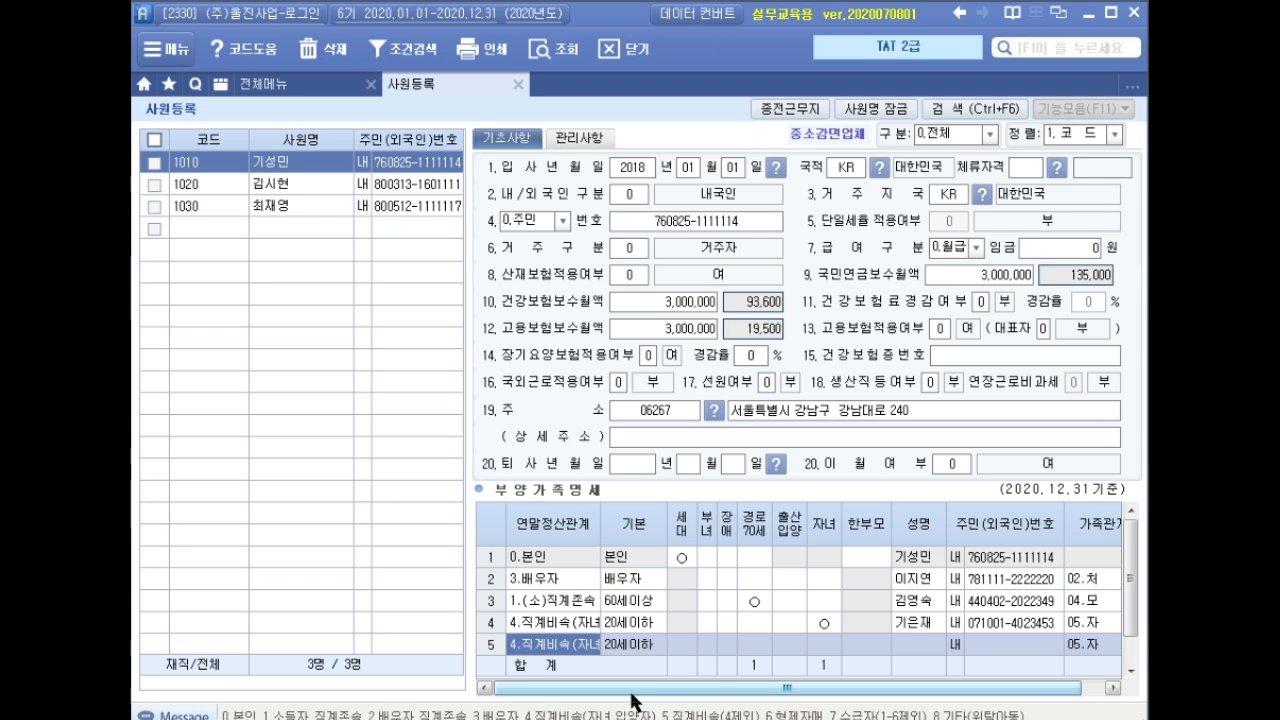
pyautogui.press('Return')
pyautogui.press('Return')
pyautogui.press('Return')
pyautogui.press('Return')
pyautogui.press('Return')
pyautogui.press('Return')
pyautogui.press('Return')
pyautogui.press('Return')
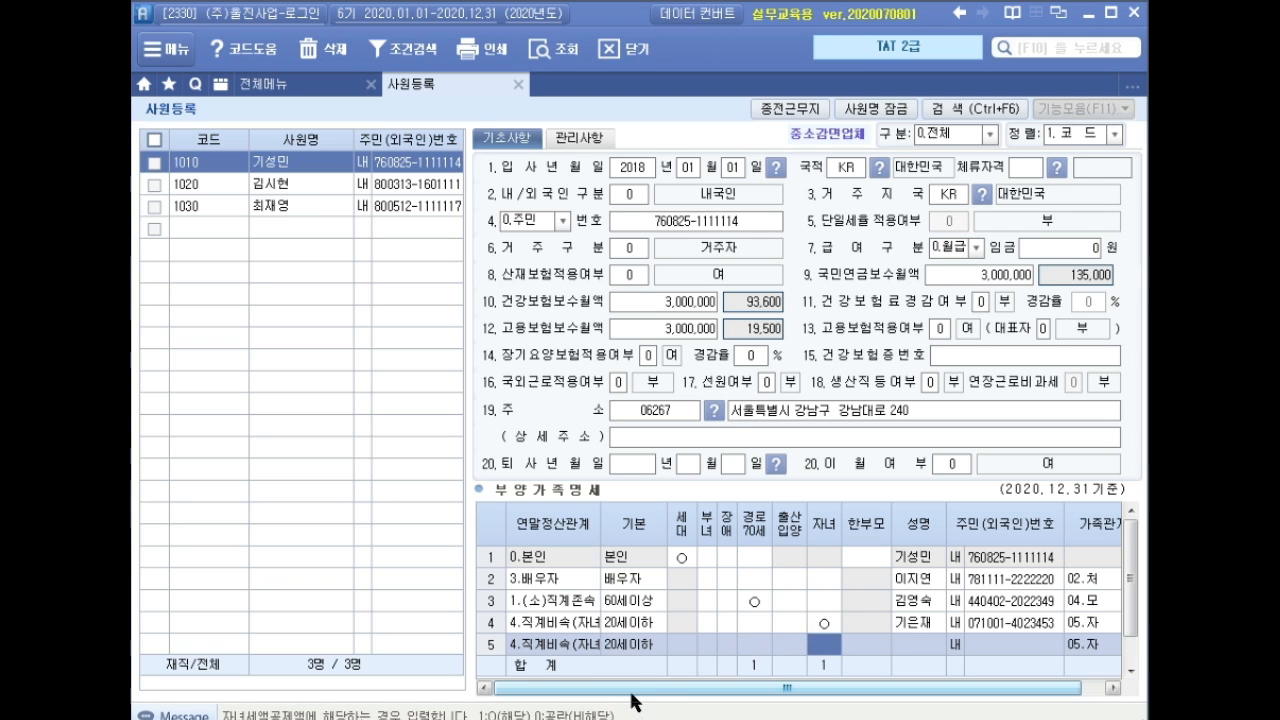
pyautogui.press('Left')
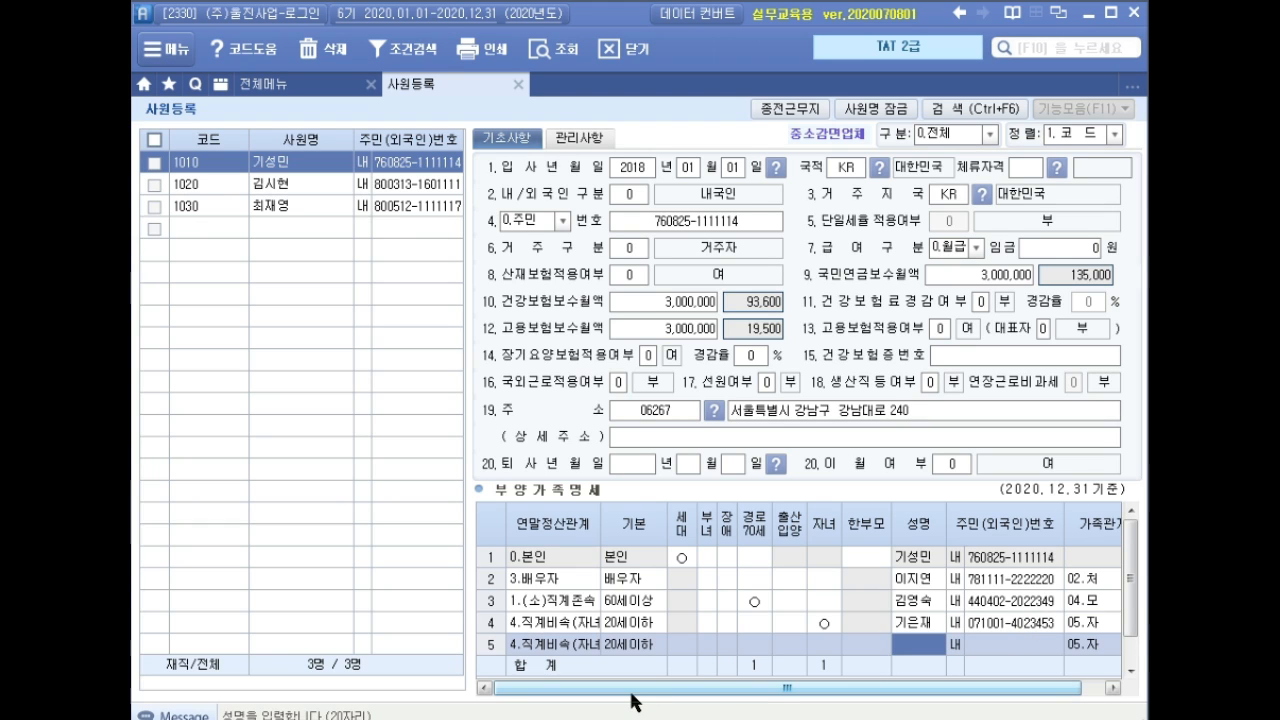
pyautogui.press('Return')
pyautogui.press('Return')
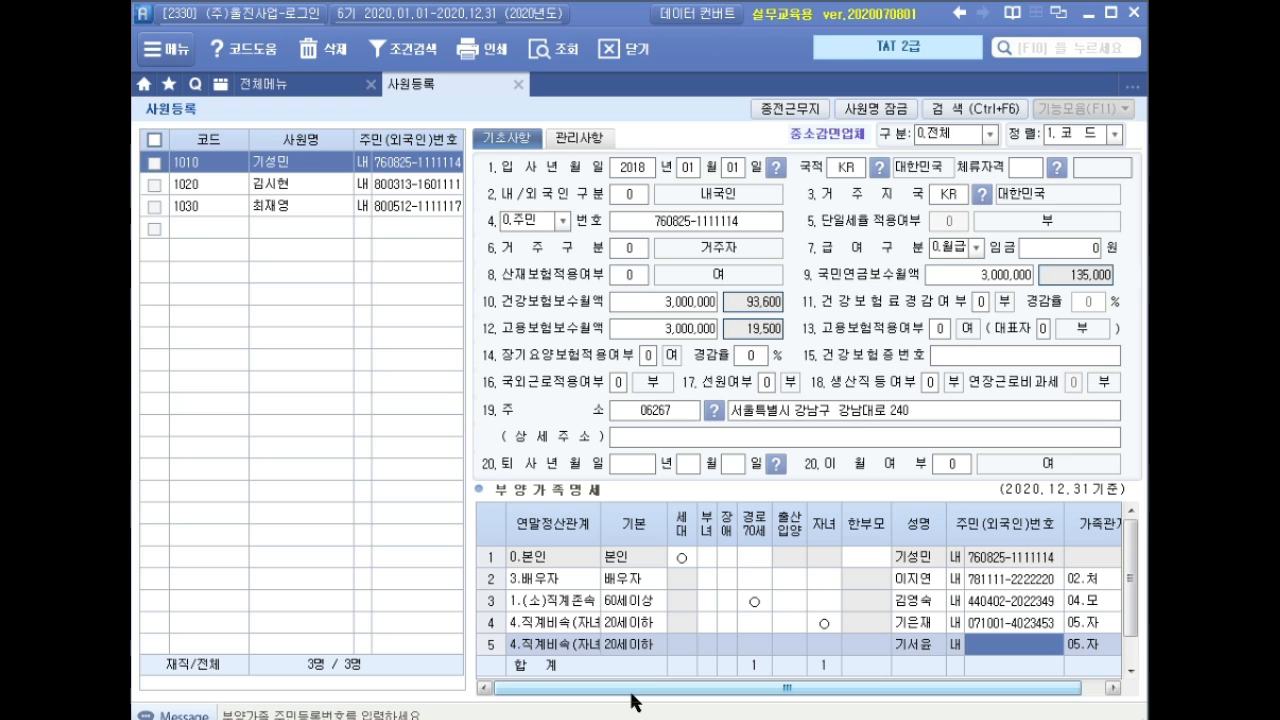
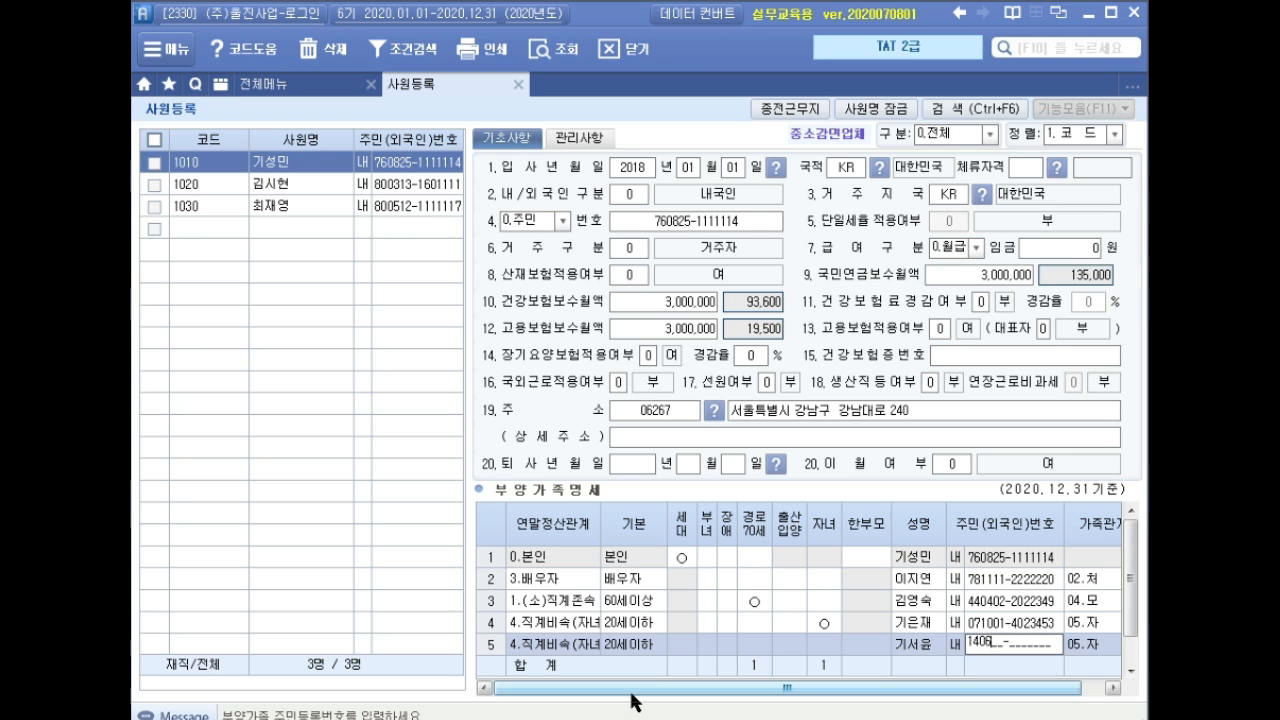
pyautogui.press('Return')
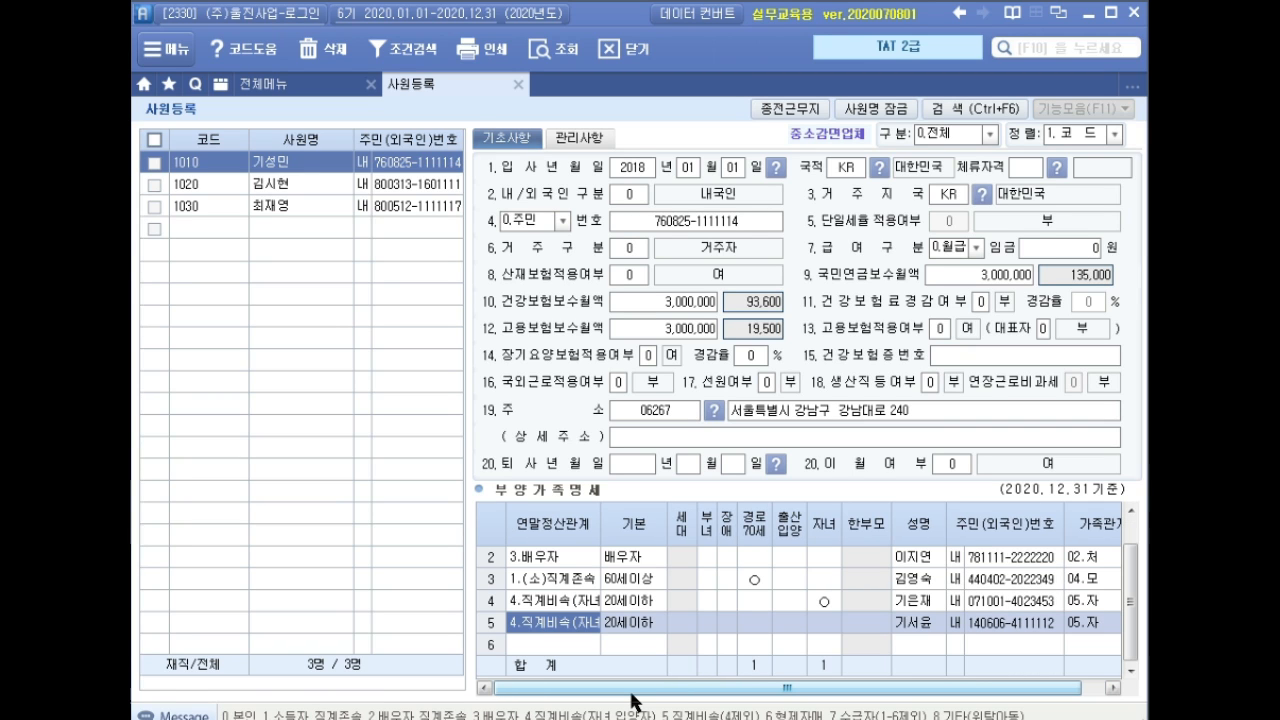
pyautogui.press('Return')
pyautogui.press('Return')
pyautogui.press('Return')
pyautogui.press('Return')
pyautogui.press('Return')
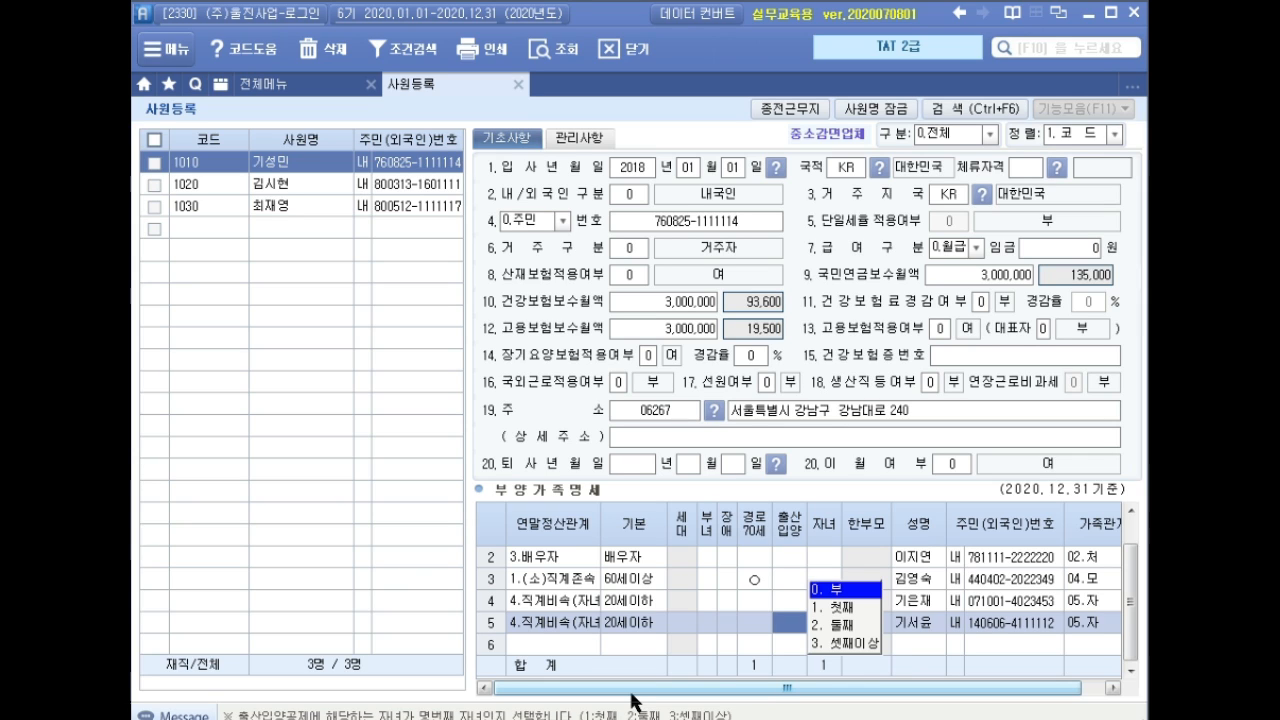
pyautogui.write('2')
pyautogui.press('Return')
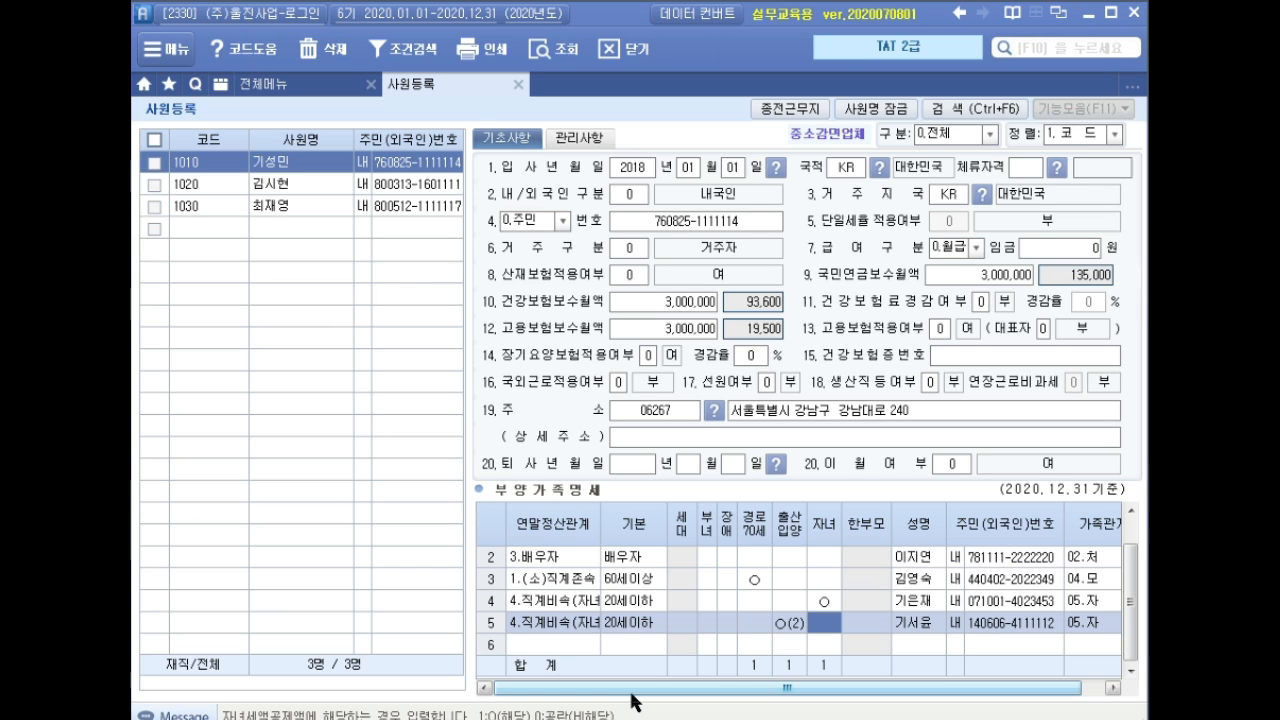
pyautogui.press('Return')
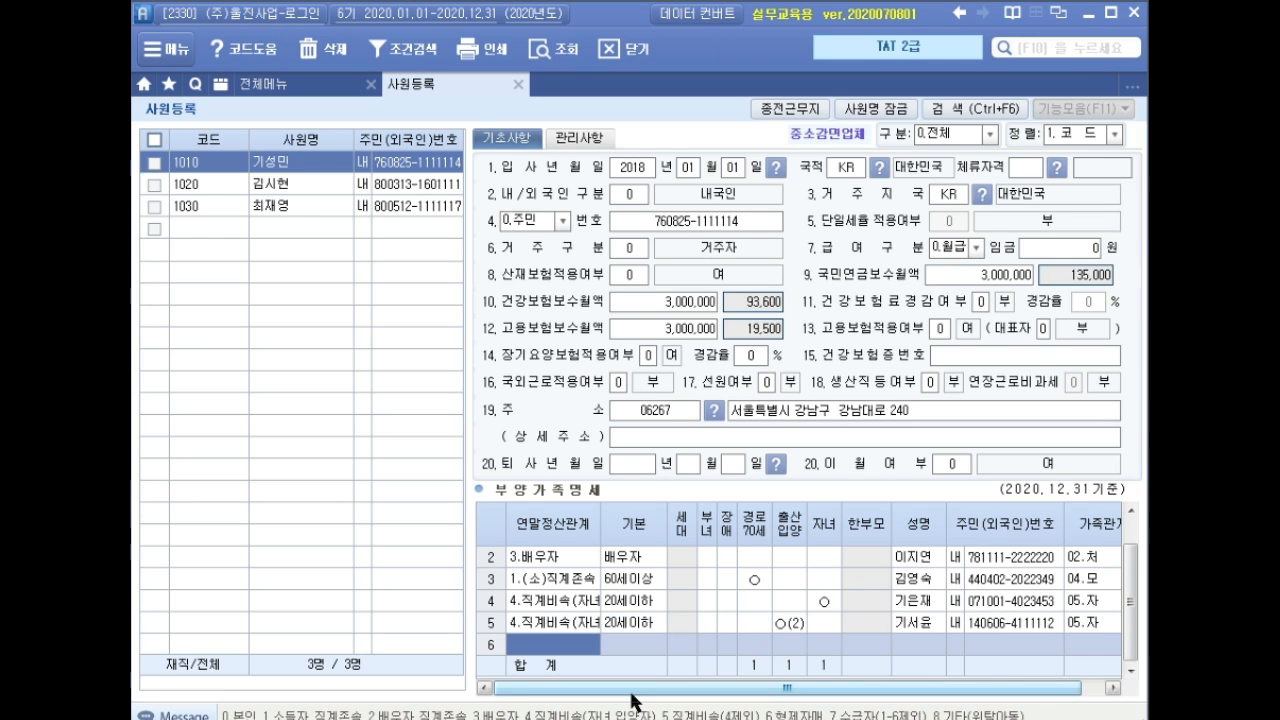
# Add a row-6 sibling as 6.형제자매, basic deduction 5.장애인, disability code 3, with name and resident number.
pyautogui.write('6')
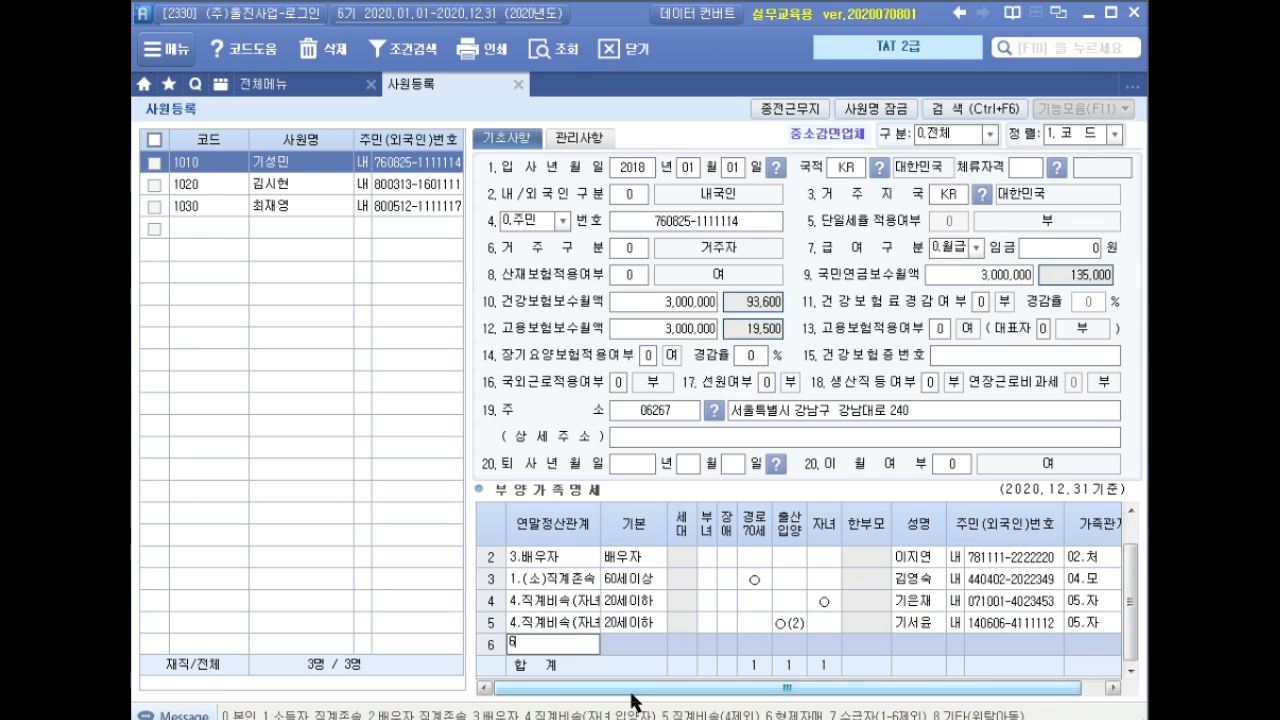
pyautogui.press('Return')
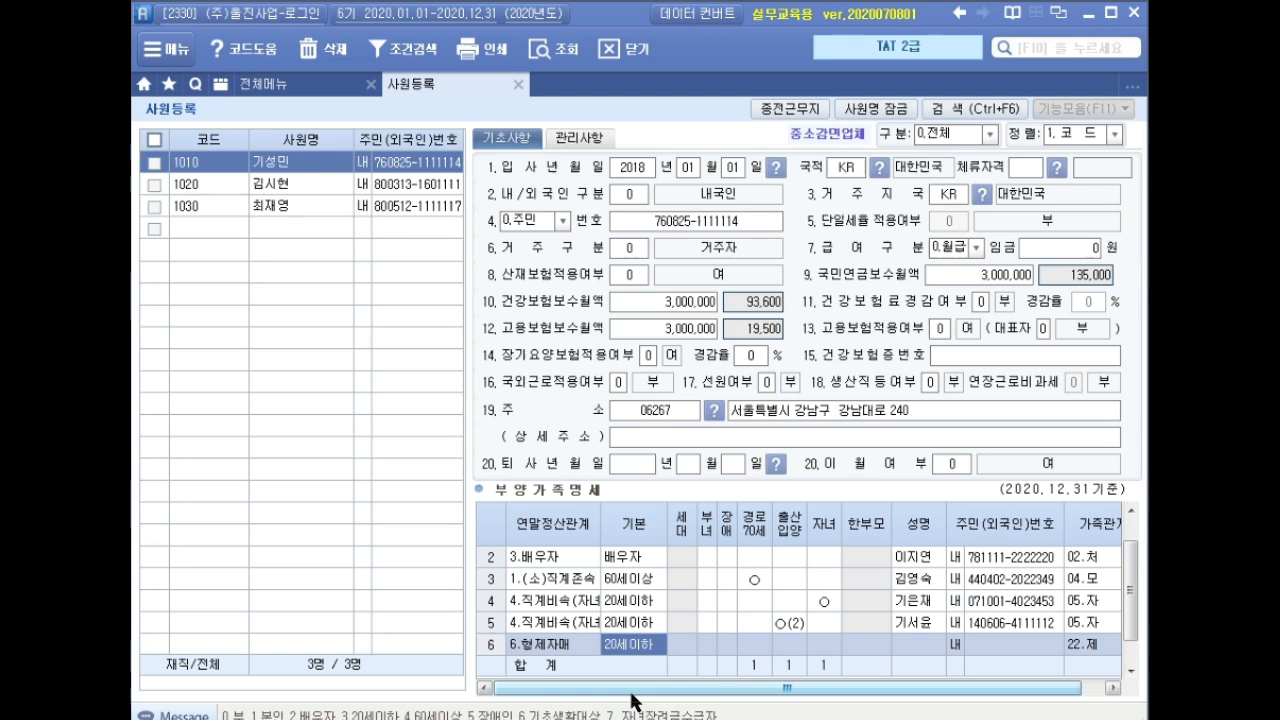
pyautogui.write('5')
pyautogui.press('Return')
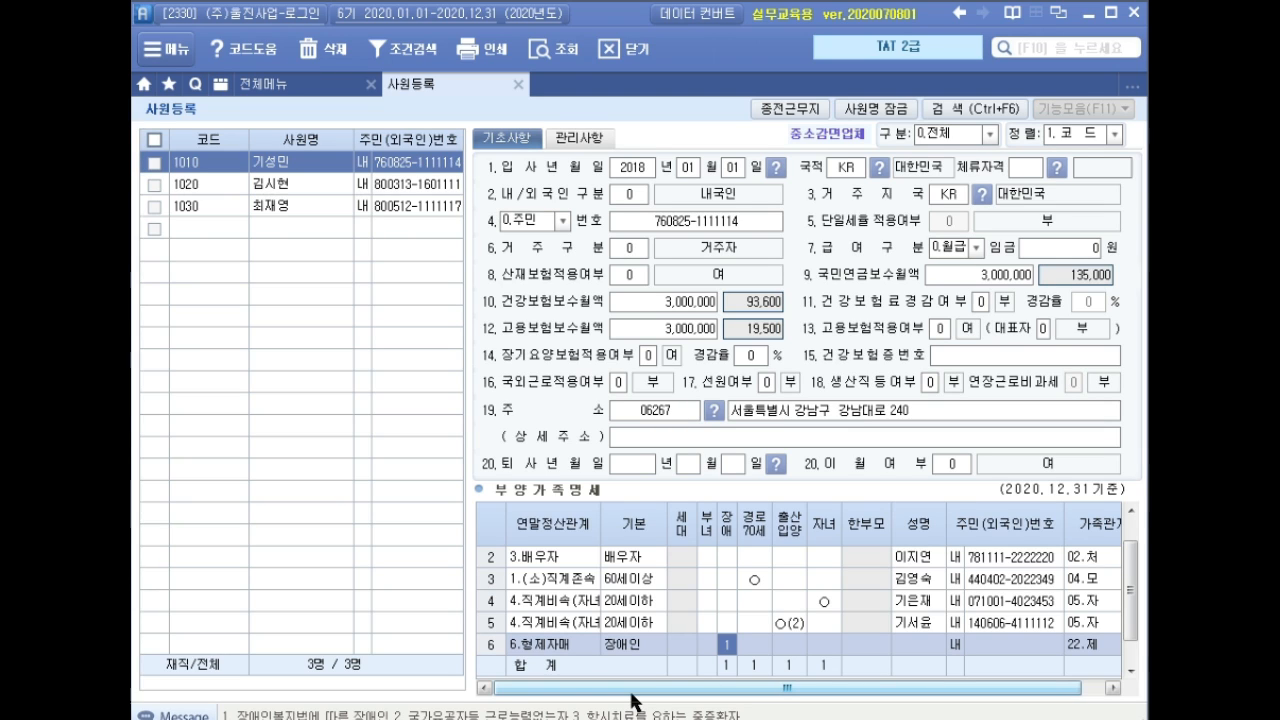
pyautogui.write('3')
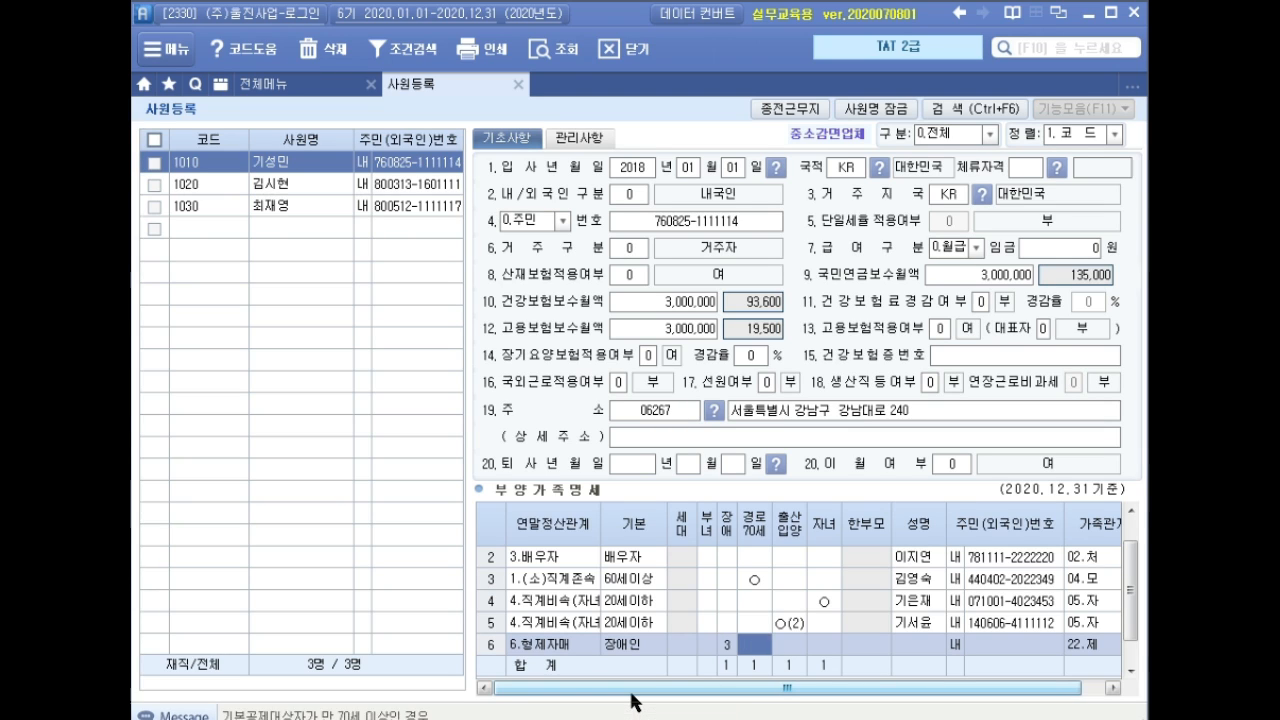
pyautogui.press('Return')
pyautogui.press('Return')
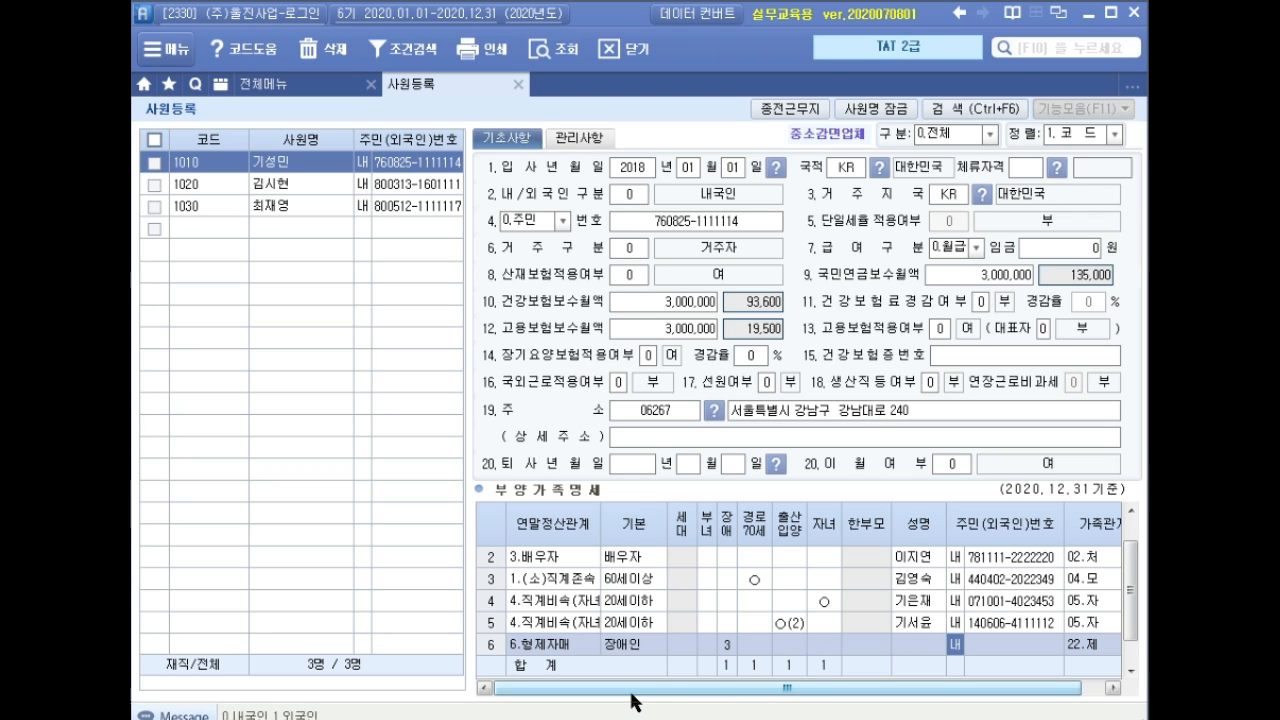
pyautogui.press('Left')
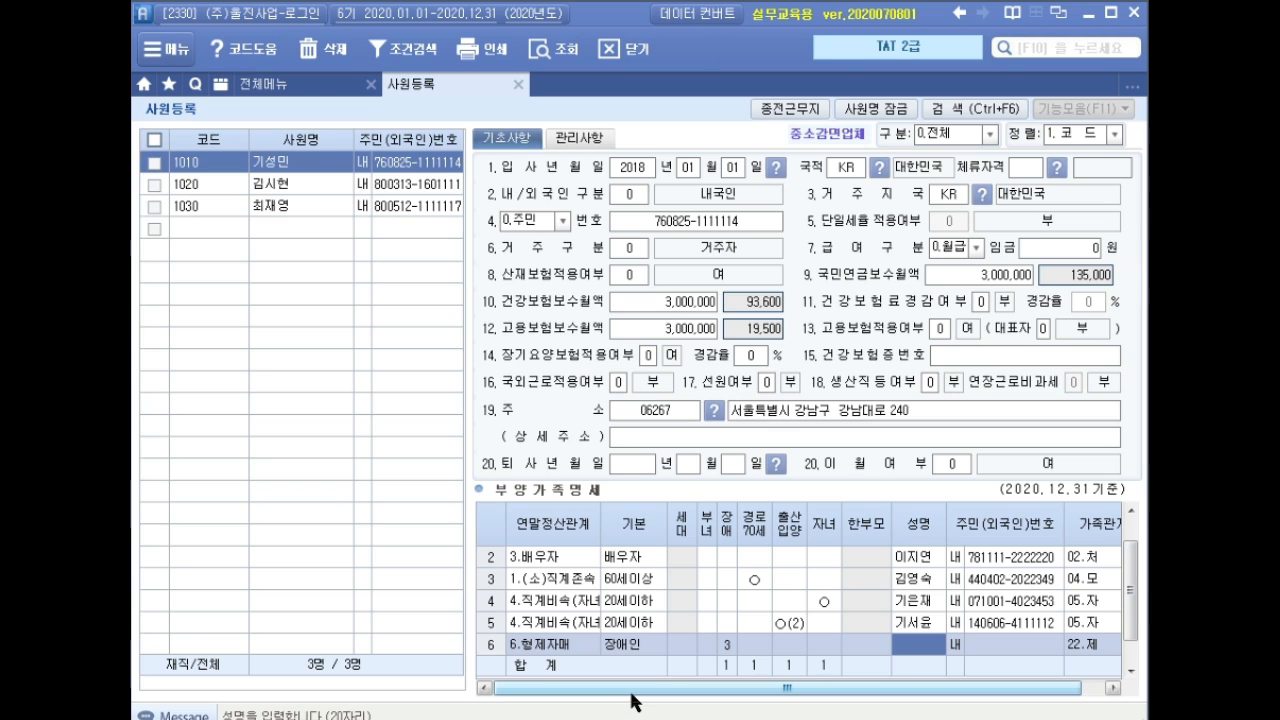
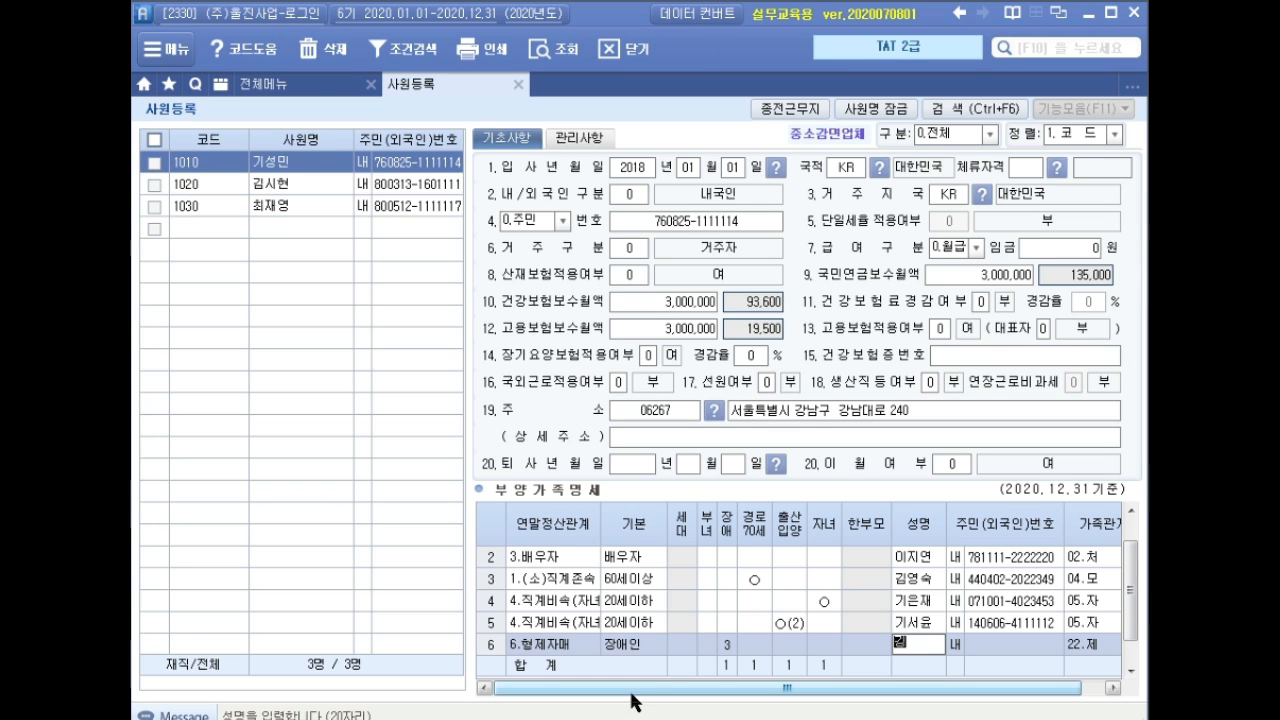
pyautogui.press('Return')
pyautogui.press('Return')
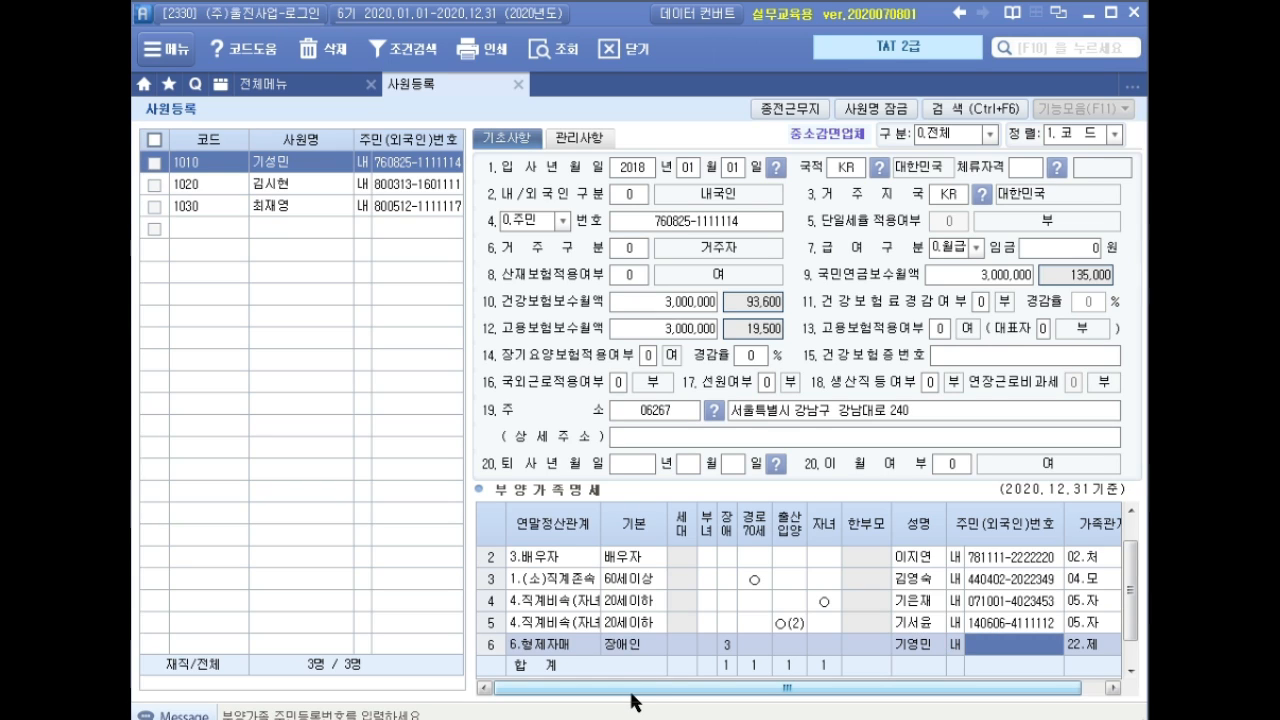
pyautogui.write('861111-1111111')
pyautogui.press('Return')
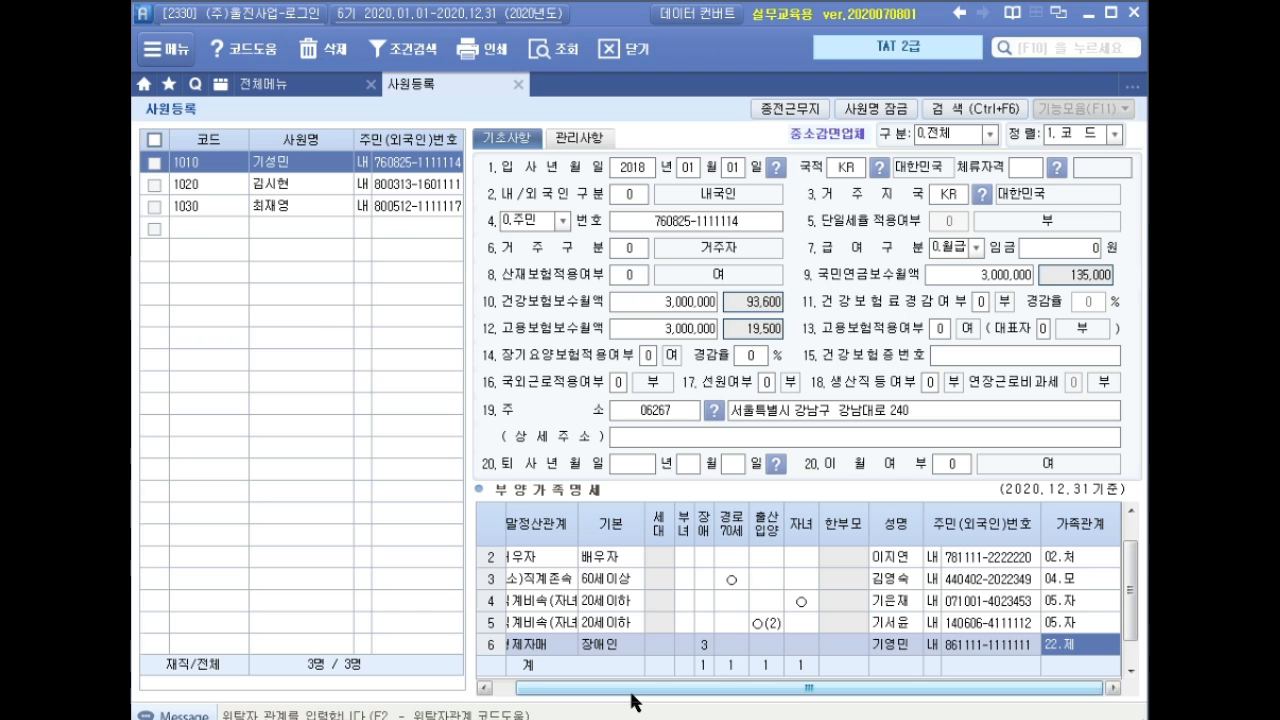
pyautogui.press('Return')
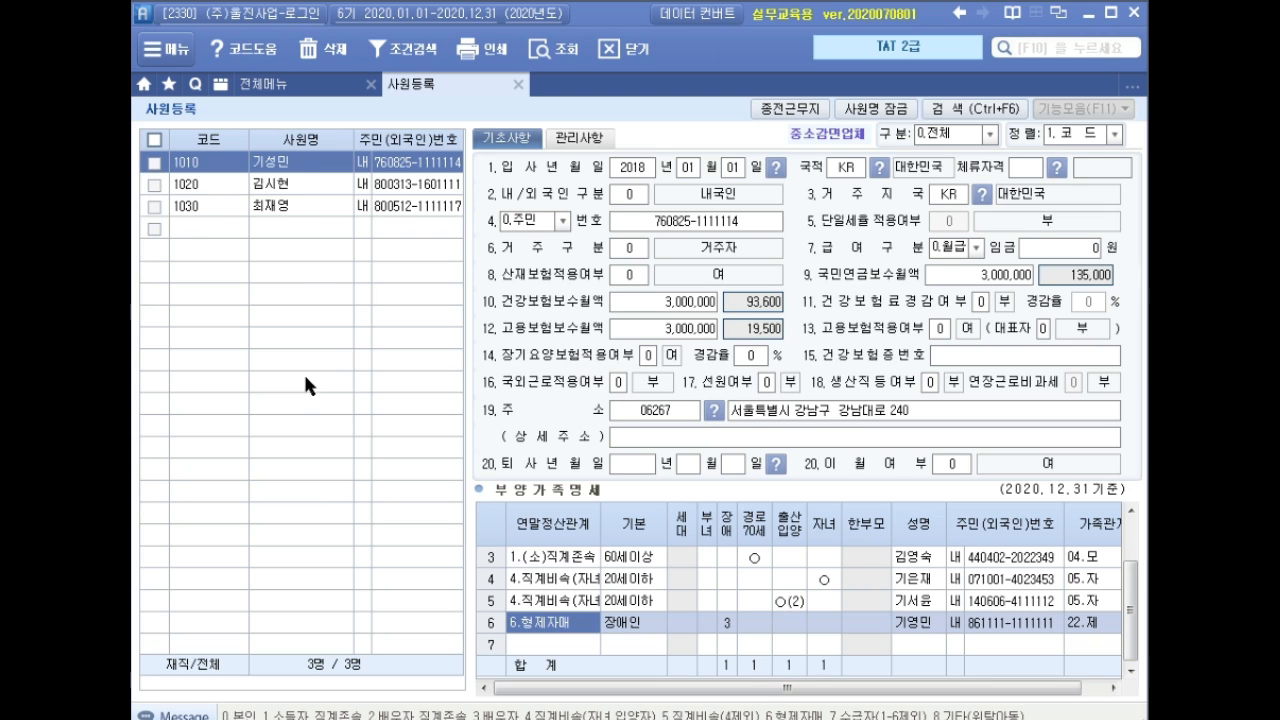
# Enter 2020-08-25 as employee 1020's 퇴사년월일, then leave 사원등록 for 급여자료입력.
pyautogui.click(288, 183)
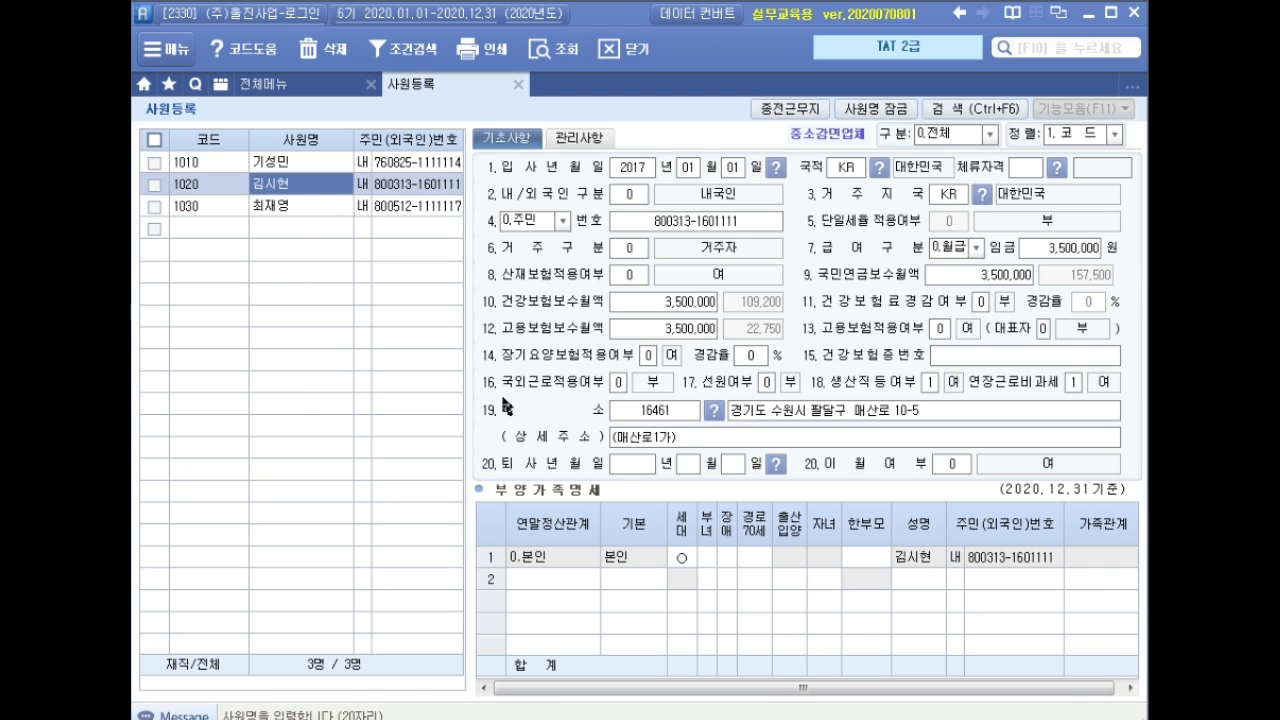
pyautogui.click(627, 465)
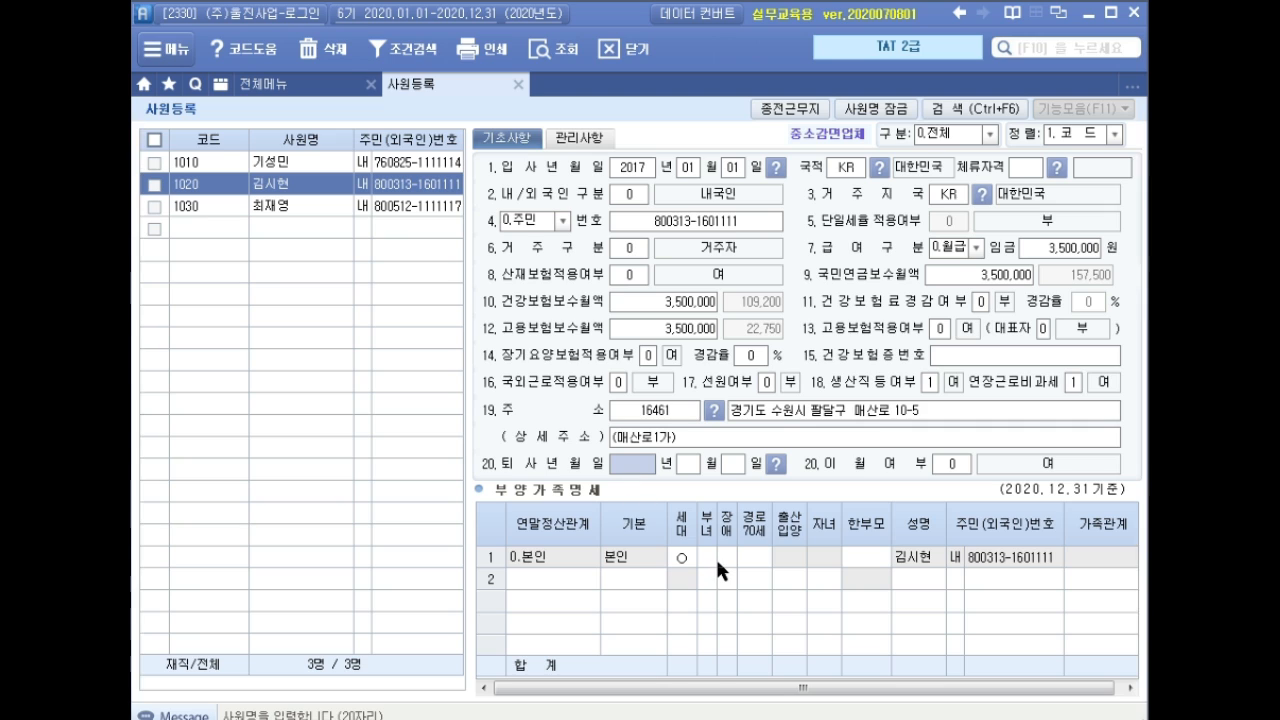
pyautogui.write('20')
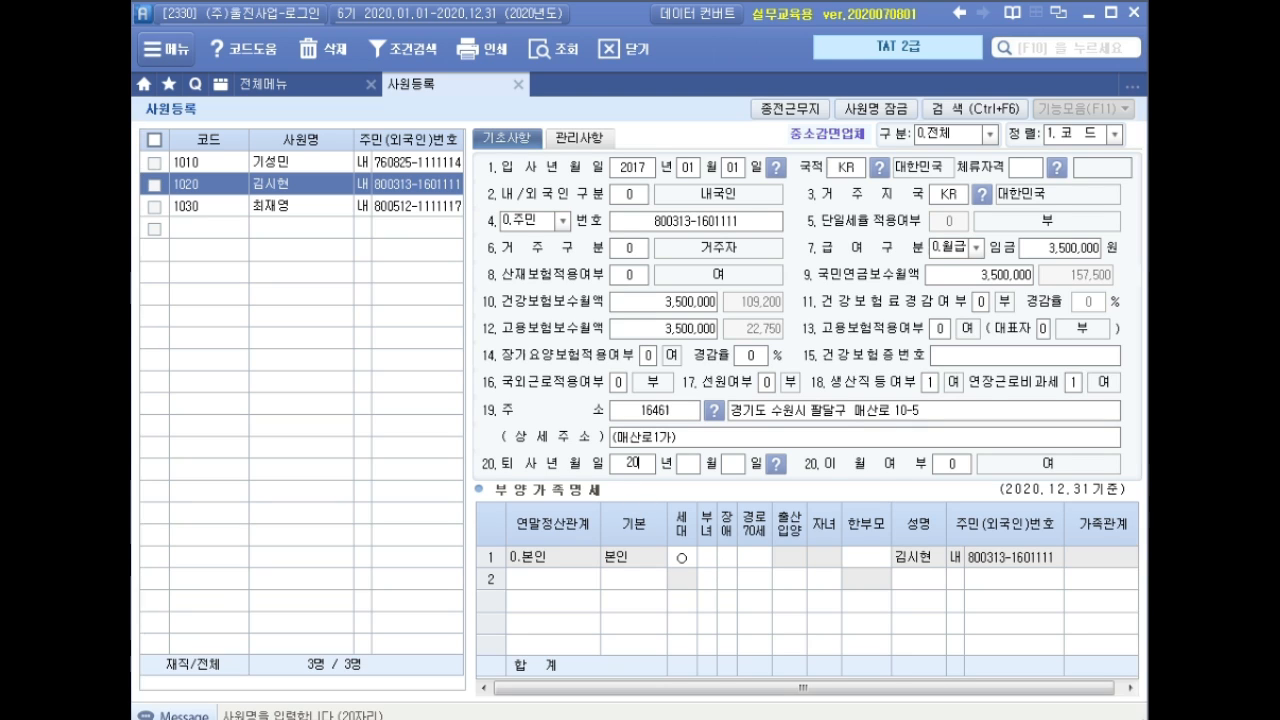
pyautogui.write('20 년 08 월 25')
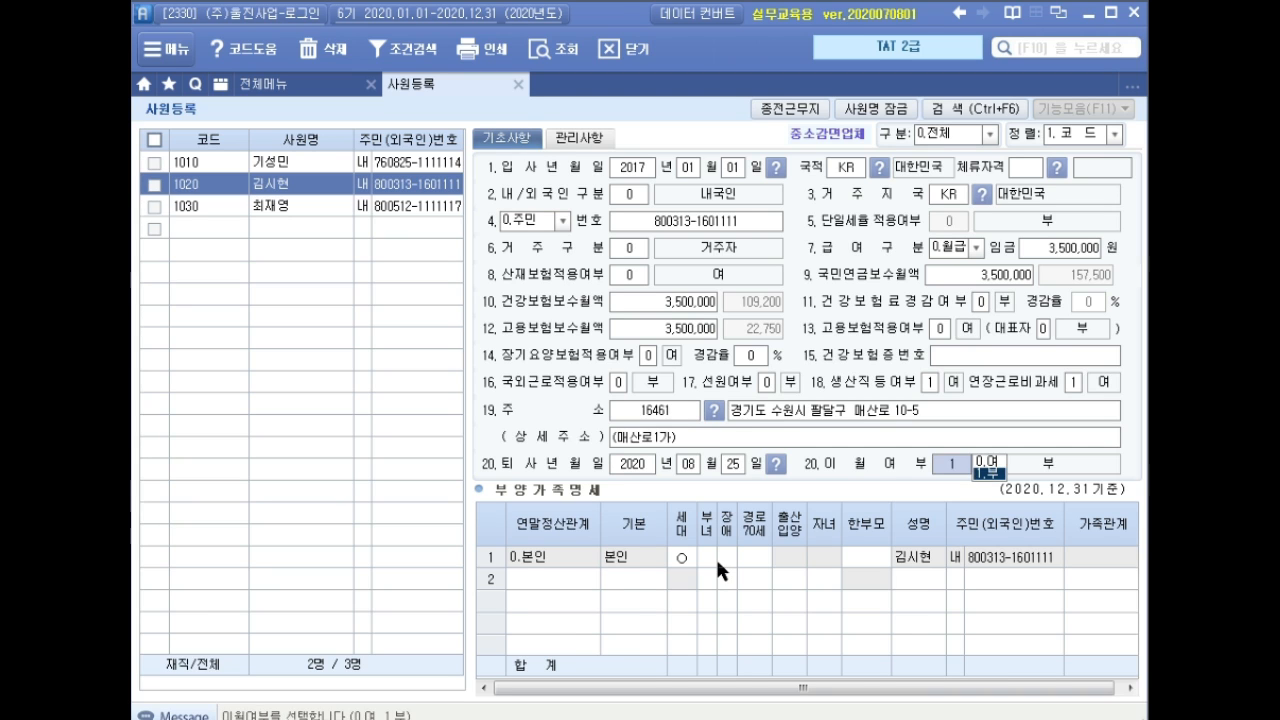
pyautogui.press('Return')
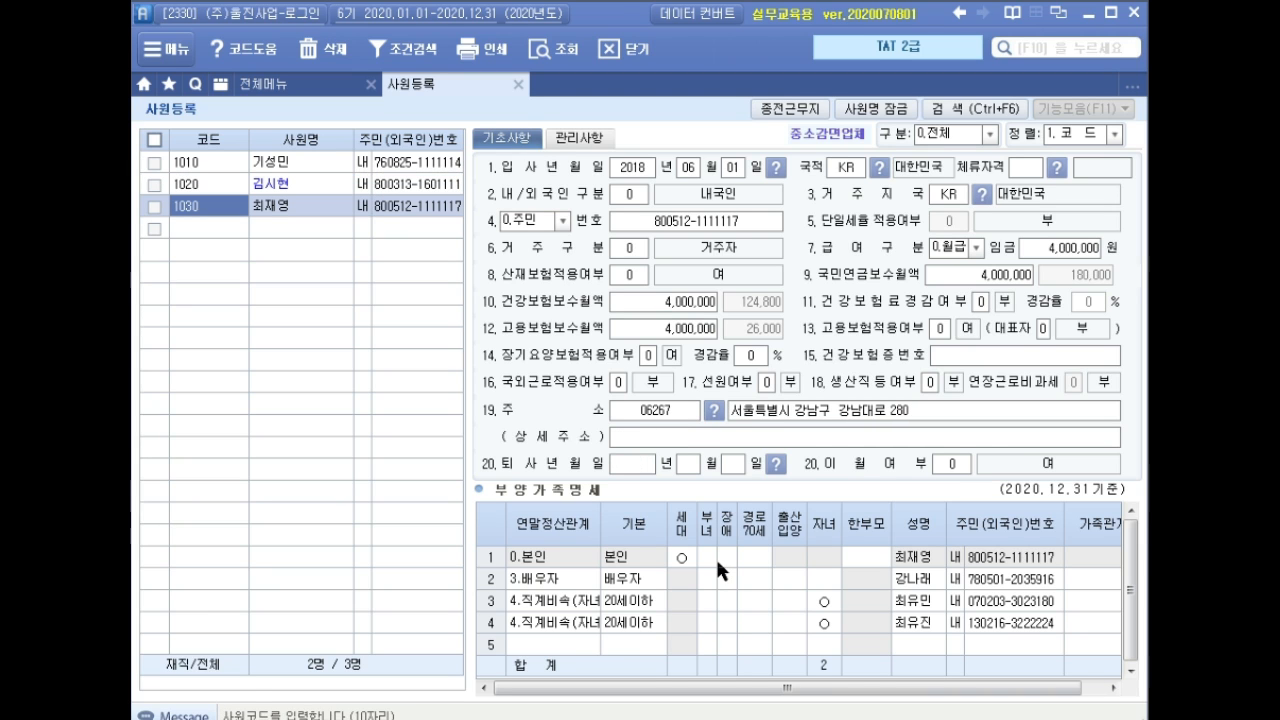
pyautogui.click(302, 185)
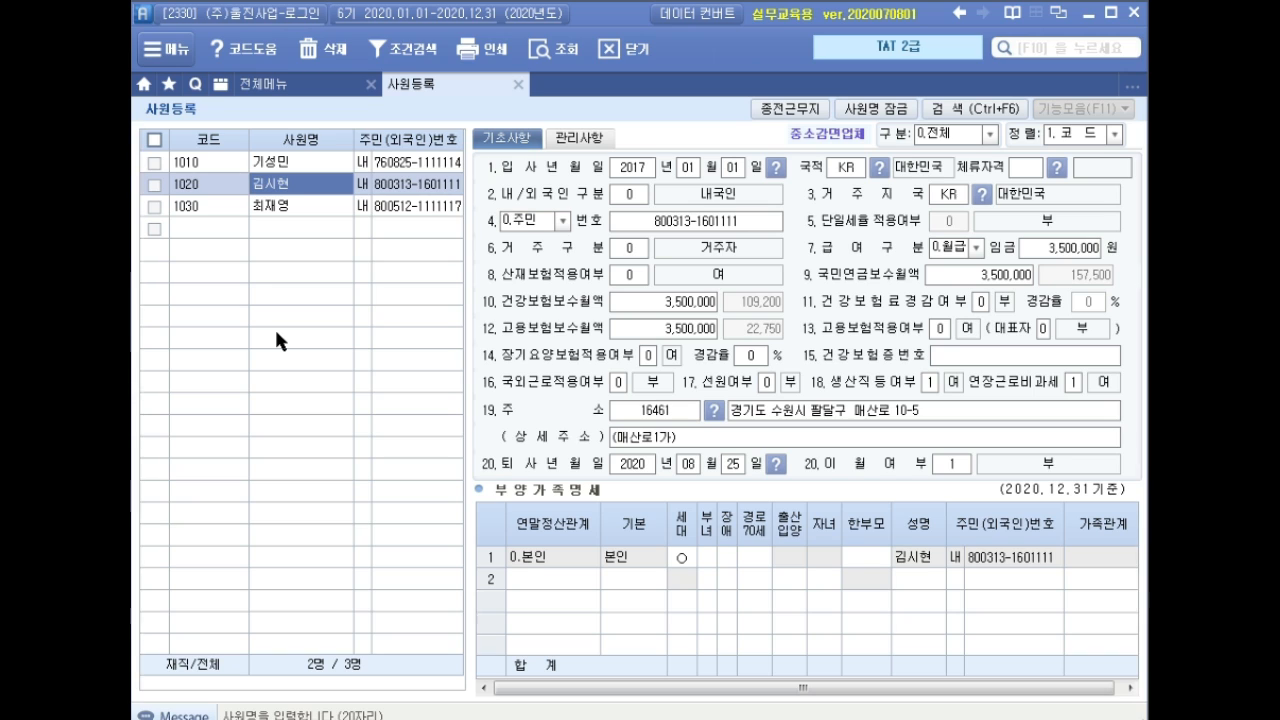
pyautogui.click(519, 86)
pyautogui.click(486, 180)
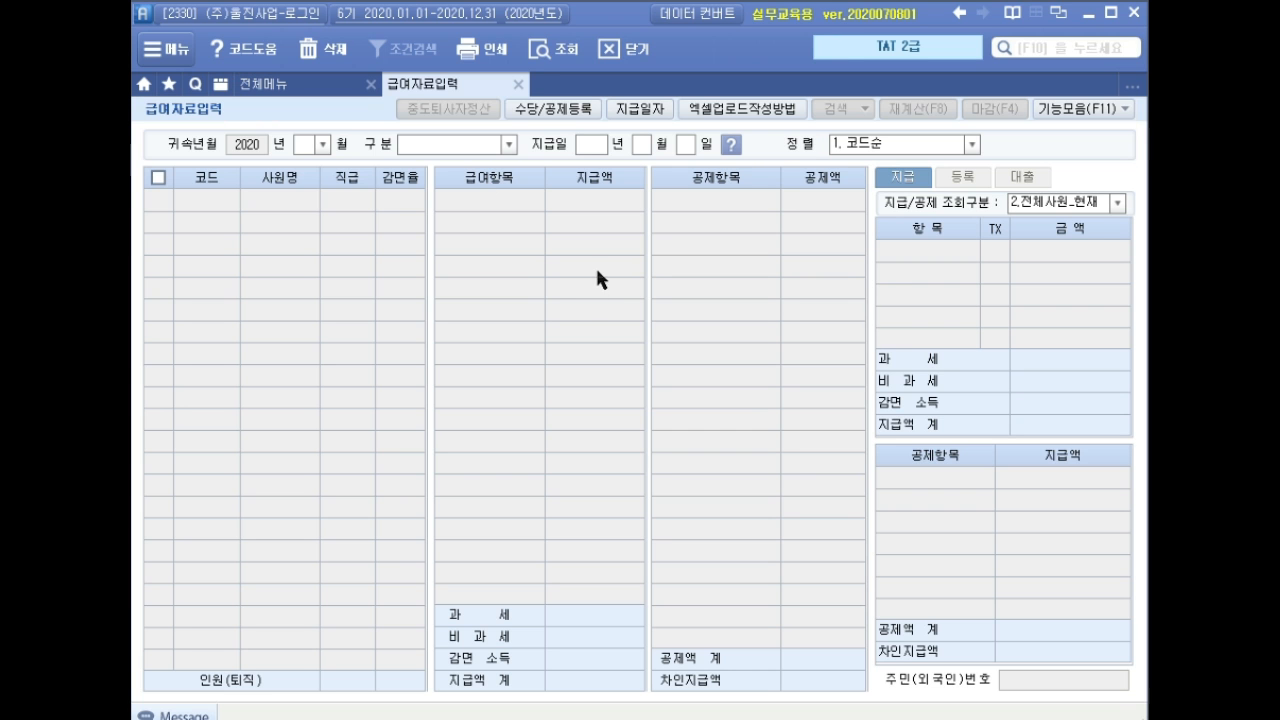
# Add deduction item 건강보험료정산 with the health insurance settlement type (2) in 공제등록.
pyautogui.click(543, 110)
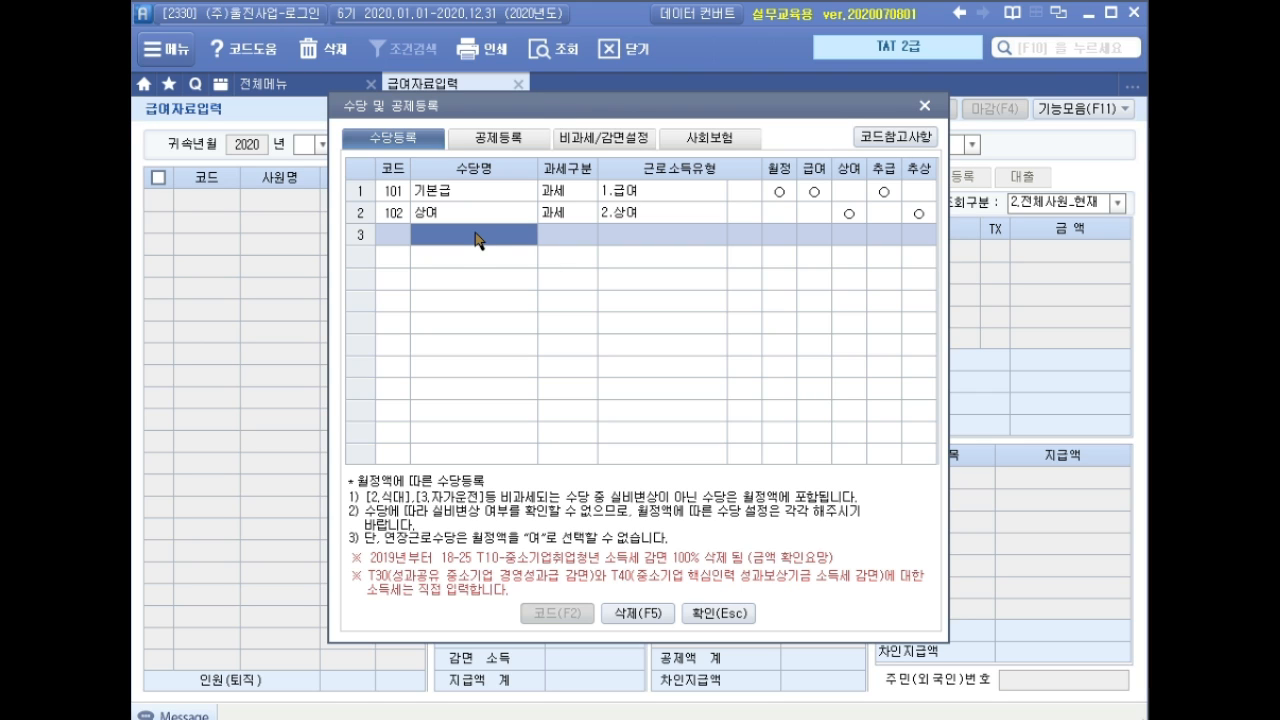
pyautogui.click(514, 143)
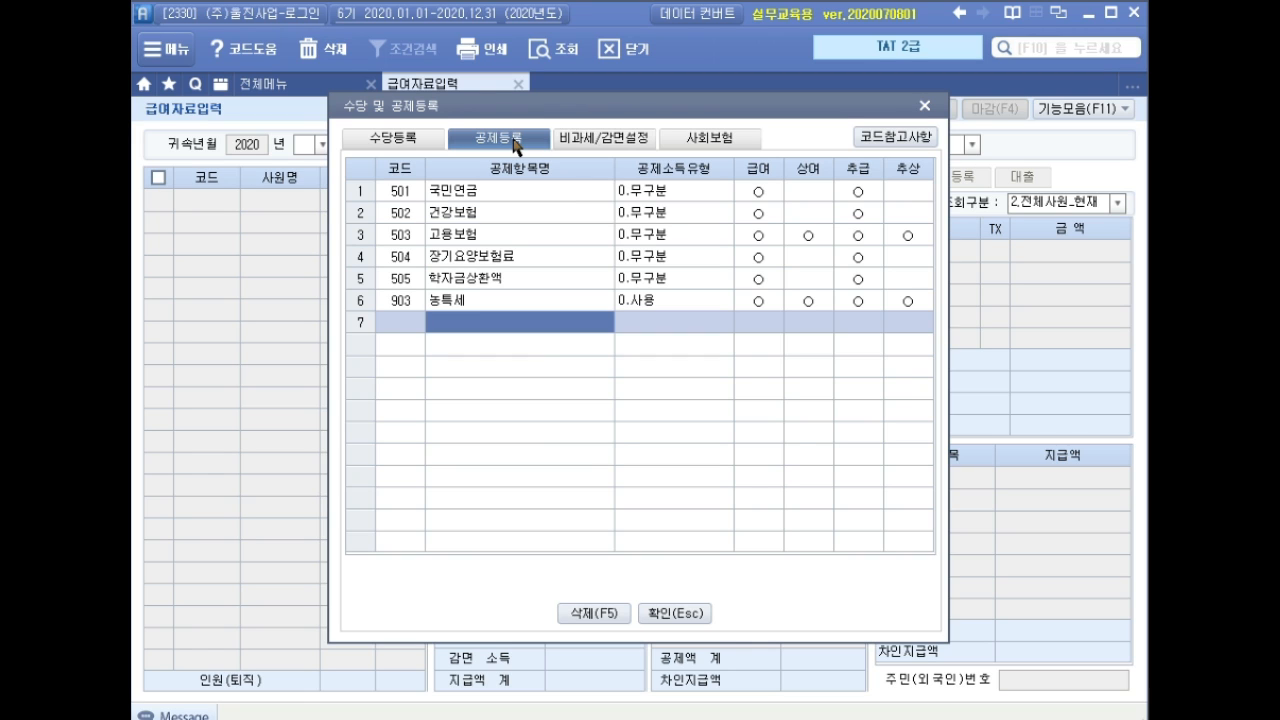
pyautogui.write('건강보험료정산')
pyautogui.press('Return')
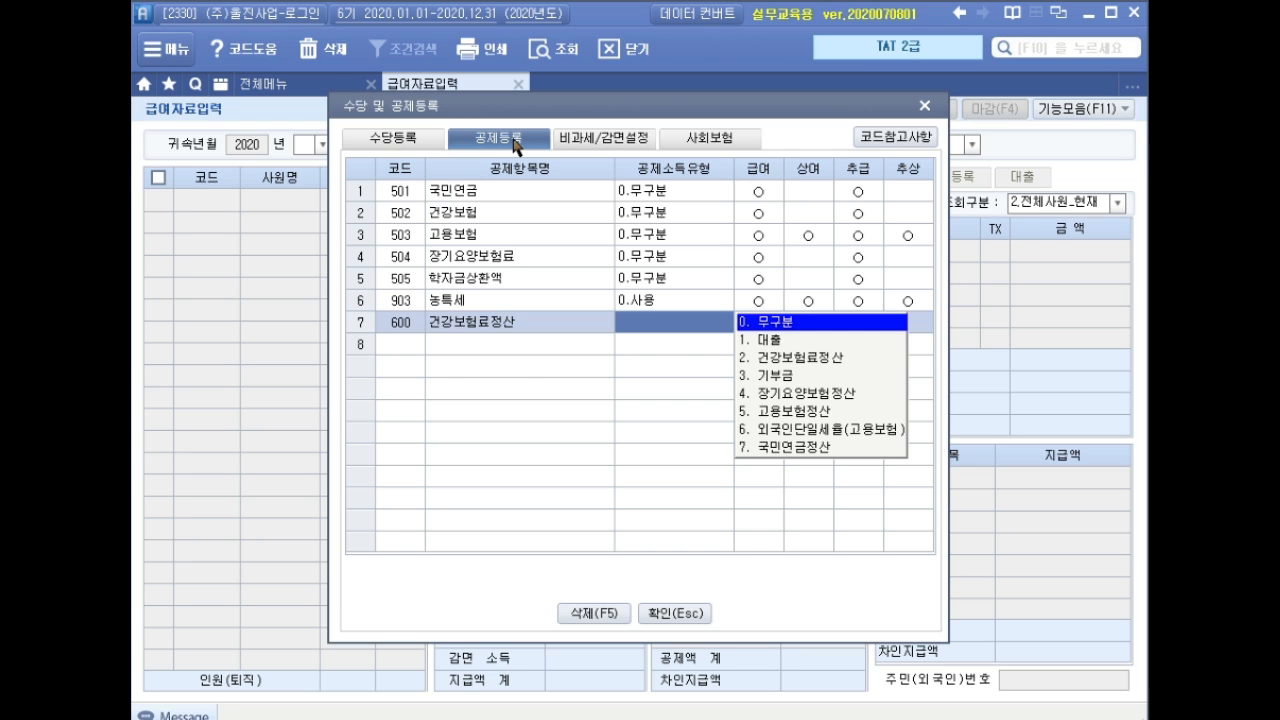
pyautogui.press('2')
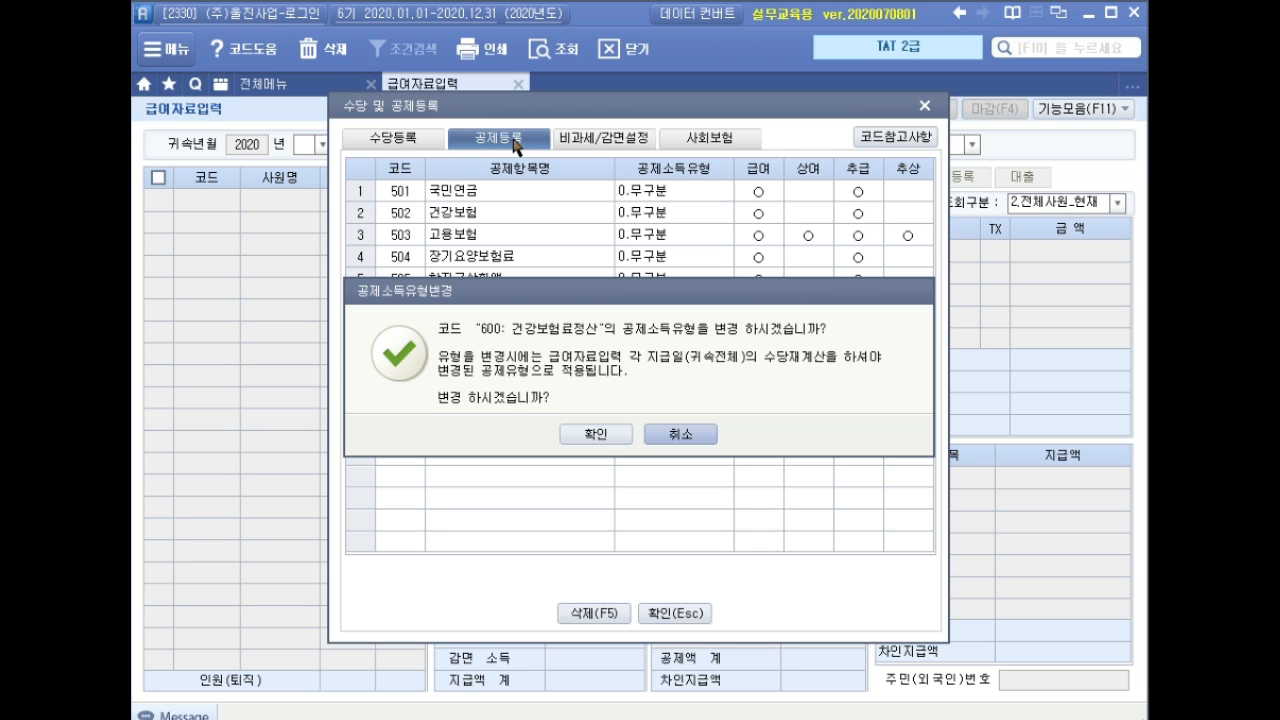
pyautogui.click(597, 435)
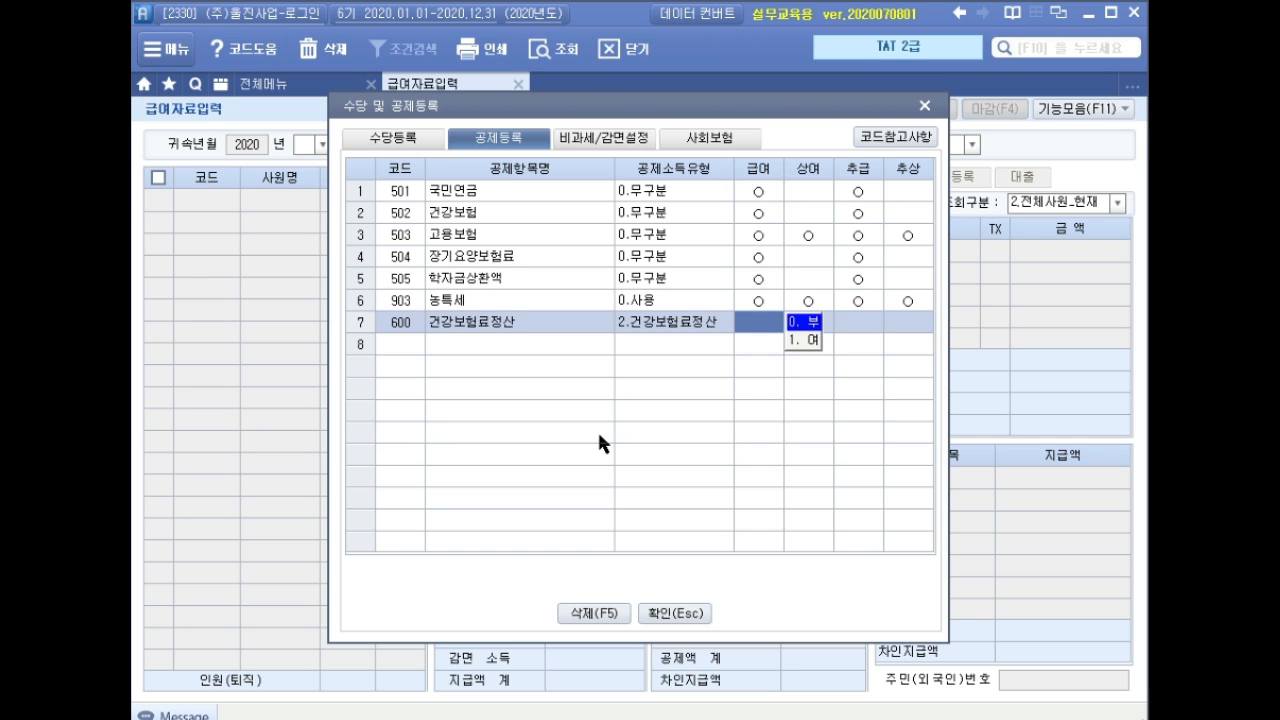
pyautogui.press('Return')
pyautogui.press('Return')
pyautogui.press('Return')
pyautogui.press('Return')
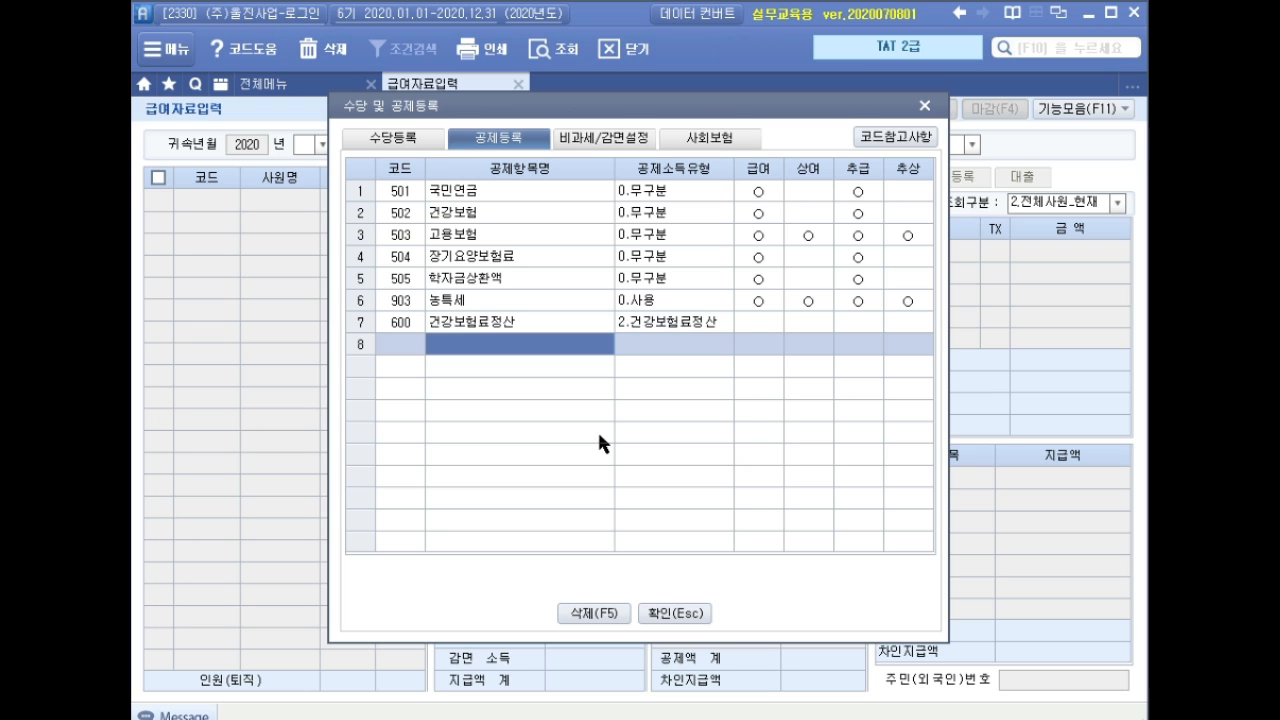
# Add deduction item 601 장기요양보험료정산 with type 4.장기요양보험정산.
pyautogui.write('장기')
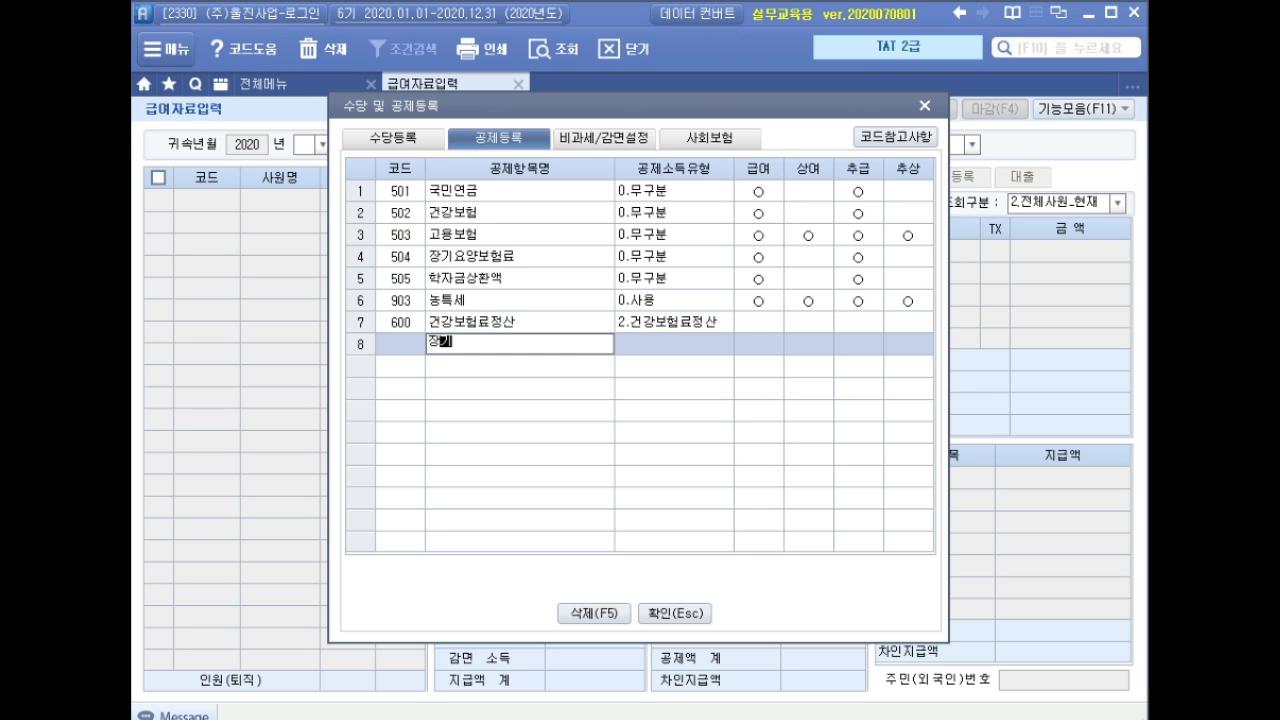
pyautogui.write('요양보험ㄹ')
pyautogui.write('료정산')
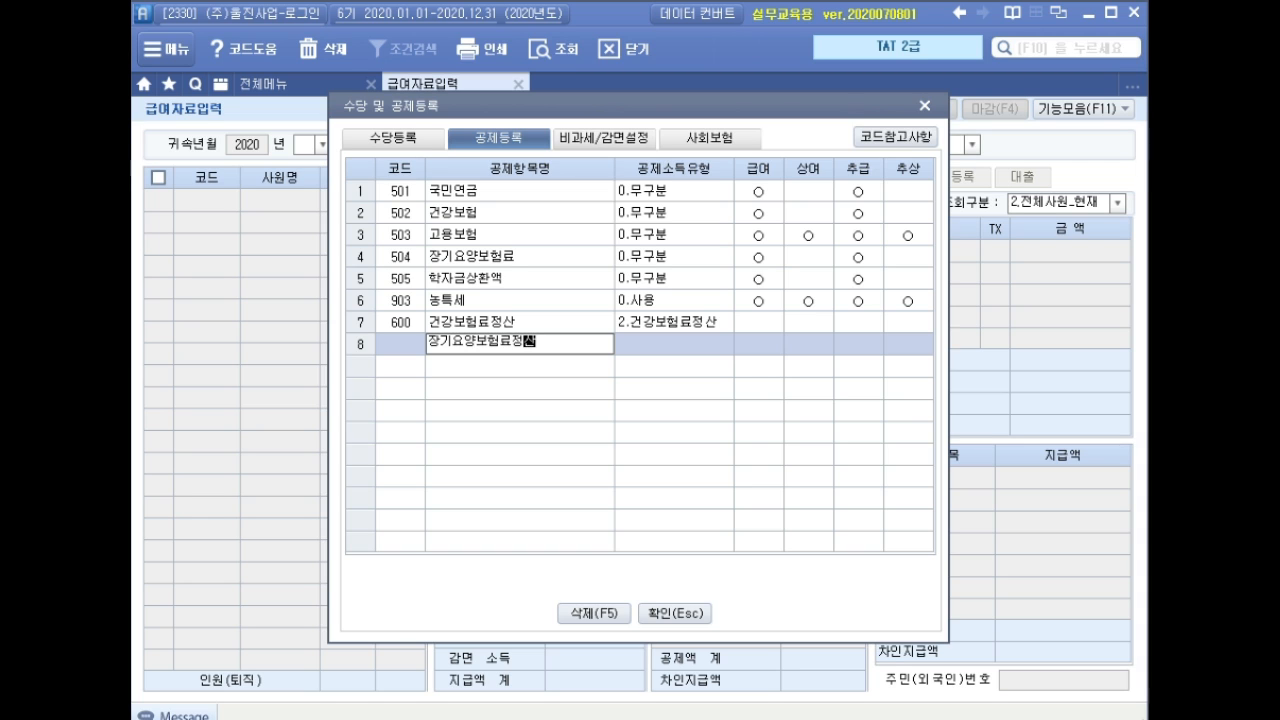
pyautogui.press('Return')
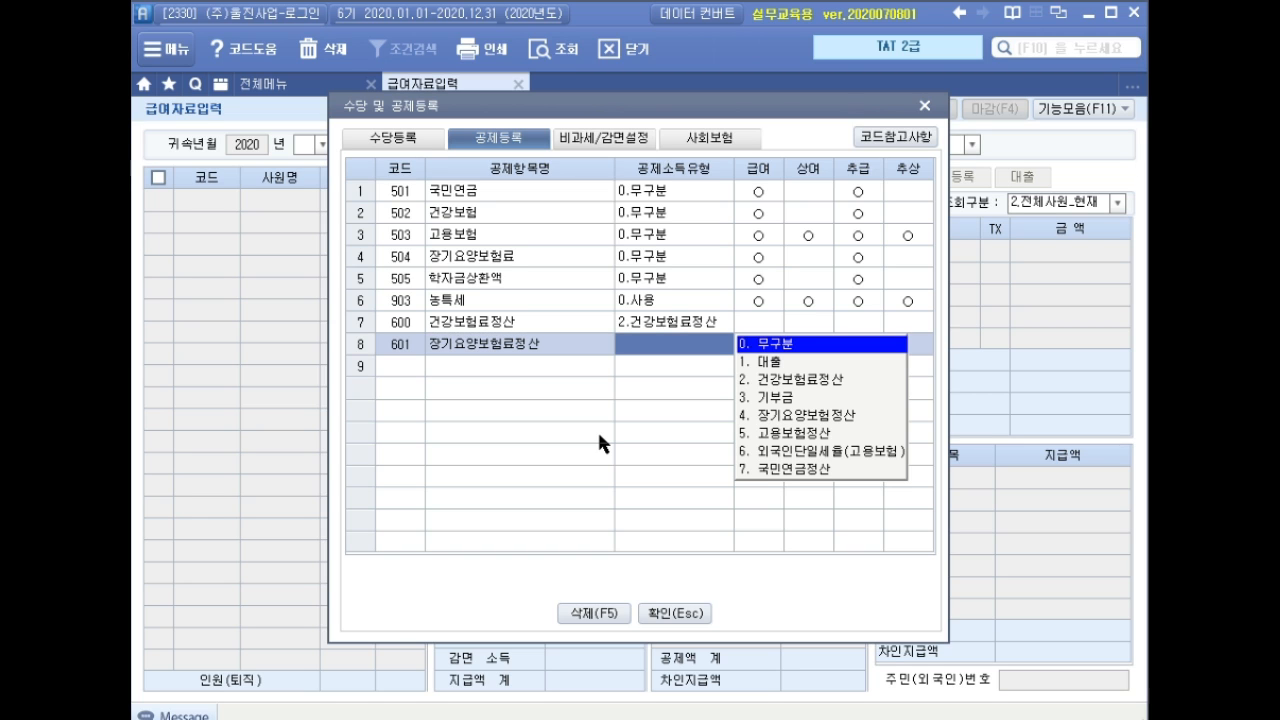
pyautogui.press('Return')
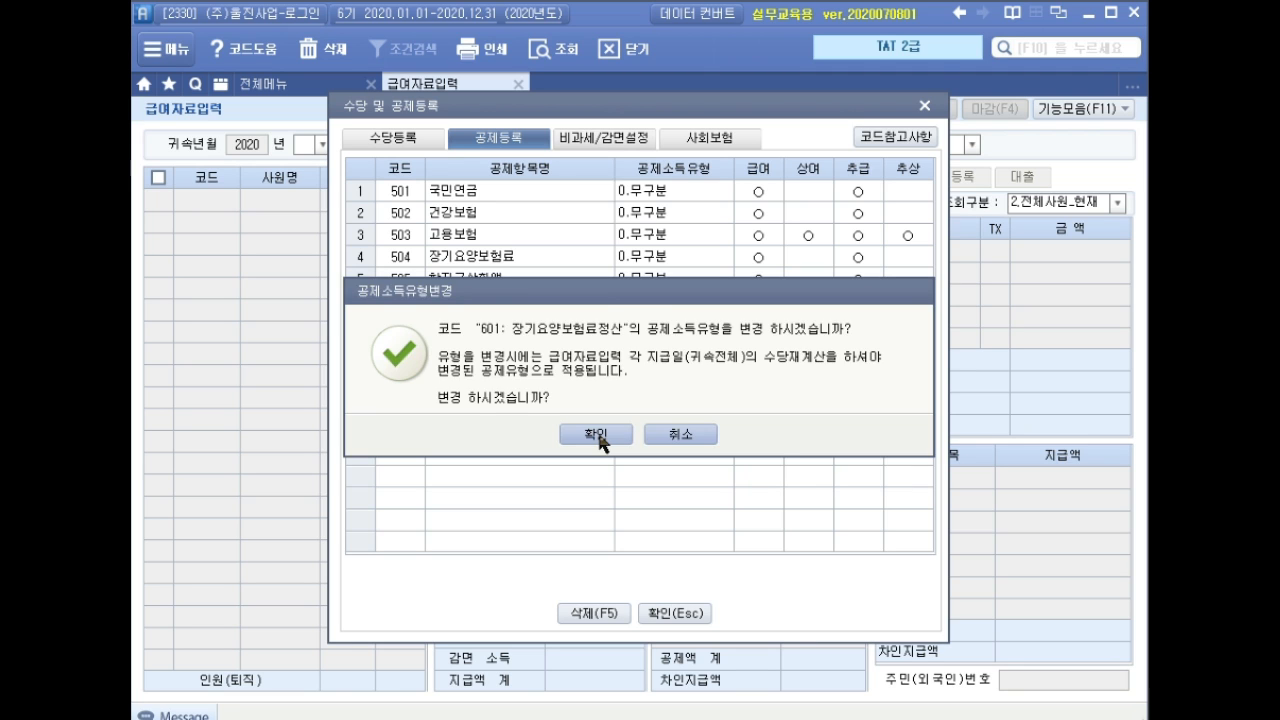
pyautogui.click(596, 434)
pyautogui.press('Return')
pyautogui.press('Return')
pyautogui.press('Return')
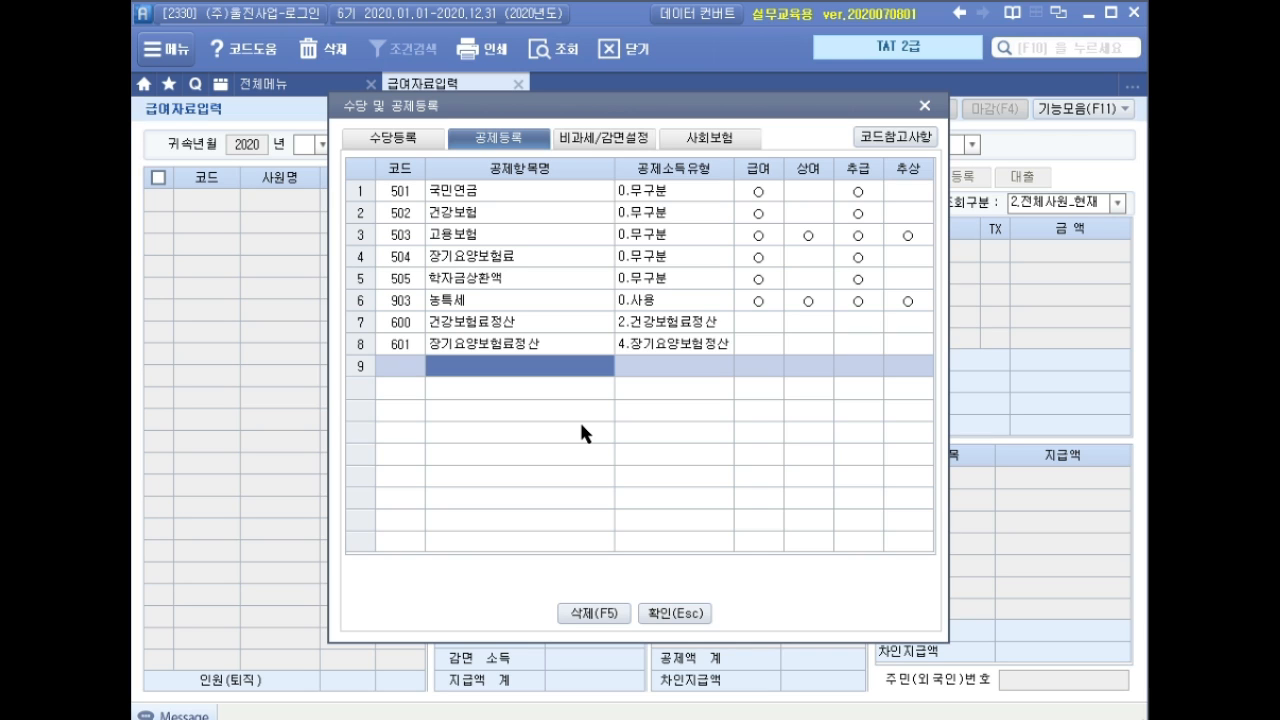
# Set the payroll to 귀속월 08, category 1.급여, pay date 2020-08-25.
pyautogui.click(674, 613)
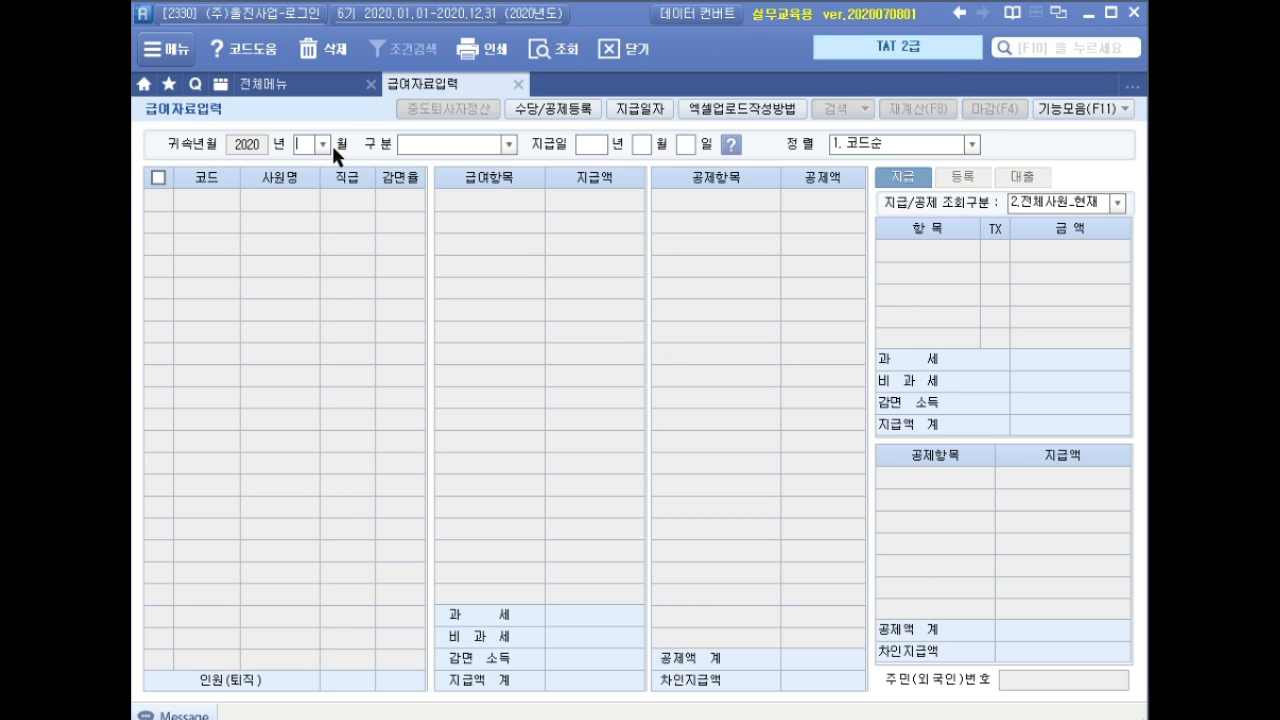
pyautogui.write('08')
pyautogui.press('Return')
pyautogui.click(508, 144)
pyautogui.click(467, 163)
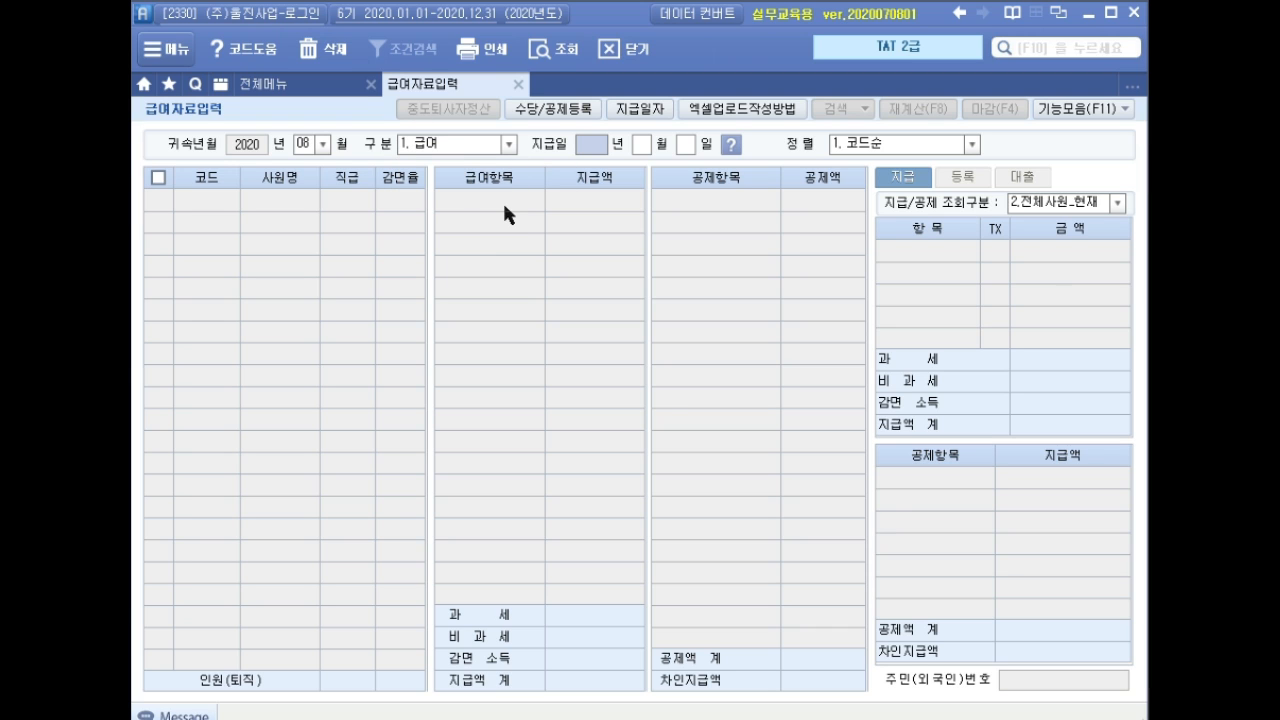
pyautogui.write('2020')
pyautogui.press('Return')
pyautogui.write('08')
pyautogui.press('Return')
pyautogui.write('25')
pyautogui.press('Return')
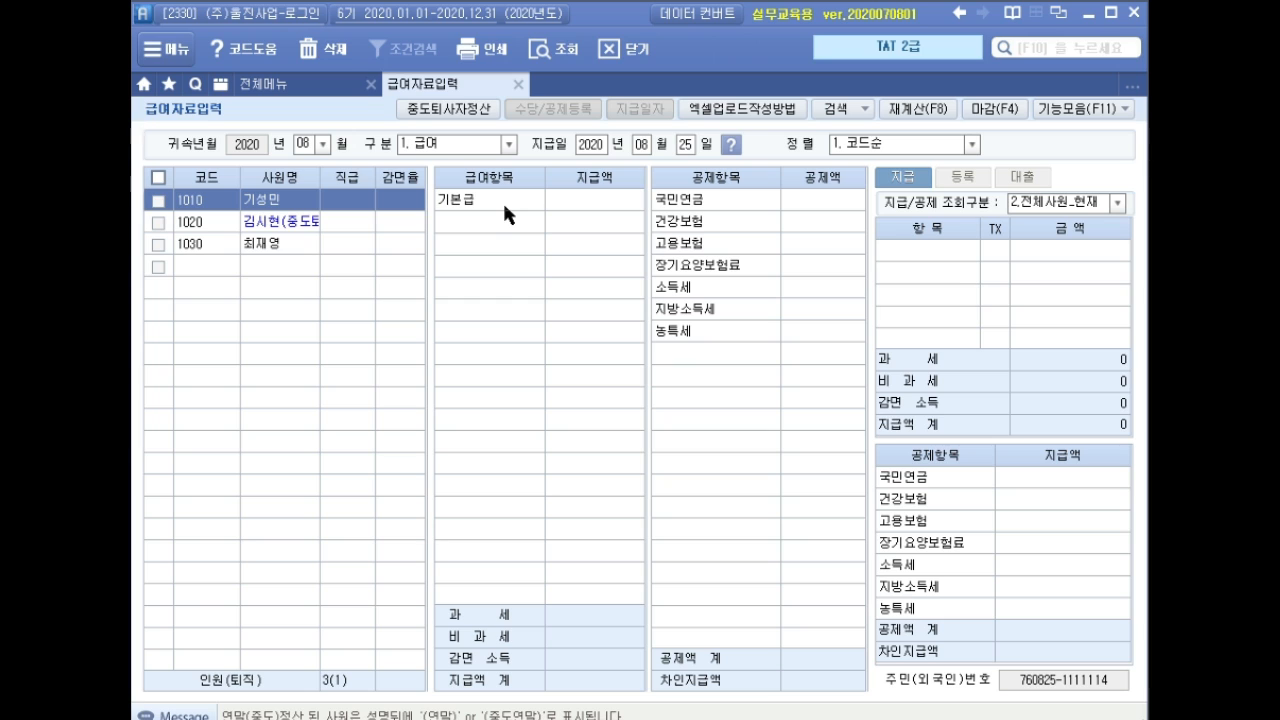
# Enter base pay 3,500,000 for employee 1020 so deductions are calculated.
pyautogui.press('Down')
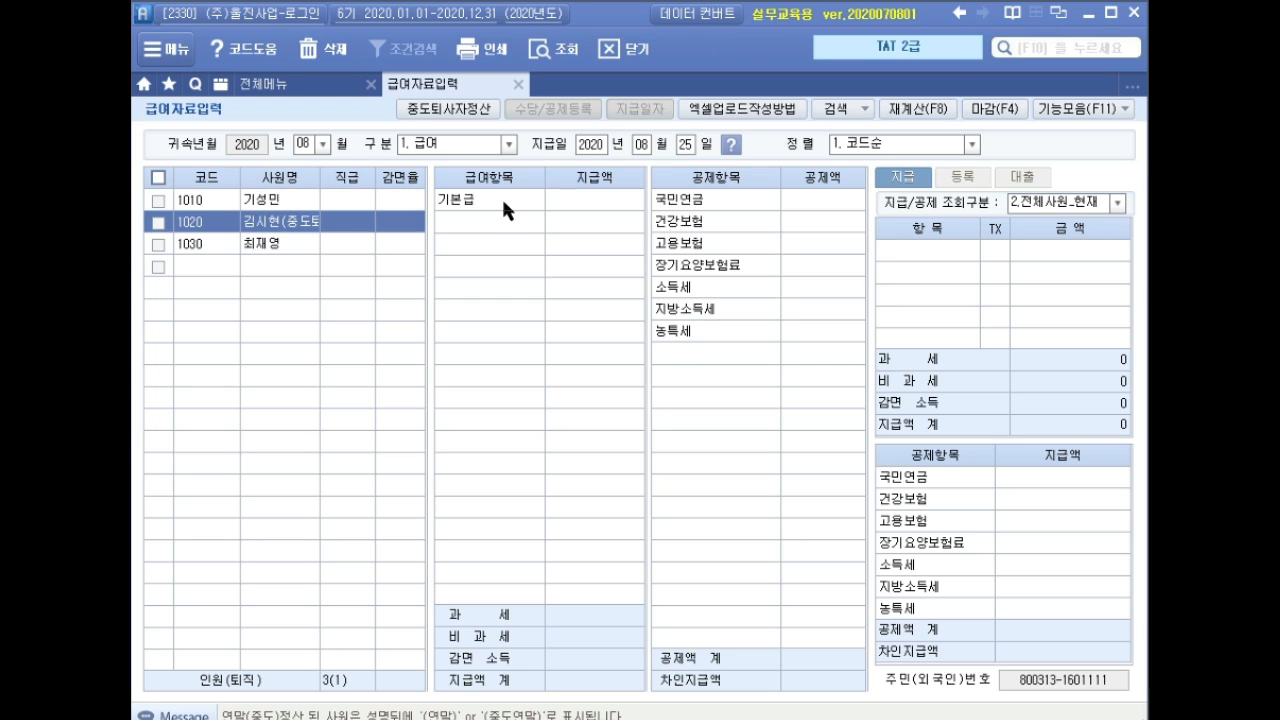
pyautogui.click(501, 193)
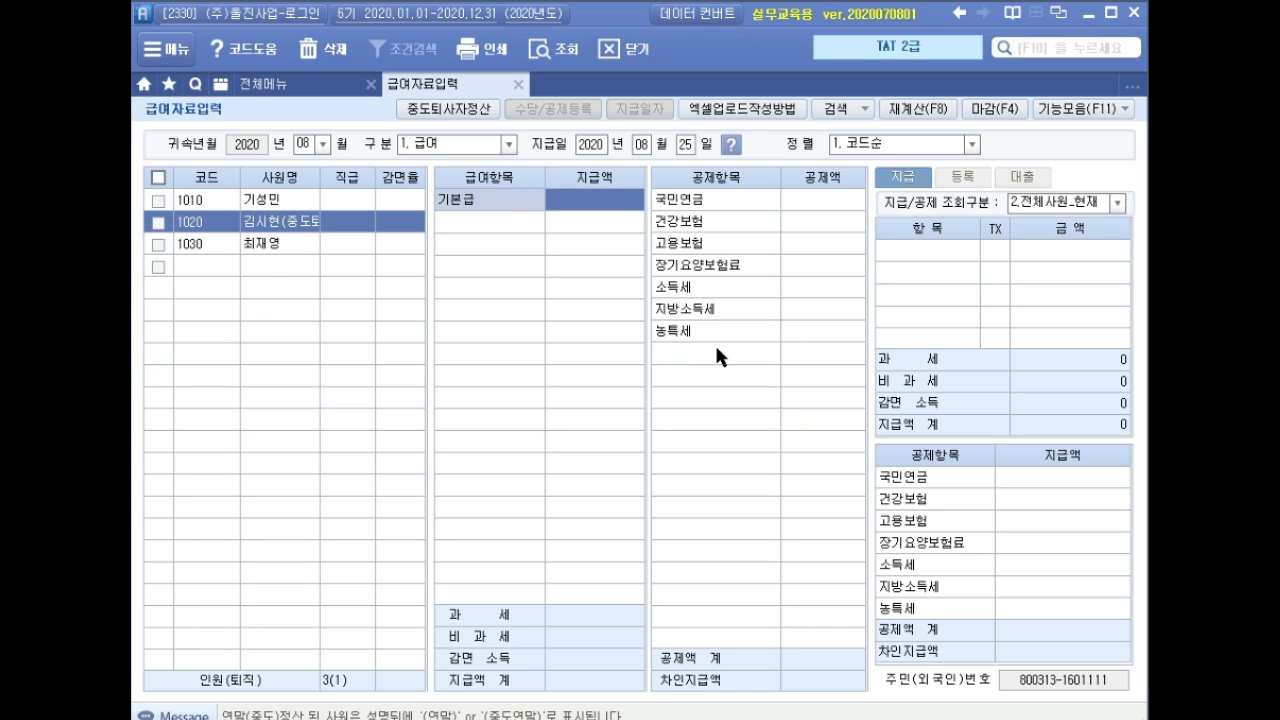
pyautogui.write('20')
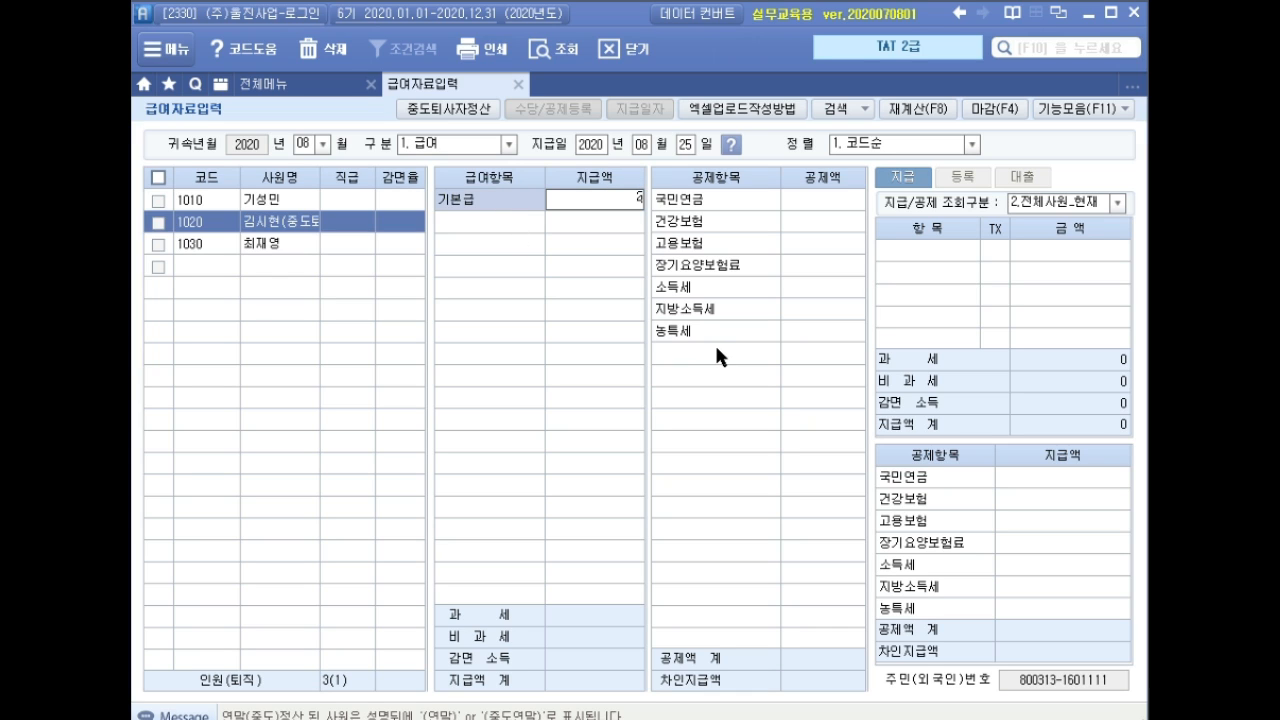
pyautogui.press('BackSpace')
pyautogui.press('BackSpace')
pyautogui.write('3500000')
pyautogui.press('Return')
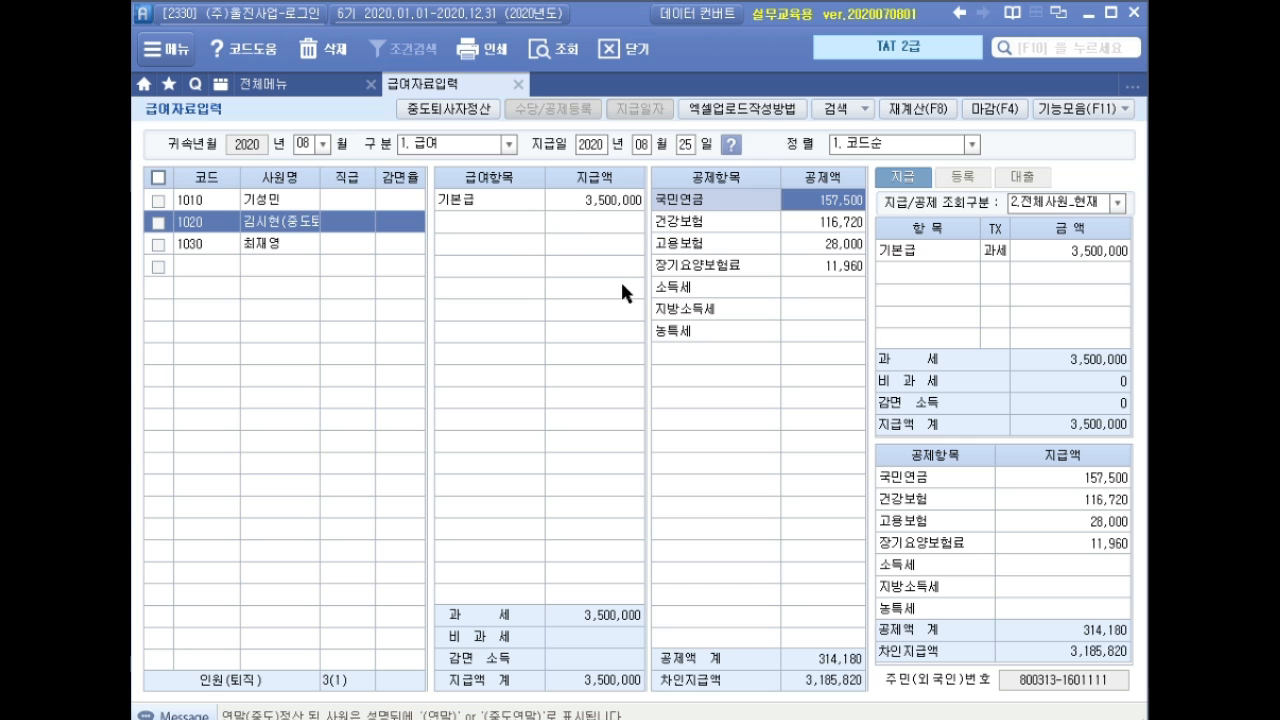
pyautogui.press('Escape')
pyautogui.press('Escape')
pyautogui.press('Escape')
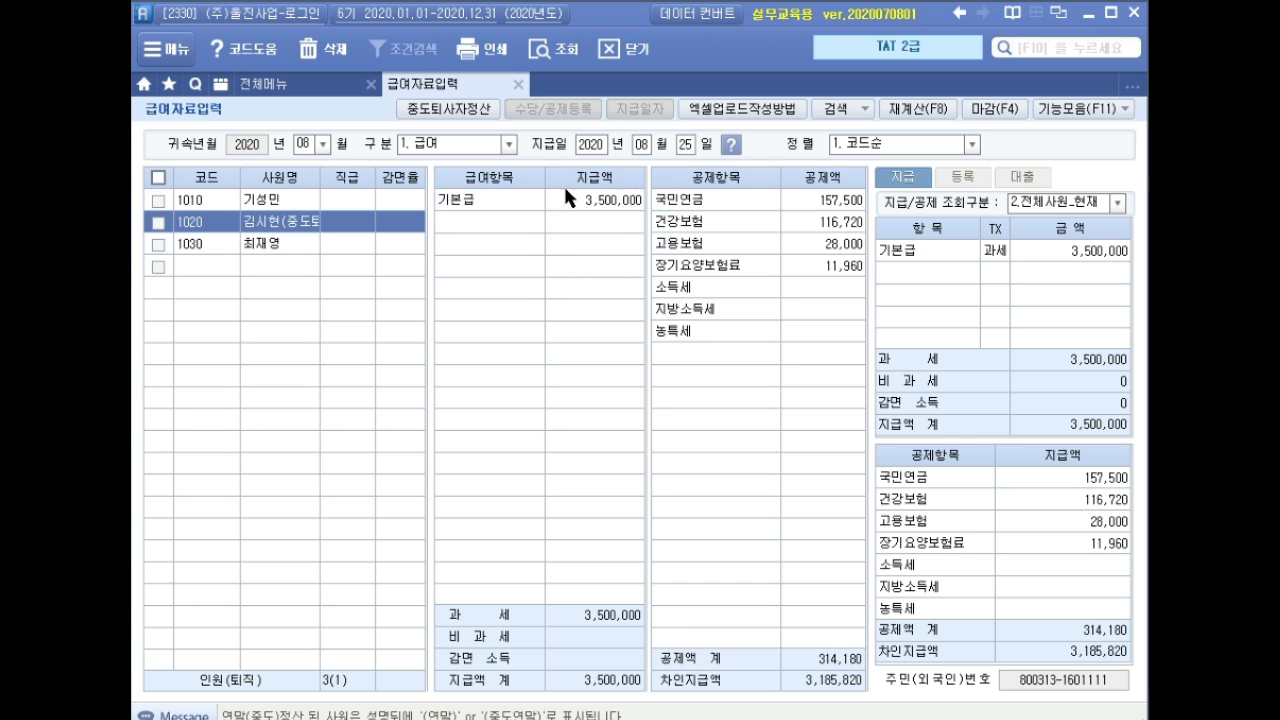
# Set 급여 and 추급 to 1.여 for deduction items 600 and 601, then save.
pyautogui.click(555, 109)
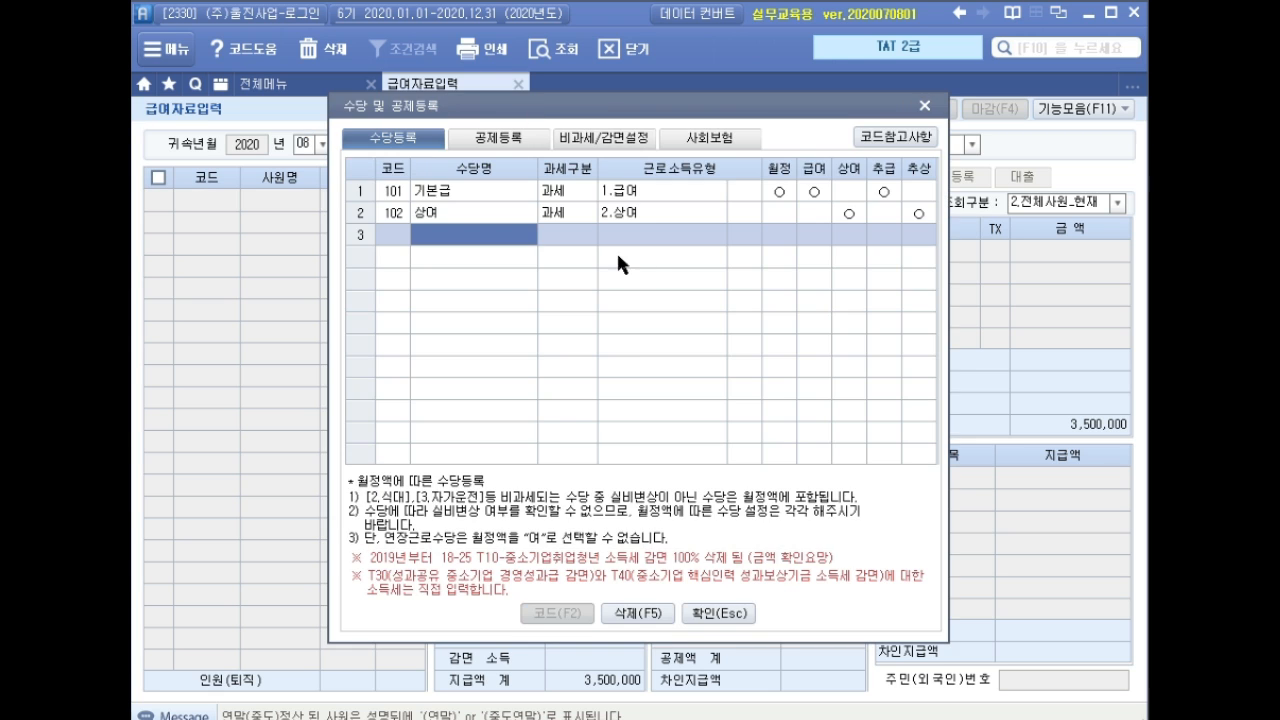
pyautogui.click(517, 142)
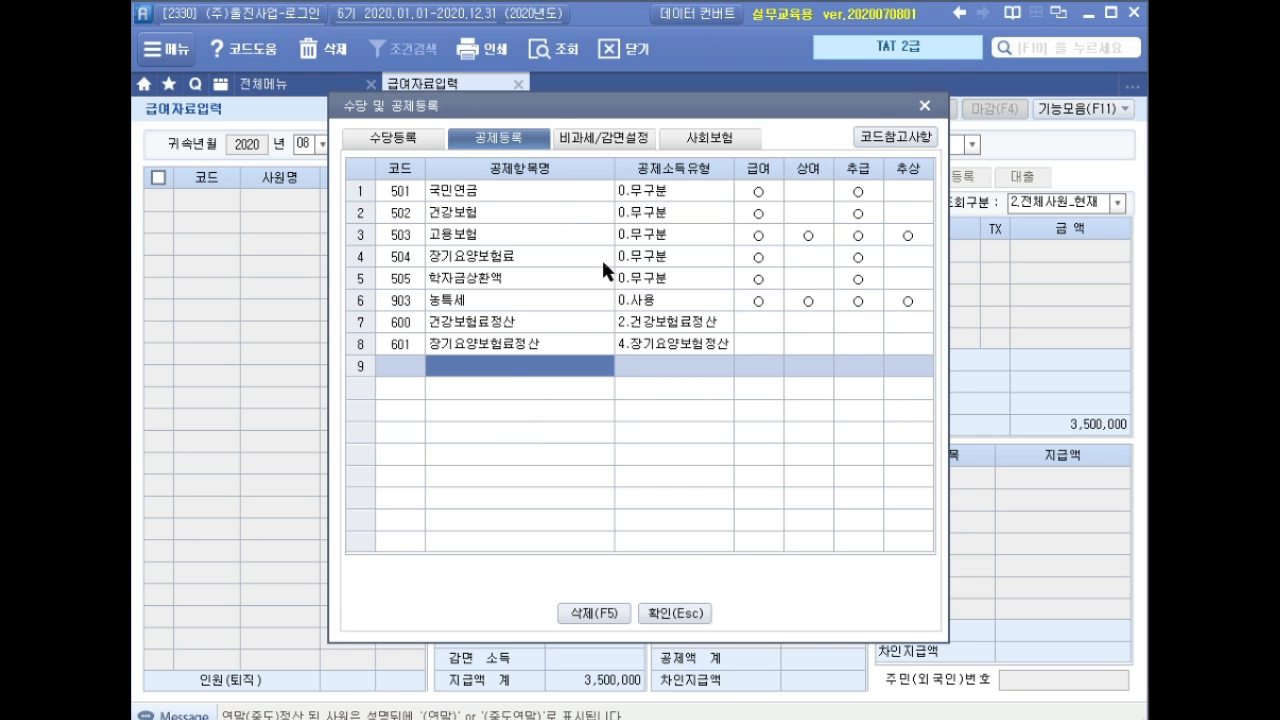
pyautogui.click(762, 328)
pyautogui.click(793, 336)
pyautogui.press('Return')
pyautogui.write('1')
pyautogui.press('Return')
pyautogui.press('Return')
pyautogui.press('Return')
pyautogui.press('Return')
pyautogui.write('1')
pyautogui.press('Return')
pyautogui.press('Return')
pyautogui.write('1')
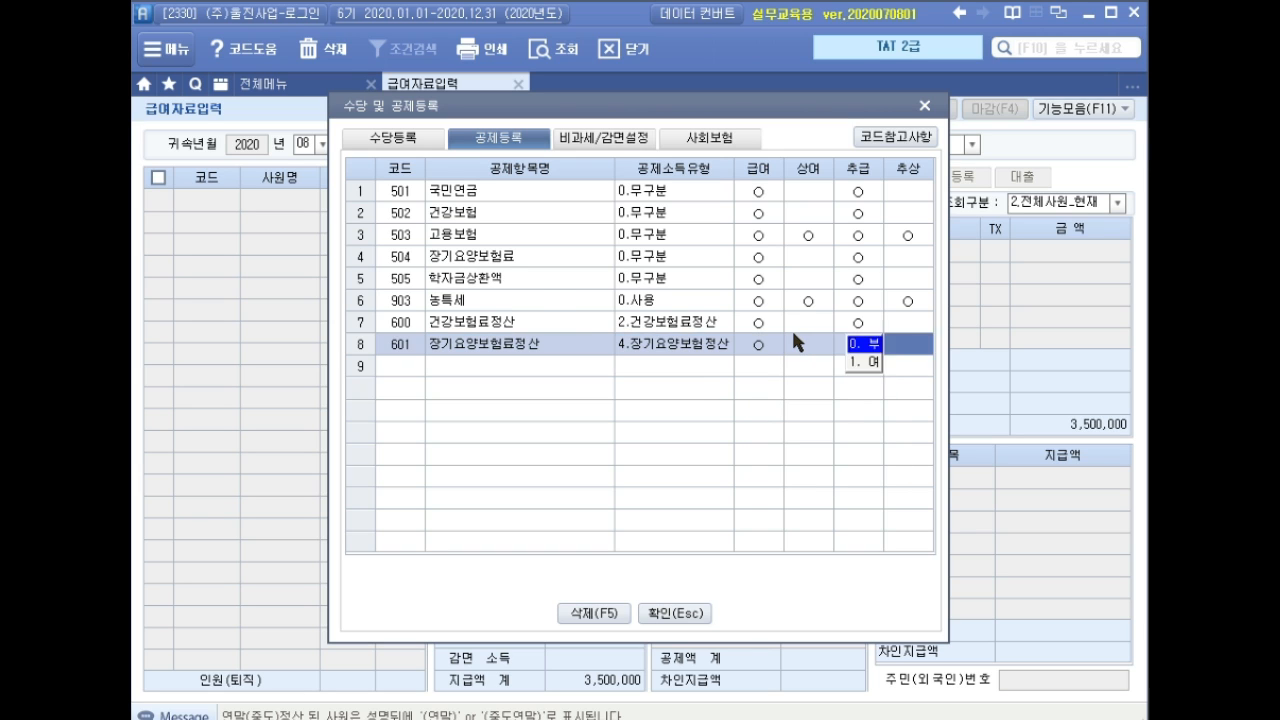
pyautogui.press('Return')
pyautogui.press('Return')
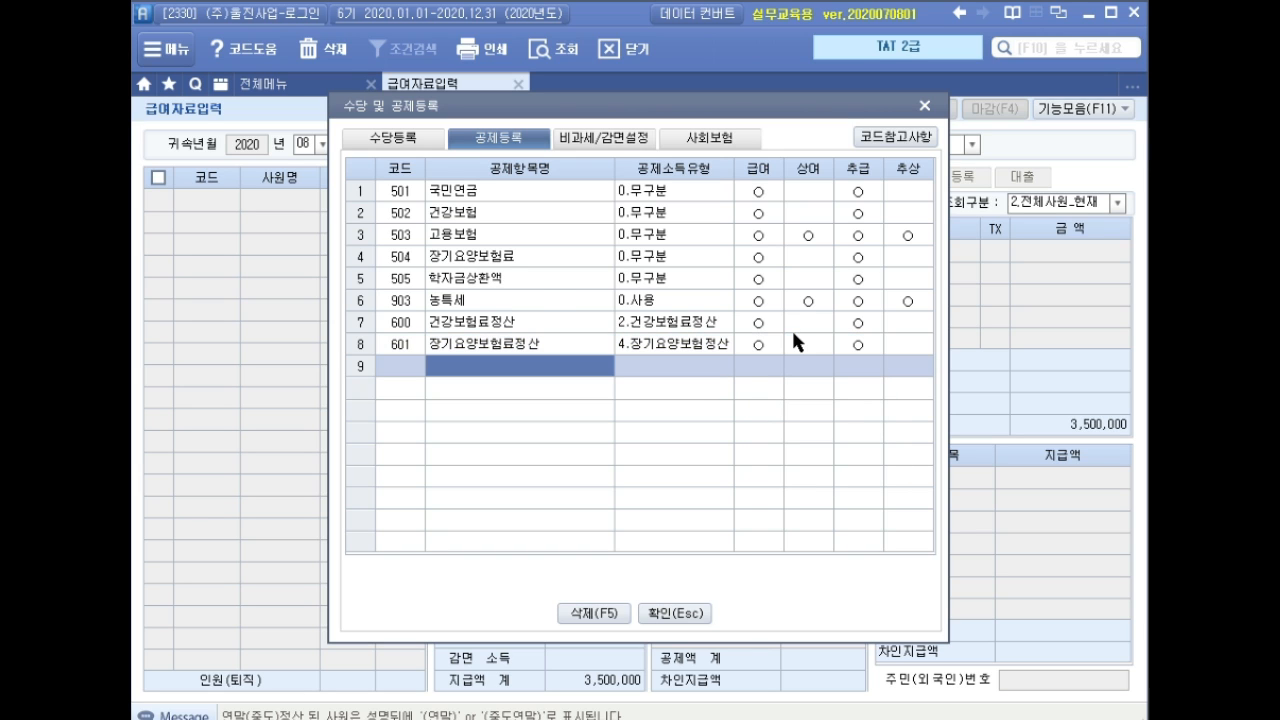
pyautogui.click(675, 613)
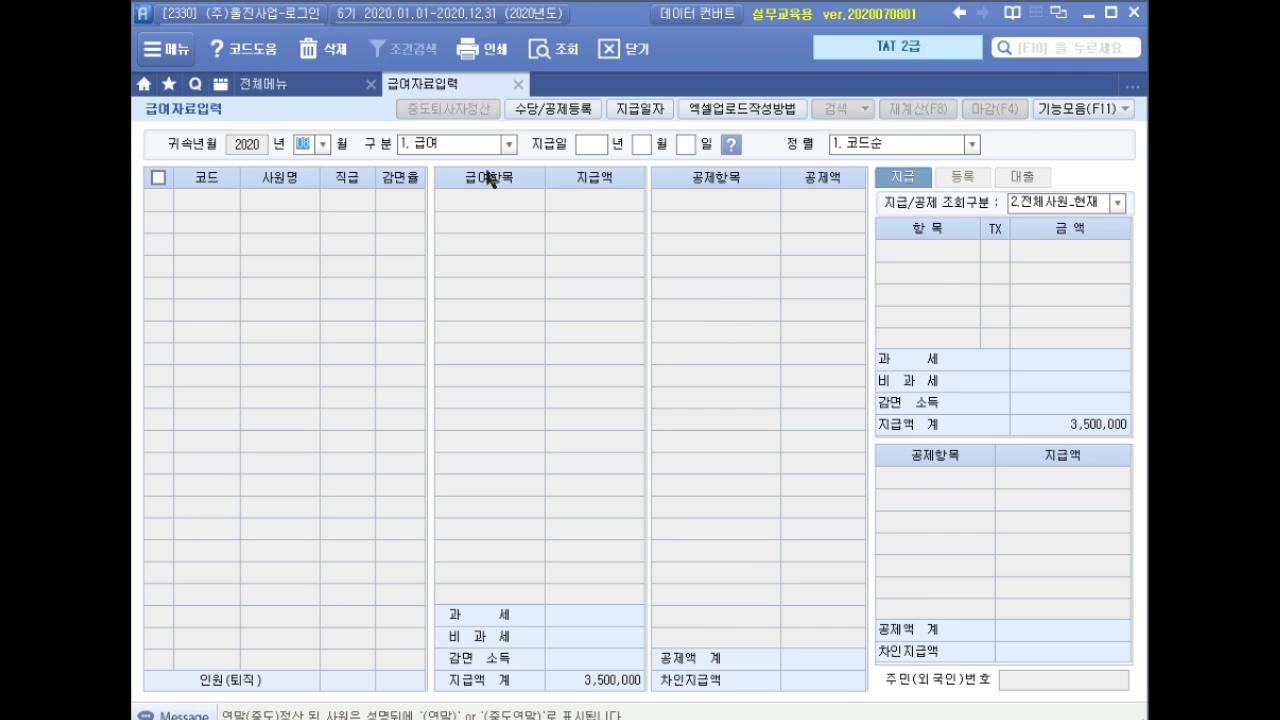
pyautogui.click(590, 145)
# Load the 2020-08-25 payroll and go to employee 1020's 건강보험료정산 deduction cell.
pyautogui.write('2020 년 ')
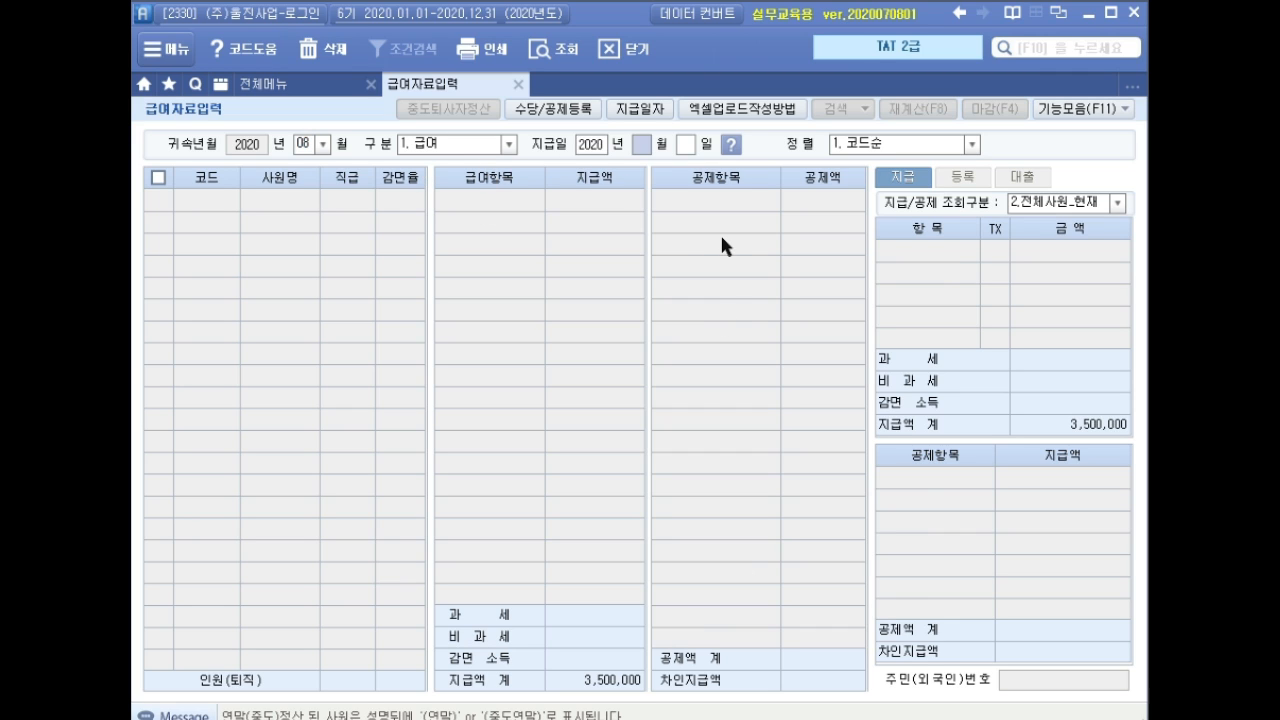
pyautogui.write('08 월 25')
pyautogui.press('Return')
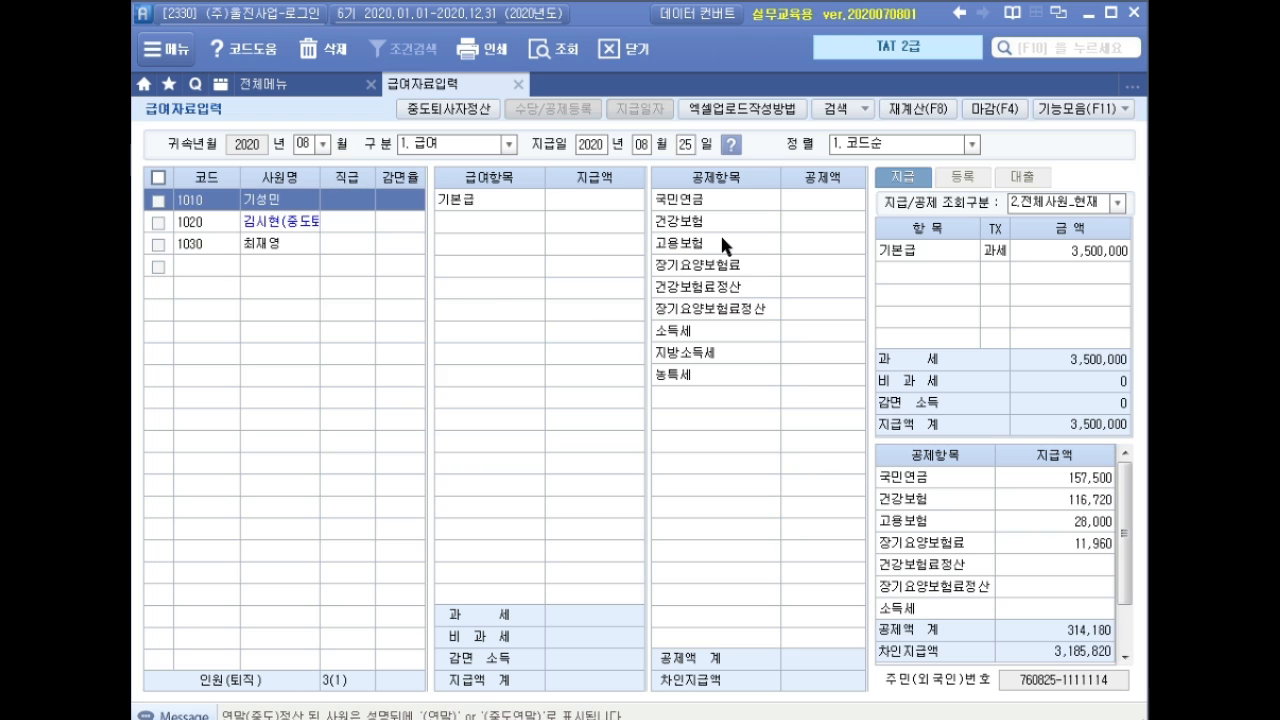
pyautogui.click(293, 228)
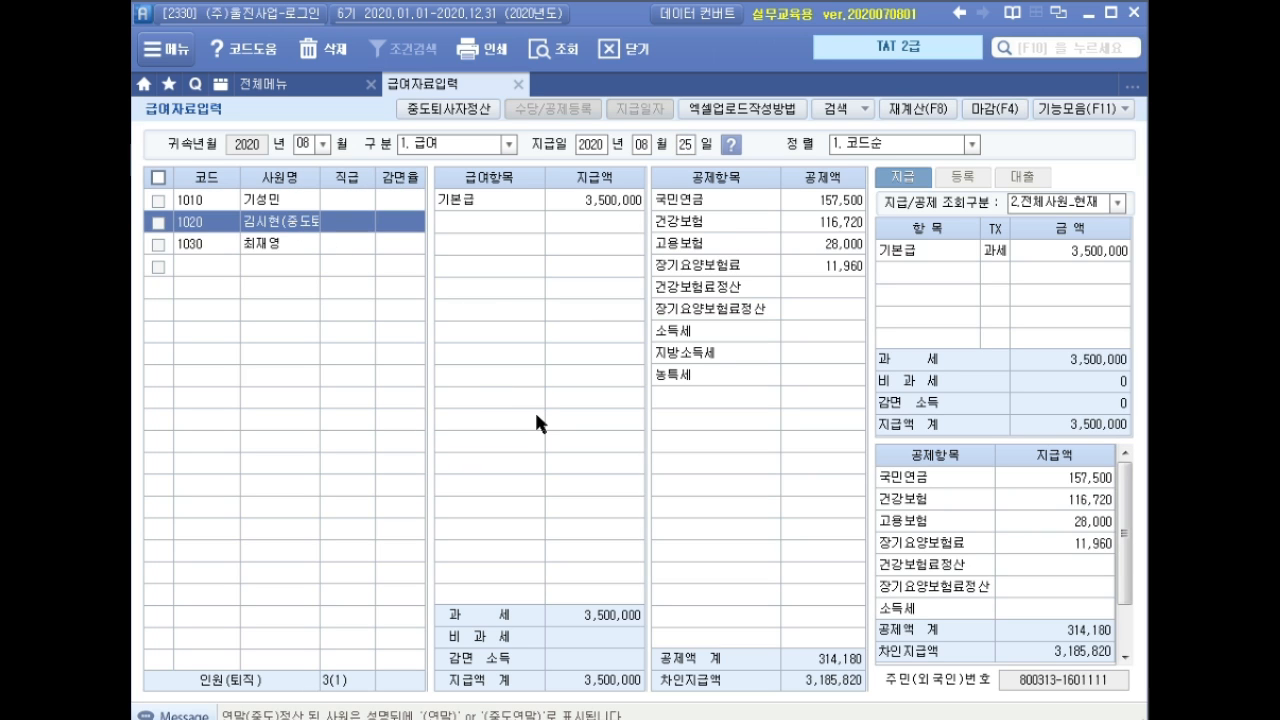
pyautogui.click(594, 204)
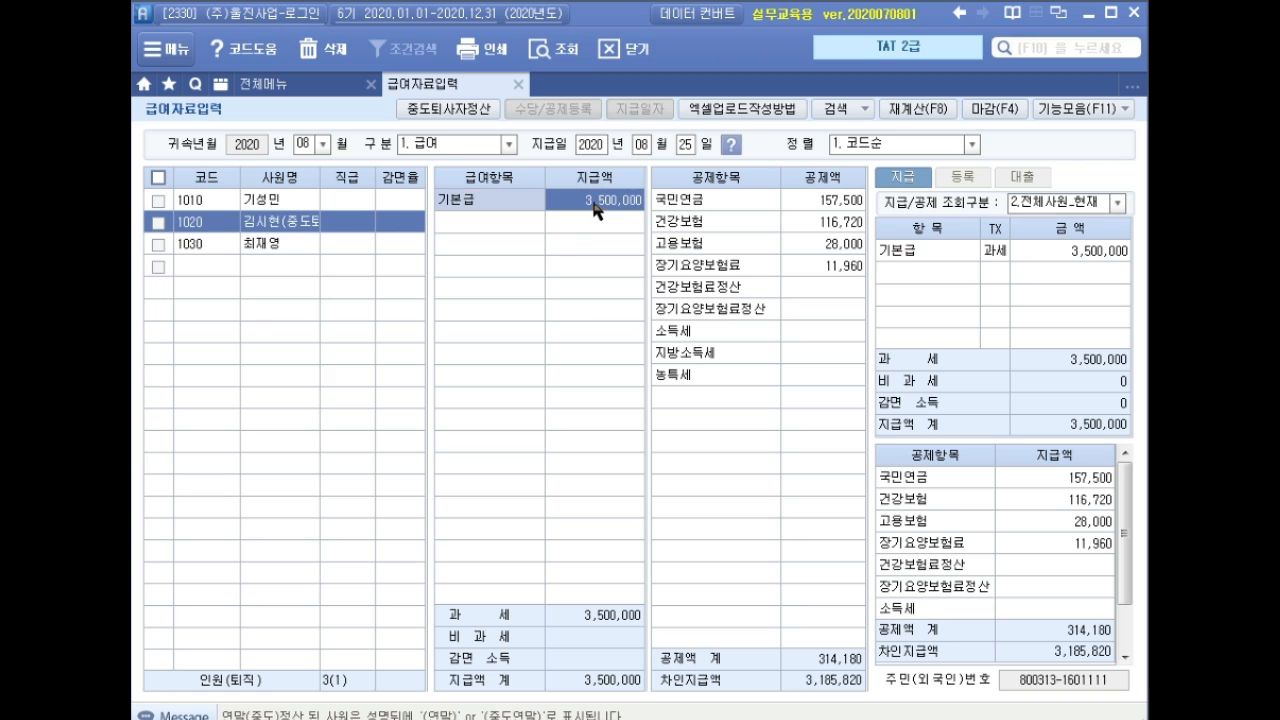
pyautogui.click(818, 200)
pyautogui.click(823, 222)
pyautogui.click(830, 244)
pyautogui.click(825, 266)
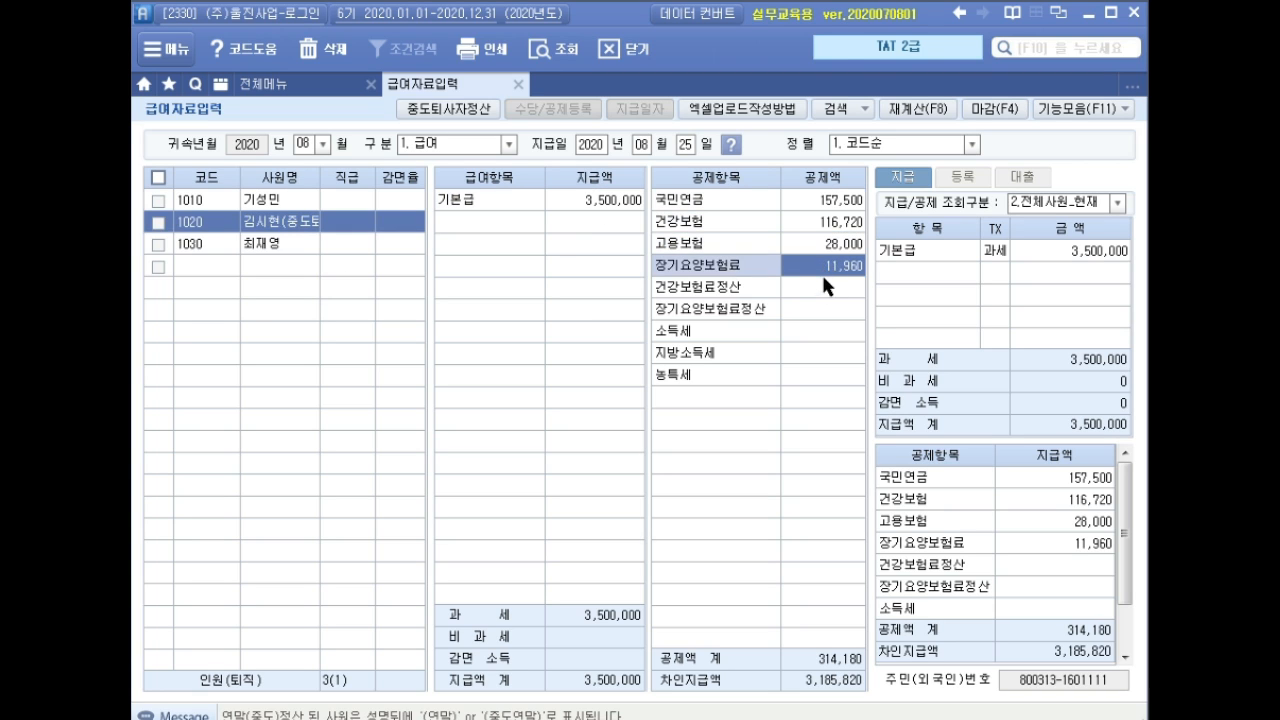
pyautogui.click(826, 287)
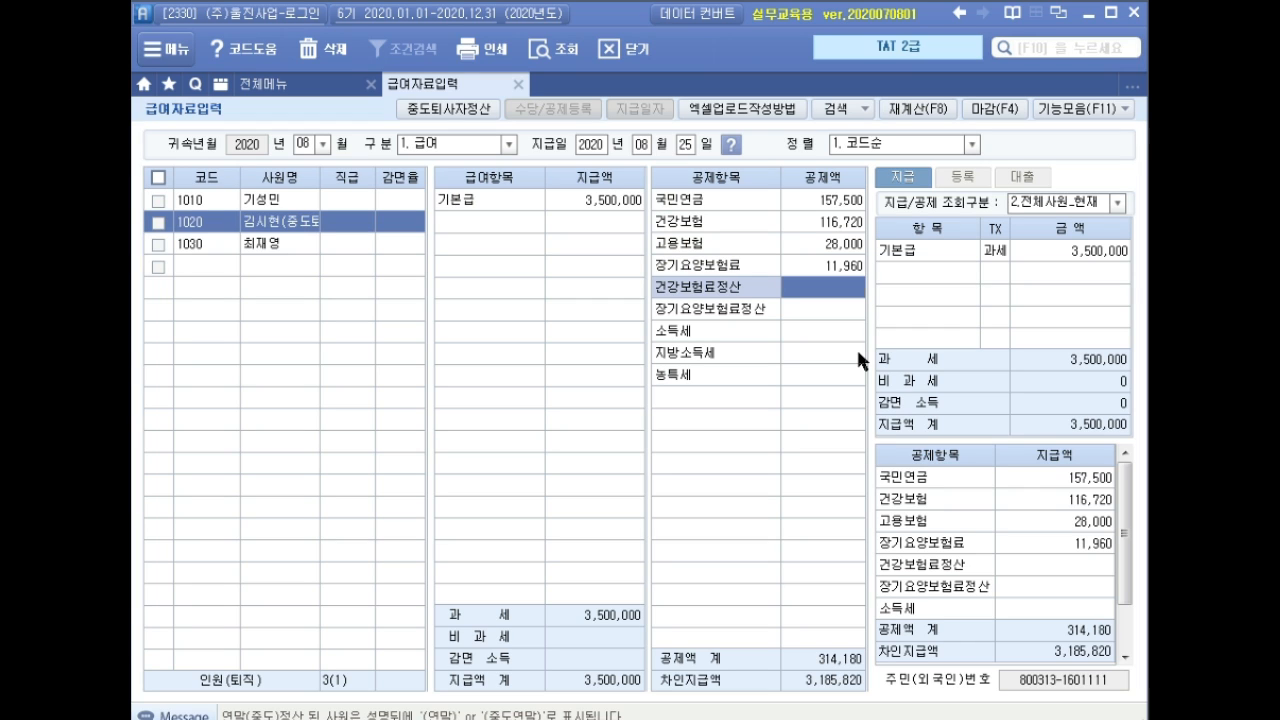
# Enter settlement deductions 25,320 (health insurance) and 3,850 (long-term care) for employee 1020.
pyautogui.write('25320')
pyautogui.press('Return')
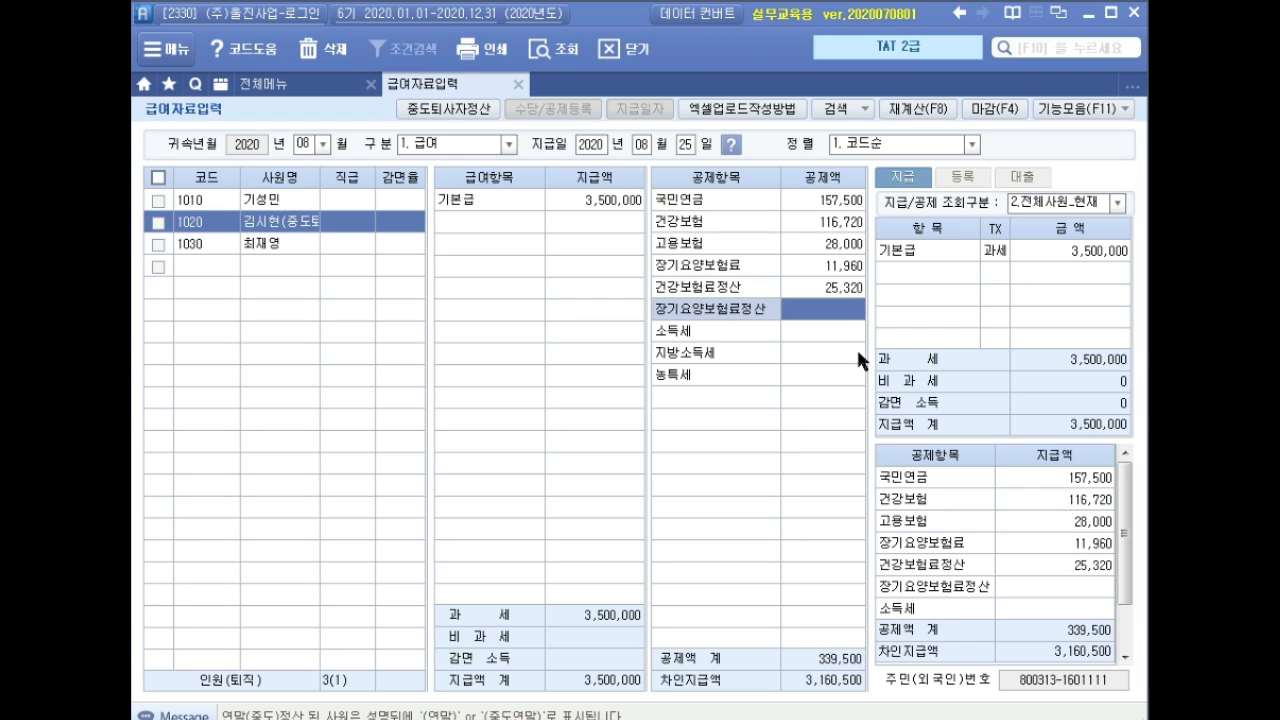
pyautogui.write('3850')
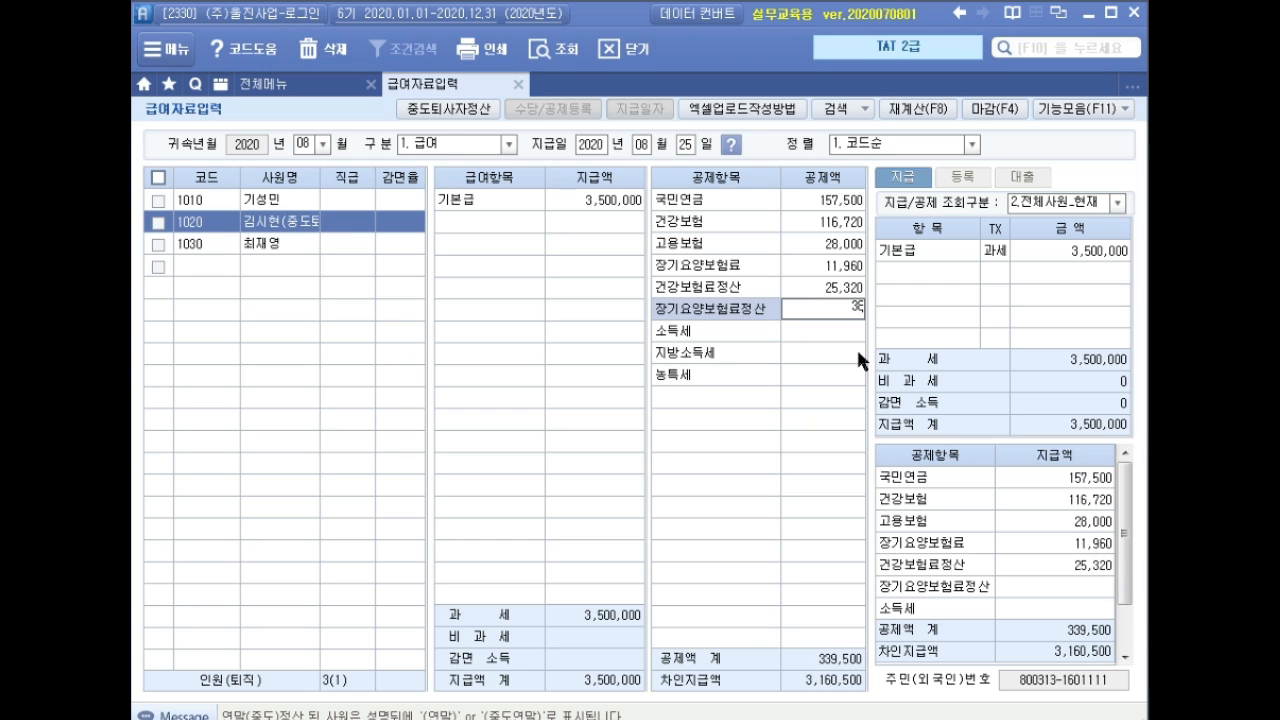
pyautogui.press('Return')
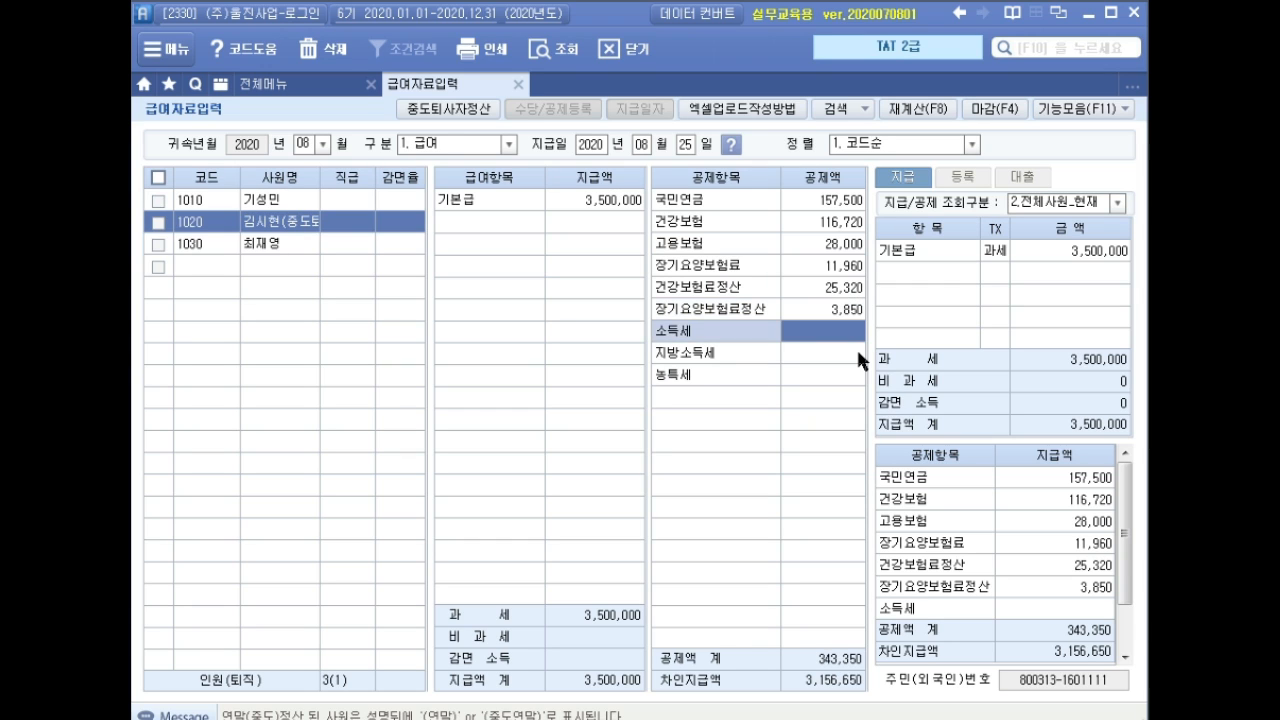
pyautogui.press('Return')
pyautogui.press('Return')
pyautogui.press('Return')
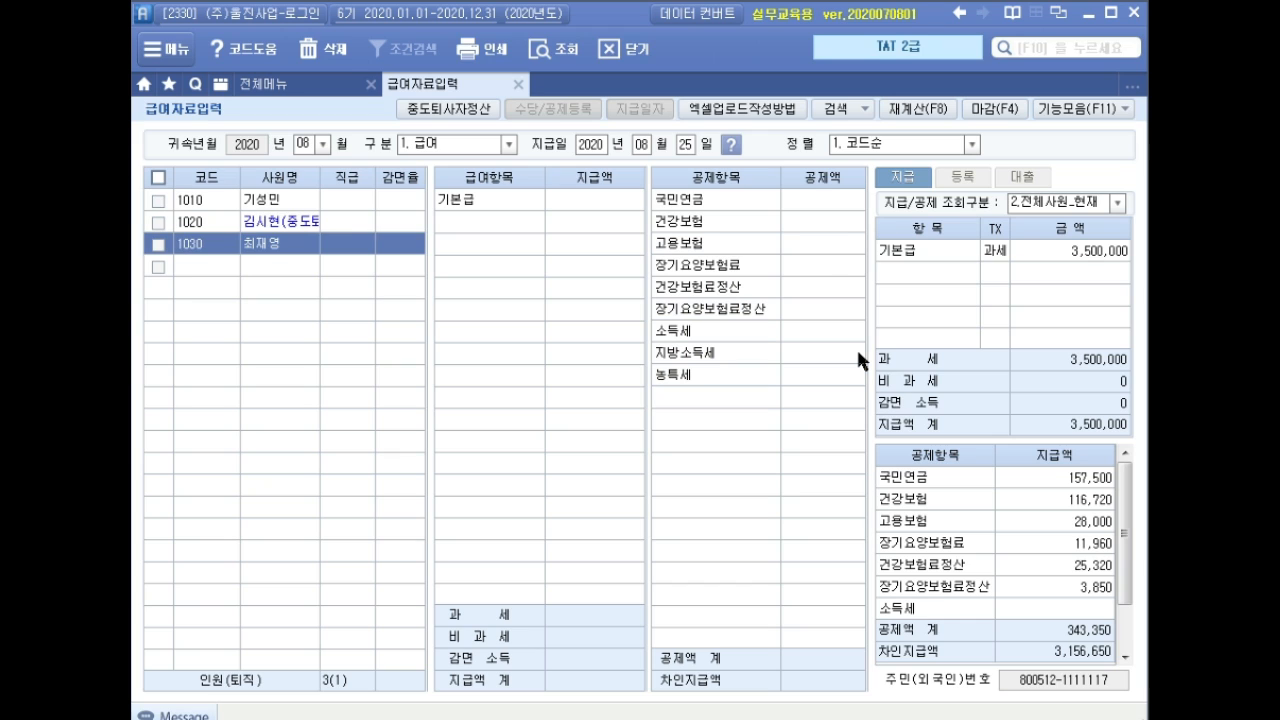
pyautogui.press('Up')
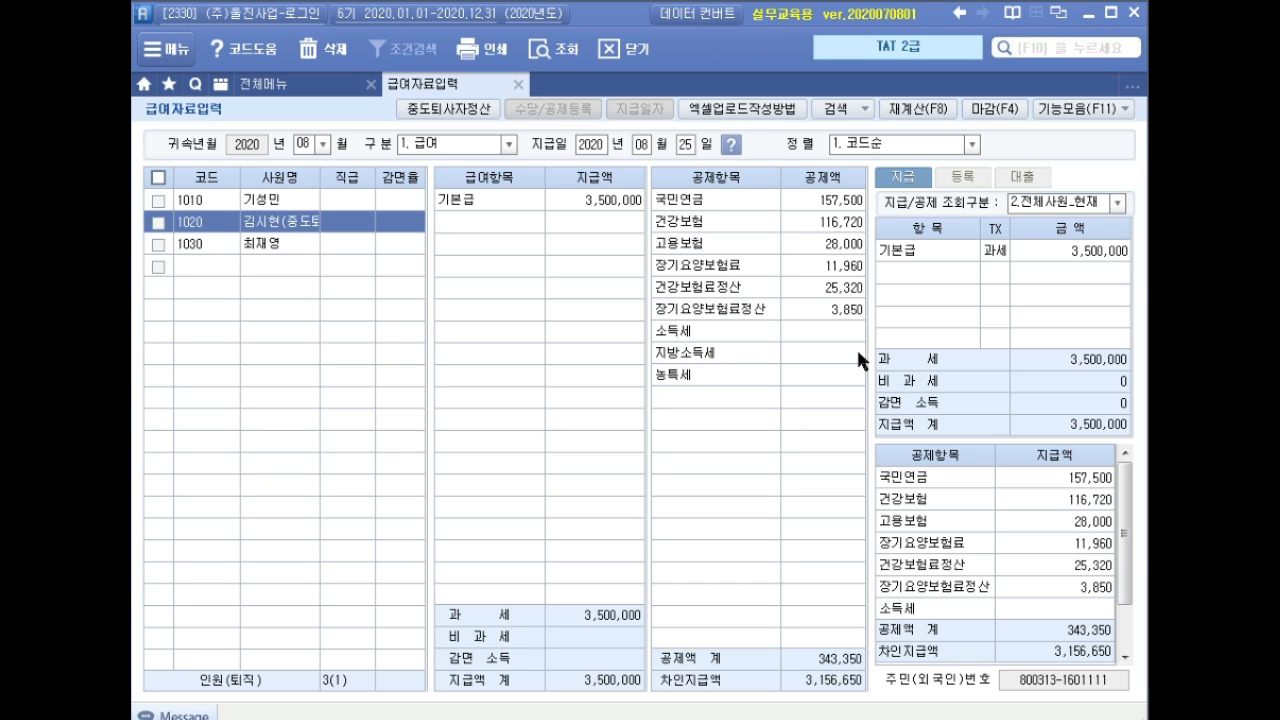
pyautogui.press('Down')
pyautogui.press('Up')
# Run 중도퇴사자정산 for employee 1020 and apply the -593,670 / -59,350 refund to August pay.
pyautogui.click(446, 110)
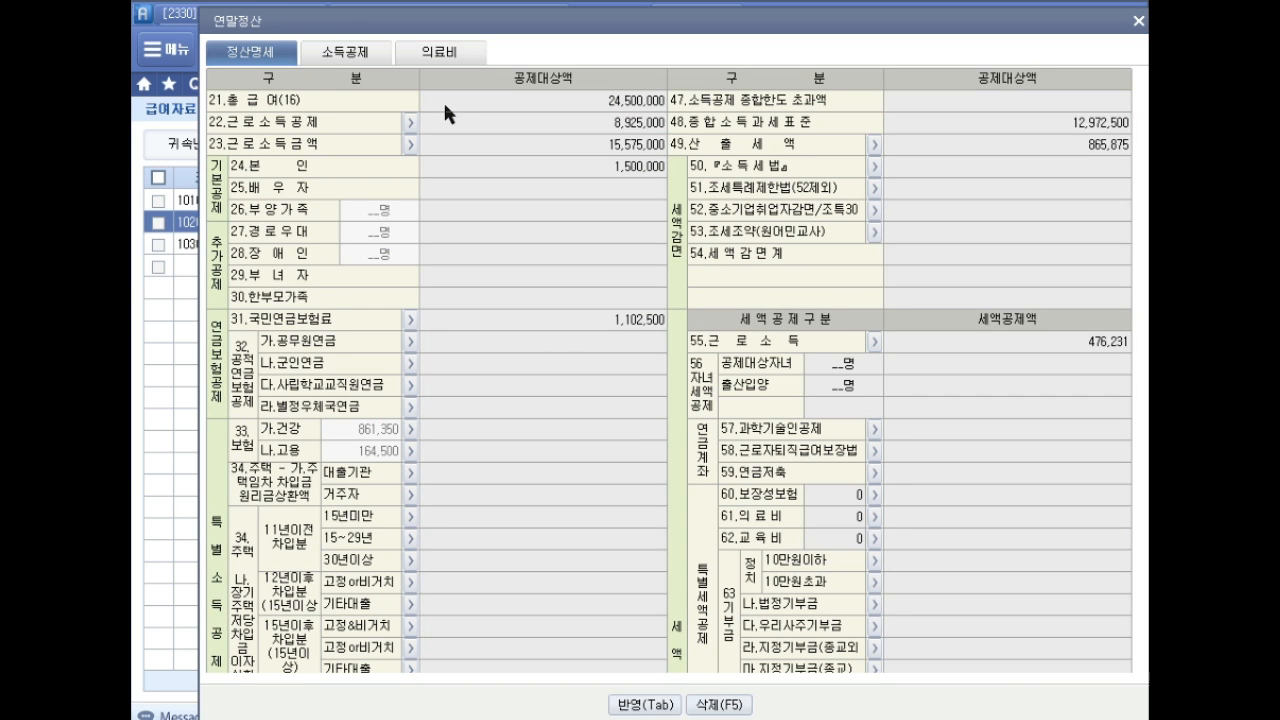
pyautogui.click(651, 705)
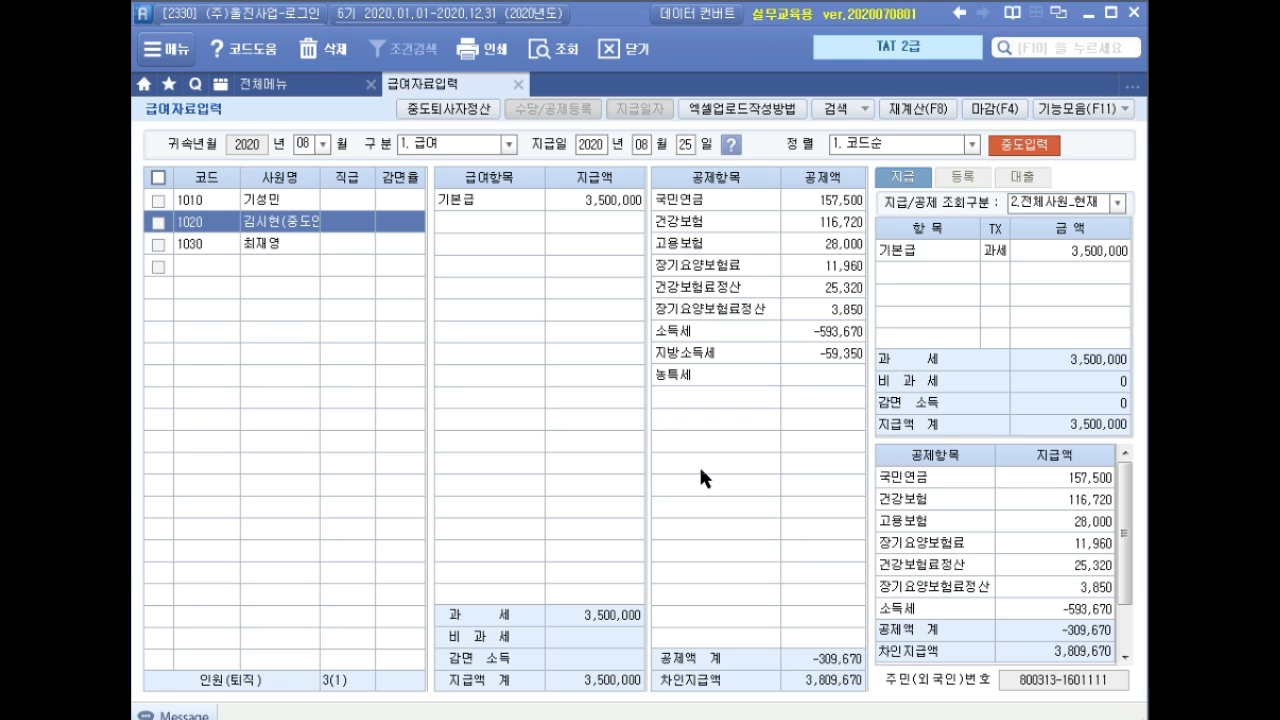
# Load 원천징수이행상황신고서 with 귀속 and 지급 months 08 and review the 593,670 refund totals.
pyautogui.click(518, 85)
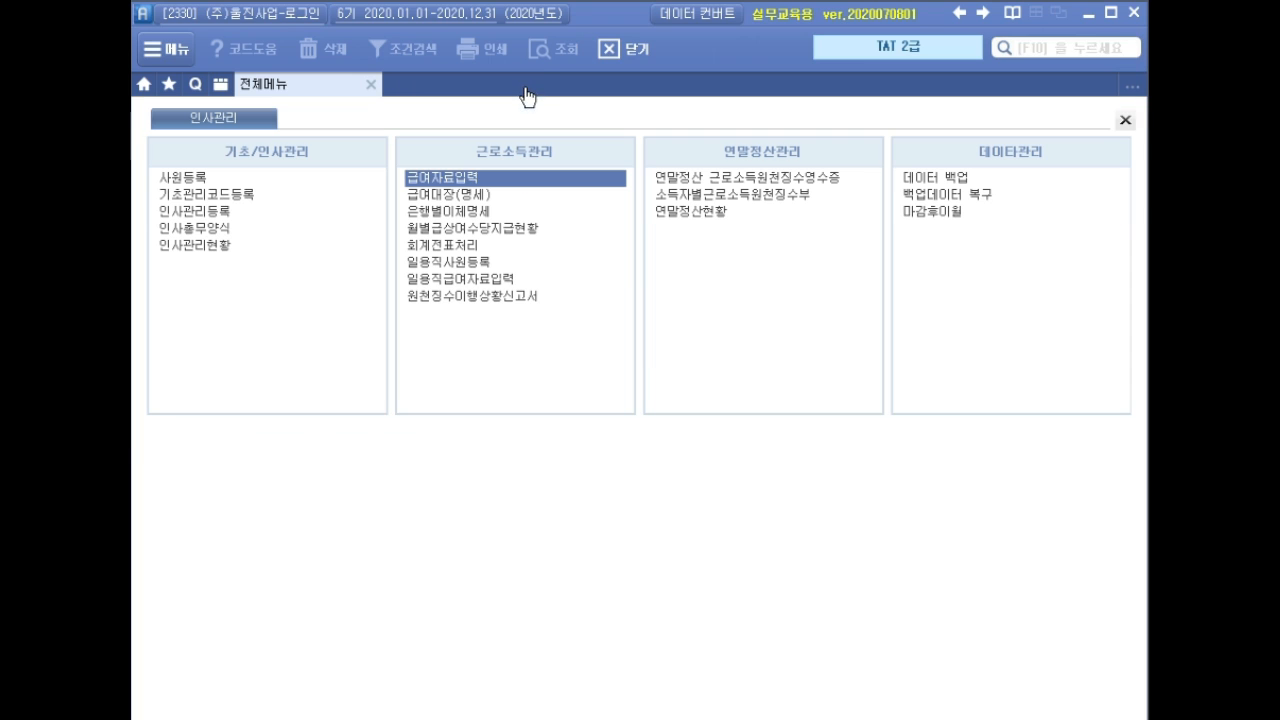
pyautogui.click(499, 300)
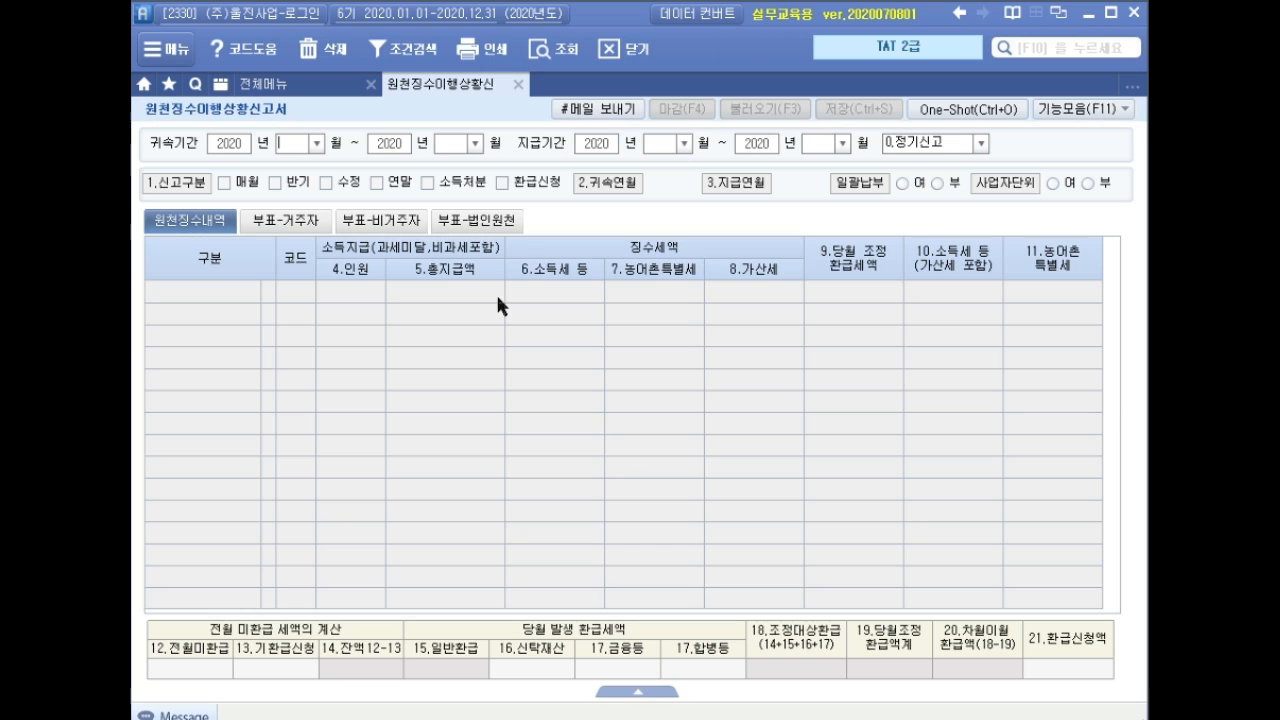
pyautogui.write('08')
pyautogui.press('Return')
pyautogui.write('08')
pyautogui.press('Return')
pyautogui.write('08')
pyautogui.press('Return')
pyautogui.press('Return')
pyautogui.write('08')
pyautogui.press('Return')
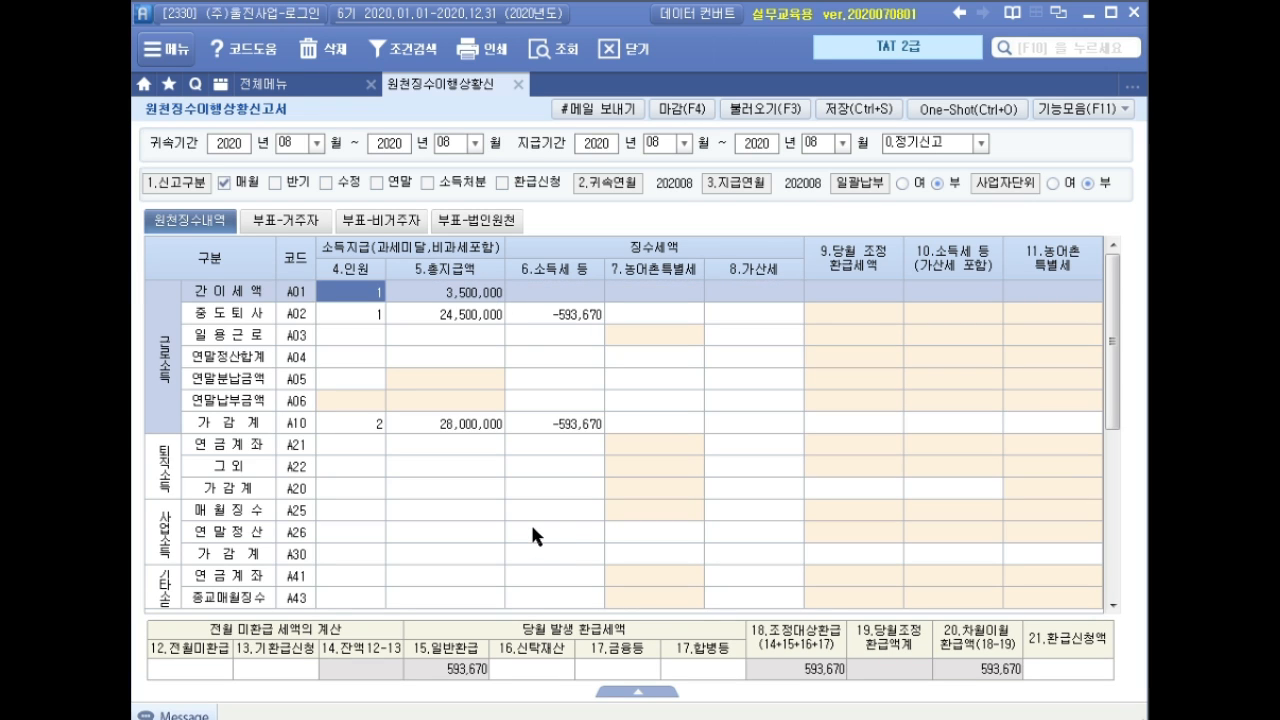
pyautogui.moveTo(316, 305); pyautogui.dragTo(618, 335)
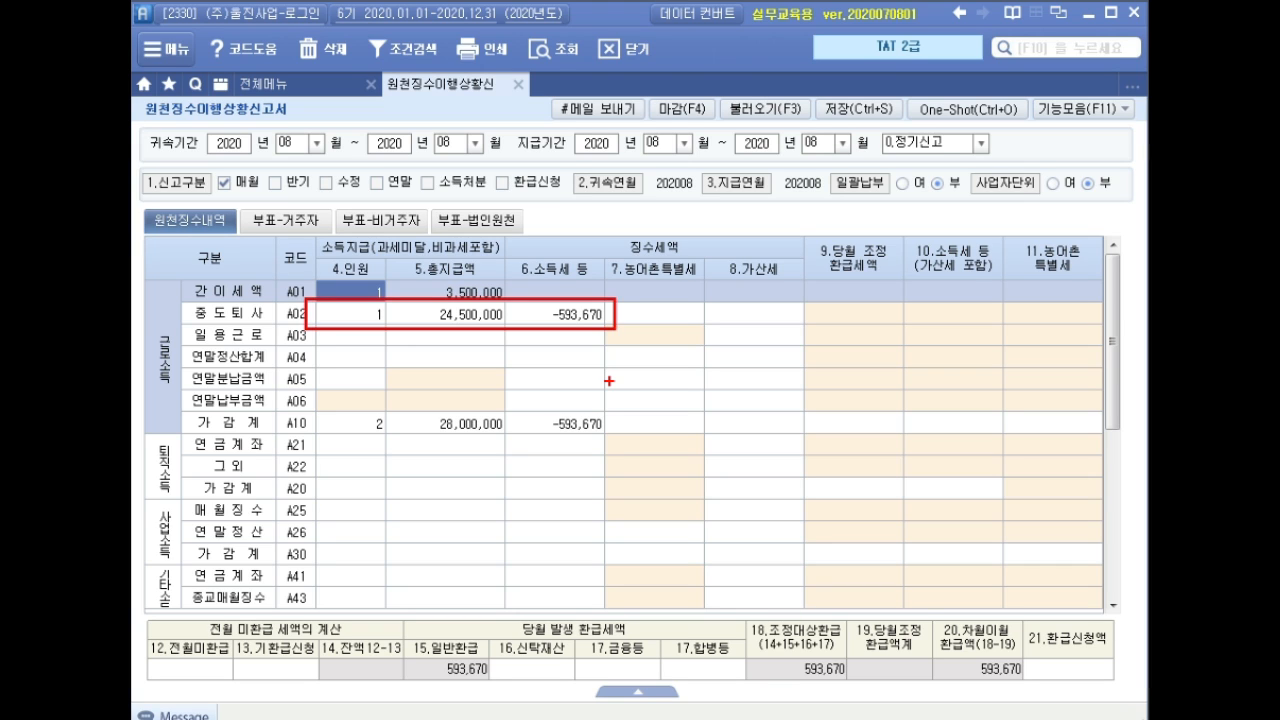
pyautogui.moveTo(932, 621); pyautogui.dragTo(1030, 689)
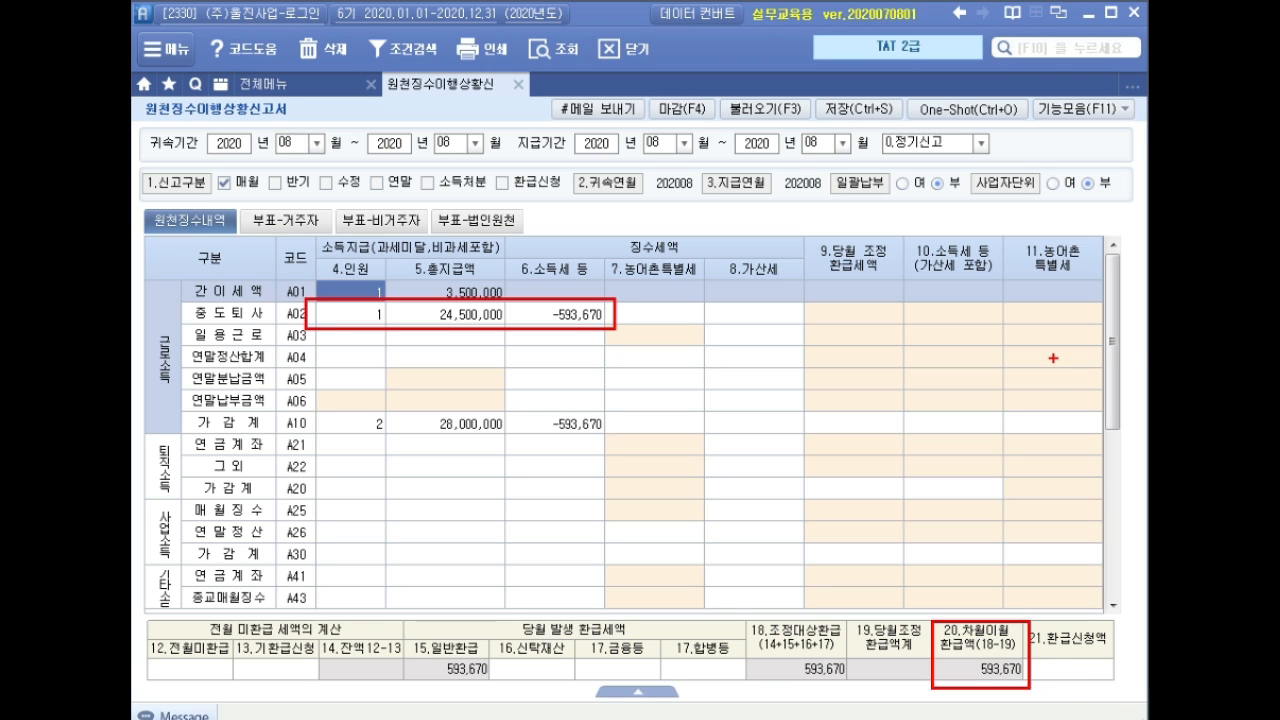
pyautogui.press('Escape')
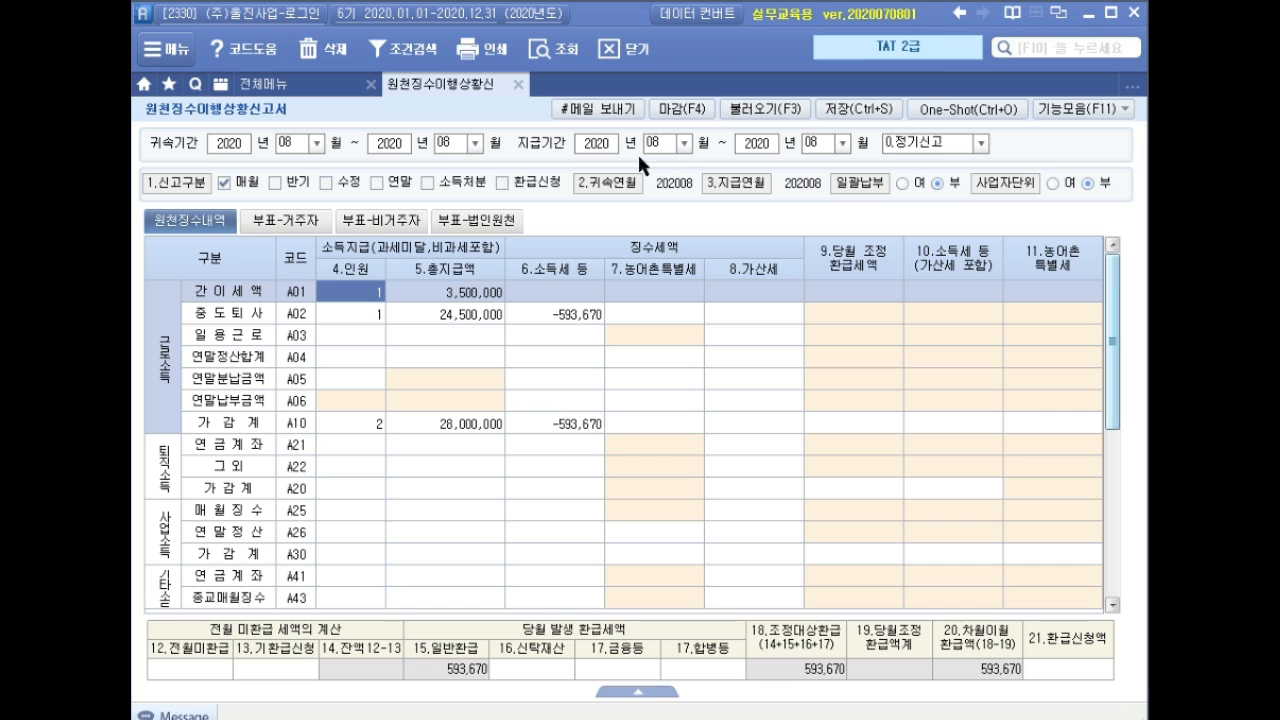
# Close the August withholding status report and confirm saving its data.
pyautogui.click(517, 84)
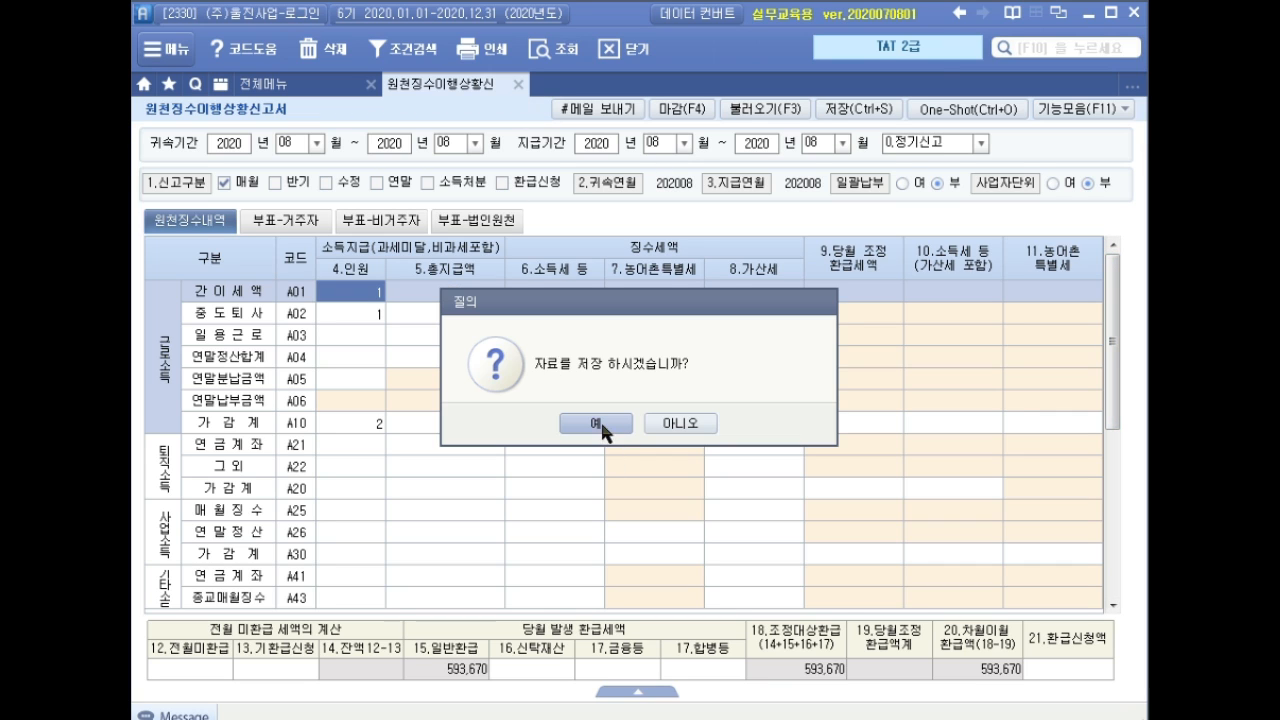
pyautogui.click(603, 430)
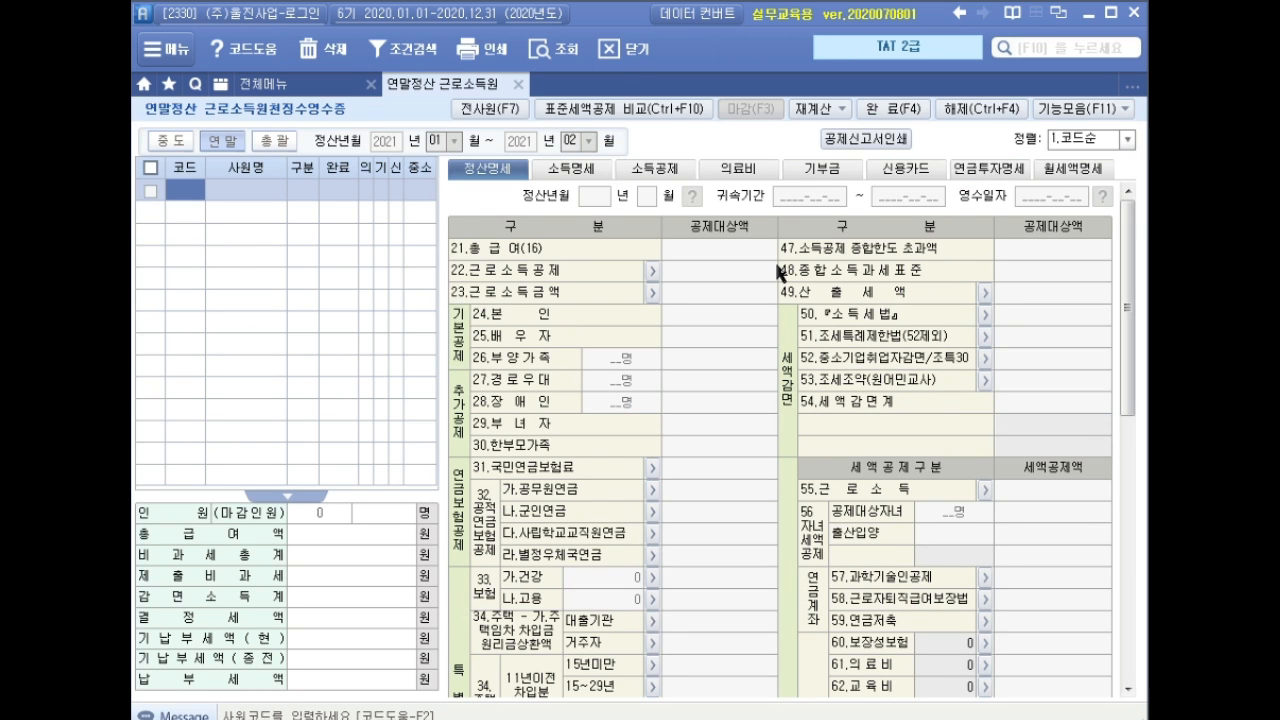
# Load employee 1030 and add a previous-employer column in the income details.
pyautogui.press('F2')
pyautogui.press('Down')
pyautogui.press('Return')
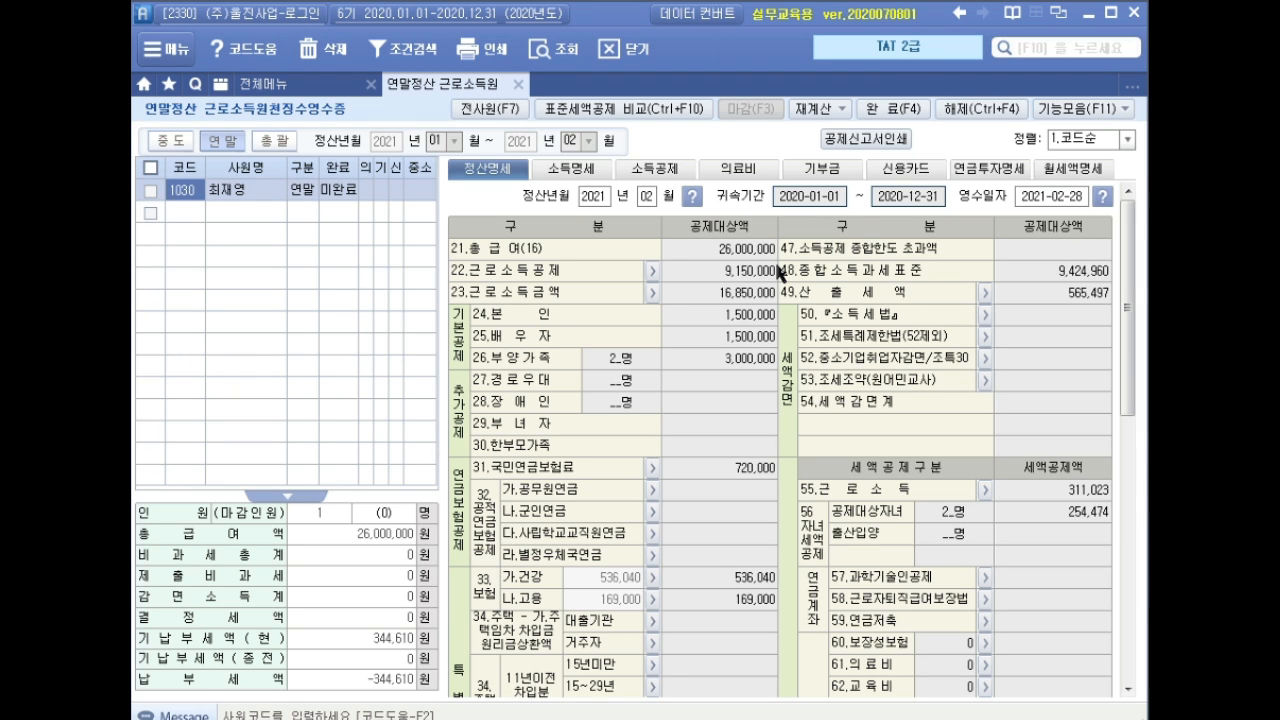
pyautogui.click(573, 170)
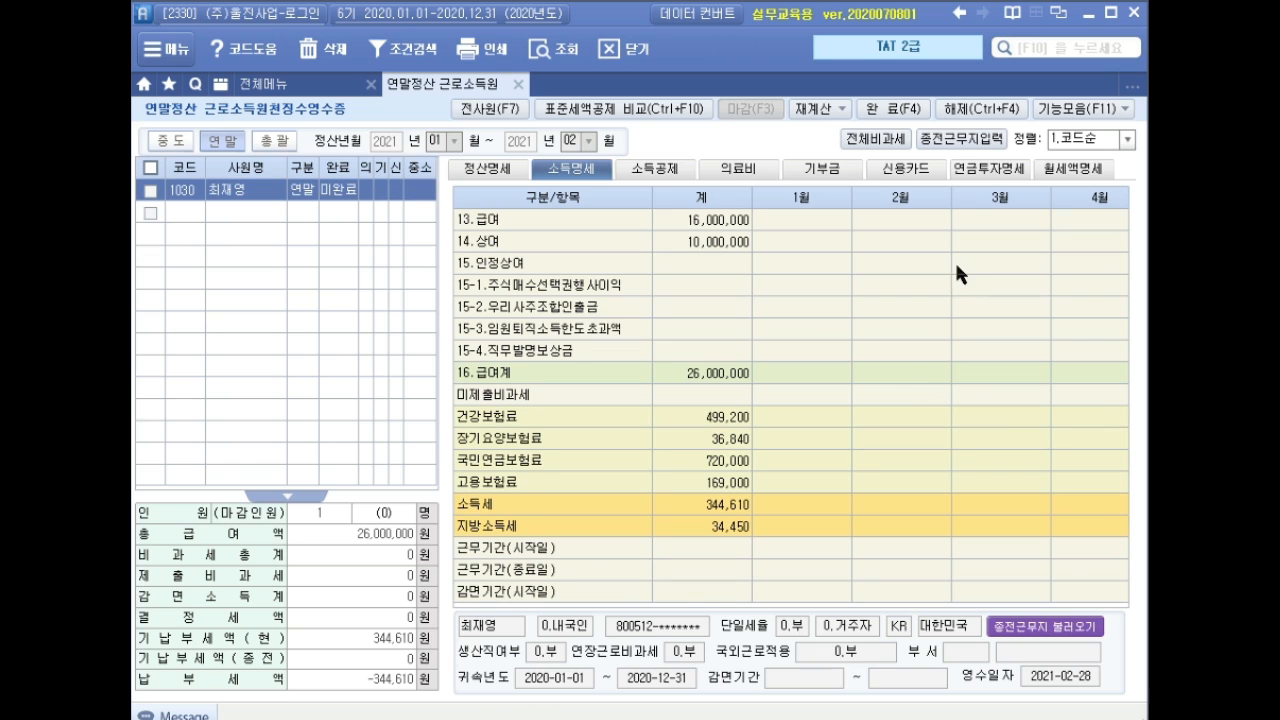
pyautogui.click(966, 139)
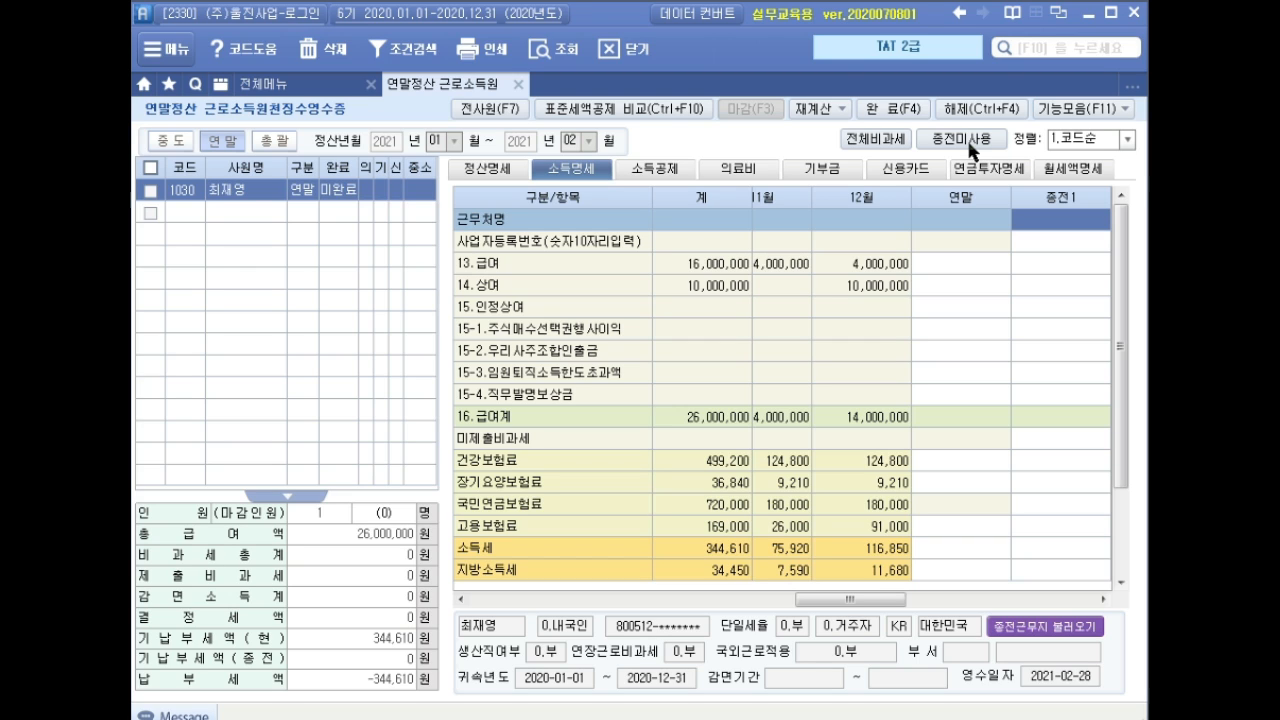
# Enter previous employer (주)혜미산업, its business registration number, and 25,000,000 salary.
pyautogui.write('(주)')
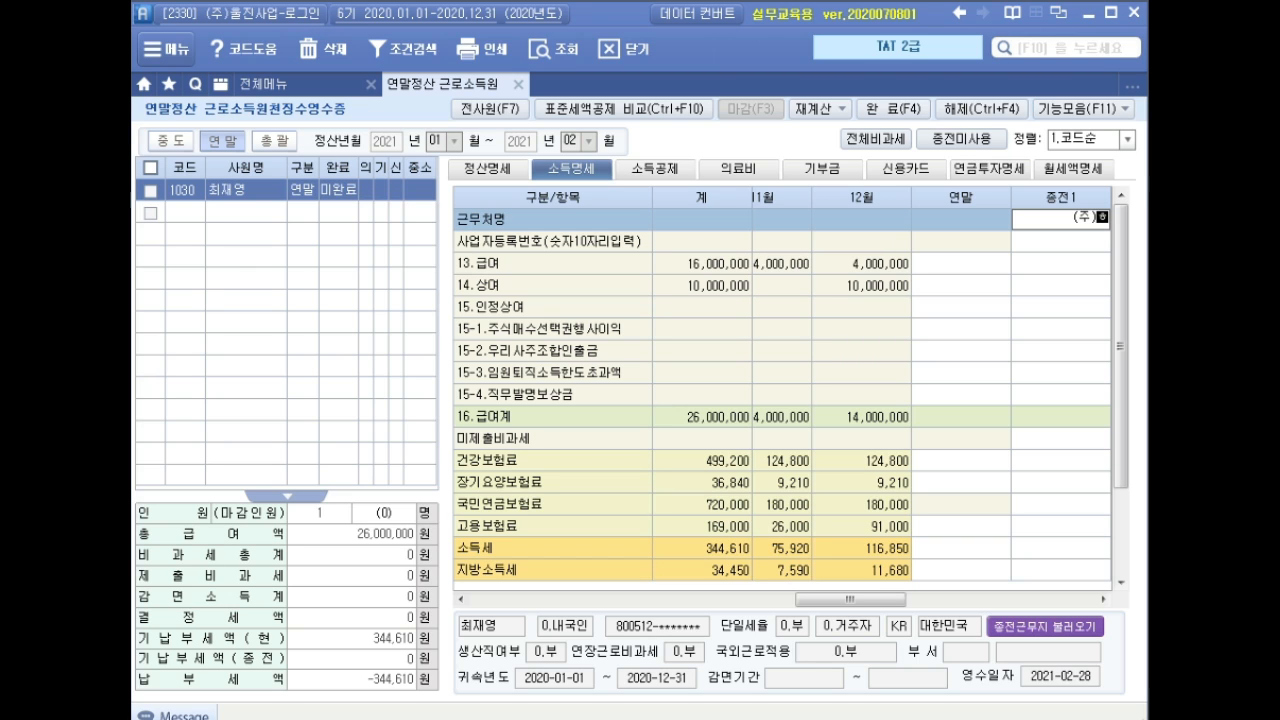
pyautogui.write('혜미산업')
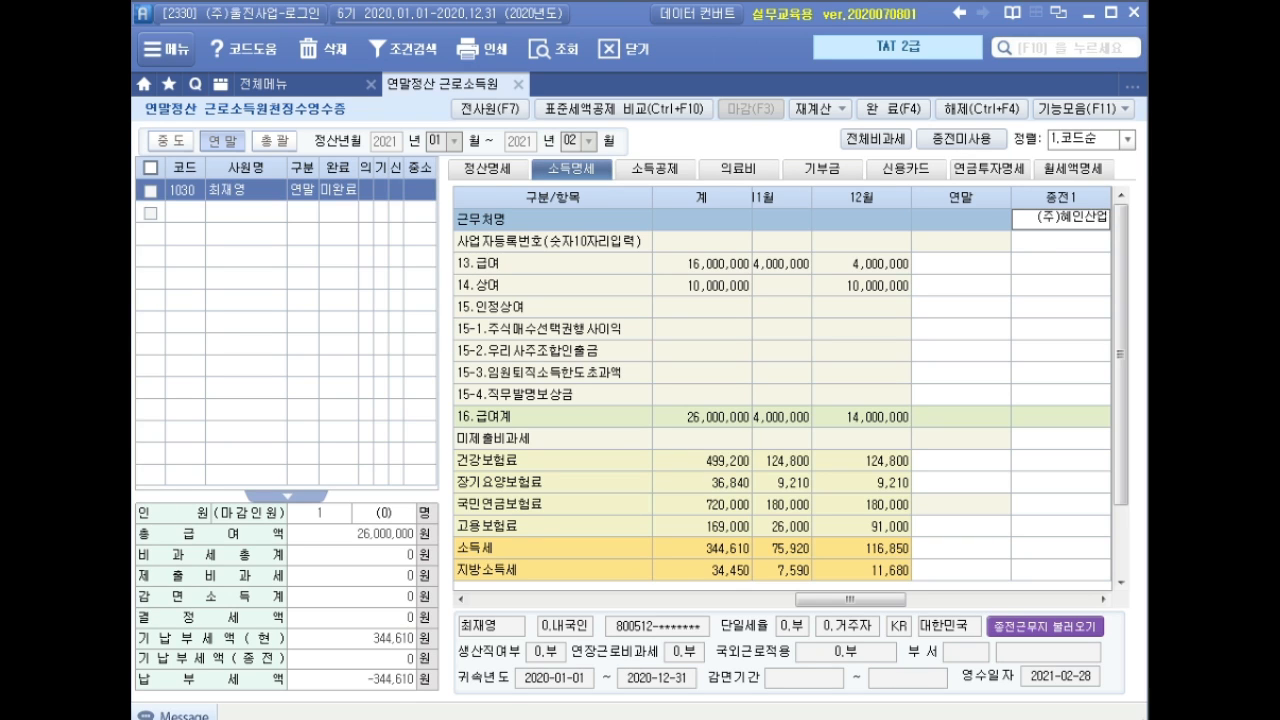
pyautogui.press('Return')
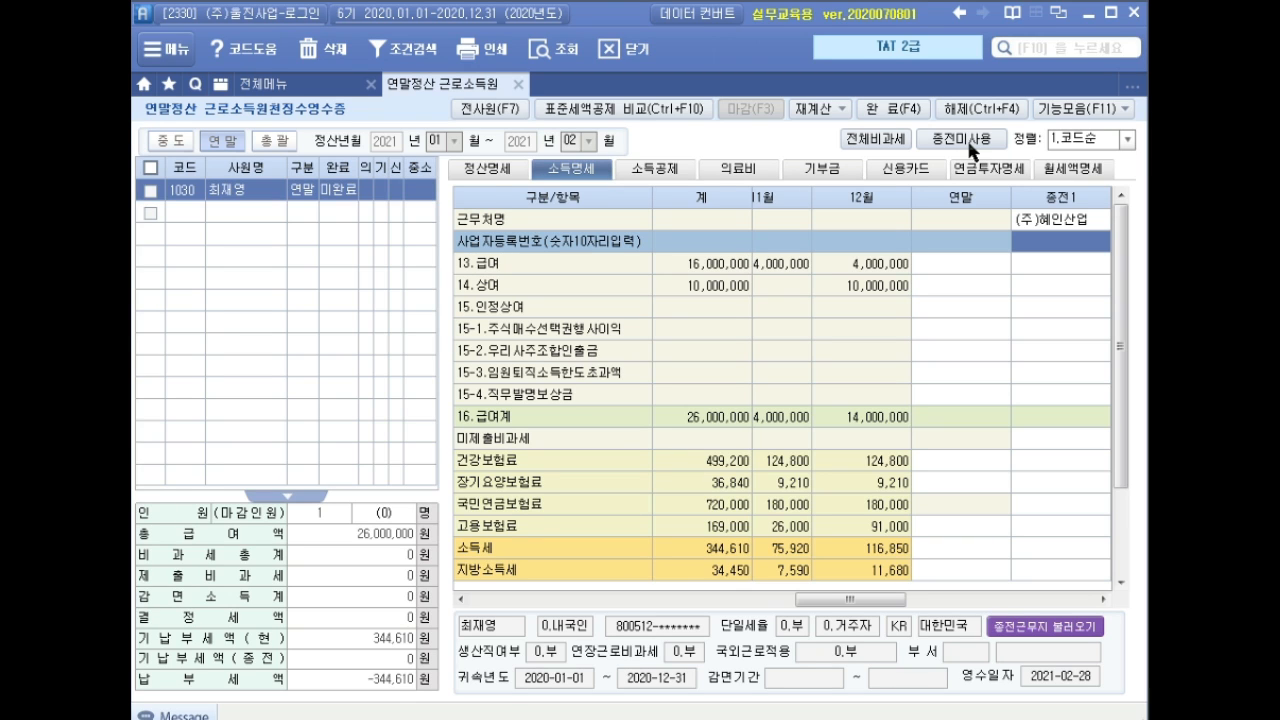
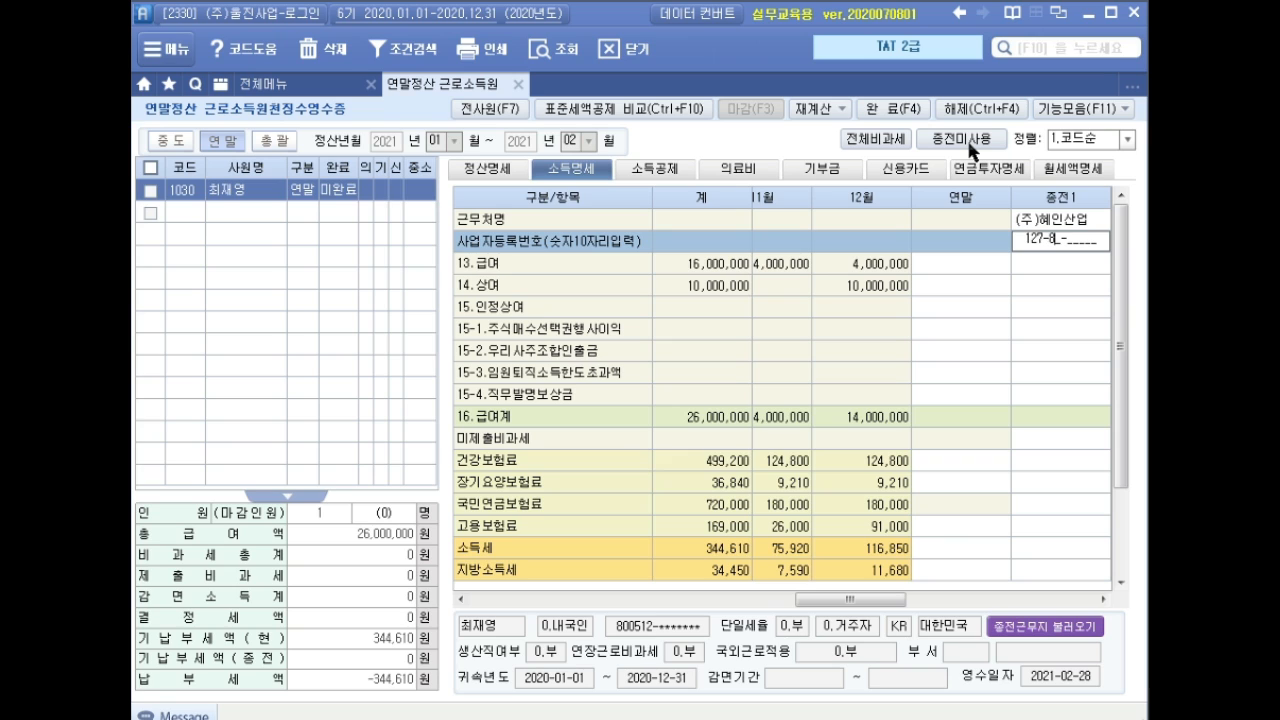
pyautogui.press('Return')
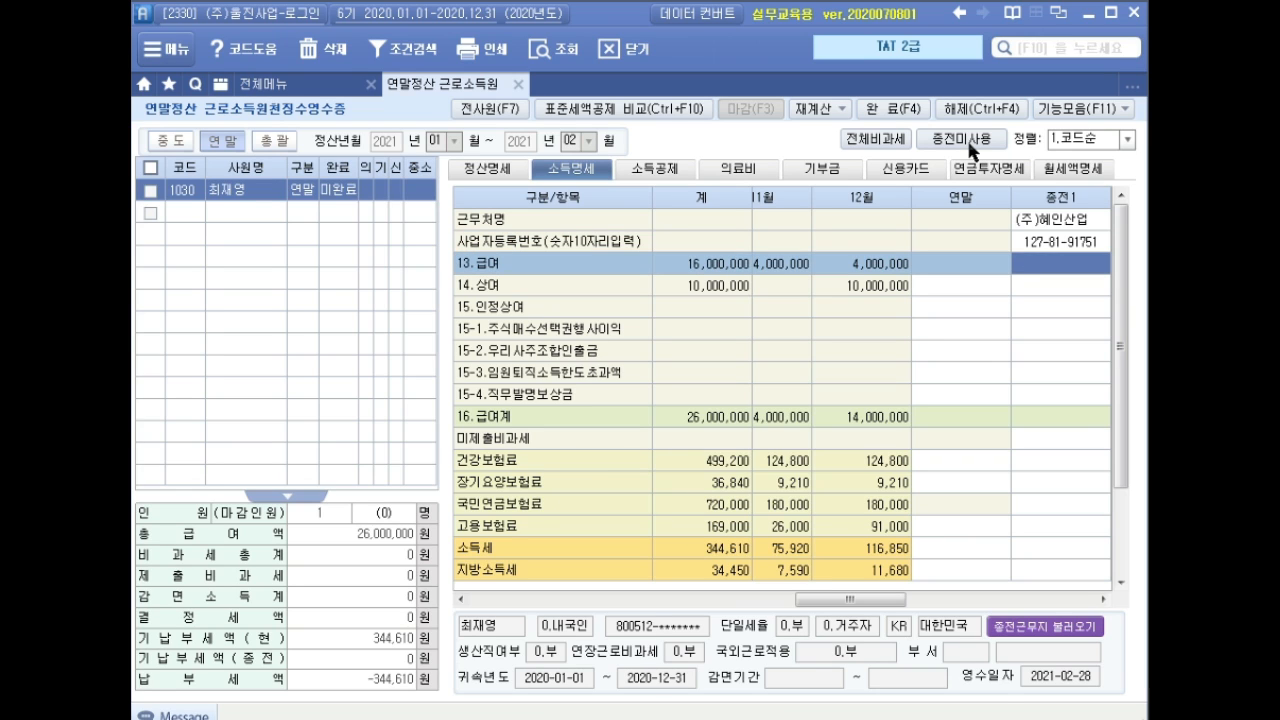
pyautogui.write('25000000')
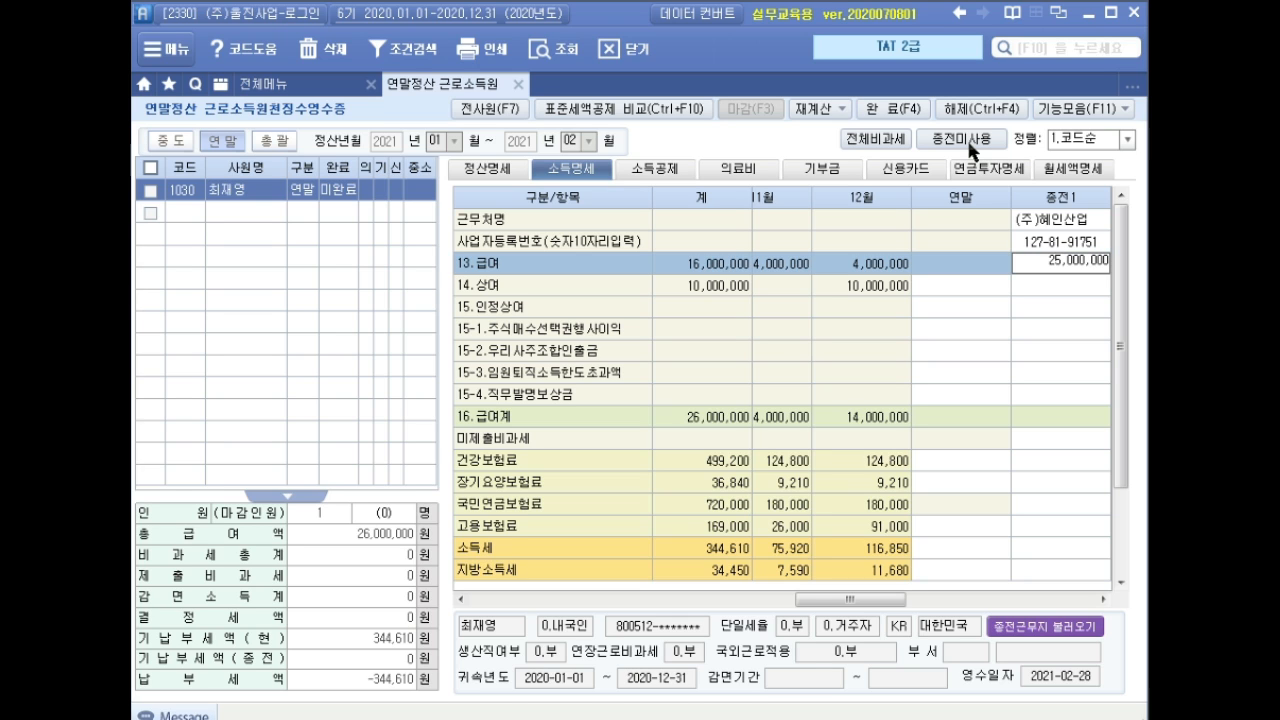
pyautogui.press('Return')
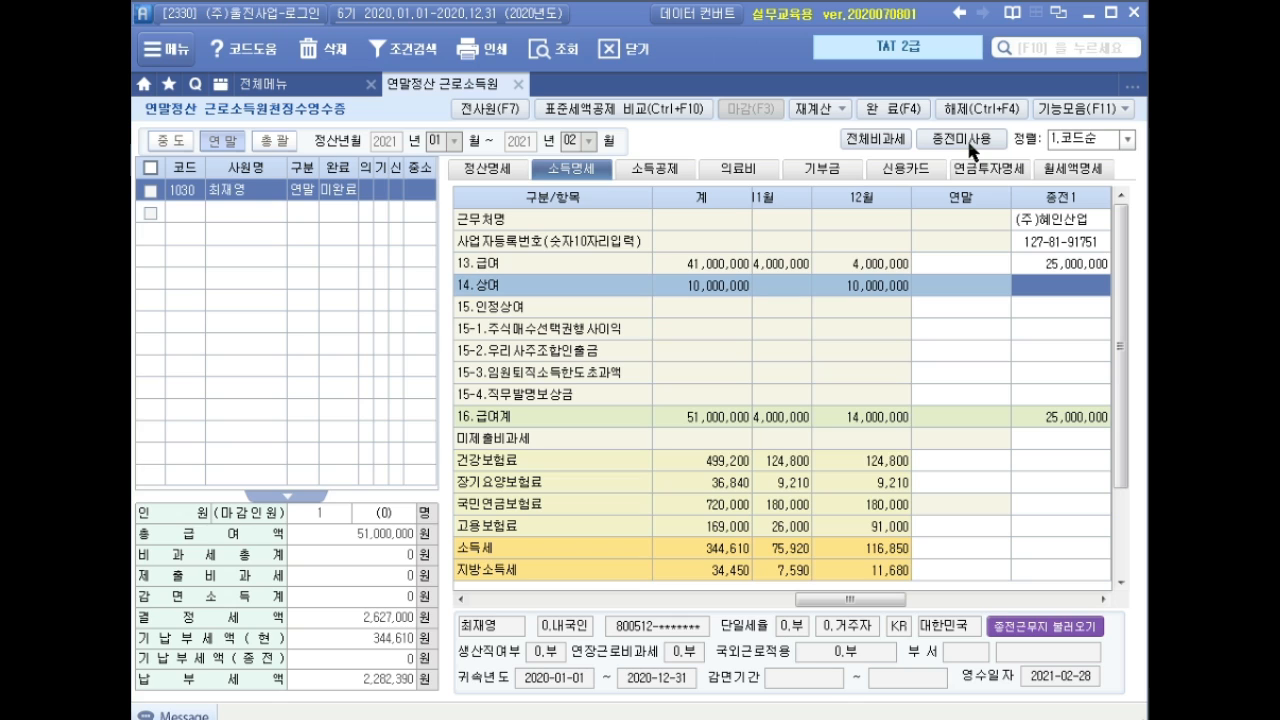
# Enter previous-employer premiums: health 780,000, long-term care 57,560, pension 202,050, employment 162,500.
pyautogui.click(1045, 459)
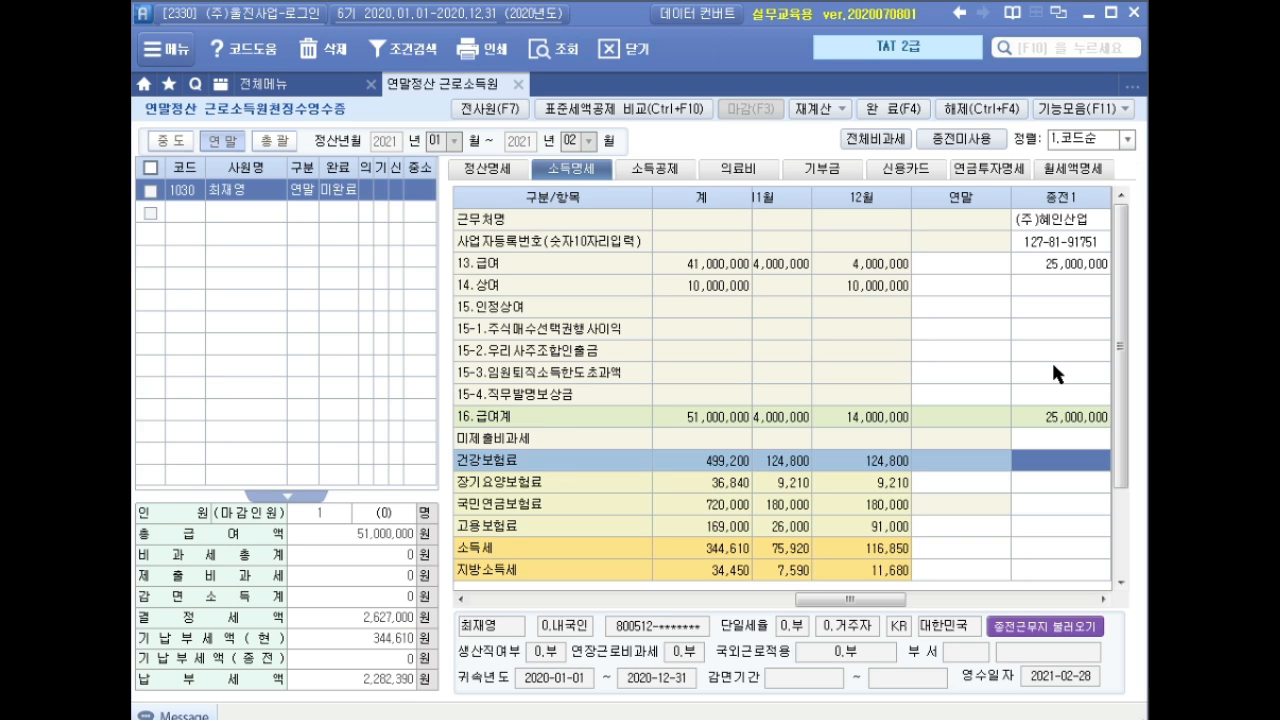
pyautogui.write('7800000')
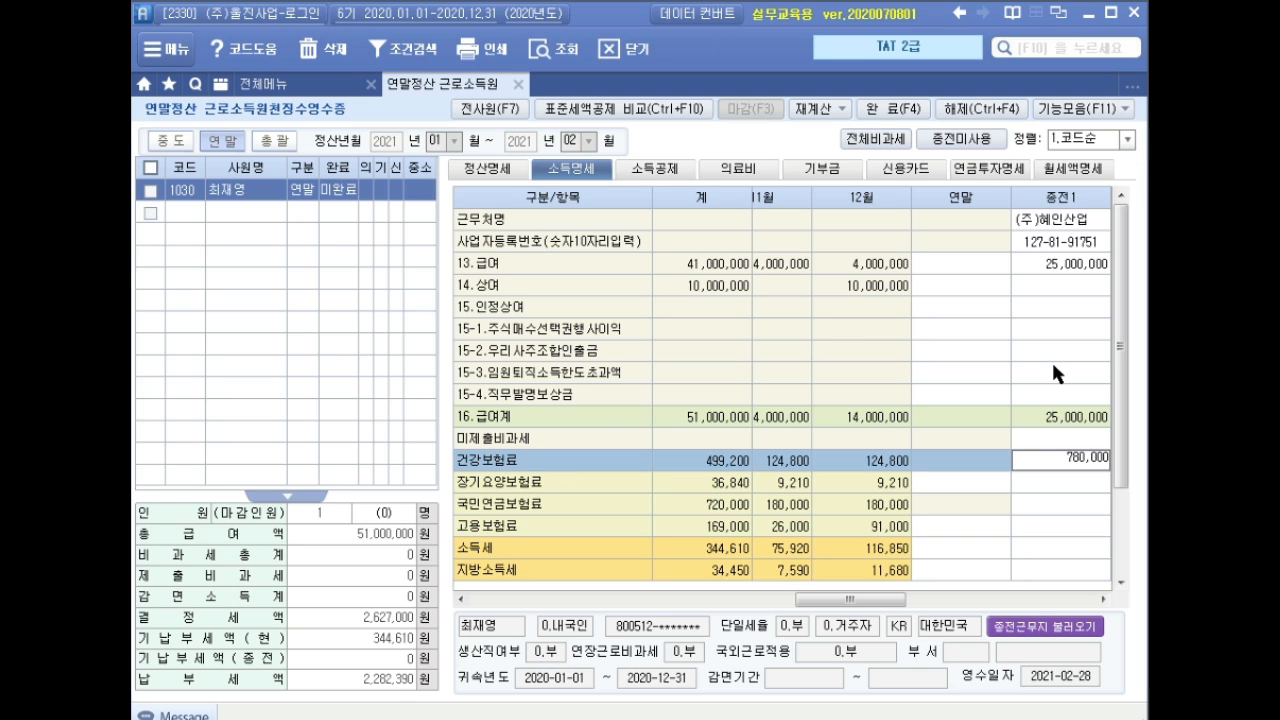
pyautogui.press('Return')
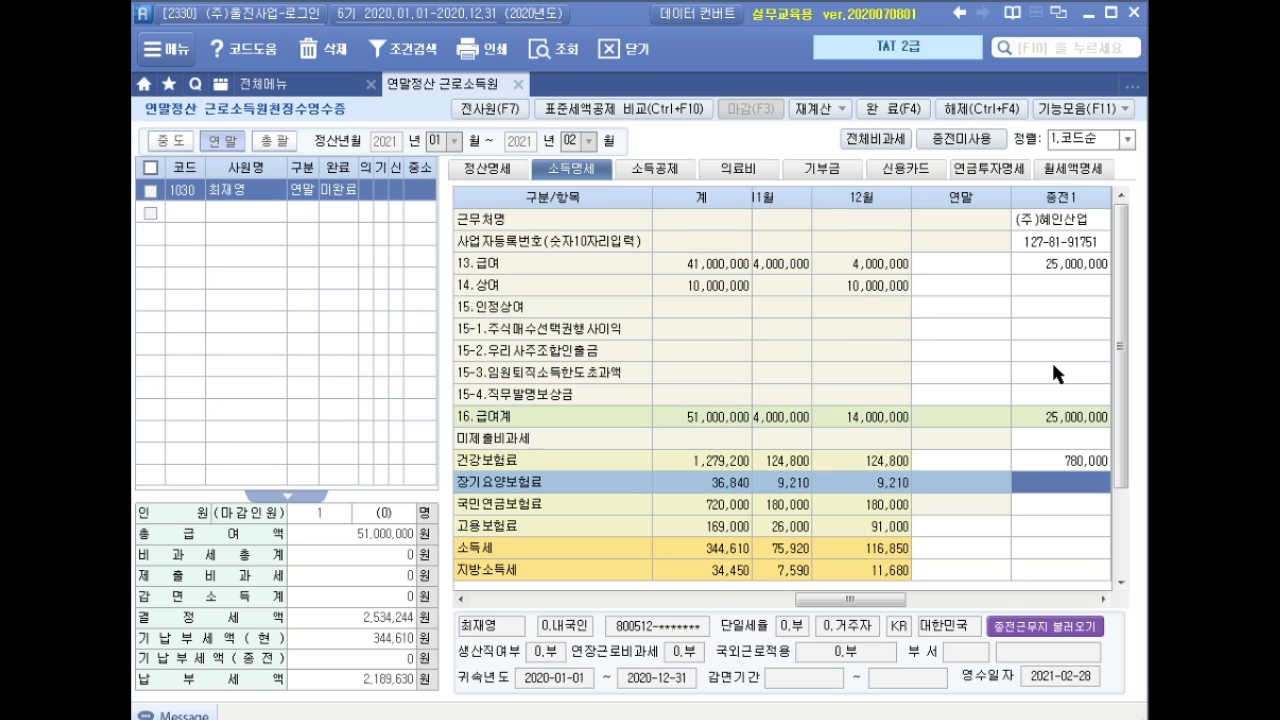
pyautogui.write('5')
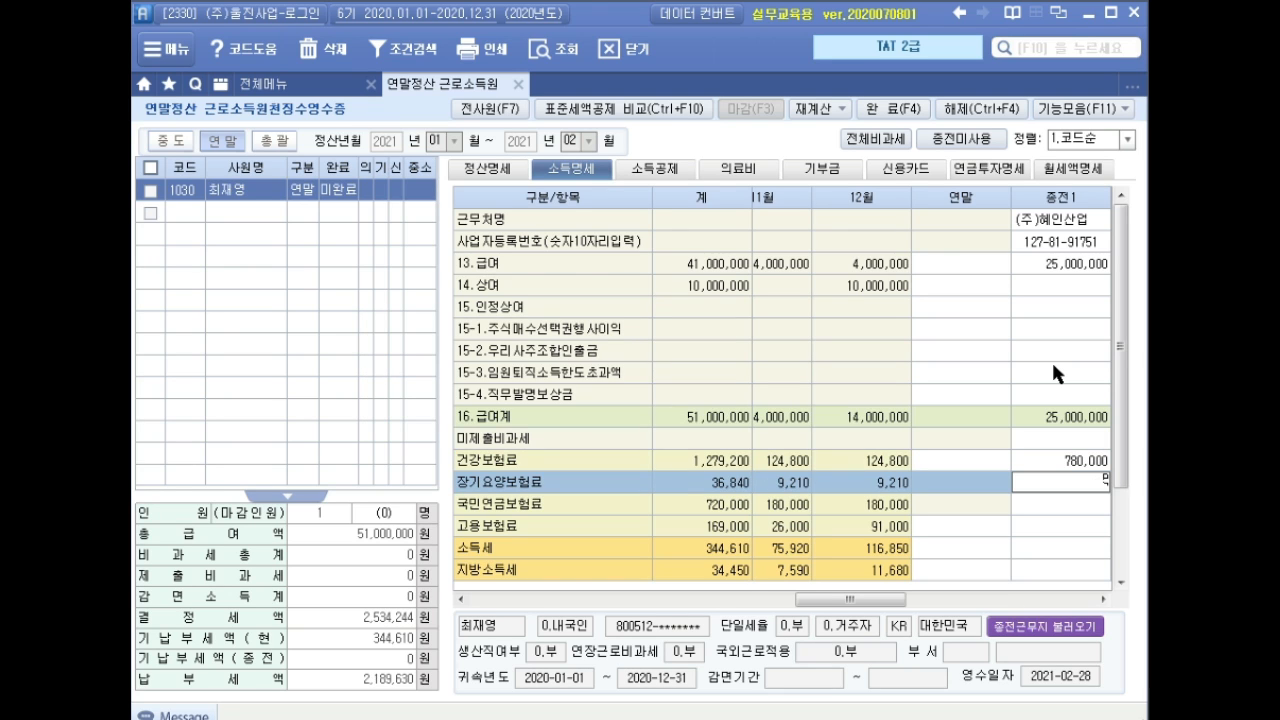
pyautogui.write('7060')
pyautogui.press('Return')
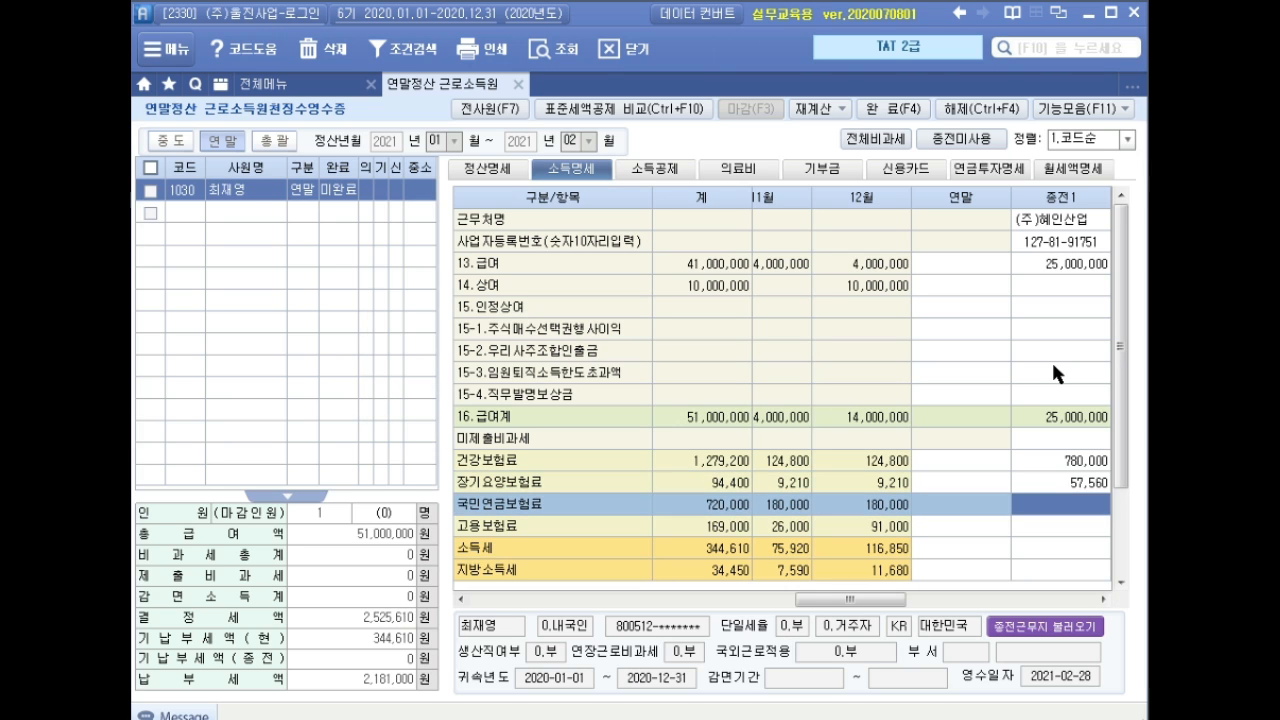
pyautogui.write('202050')
pyautogui.press('Return')
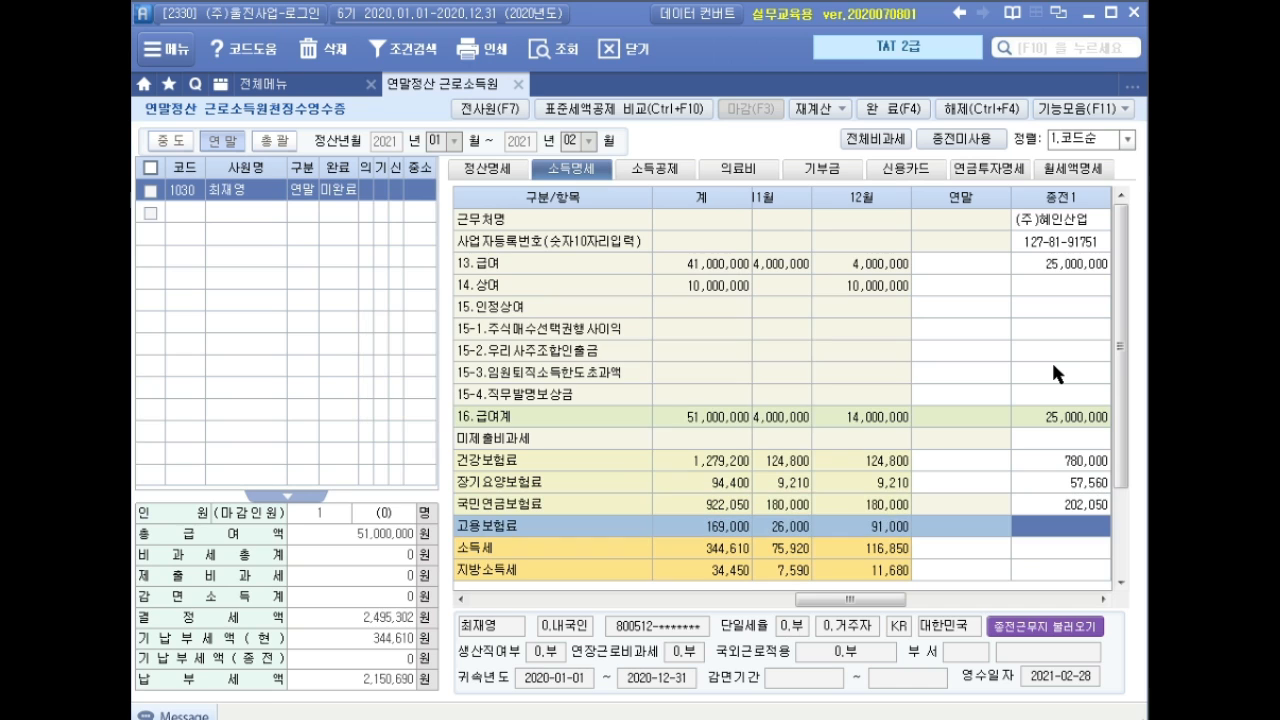
pyautogui.write('162500')
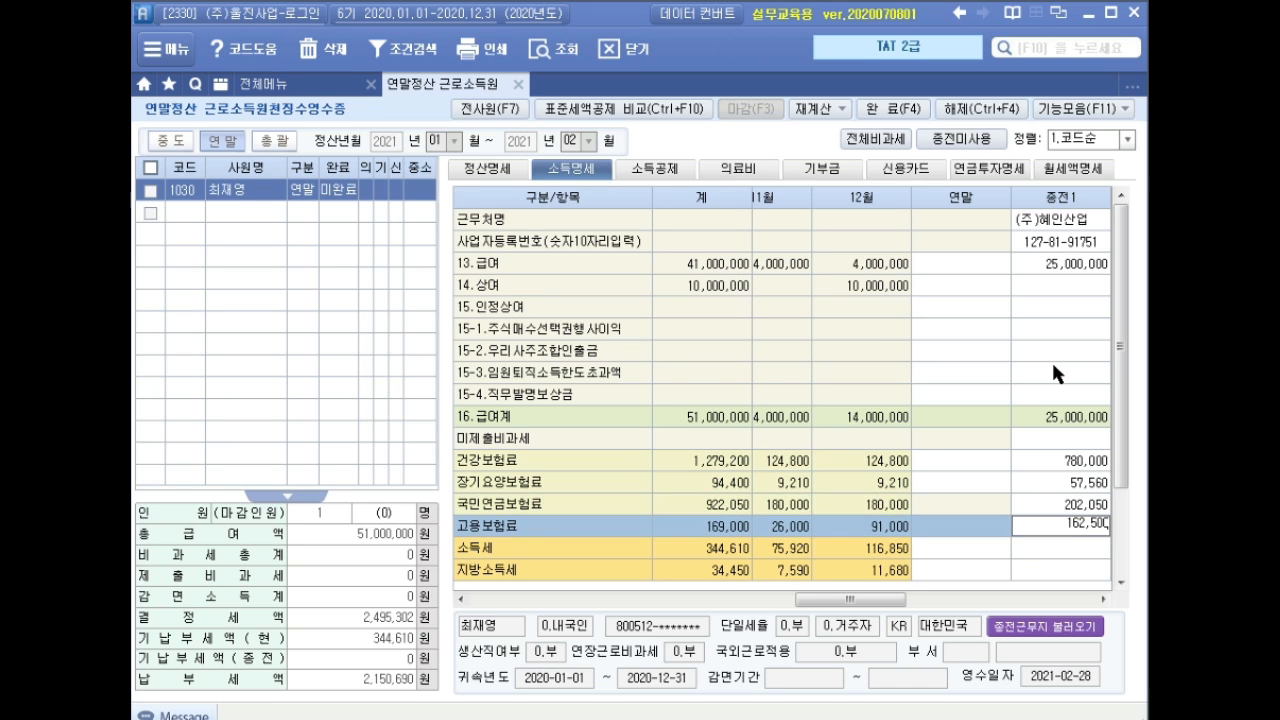
pyautogui.press('Return')
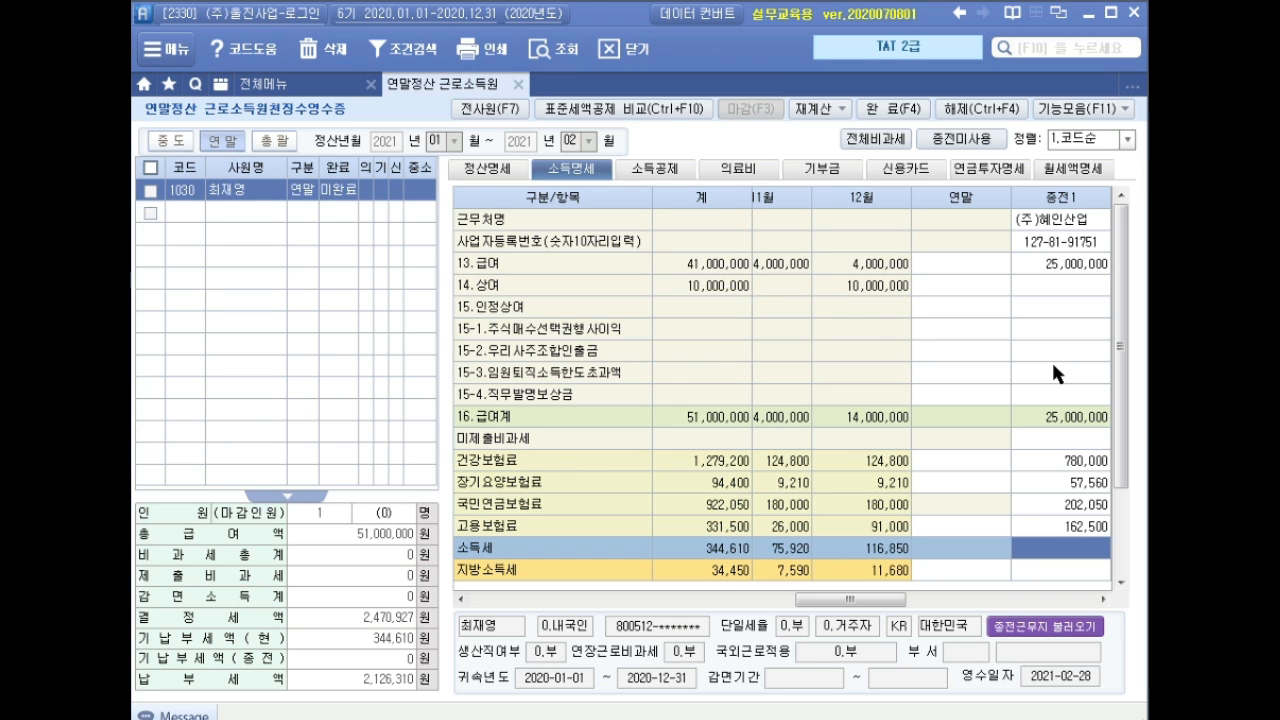
# Enter the previous employer's withheld 1,052,000 income tax and 105,200 local income tax.
pyautogui.write('1')
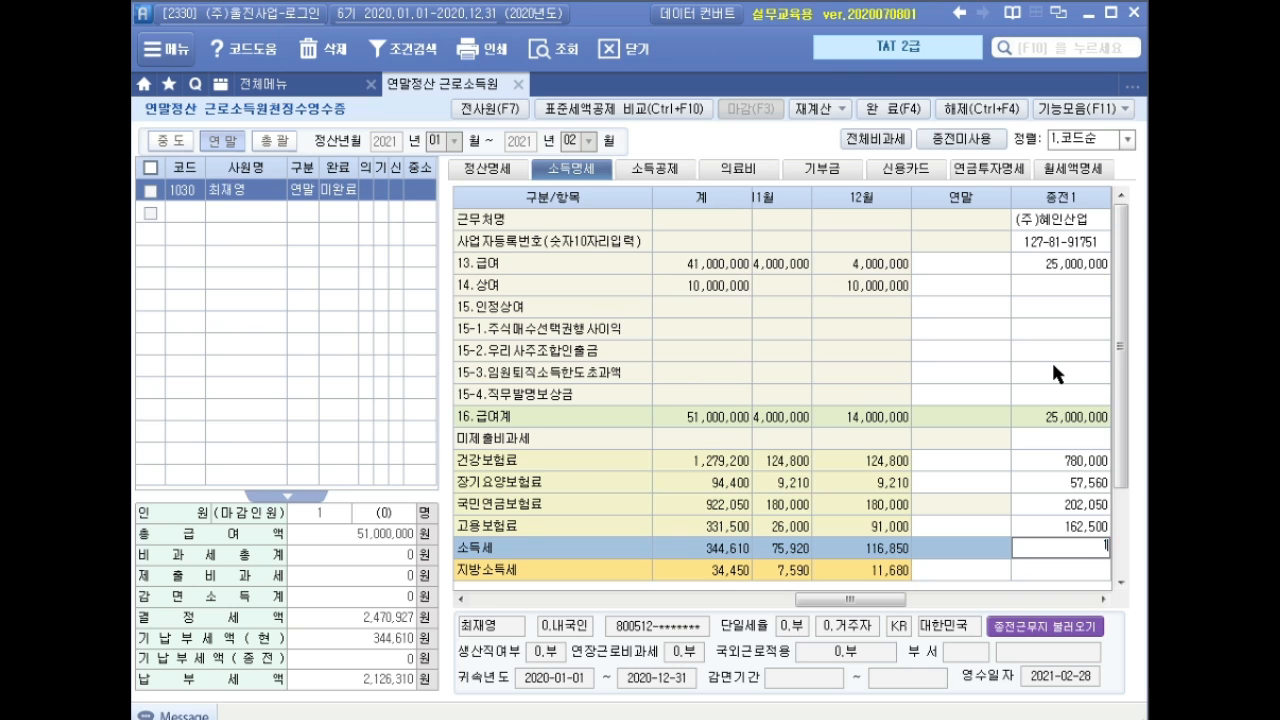
pyautogui.write(',052,000')
pyautogui.press('Return')
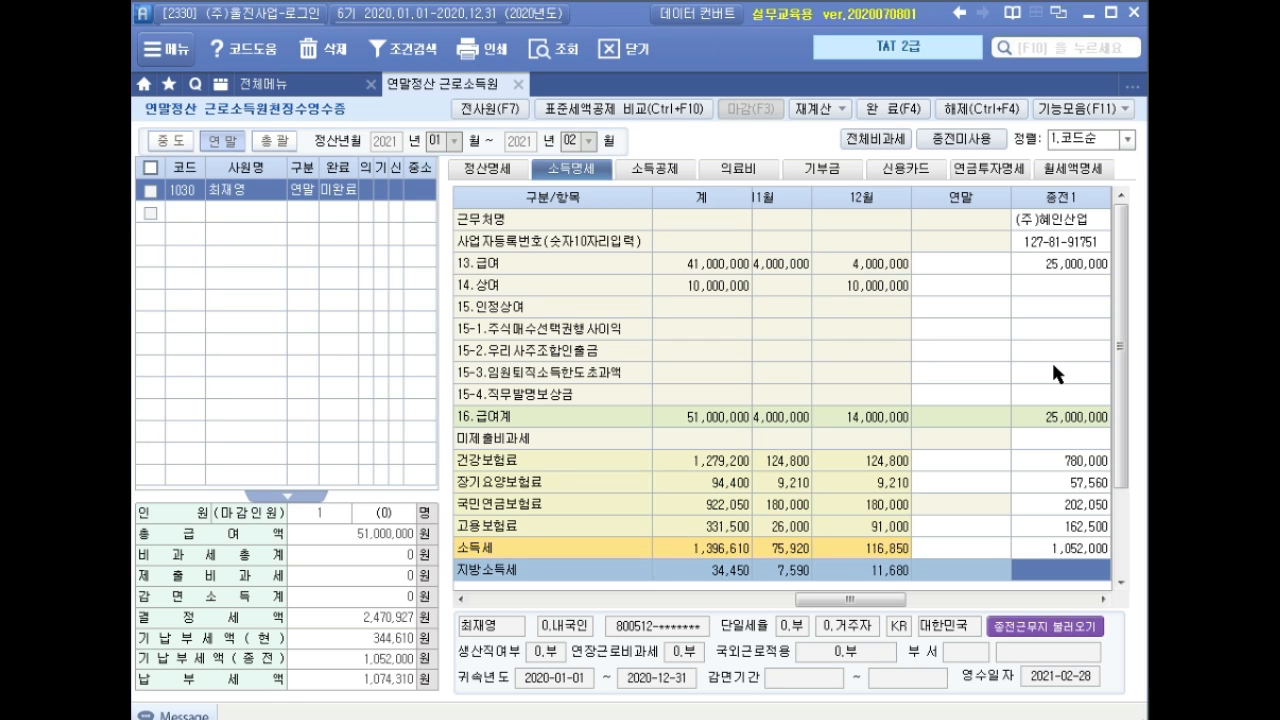
pyautogui.write('105200')
pyautogui.press('Return')
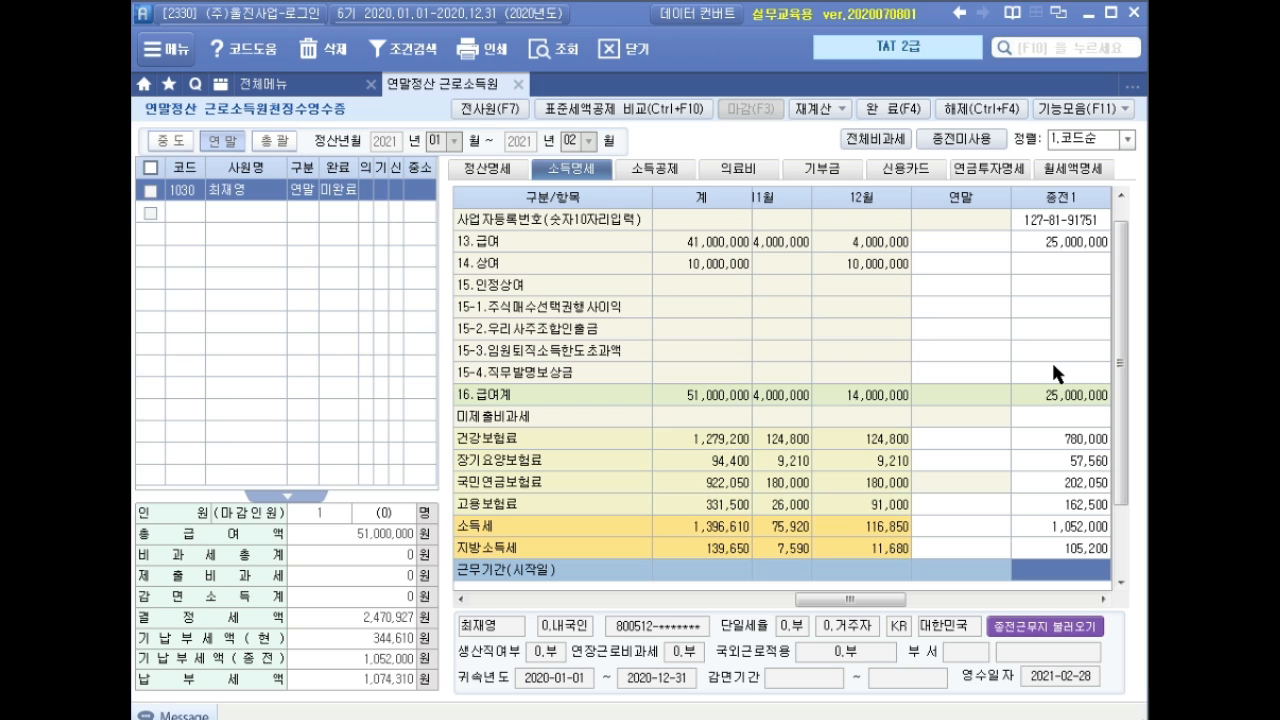
# Set the previous work period to 2020-01-01 through 2020-05-31 and show the medical expense section.
pyautogui.write('2020-')
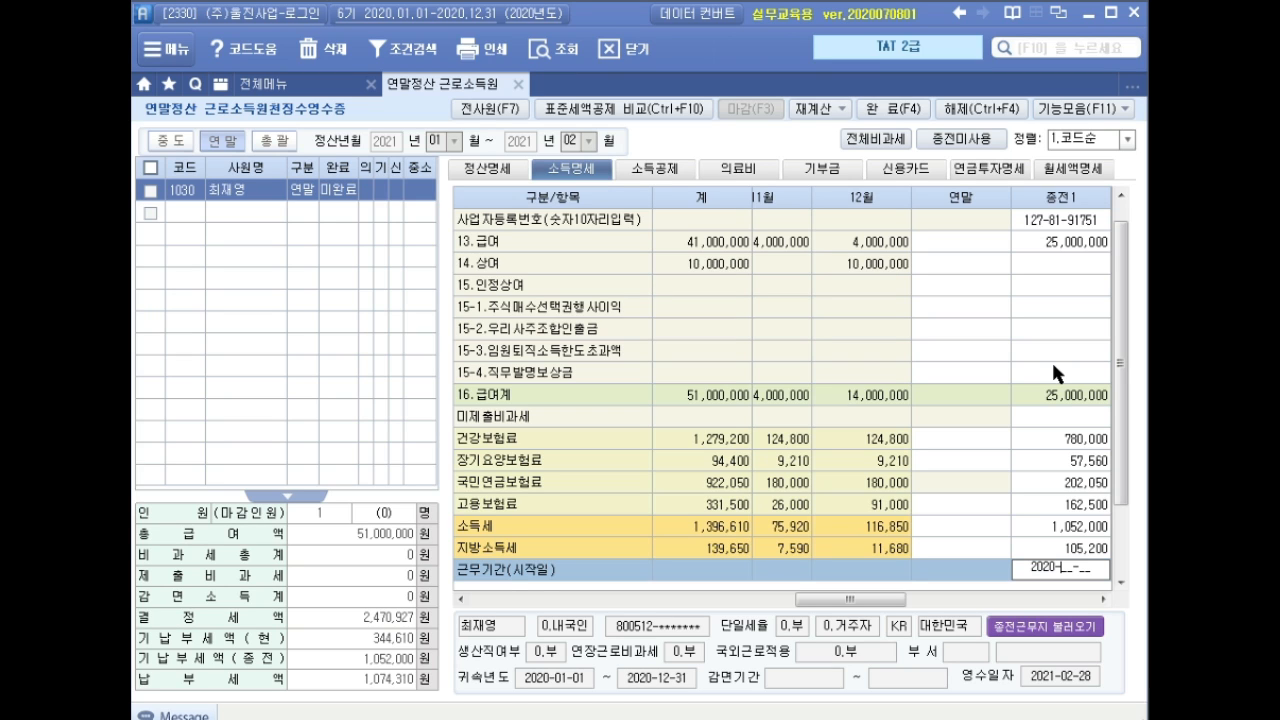
pyautogui.write('01-01')
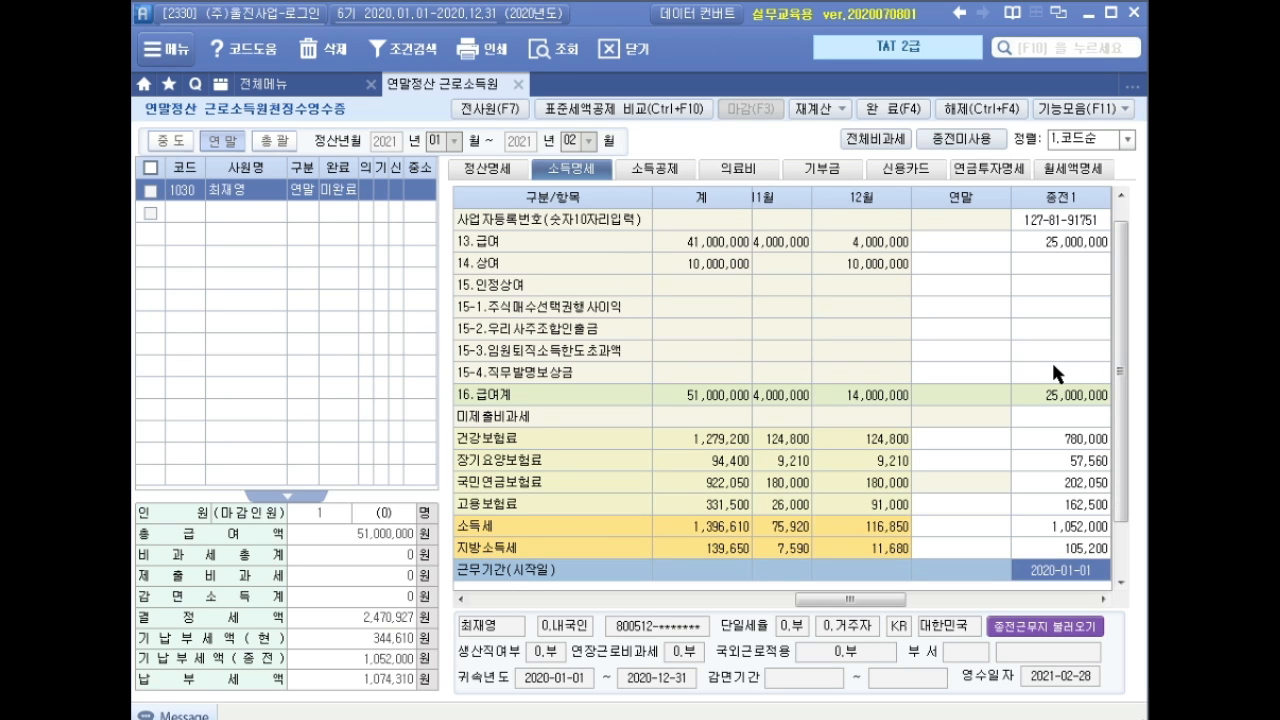
pyautogui.press('Return')
pyautogui.write('2020-')
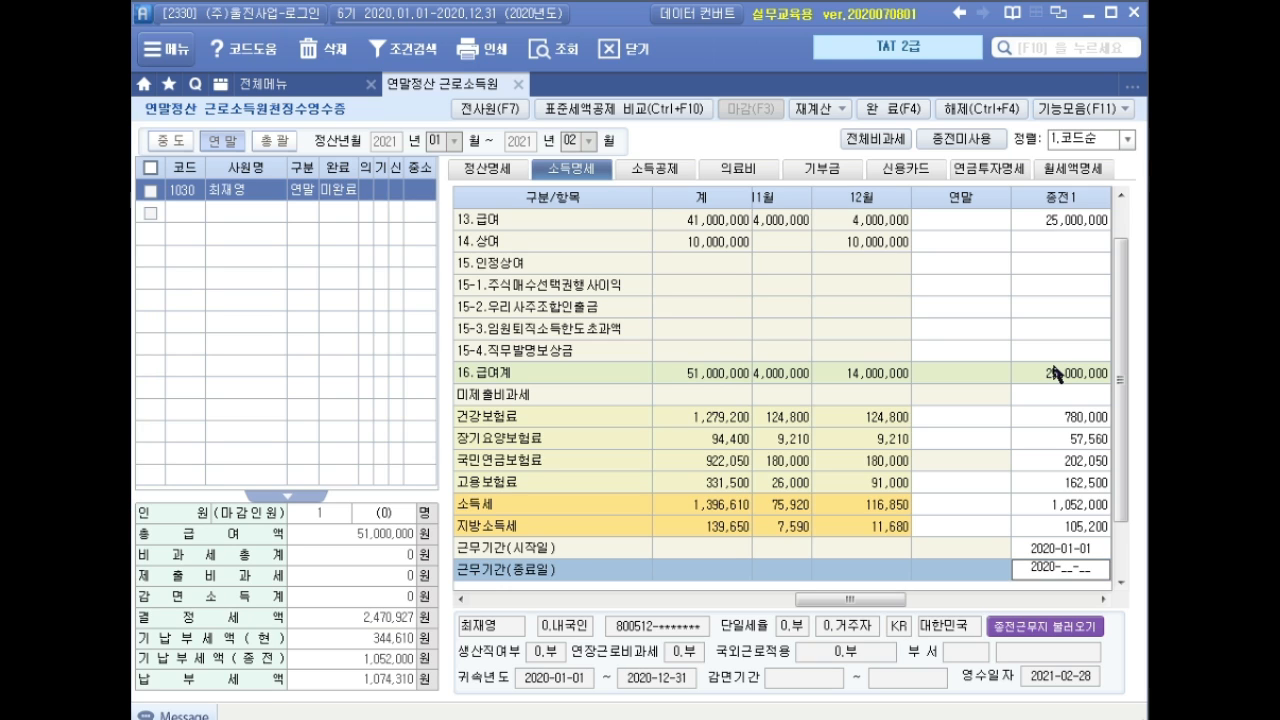
pyautogui.write('05-31')
pyautogui.press('Return')
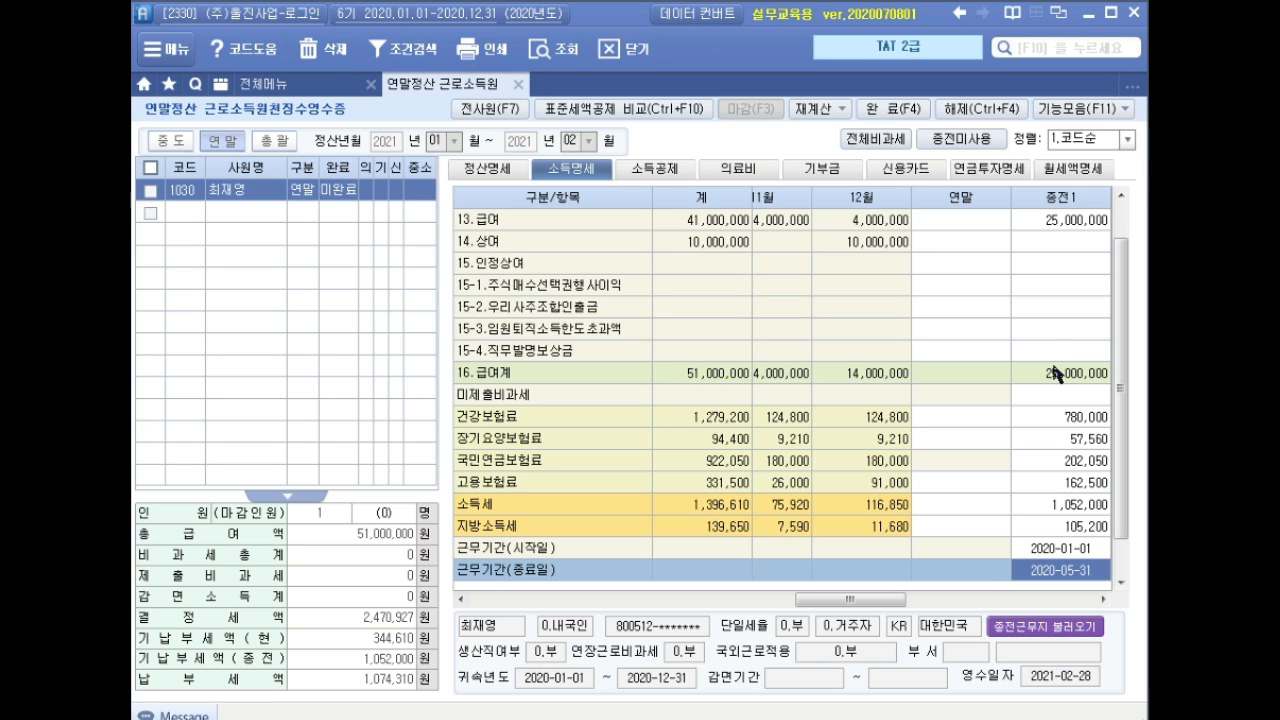
pyautogui.press('Return')
pyautogui.press('Return')
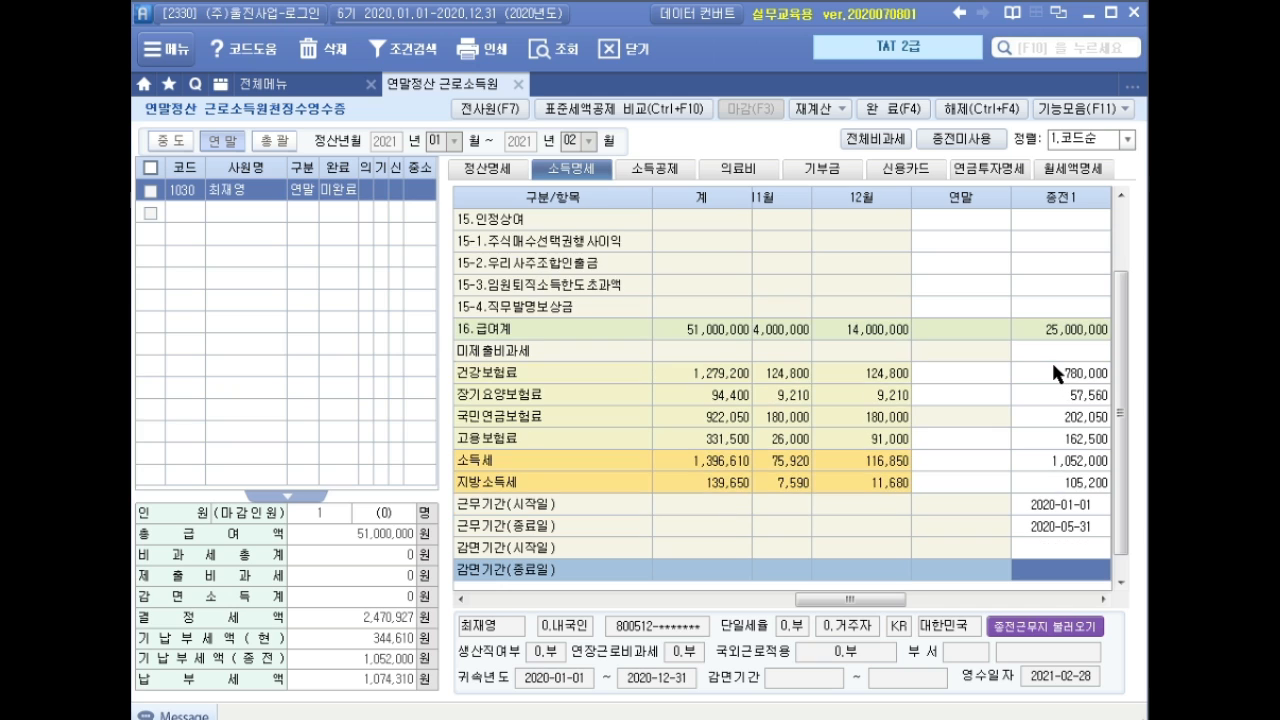
pyautogui.press('Return')
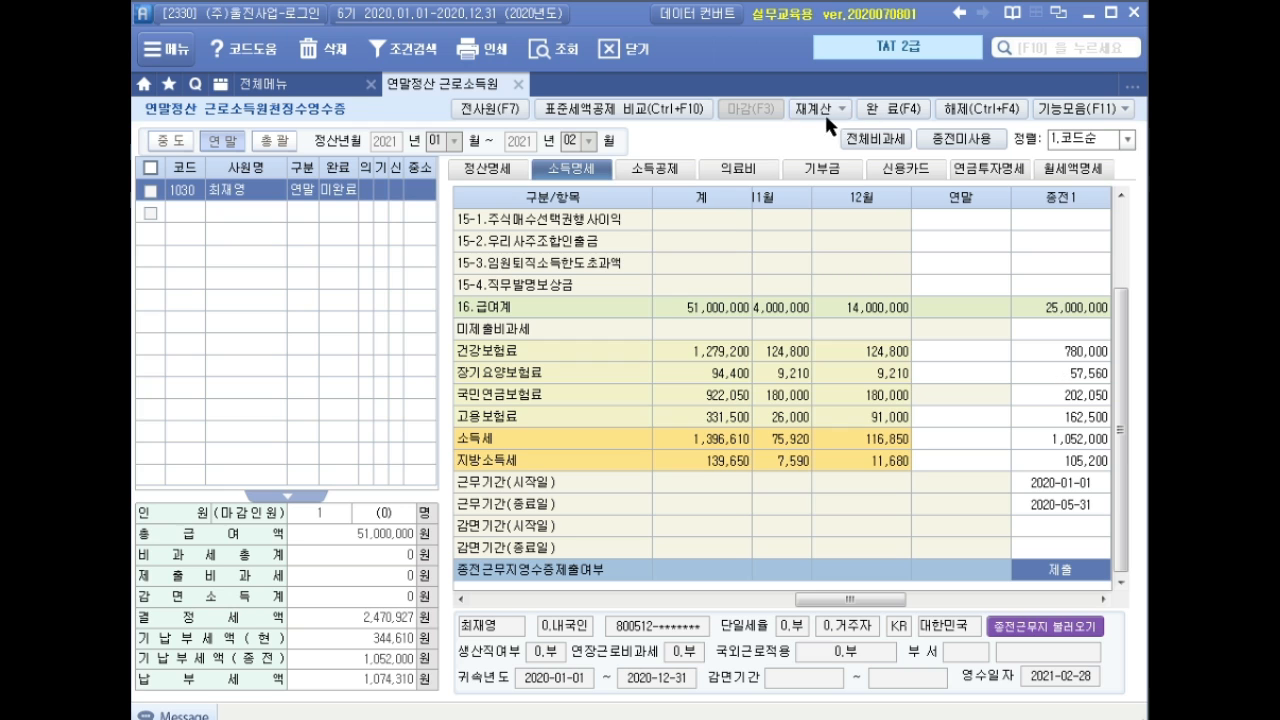
pyautogui.click(745, 172)
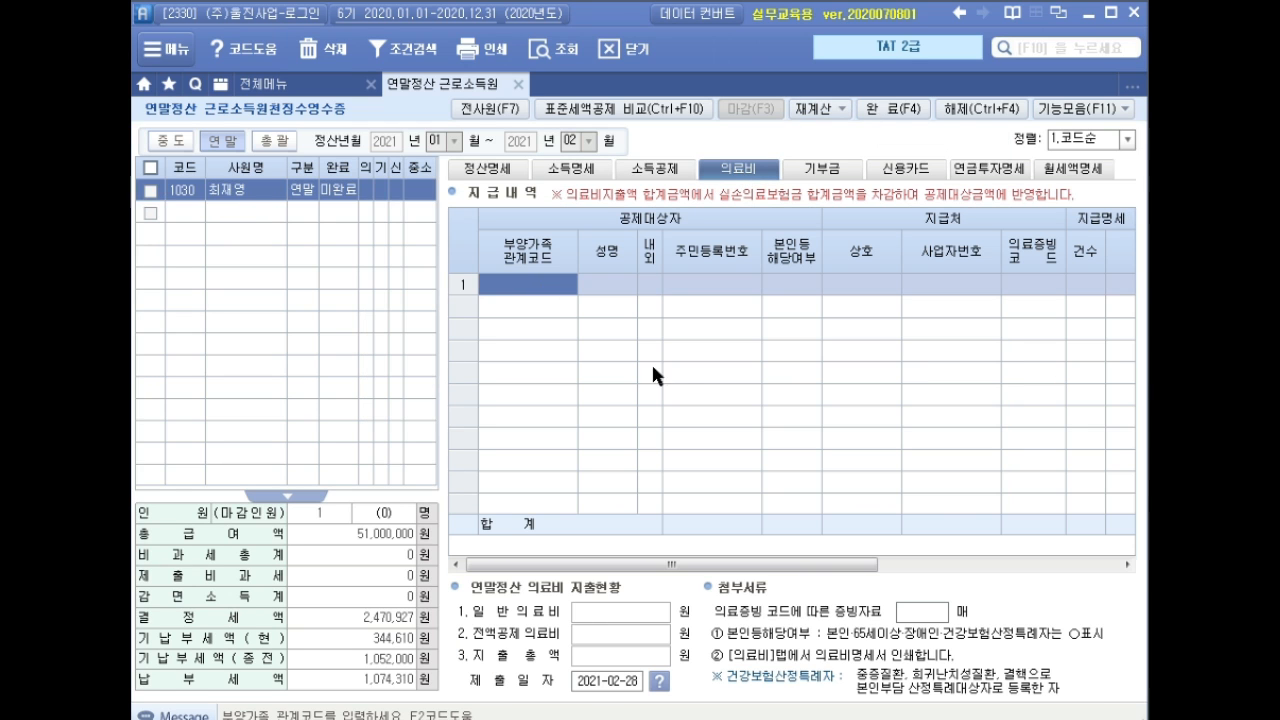
# Add the spouse's medical expense: evidence code 1.국세청, 1 case, 1,200,000 paid.
pyautogui.press('F2')
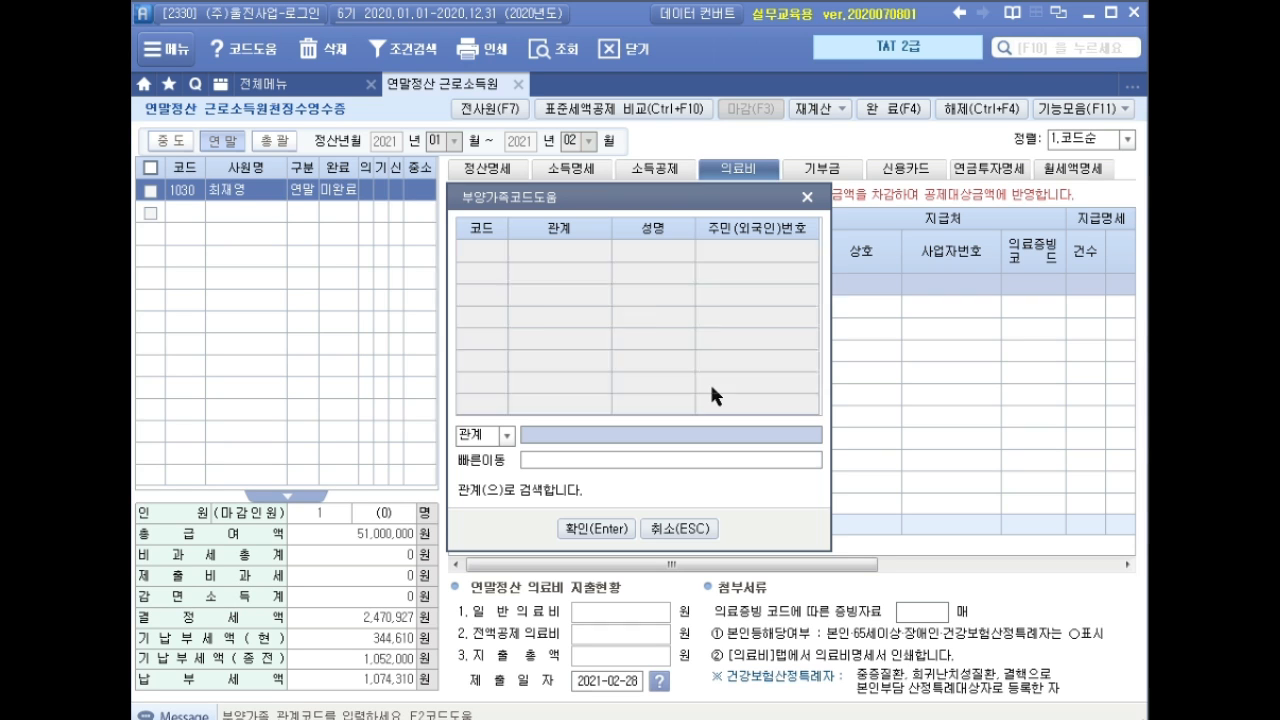
pyautogui.press('Down')
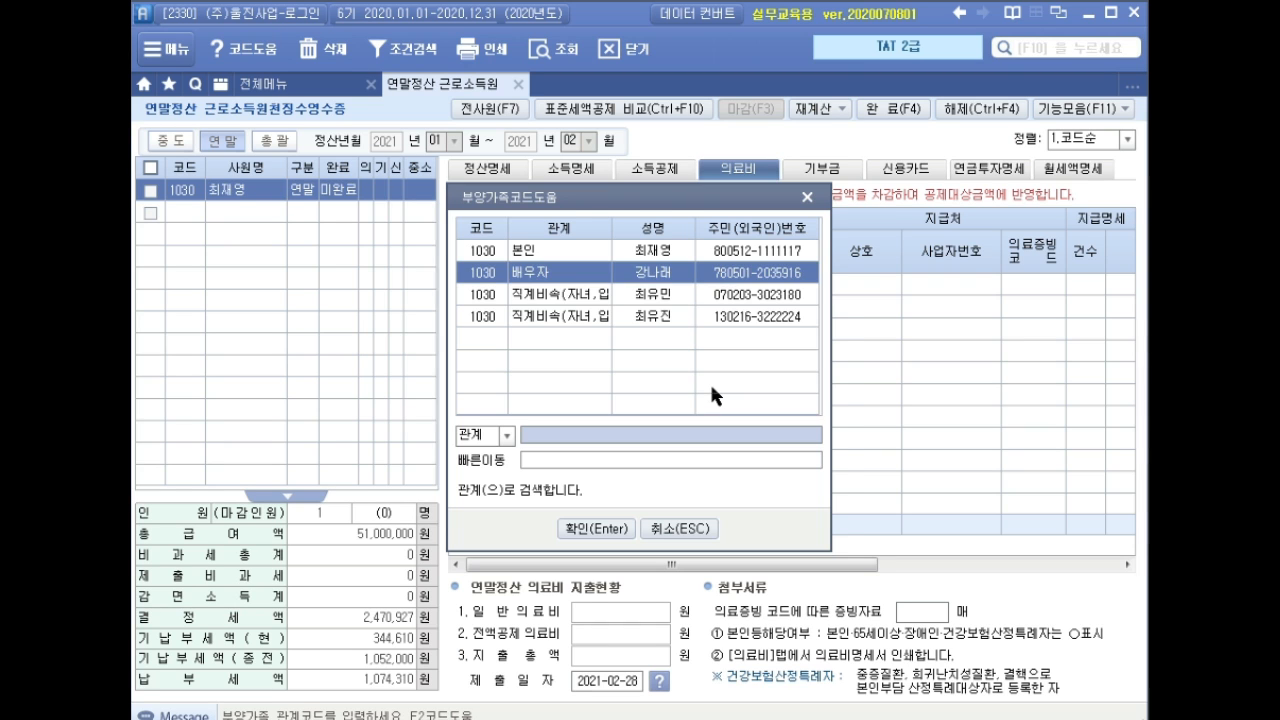
pyautogui.press('Return')
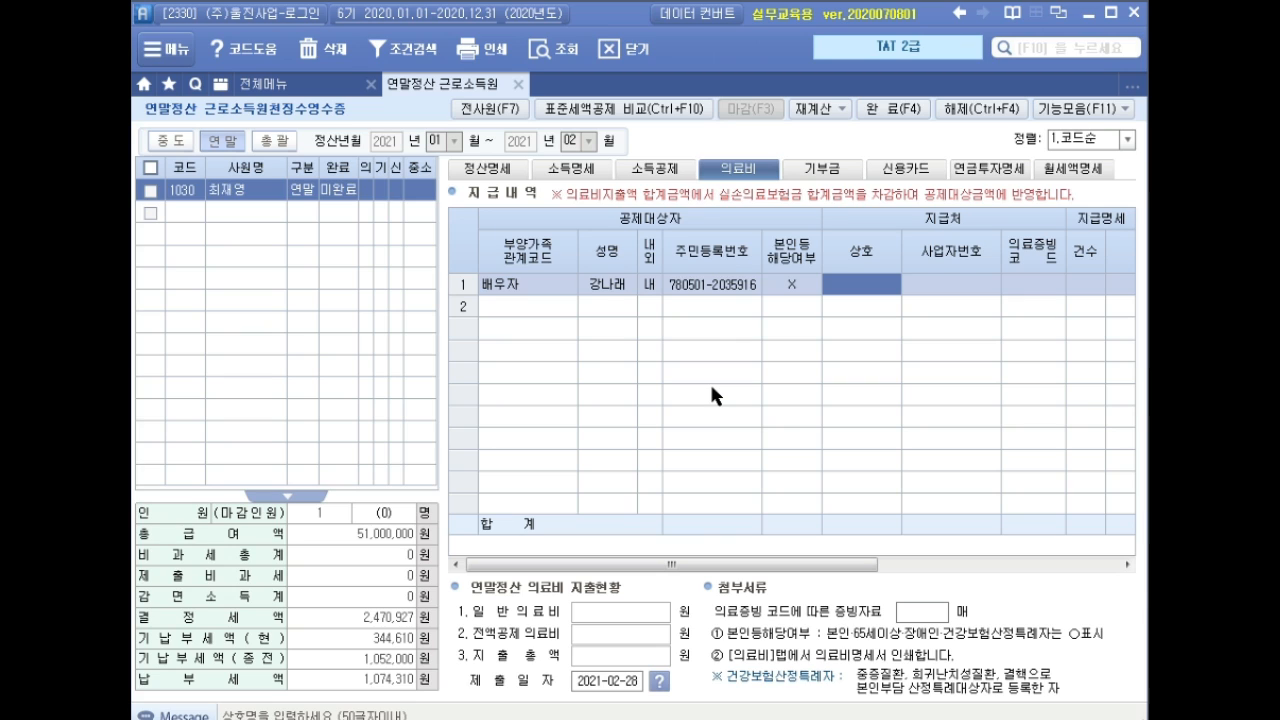
pyautogui.press('Return')
pyautogui.press('Return')
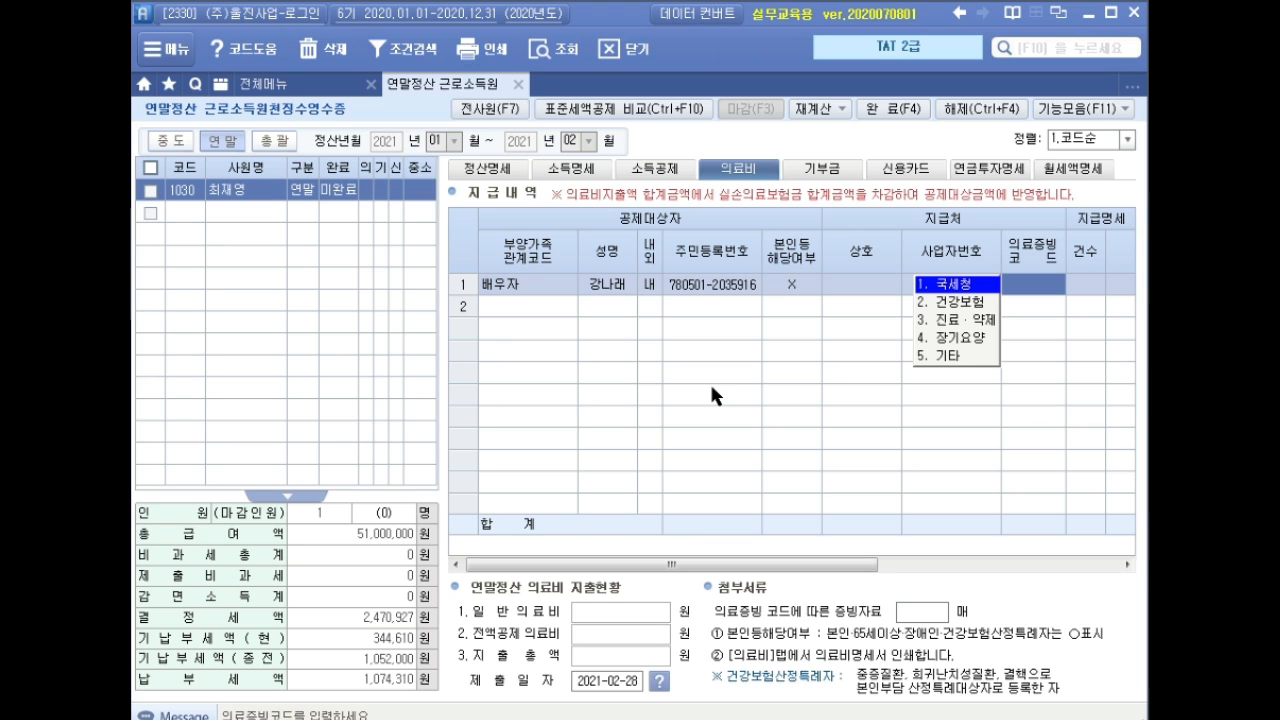
pyautogui.press('1')
pyautogui.press('Return')
pyautogui.write('1')
pyautogui.press('Return')
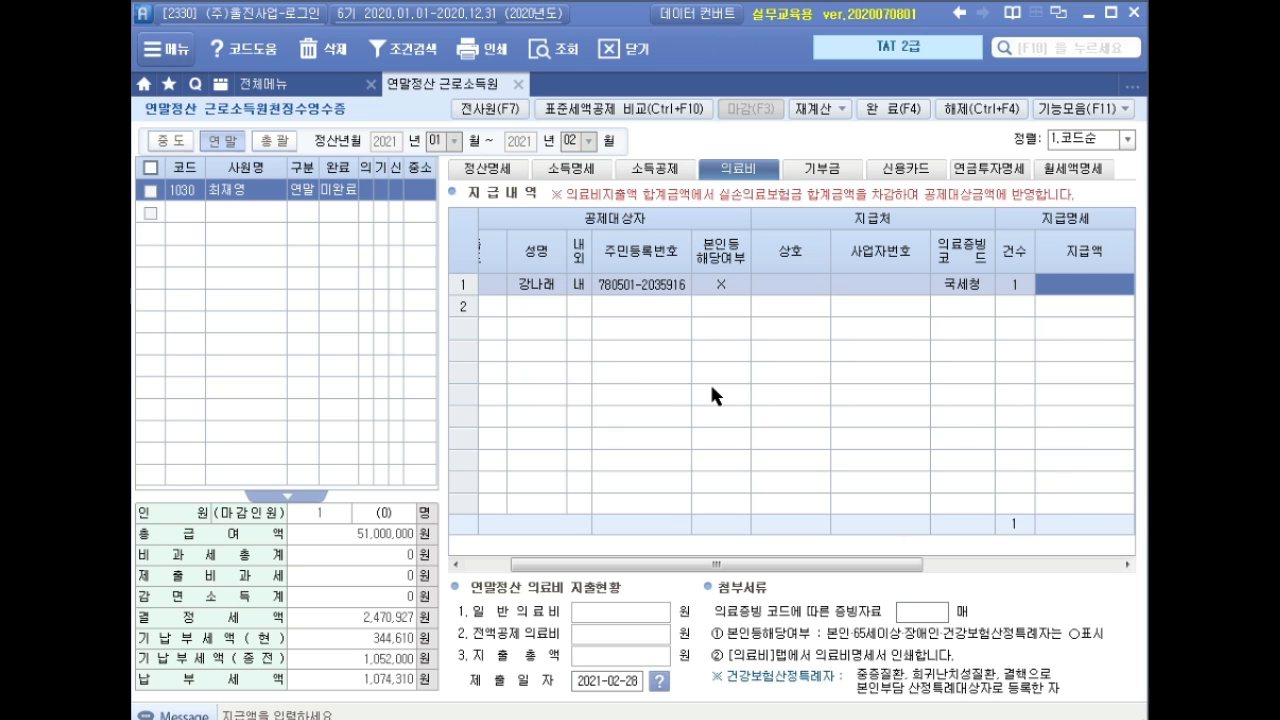
pyautogui.write('1200000')
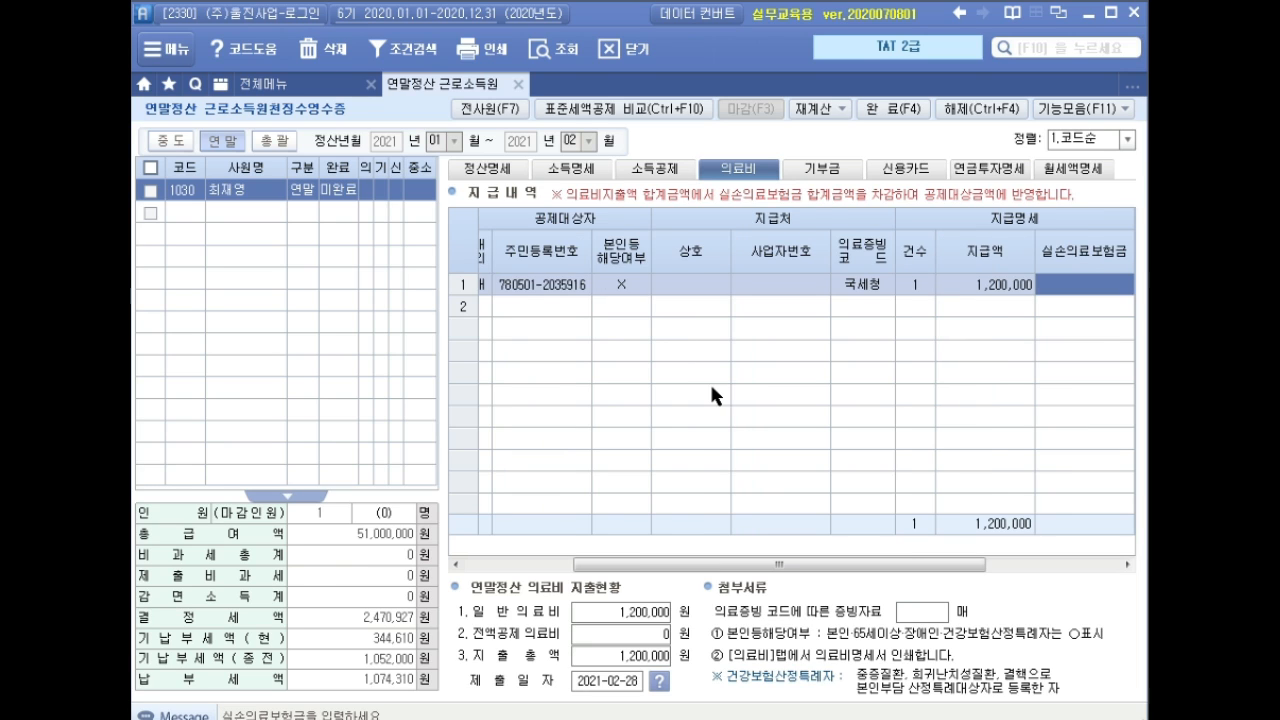
pyautogui.press('Return')
pyautogui.press('Return')
pyautogui.press('Return')
pyautogui.press('Left')
pyautogui.press('Left')
pyautogui.press('Left')
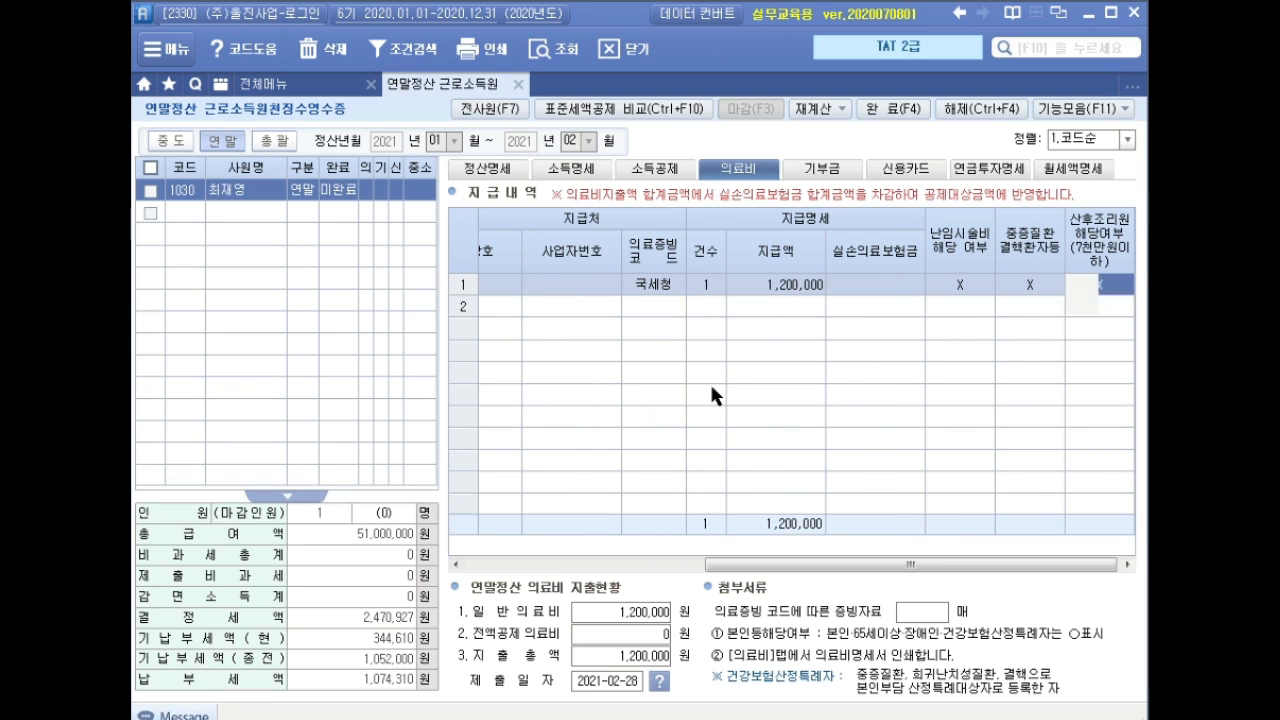
pyautogui.press('Right')
pyautogui.press('Right')
pyautogui.press('Right')
pyautogui.press('Left')
pyautogui.press('Left')
pyautogui.press('Left')
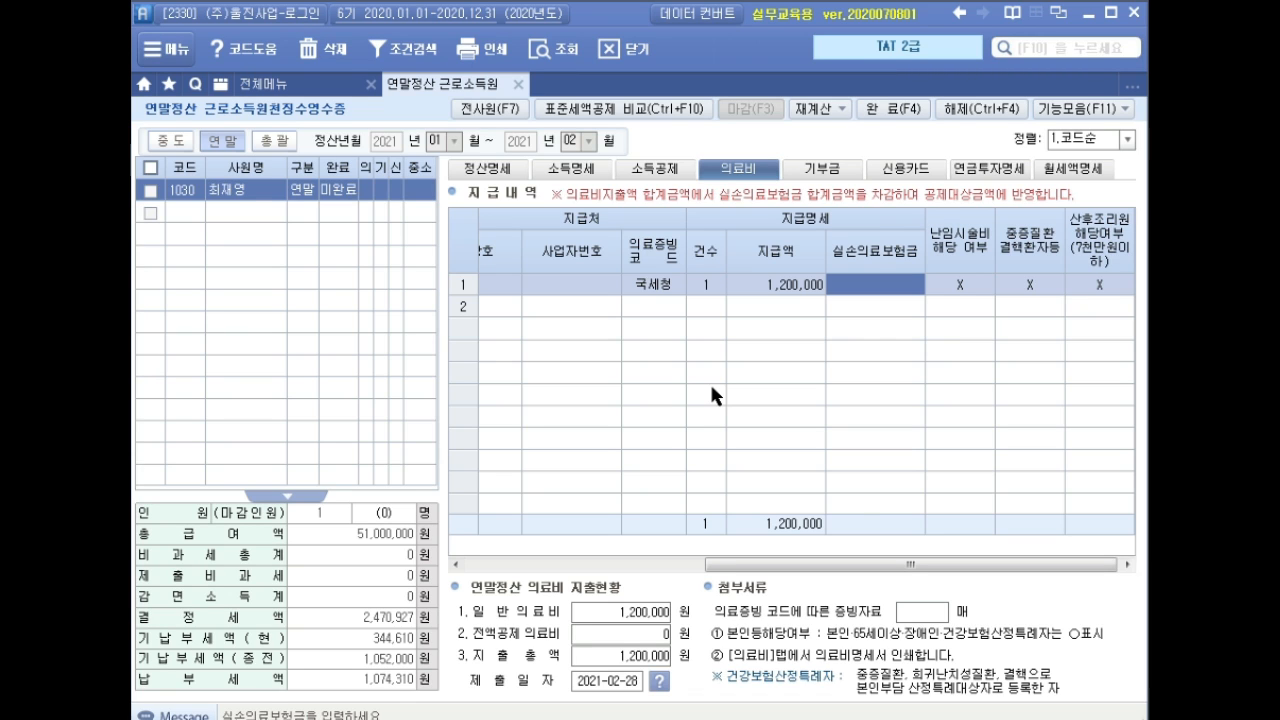
# Enter a 600,000 보장성 insurance premium on the 국세청 line for the third family member.
pyautogui.click(648, 170)
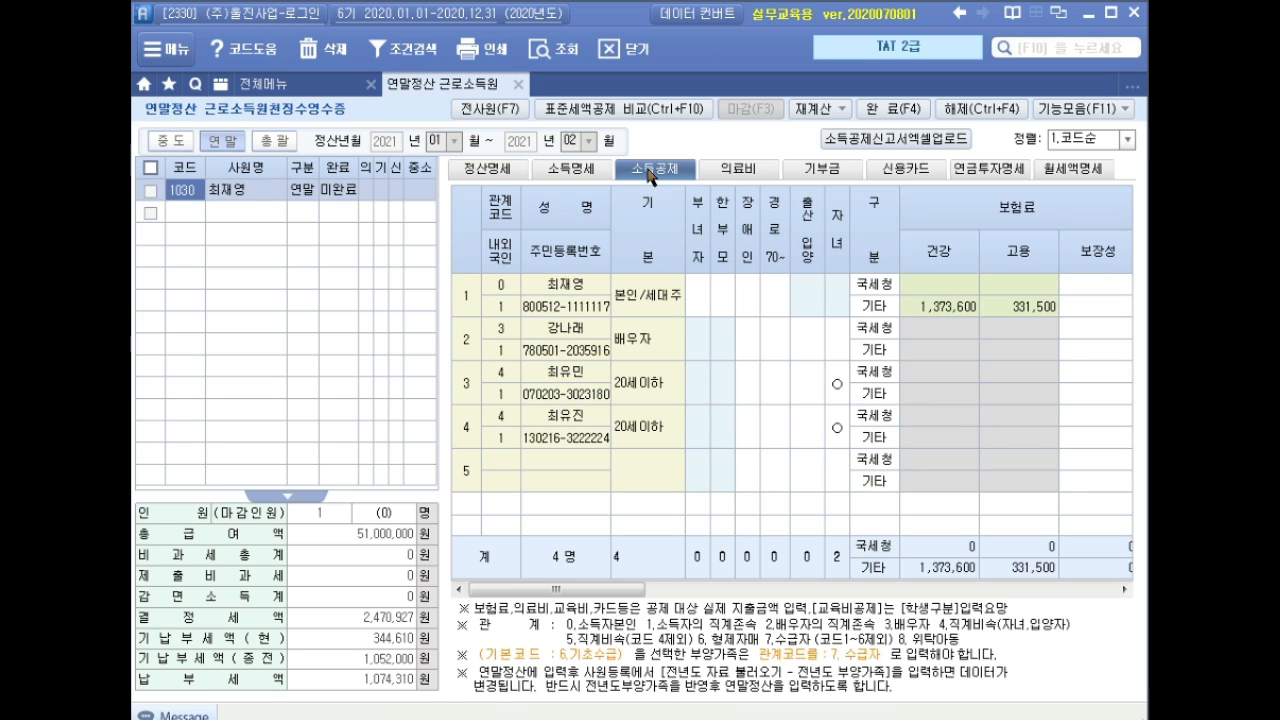
pyautogui.click(577, 378)
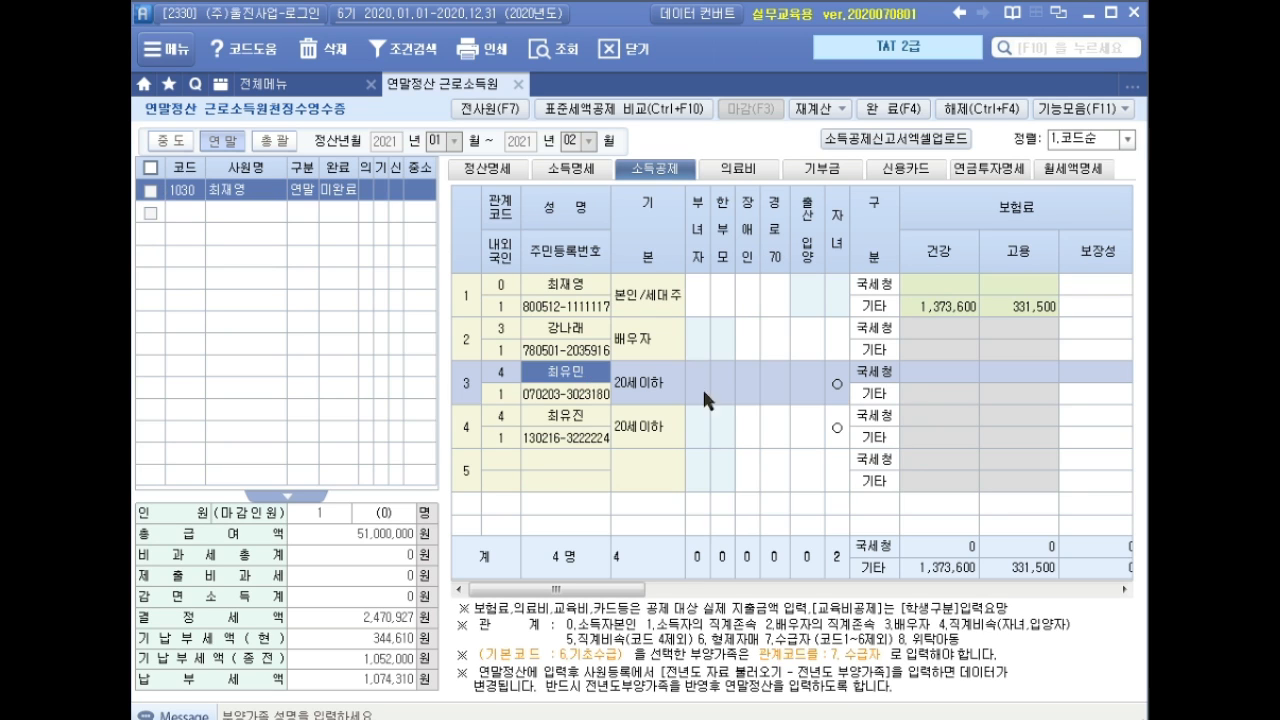
pyautogui.click(1093, 368)
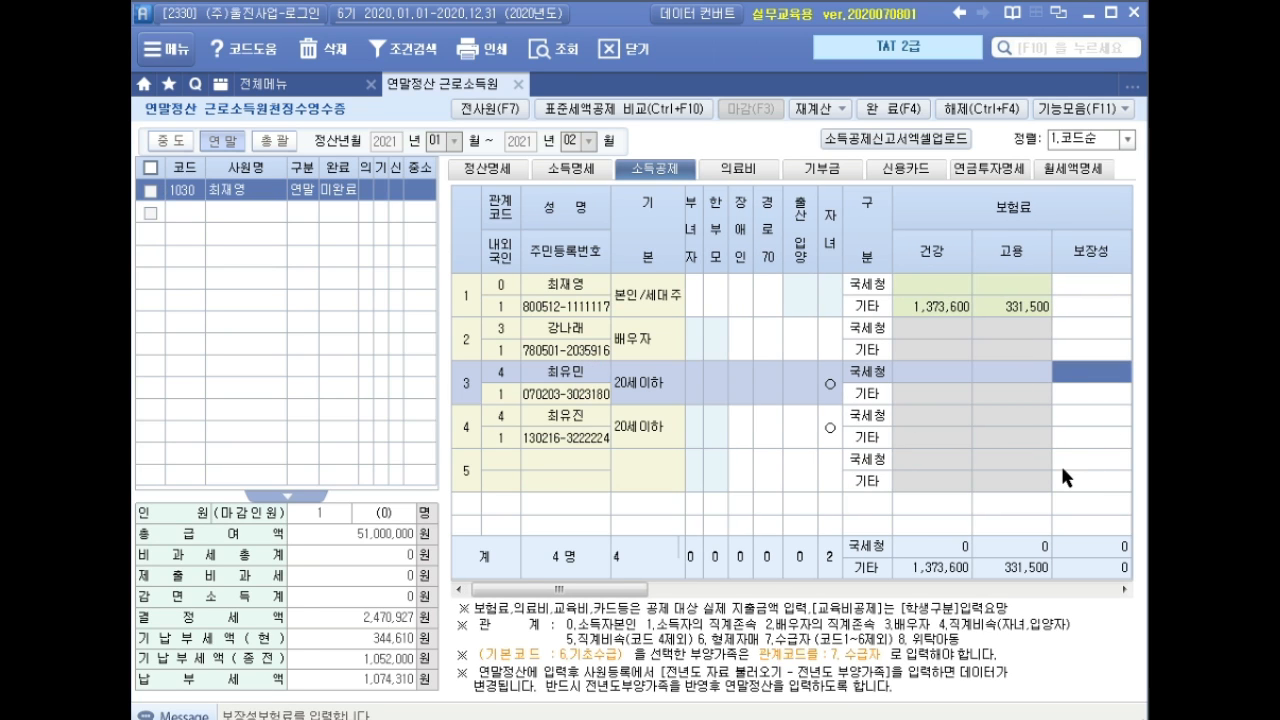
pyautogui.moveTo(641, 590); pyautogui.dragTo(715, 588)
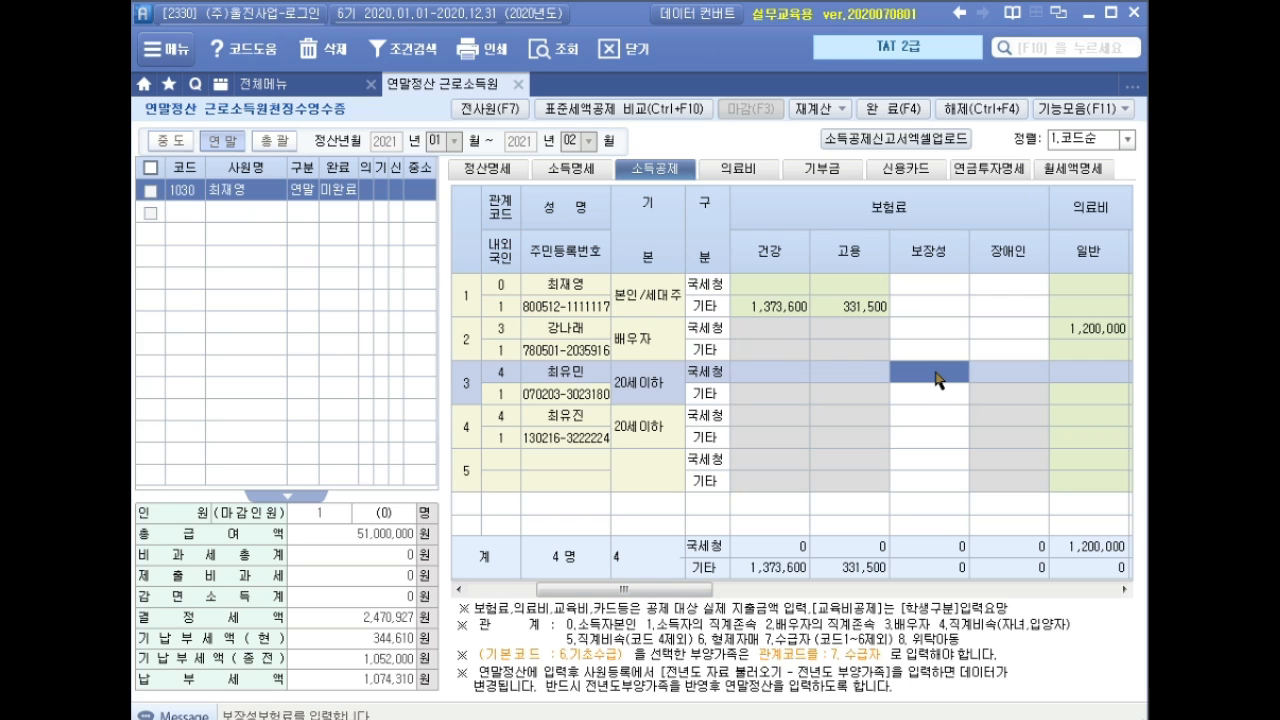
pyautogui.write('6000000')
pyautogui.press('Return')
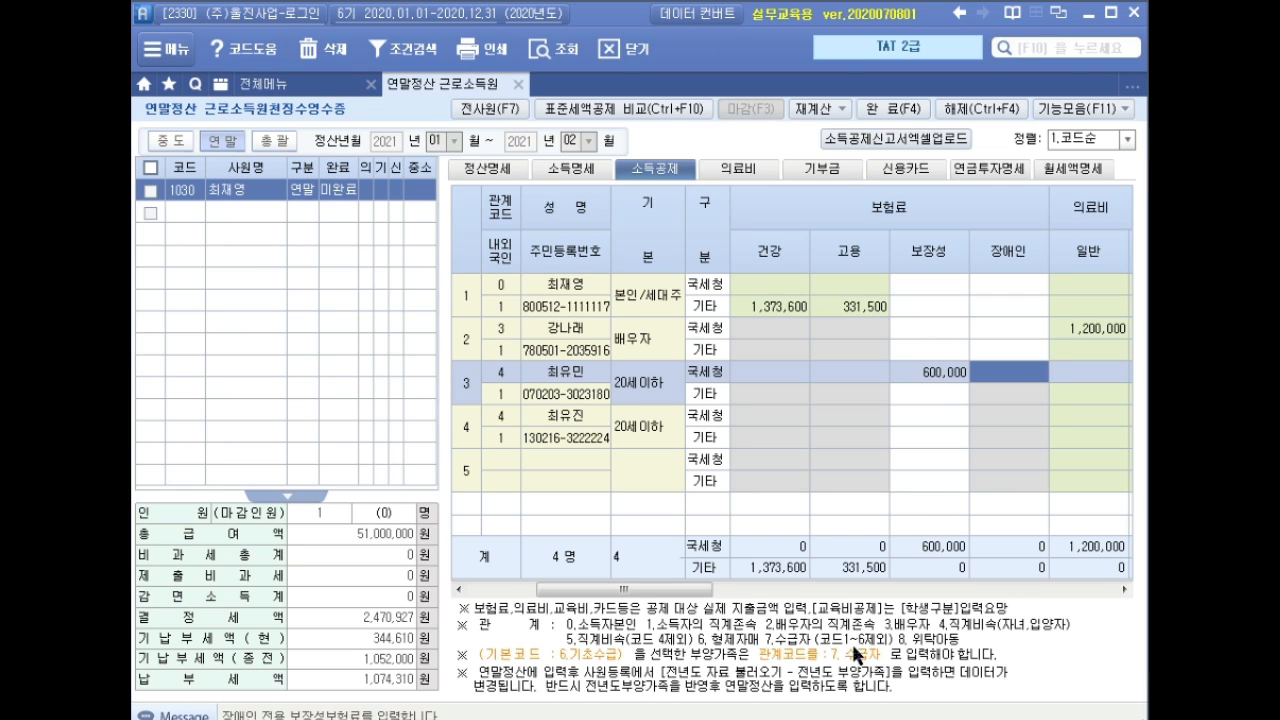
pyautogui.click(590, 432)
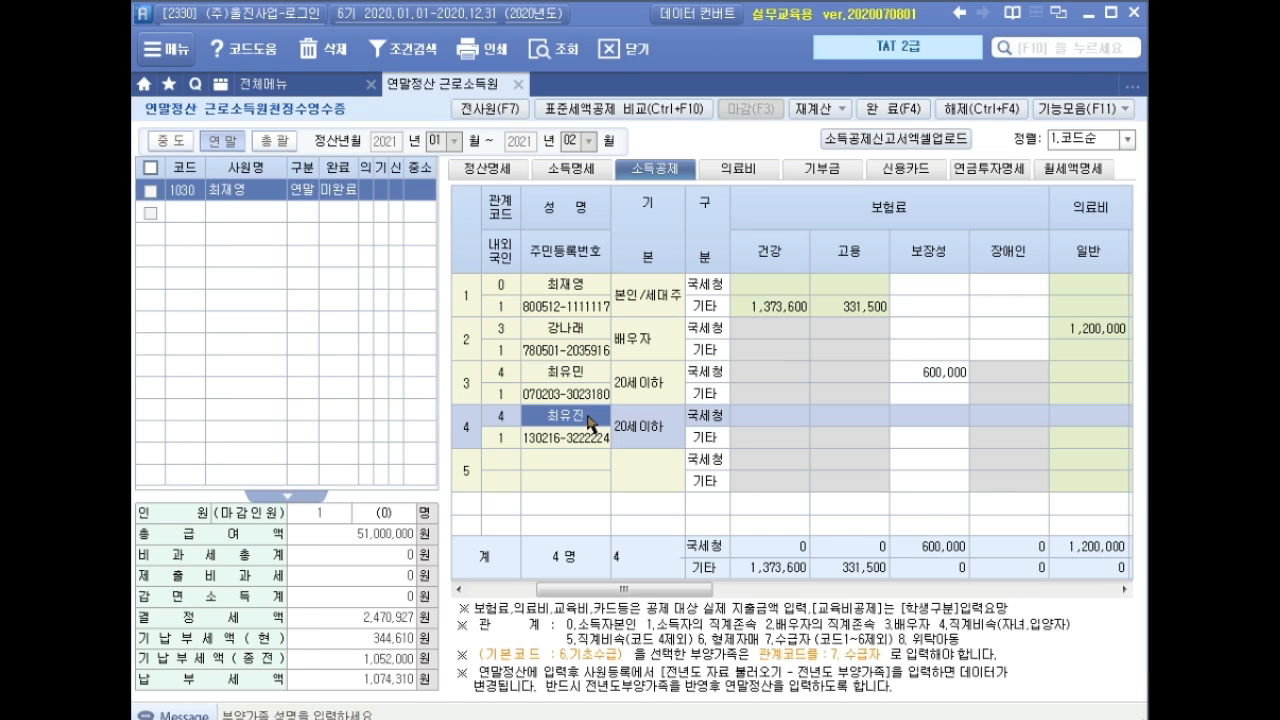
pyautogui.moveTo(662, 598); pyautogui.dragTo(885, 596)
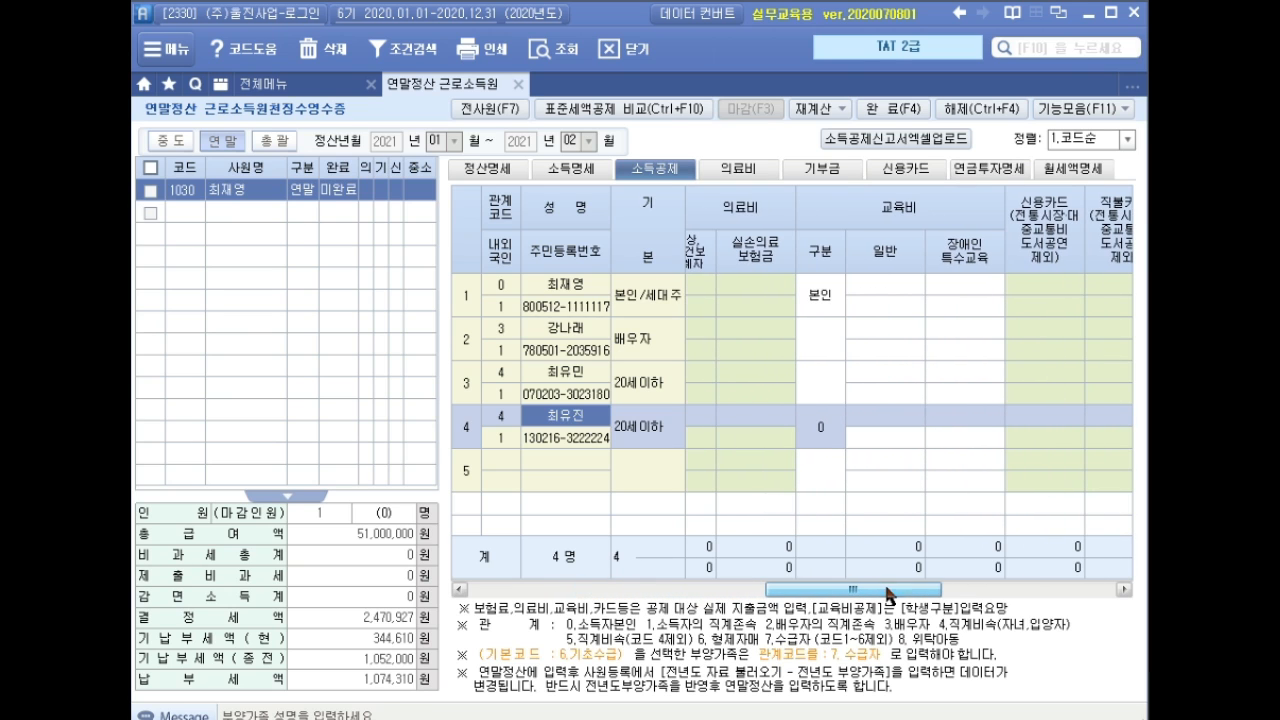
# Set the fourth dependant's education type to 1.취학전 with 7,200,000 in the 일반 column.
pyautogui.click(823, 427)
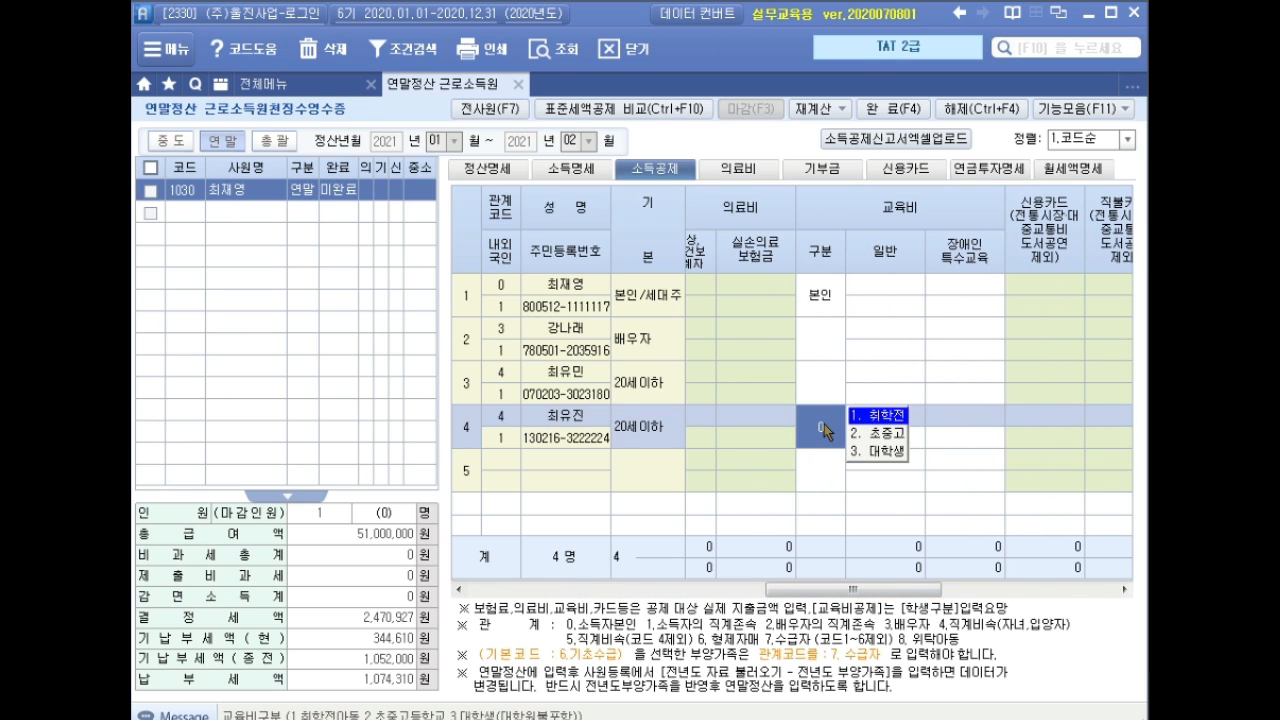
pyautogui.press('Return')
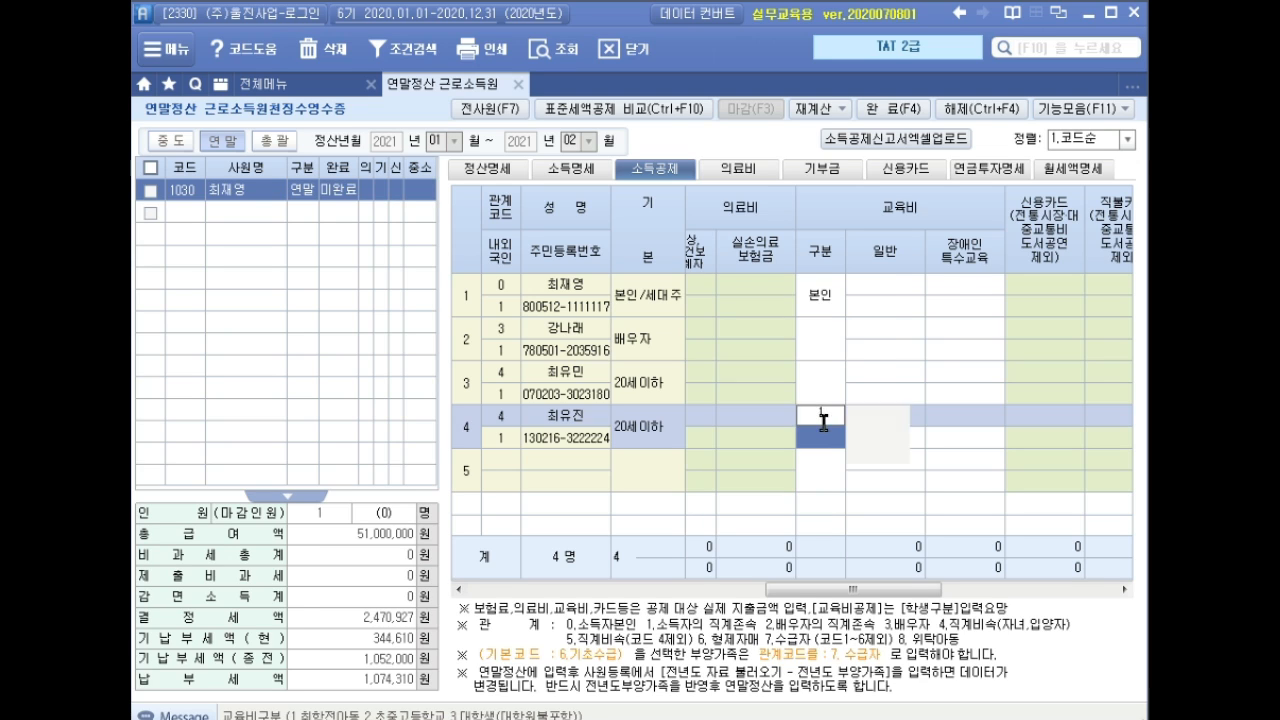
pyautogui.press('Up')
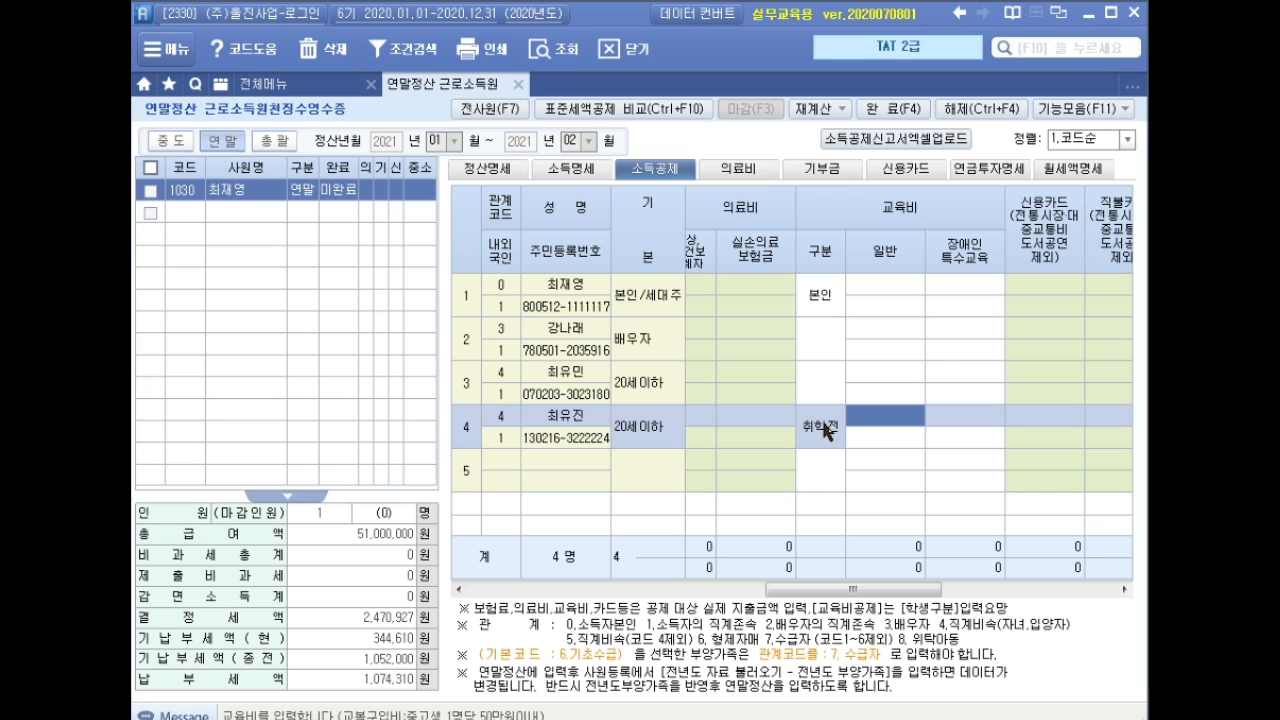
pyautogui.press('Down')
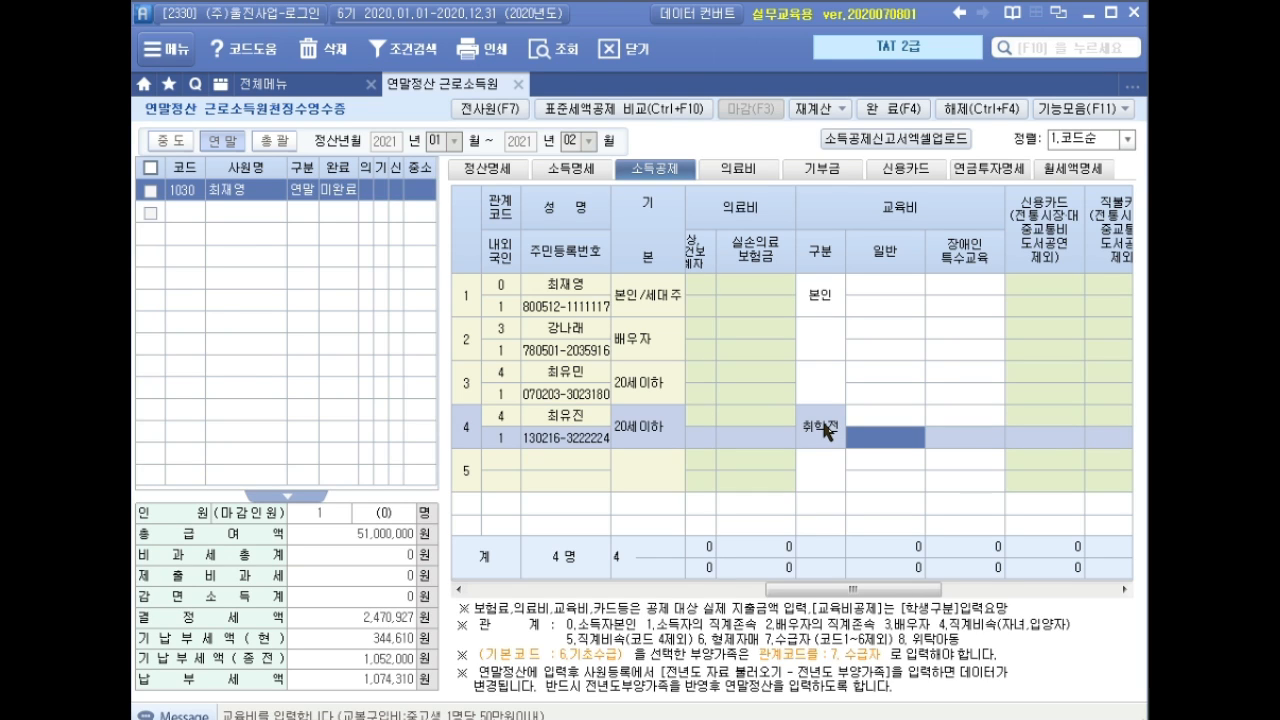
pyautogui.write('7200000')
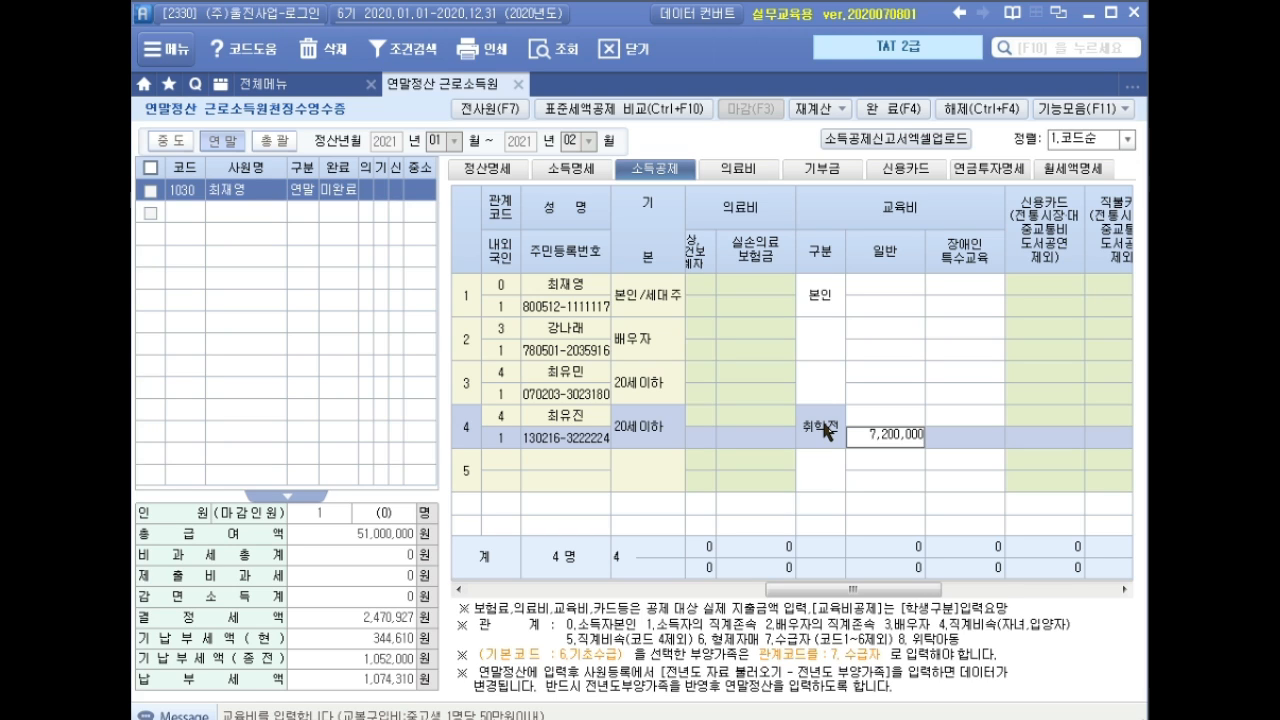
pyautogui.press('Return')
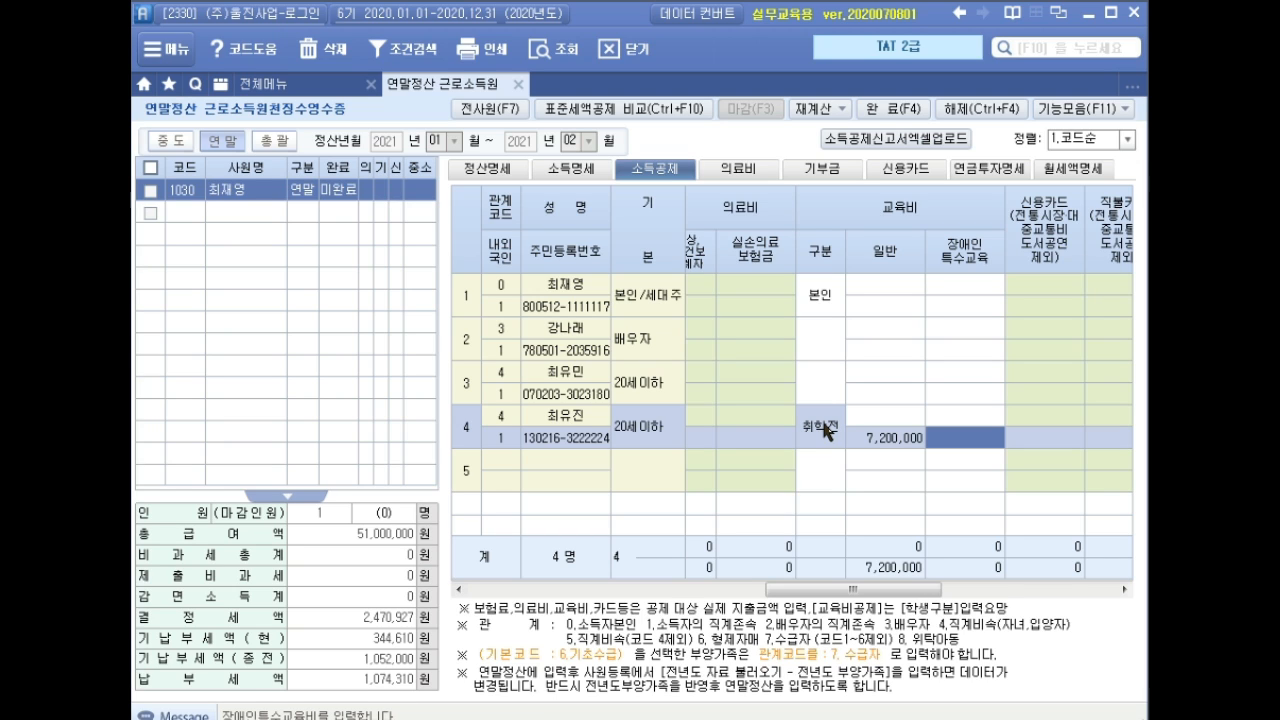